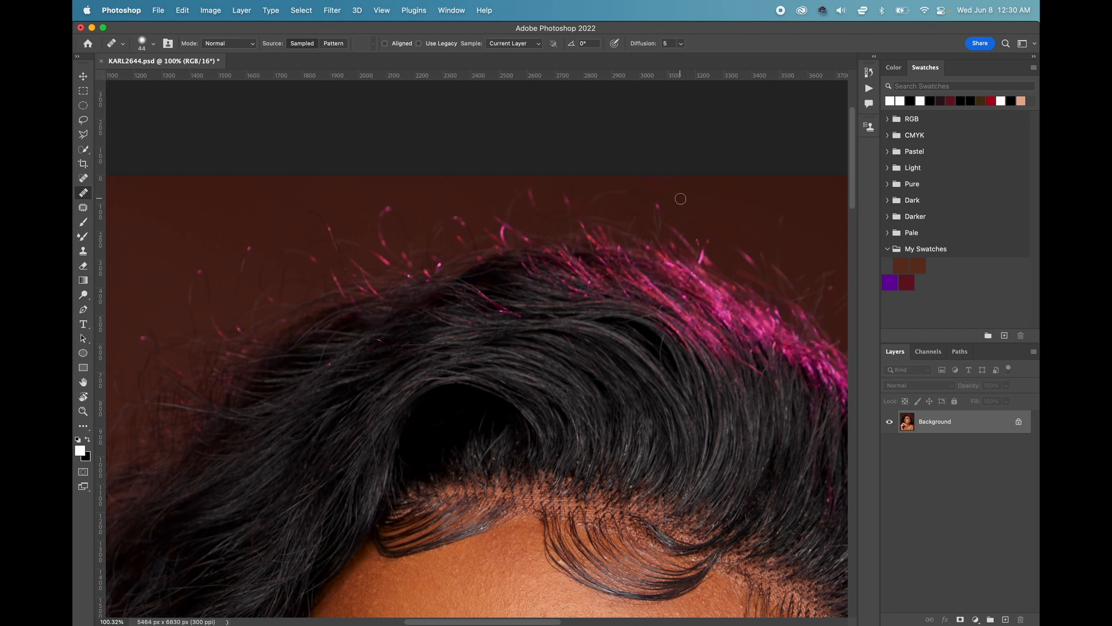
Step: Examine the portrait from the hairline to the full frame and up close on the skin around the eyes
{"action": "scroll", "coordinate": [678, 196], "scroll_direction": "down", "scroll_amount": 5}
{"action": "scroll", "coordinate": [513, 198], "scroll_direction": "right", "scroll_amount": 5}
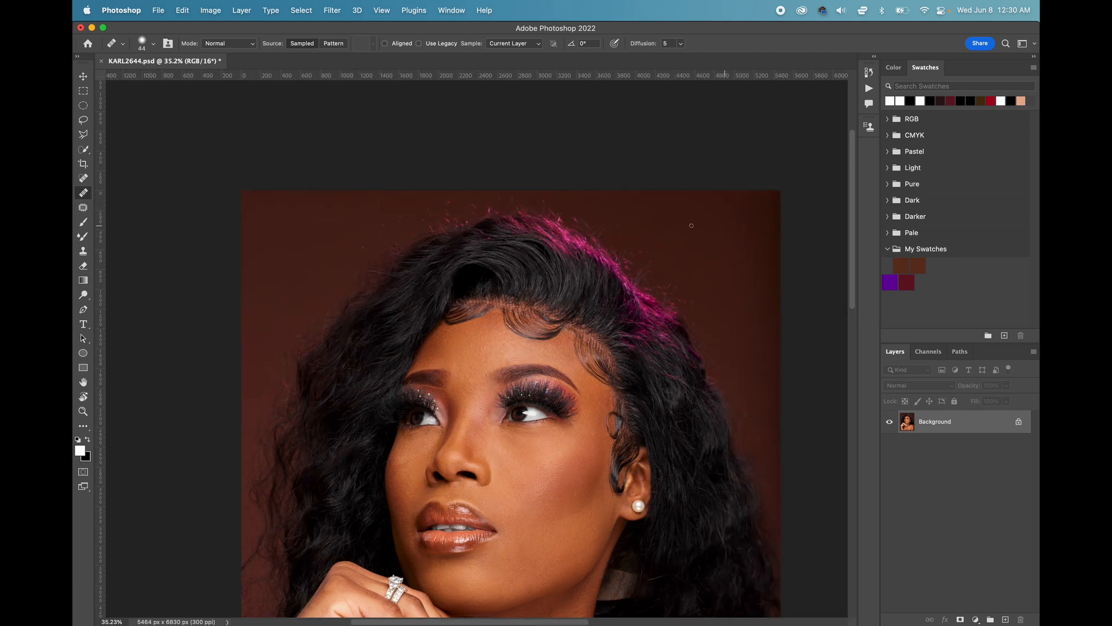
{"action": "scroll", "coordinate": [538, 227], "scroll_direction": "down", "scroll_amount": 3}
{"action": "scroll", "coordinate": [539, 228], "scroll_direction": "down", "scroll_amount": 1}
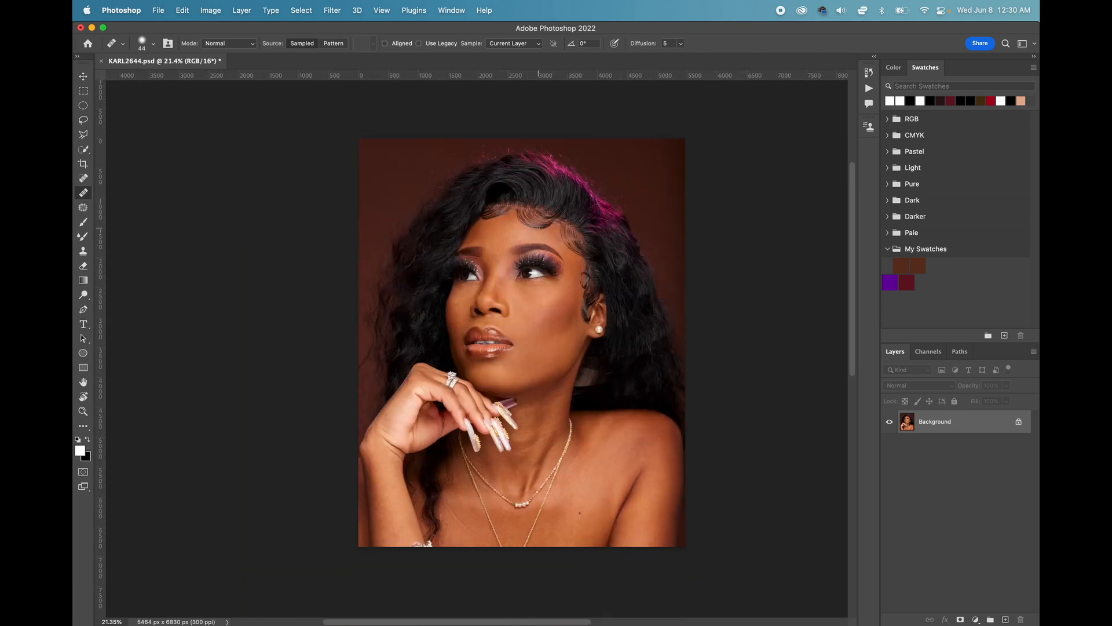
{"action": "scroll", "coordinate": [539, 227], "scroll_direction": "up", "scroll_amount": 2}
{"action": "scroll", "coordinate": [538, 228], "scroll_direction": "right", "scroll_amount": 1}
{"action": "scroll", "coordinate": [460, 300], "scroll_direction": "up", "scroll_amount": 5}
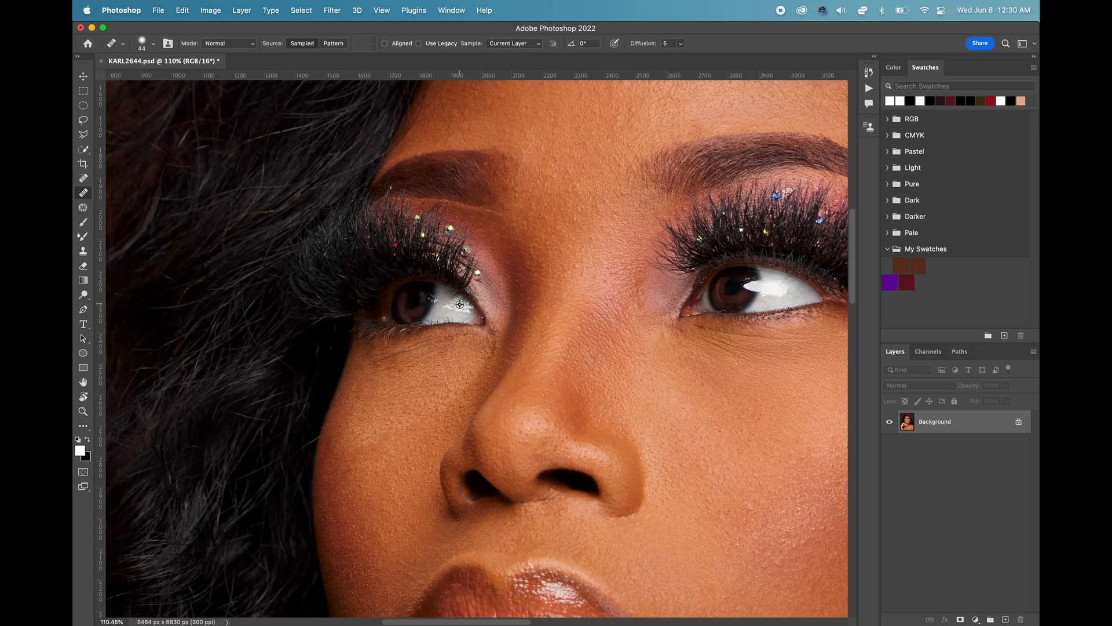
{"action": "scroll", "coordinate": [459, 303], "scroll_direction": "down", "scroll_amount": 2}
{"action": "scroll", "coordinate": [458, 304], "scroll_direction": "up", "scroll_amount": 2}
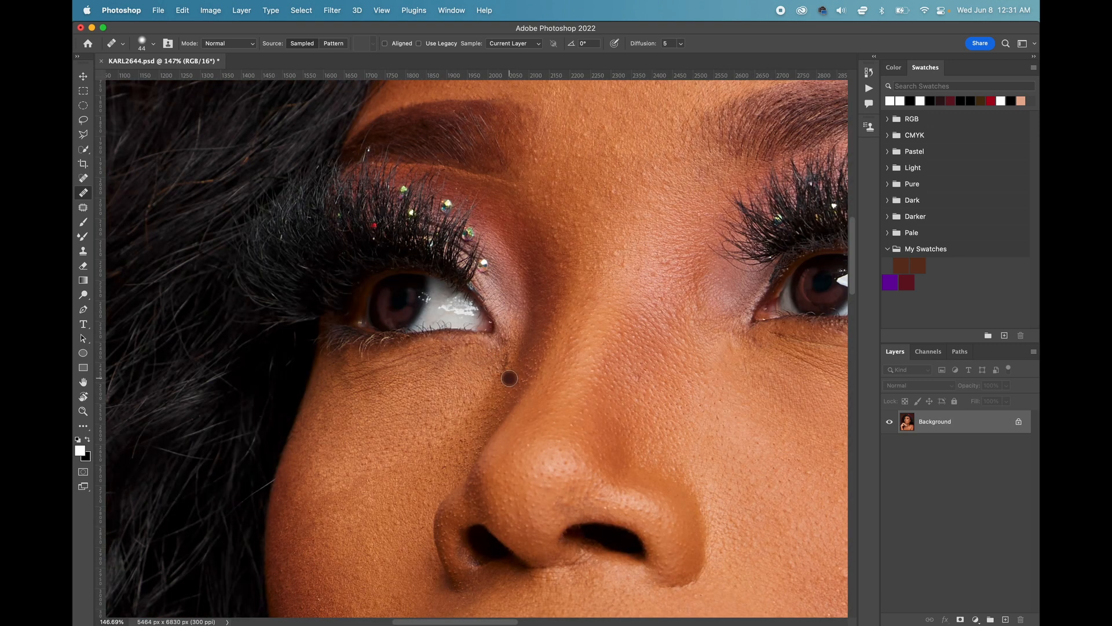
Step: Reduce the healing brush size to 20 px and heal the skin below the inner corner of the eye beside the nose
{"action": "right_click", "coordinate": [527, 376]}
{"action": "left_click_drag", "start_coordinate": [564, 398], "coordinate": [551, 399]}
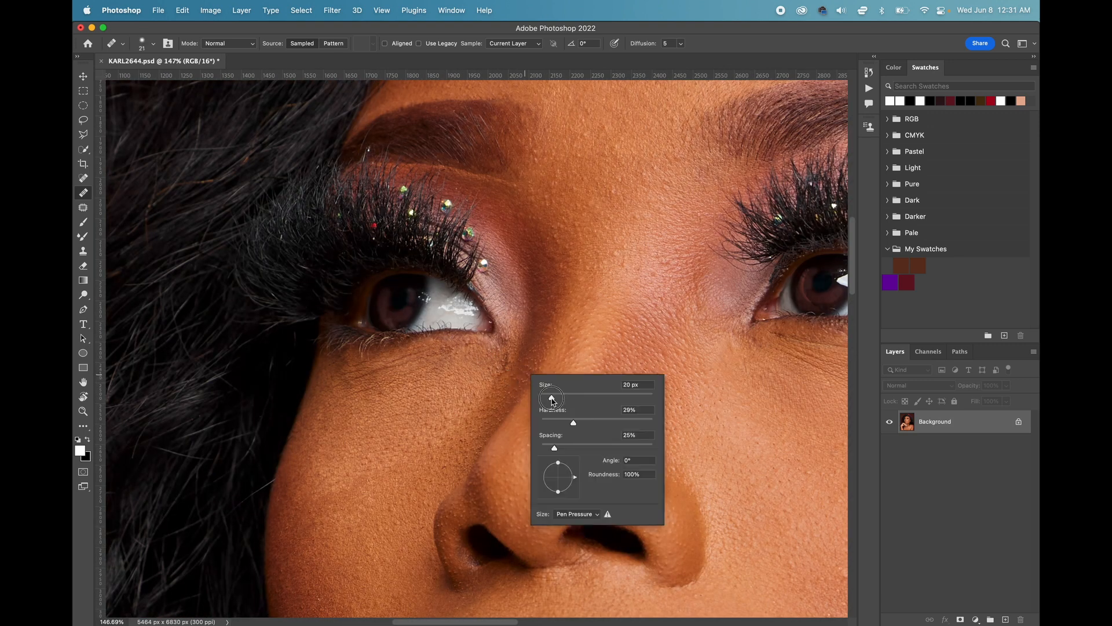
{"action": "left_click", "coordinate": [513, 367]}
{"action": "left_click", "coordinate": [503, 373], "text": "alt"}
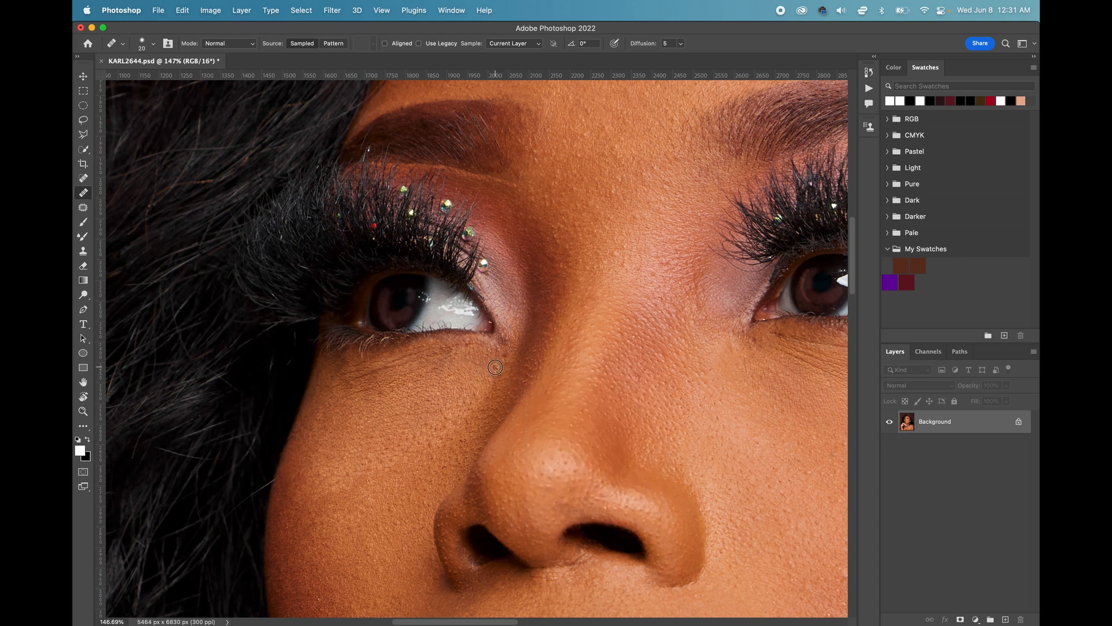
Step: Clone clean skin over the remaining marks below the same inner eye corner with the Clone Stamp tool
{"action": "key", "text": "s"}
{"action": "left_click", "coordinate": [499, 361], "text": "alt"}
{"action": "left_click", "coordinate": [505, 357]}
{"action": "left_click", "coordinate": [489, 366], "text": "alt"}
{"action": "left_click_drag", "start_coordinate": [497, 371], "coordinate": [502, 362]}
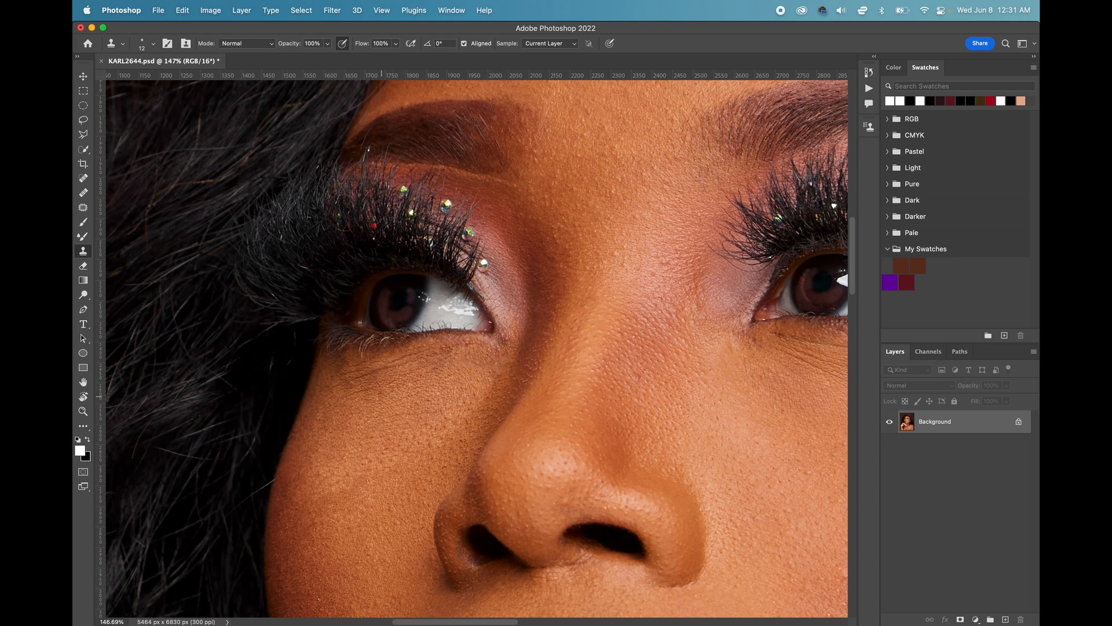
{"action": "key", "text": "j"}
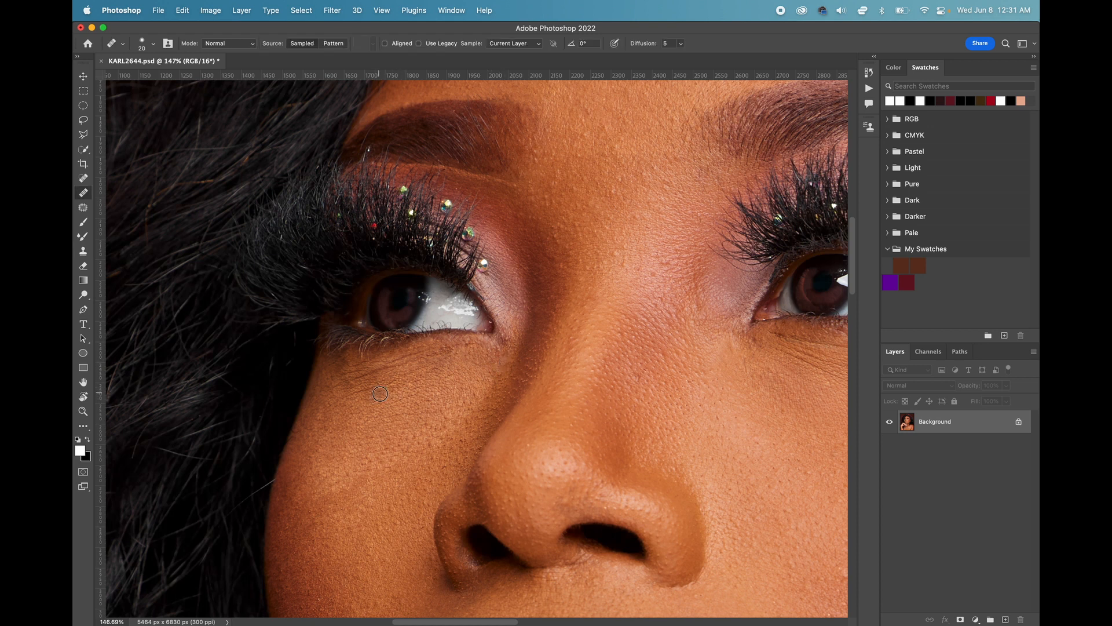
{"action": "key", "text": "s"}
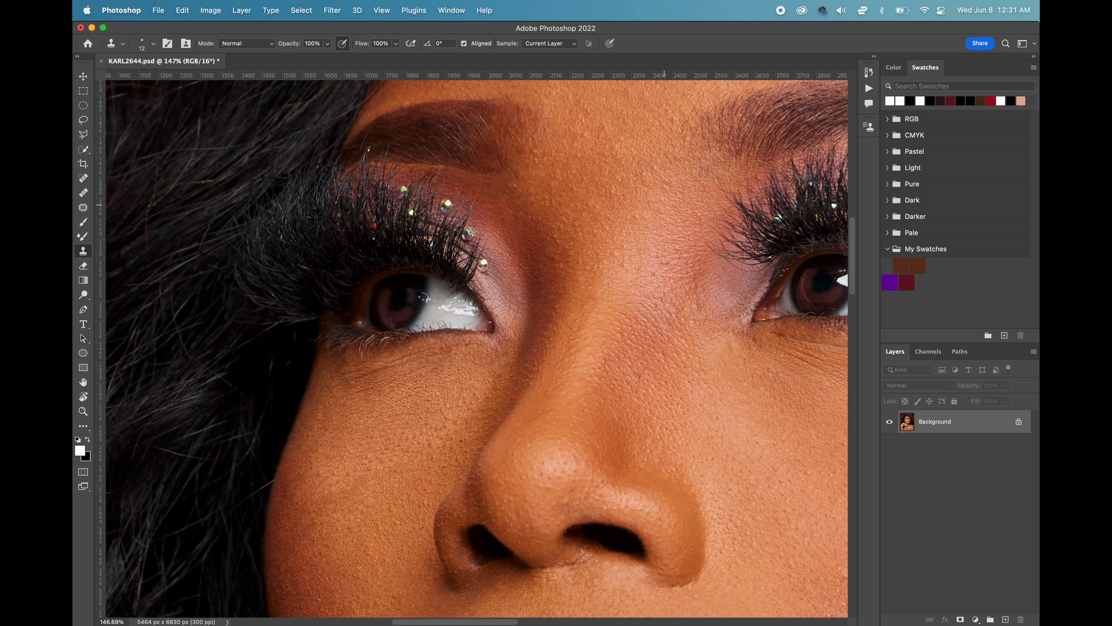
Step: Switch to the Move tool with the whole portrait in view and set the image's bit depth to 16 Bits/Channel
{"action": "scroll", "coordinate": [629, 195], "scroll_direction": "down", "scroll_amount": 3}
{"action": "scroll", "coordinate": [639, 195], "scroll_direction": "down", "scroll_amount": 5}
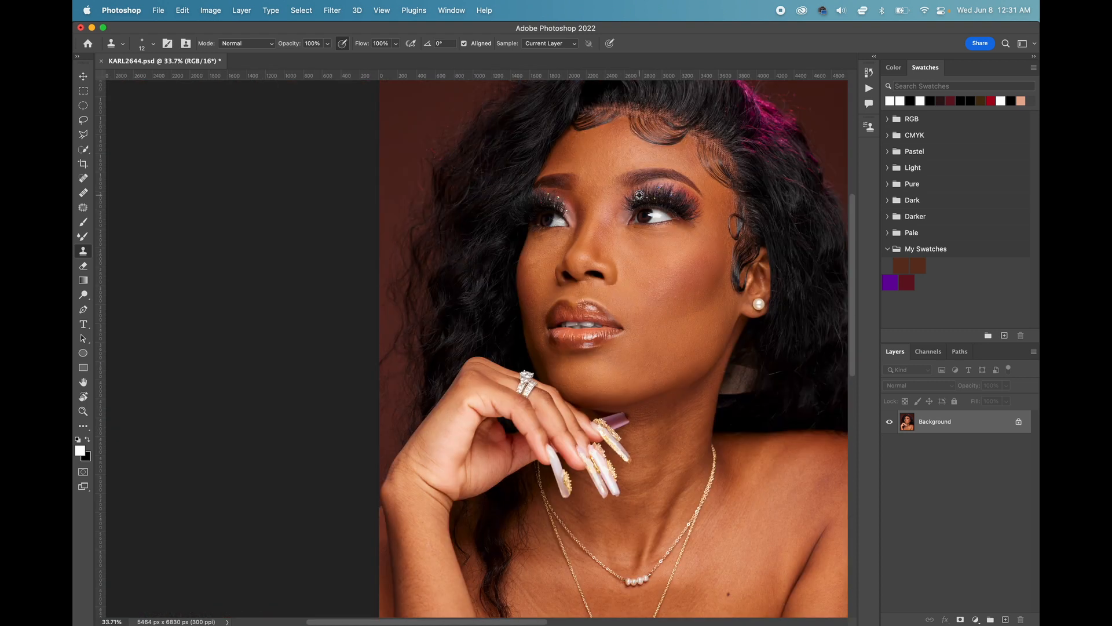
{"action": "scroll", "coordinate": [639, 195], "scroll_direction": "down", "scroll_amount": 2}
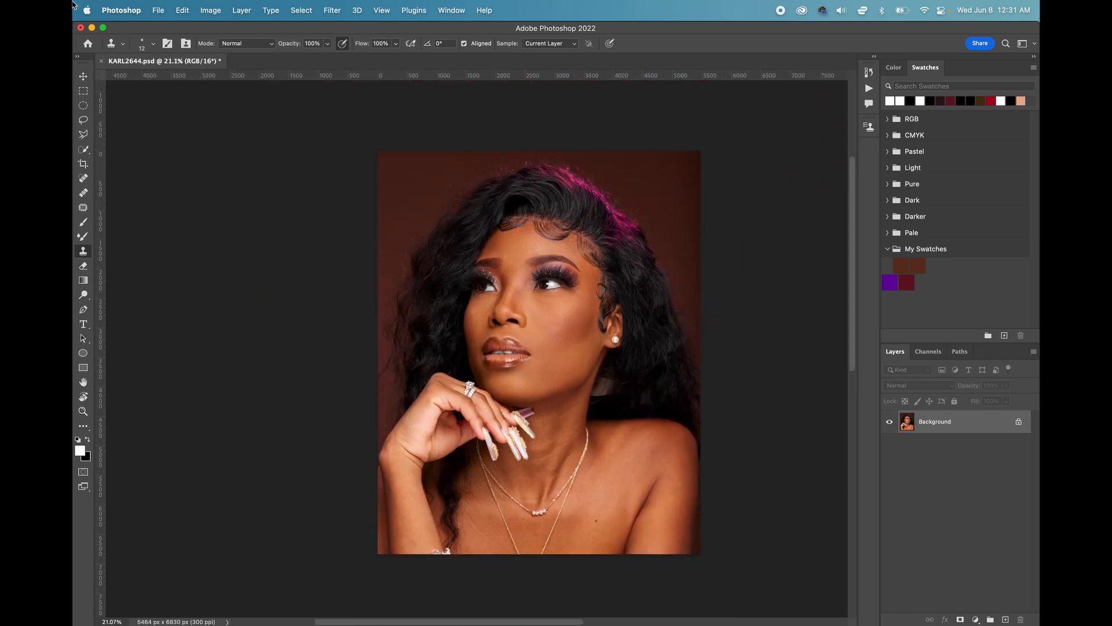
{"action": "left_click", "coordinate": [83, 76]}
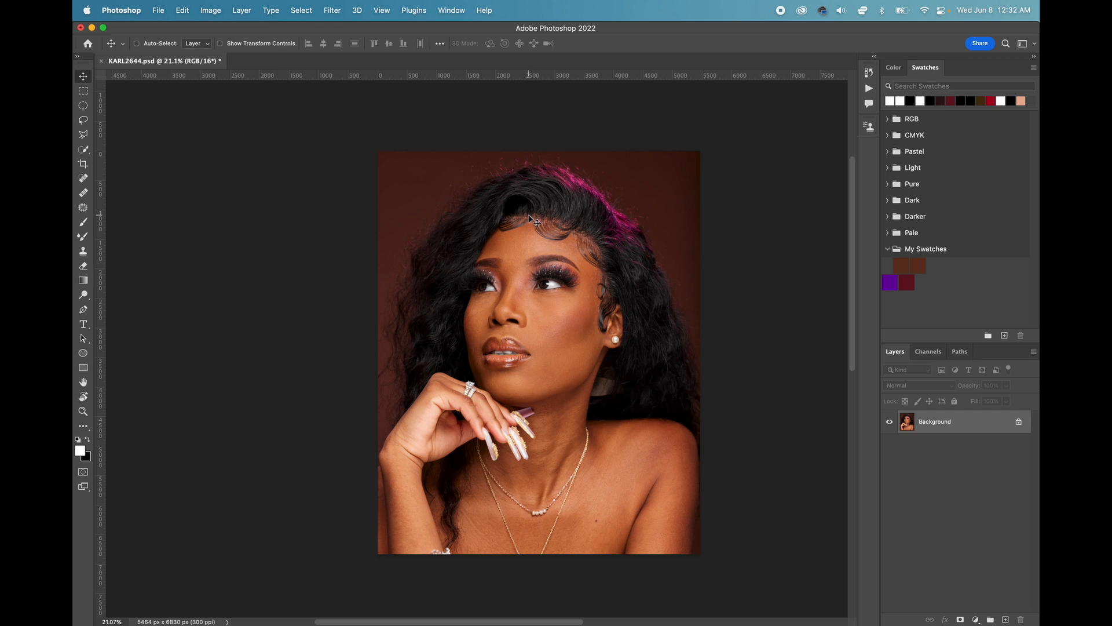
{"action": "left_click", "coordinate": [210, 11]}
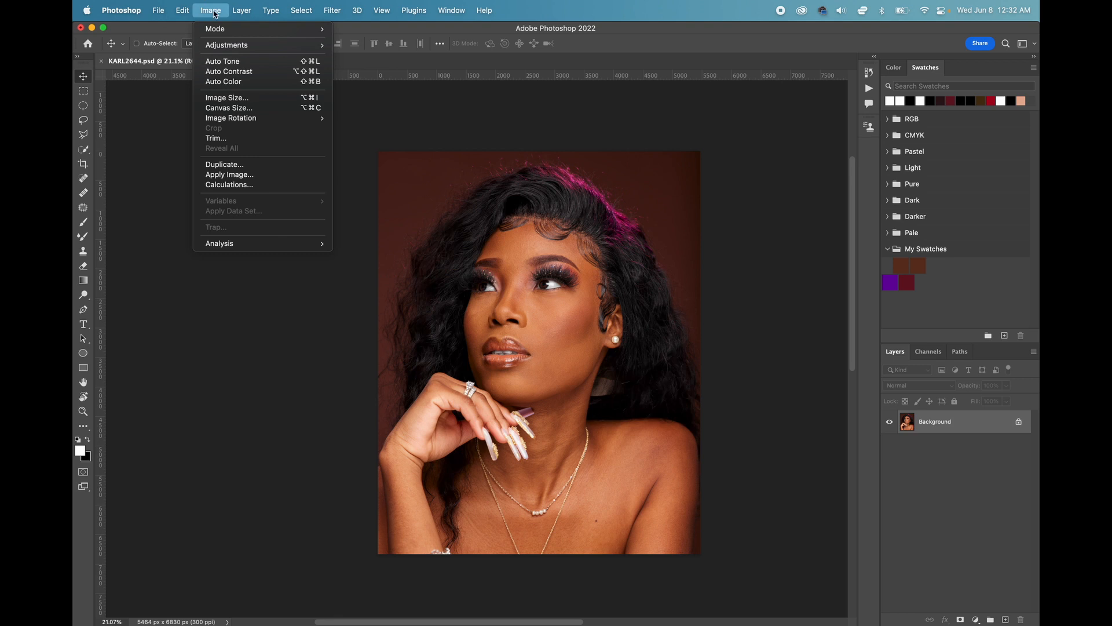
{"action": "mouse_move", "coordinate": [231, 35]}
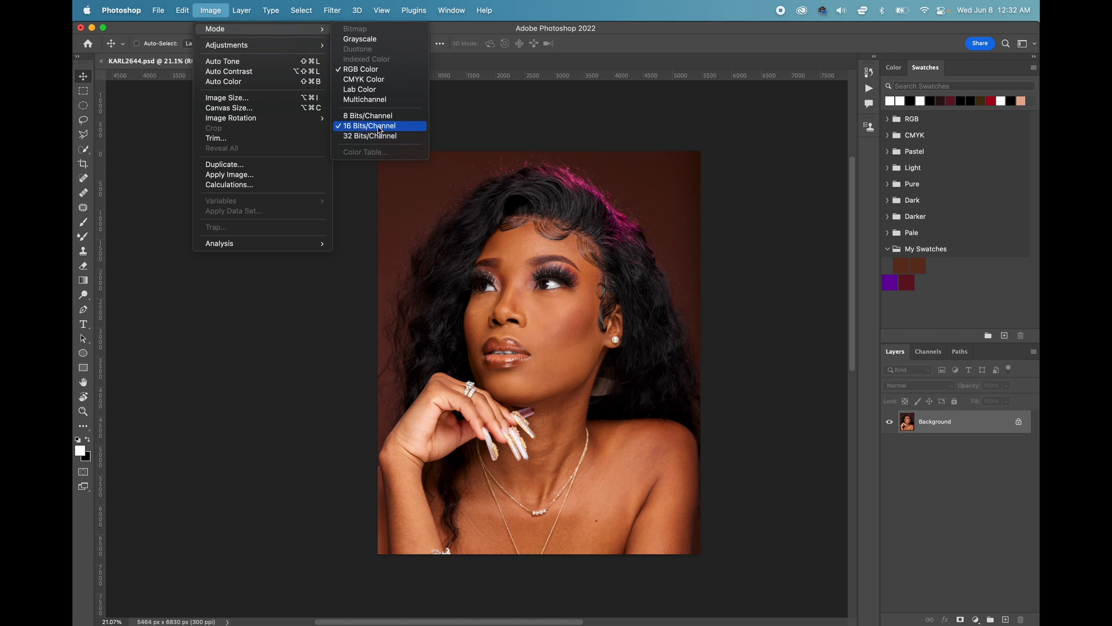
{"action": "left_click", "coordinate": [380, 126]}
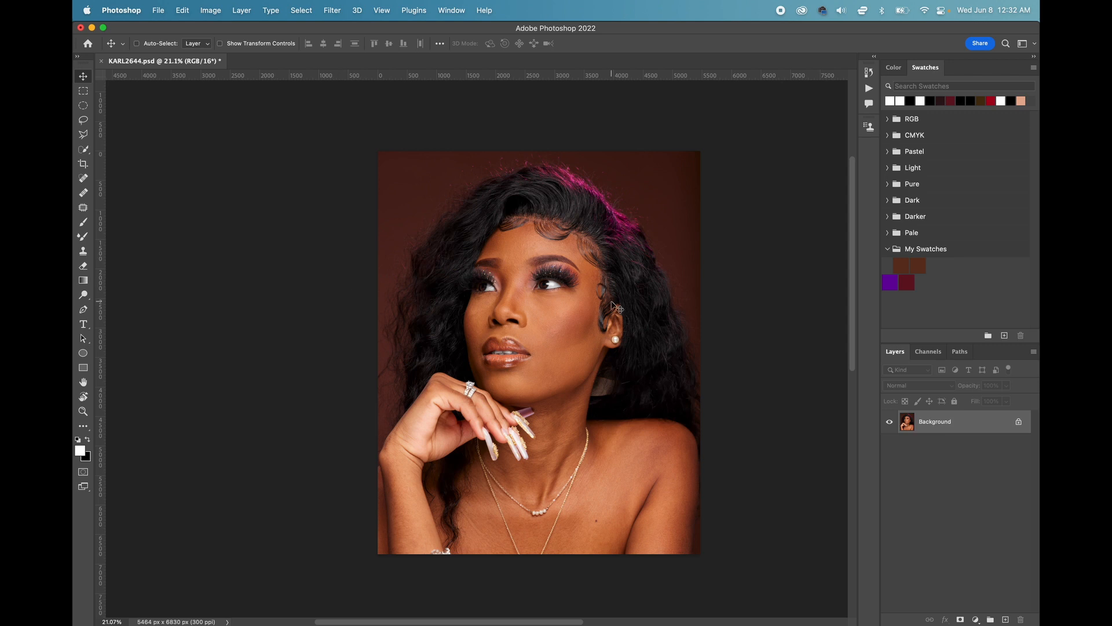
Step: Review the available retouching actions and their shortcuts, including the Retouche V1, Retouche V2 and Pro Action sets
{"action": "left_click", "coordinate": [452, 11]}
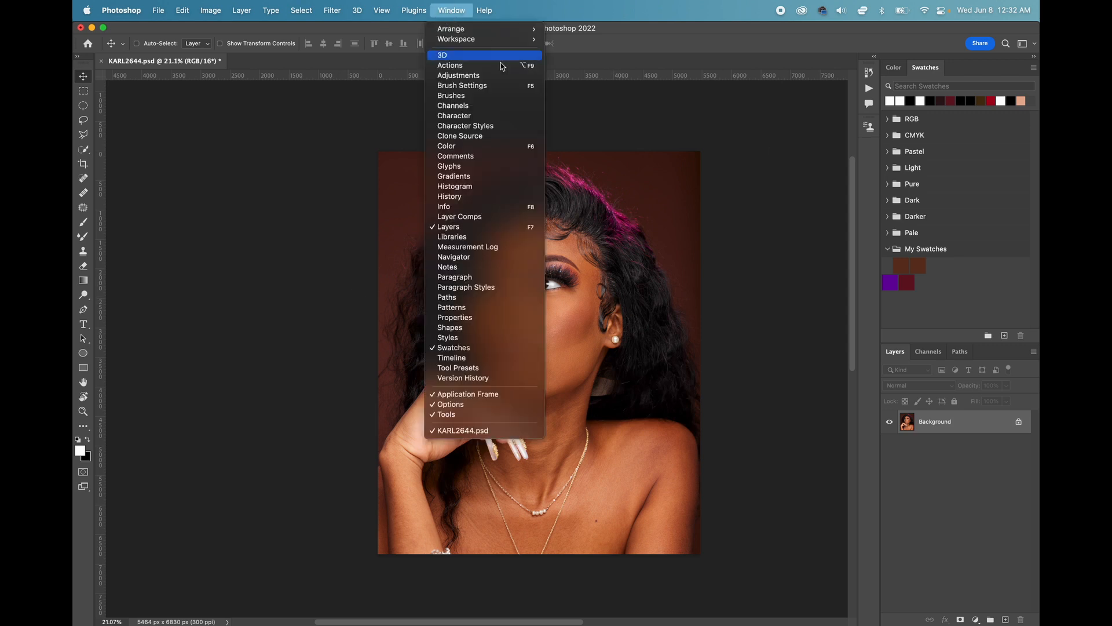
{"action": "left_click", "coordinate": [451, 66]}
{"action": "left_click", "coordinate": [649, 251]}
{"action": "left_click", "coordinate": [648, 308]}
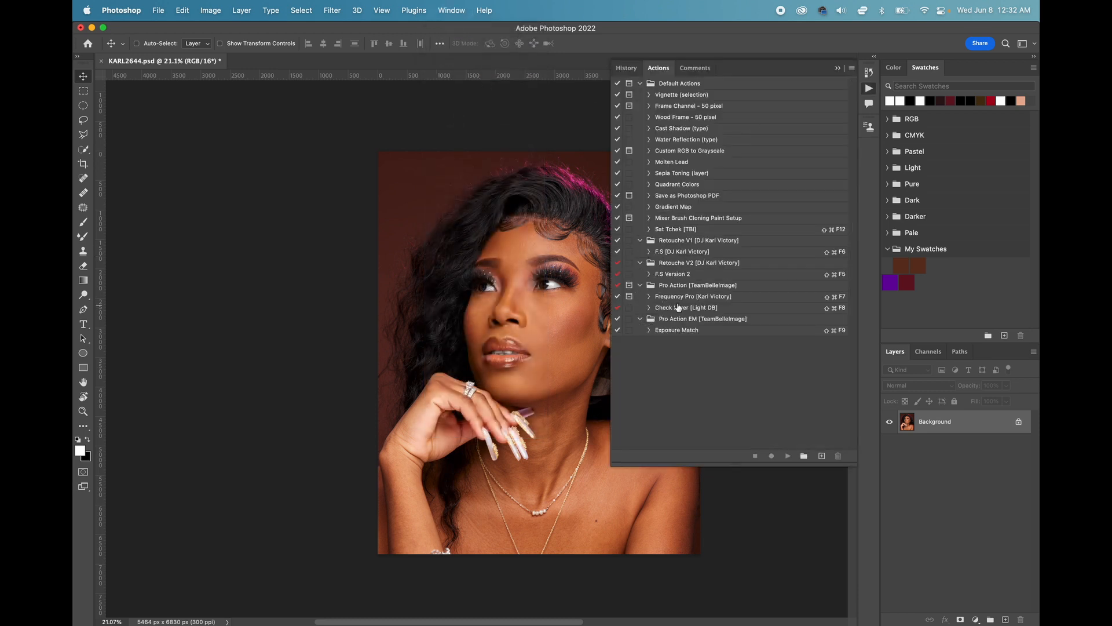
{"action": "left_click", "coordinate": [673, 285]}
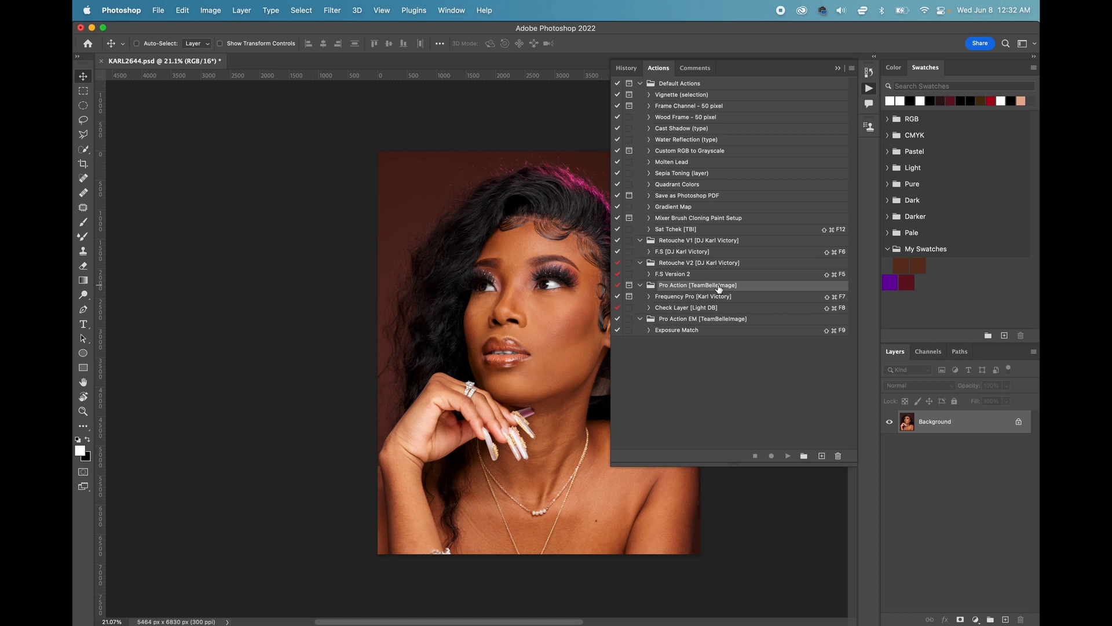
{"action": "left_click", "coordinate": [680, 253]}
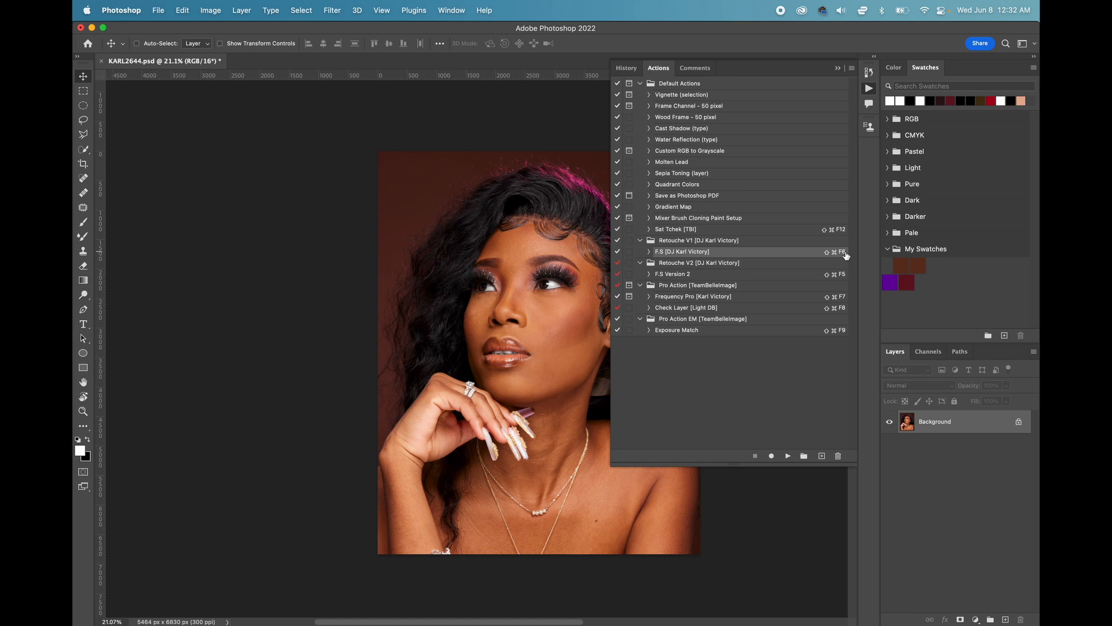
{"action": "left_click", "coordinate": [839, 275]}
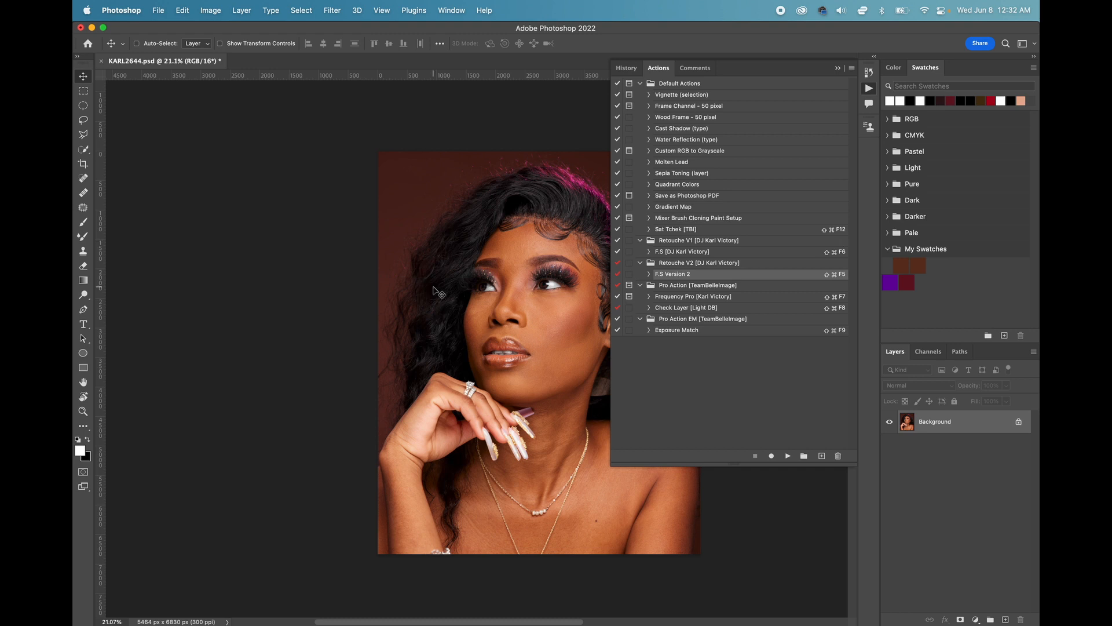
{"action": "left_click", "coordinate": [712, 287]}
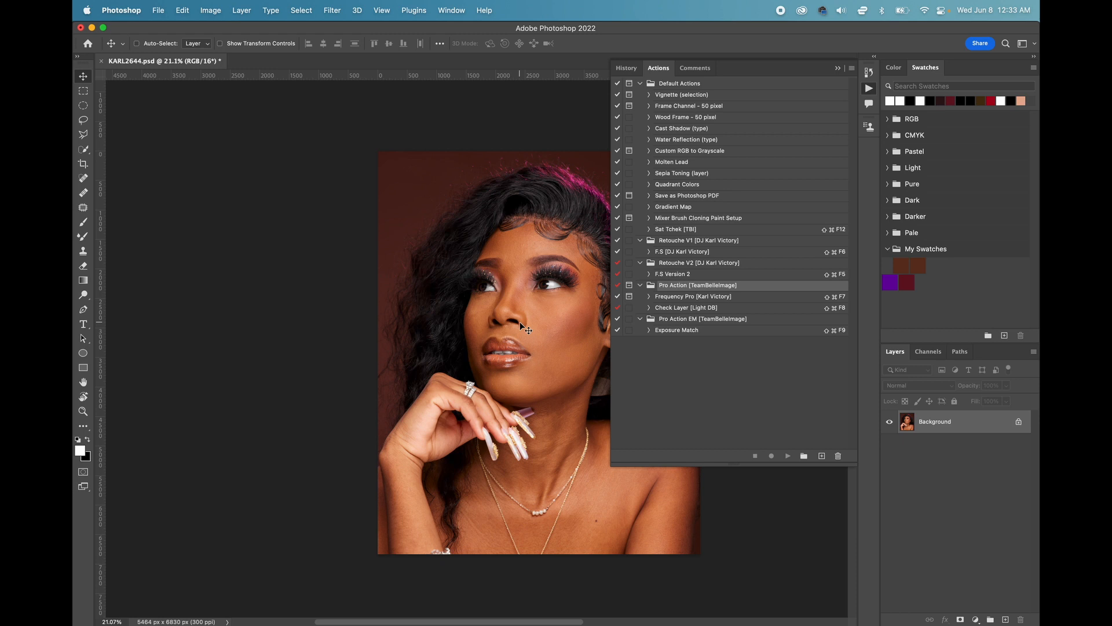
{"action": "left_click", "coordinate": [838, 68]}
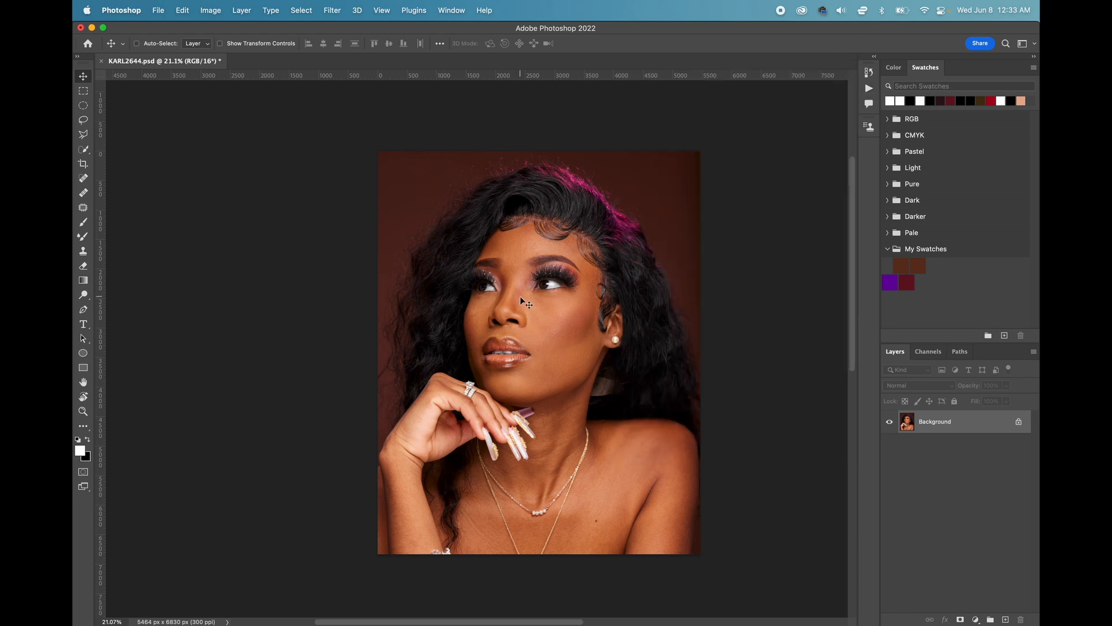
Step: Choose the Frequency Pro action from the Pro Action set and run it on the Background layer
{"action": "scroll", "coordinate": [527, 273], "scroll_direction": "up", "scroll_amount": 3}
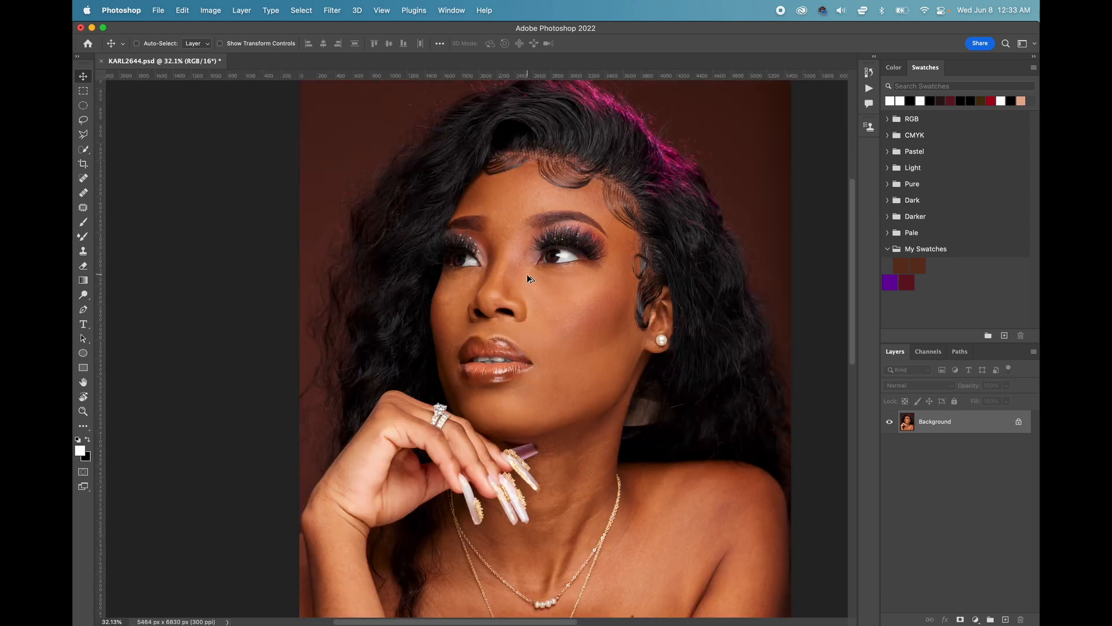
{"action": "scroll", "coordinate": [552, 304], "scroll_direction": "down", "scroll_amount": 3}
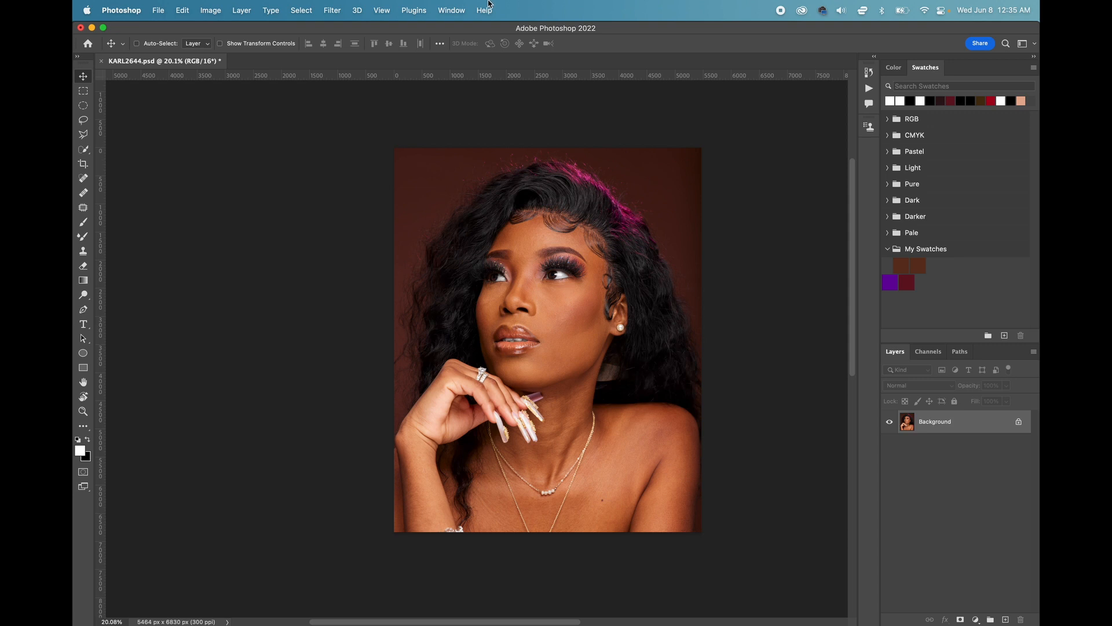
{"action": "left_click", "coordinate": [451, 10]}
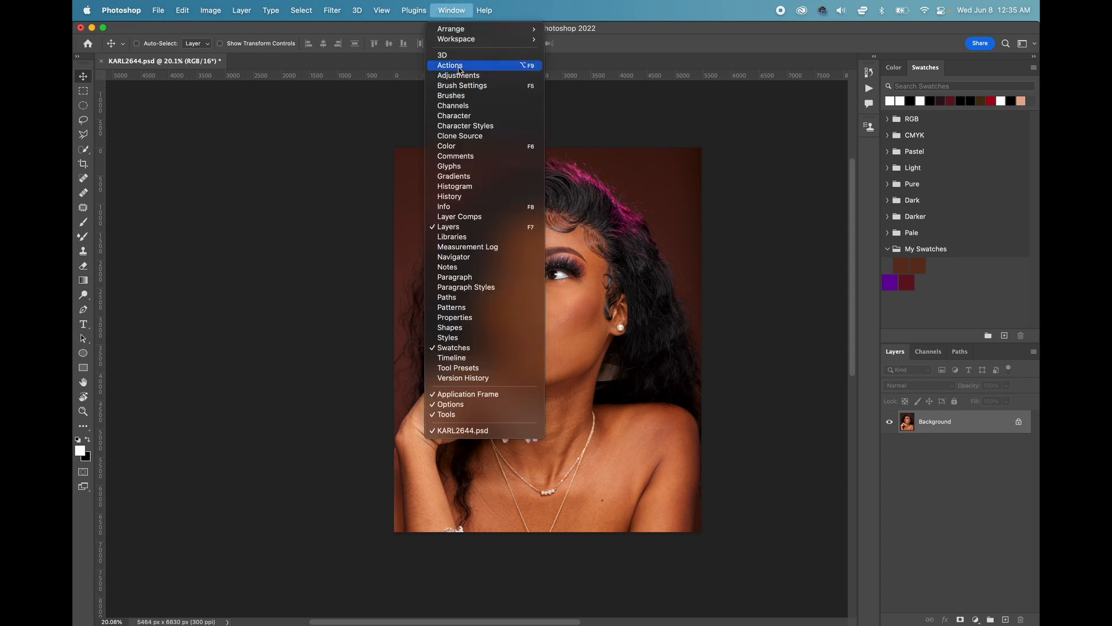
{"action": "left_click", "coordinate": [463, 66]}
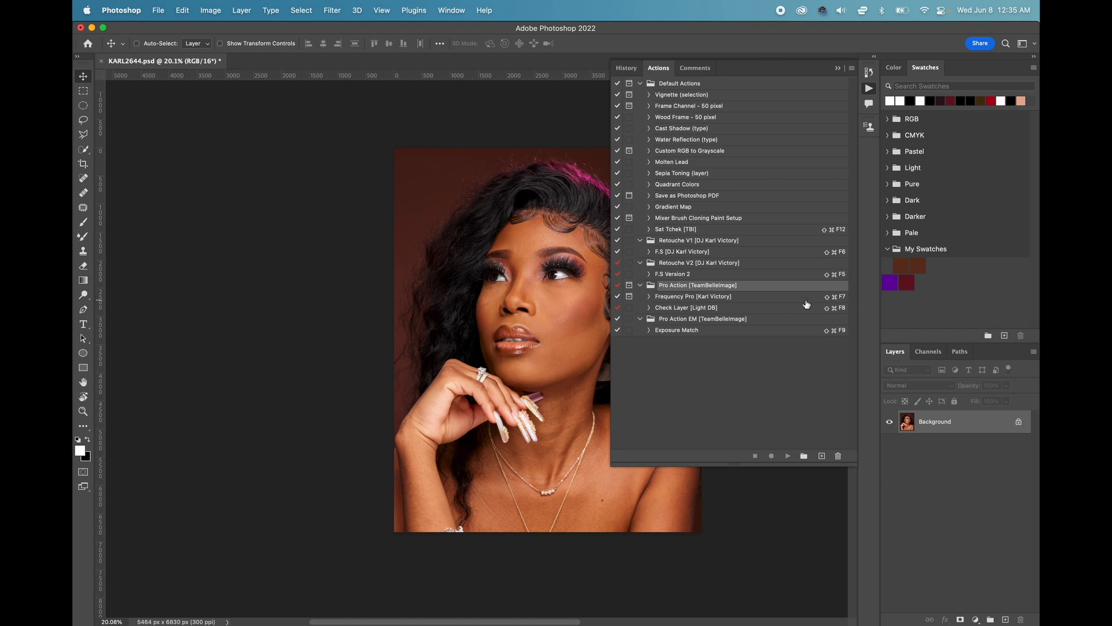
{"action": "left_click", "coordinate": [712, 298]}
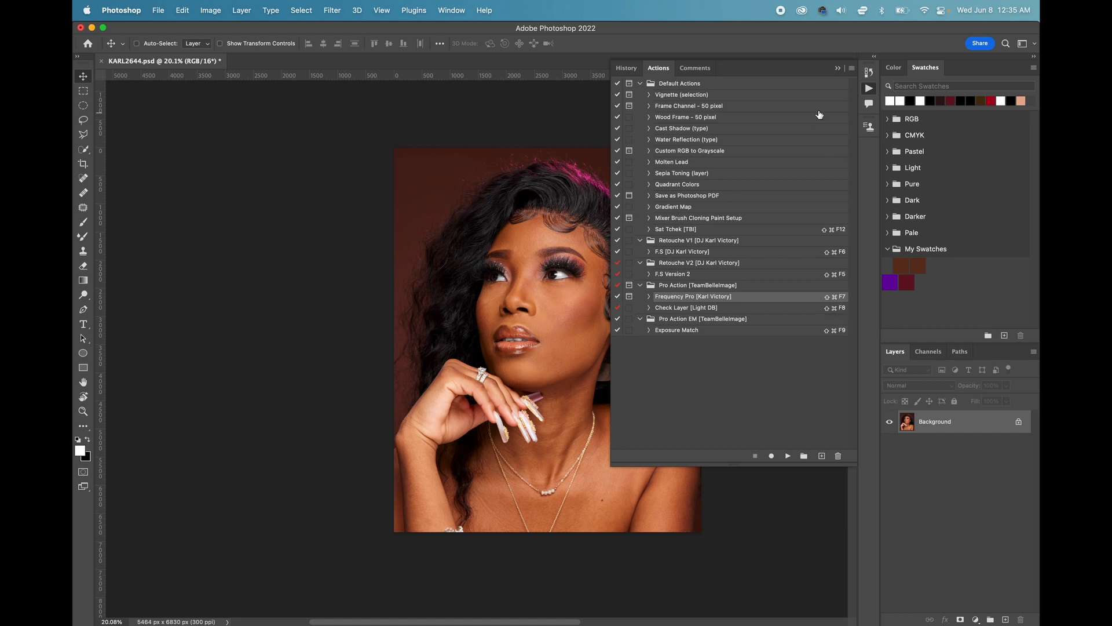
{"action": "left_click", "coordinate": [838, 68]}
{"action": "key", "text": "super"}
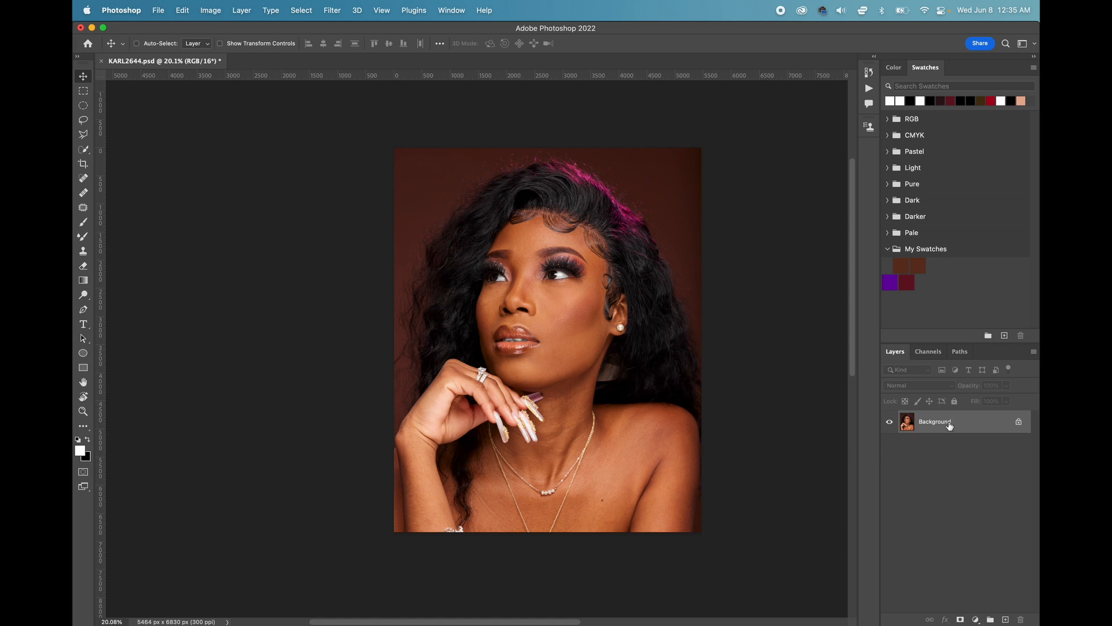
{"action": "key", "text": "super+F2"}
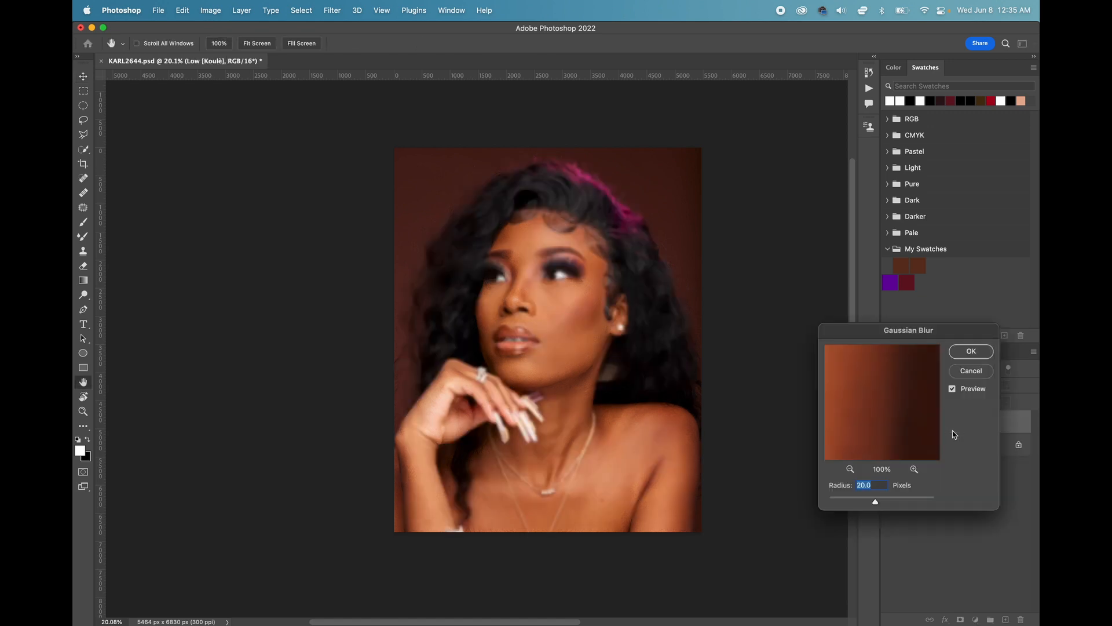
Step: Compare blur strengths on the forehead skin and apply the Gaussian Blur to the Low layer with a 20-pixel radius
{"action": "left_click_drag", "start_coordinate": [916, 335], "coordinate": [729, 174]}
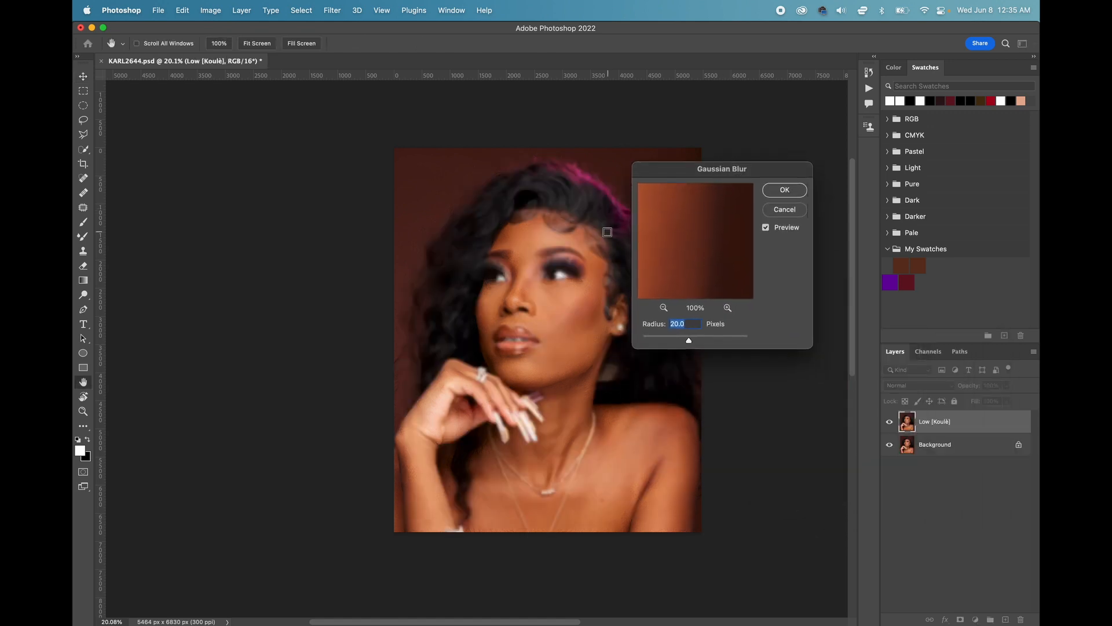
{"action": "left_click", "coordinate": [525, 250]}
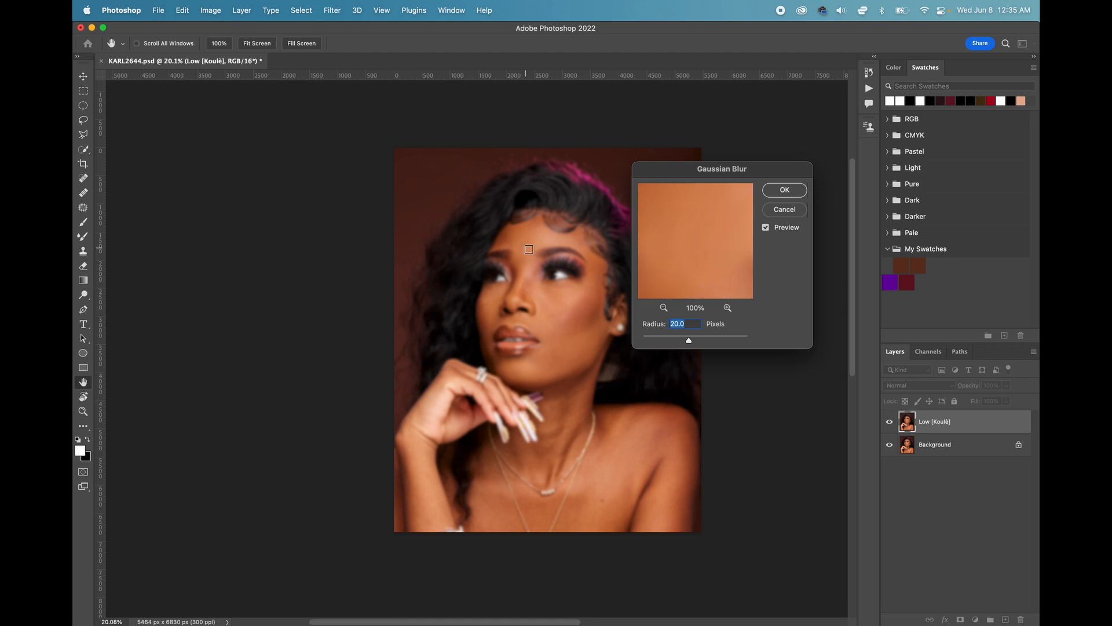
{"action": "left_click_drag", "start_coordinate": [668, 341], "coordinate": [661, 341]}
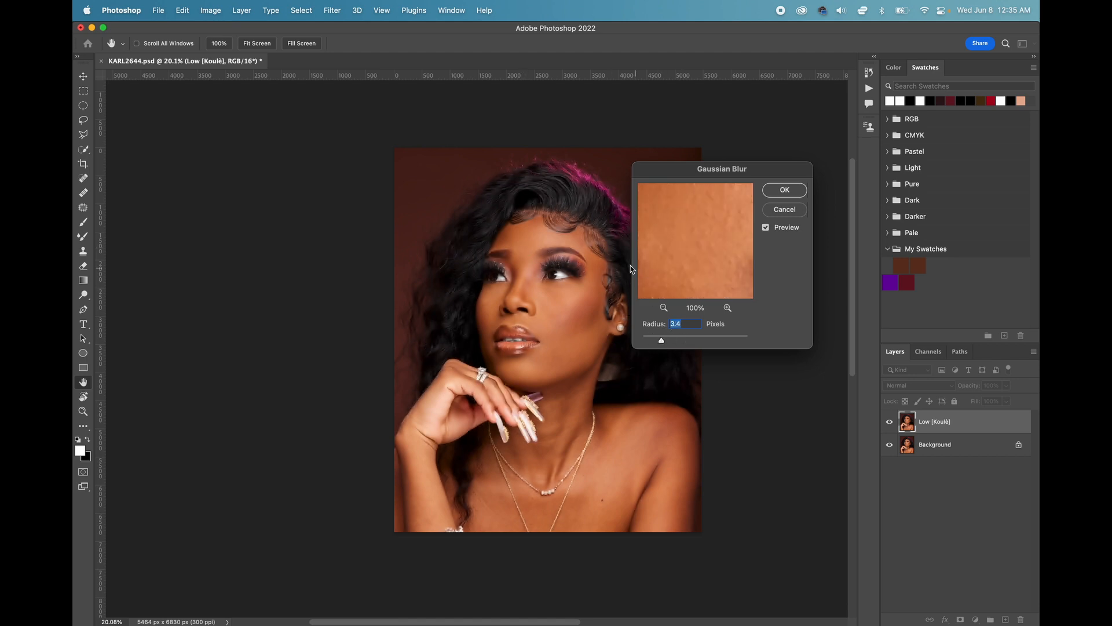
{"action": "left_click_drag", "start_coordinate": [663, 341], "coordinate": [689, 340]}
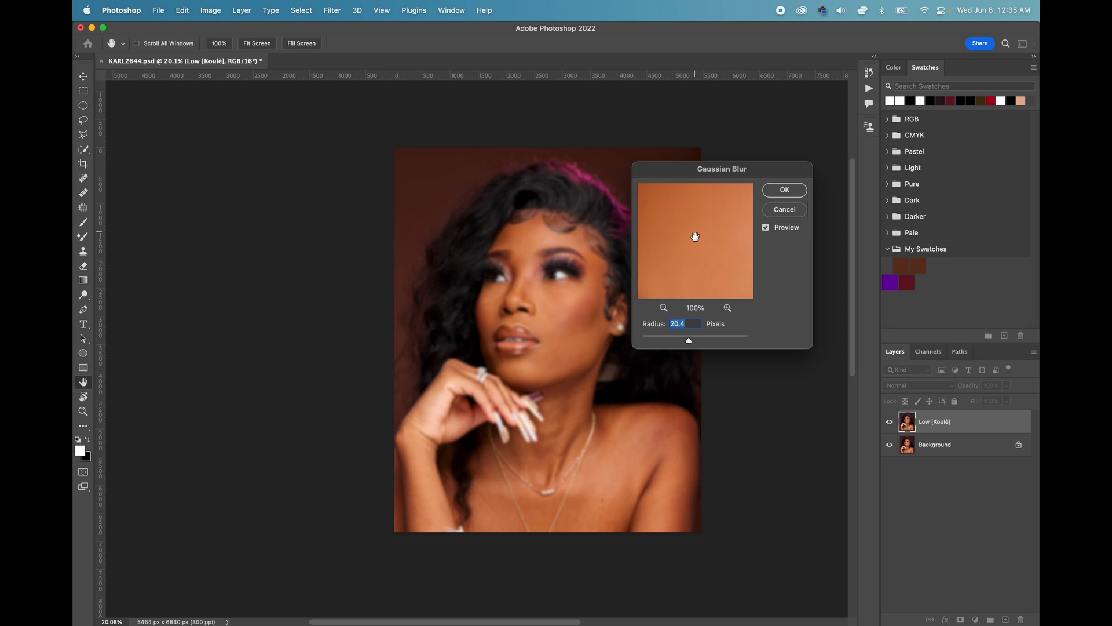
{"action": "left_click_drag", "start_coordinate": [689, 340], "coordinate": [685, 346]}
{"action": "left_click_drag", "start_coordinate": [720, 255], "coordinate": [688, 253]}
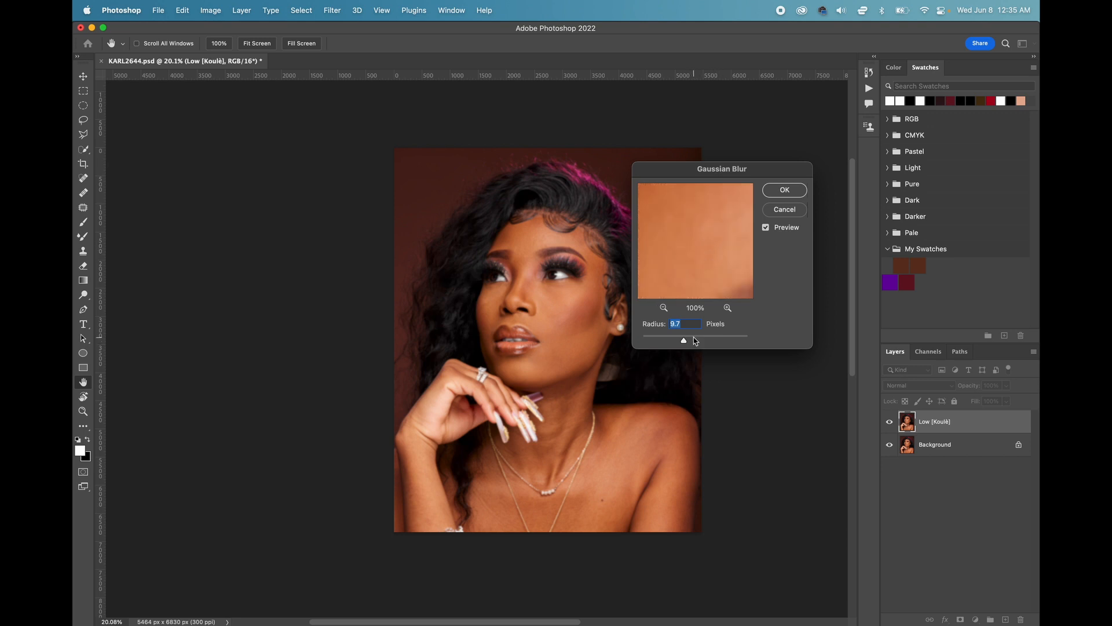
{"action": "type", "text": "20"}
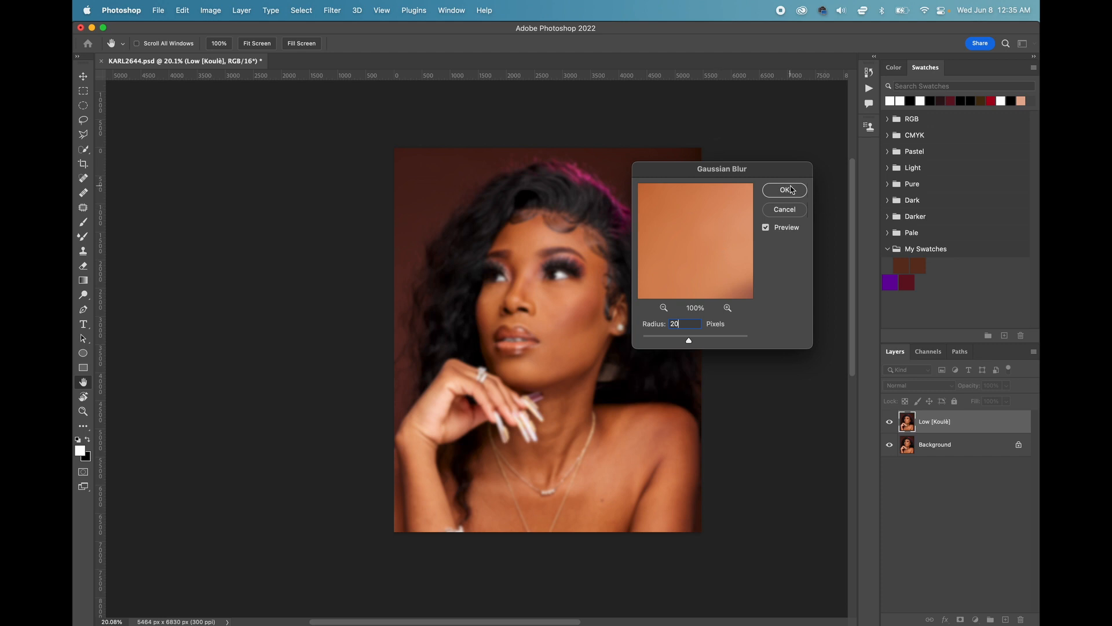
{"action": "left_click", "coordinate": [786, 190]}
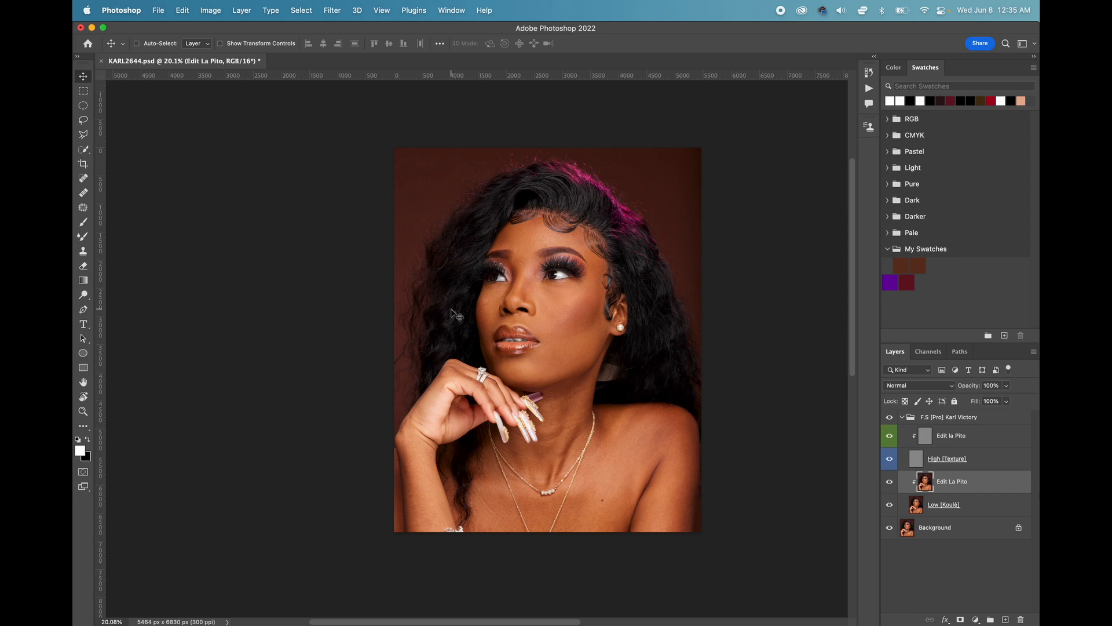
Step: Look up the Check Layer action, run it, and move its TeamBelleImage [Check] group above the frequency separation group
{"action": "left_click", "coordinate": [451, 10]}
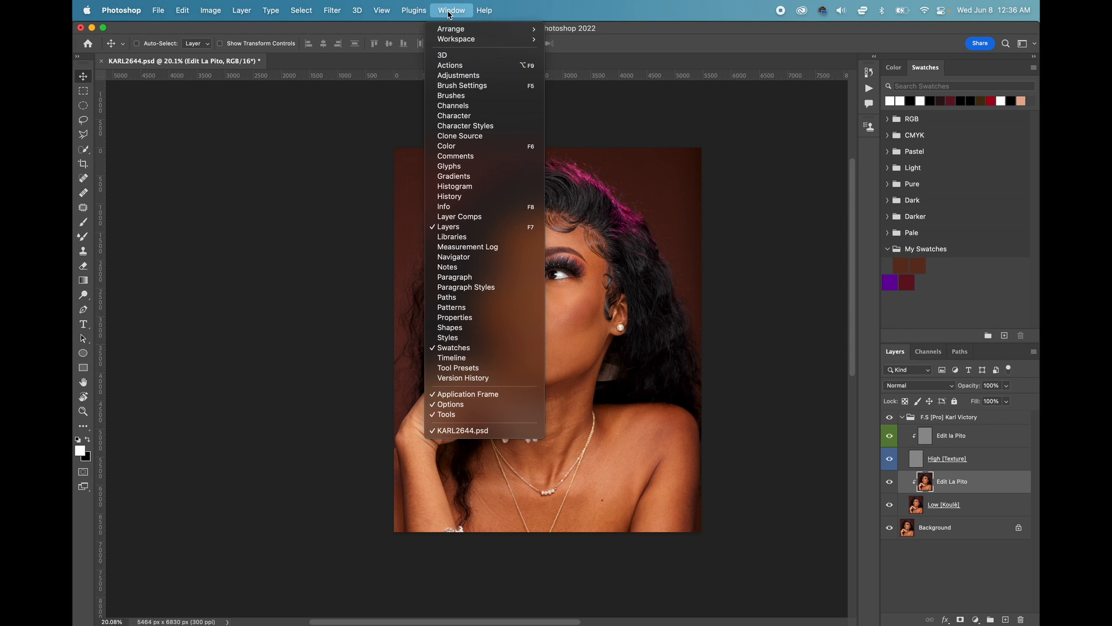
{"action": "left_click", "coordinate": [451, 65]}
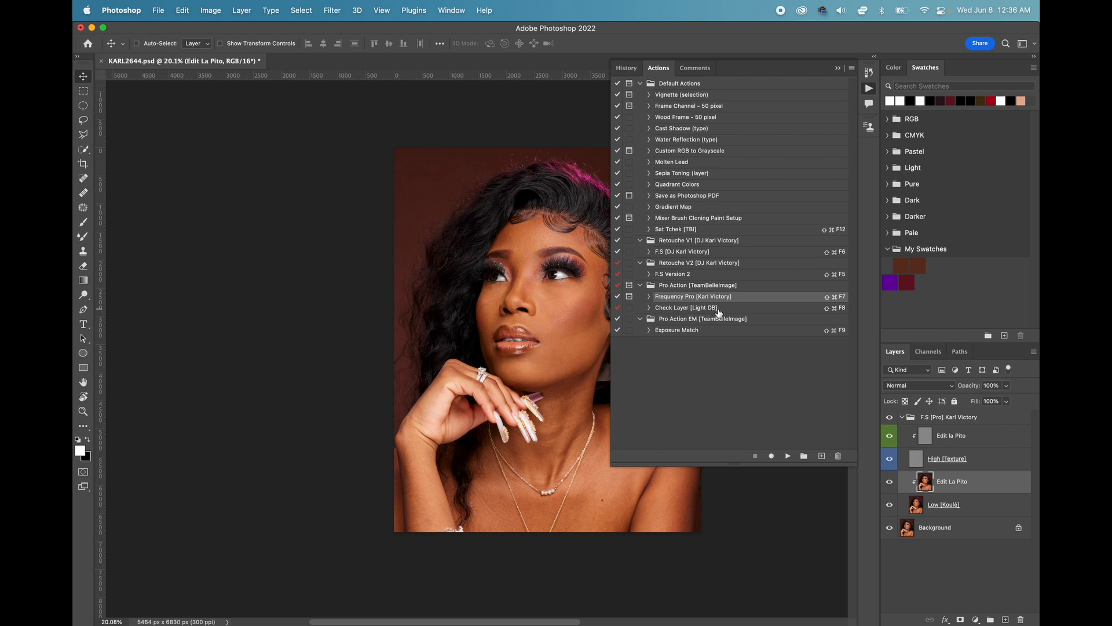
{"action": "left_click", "coordinate": [843, 70]}
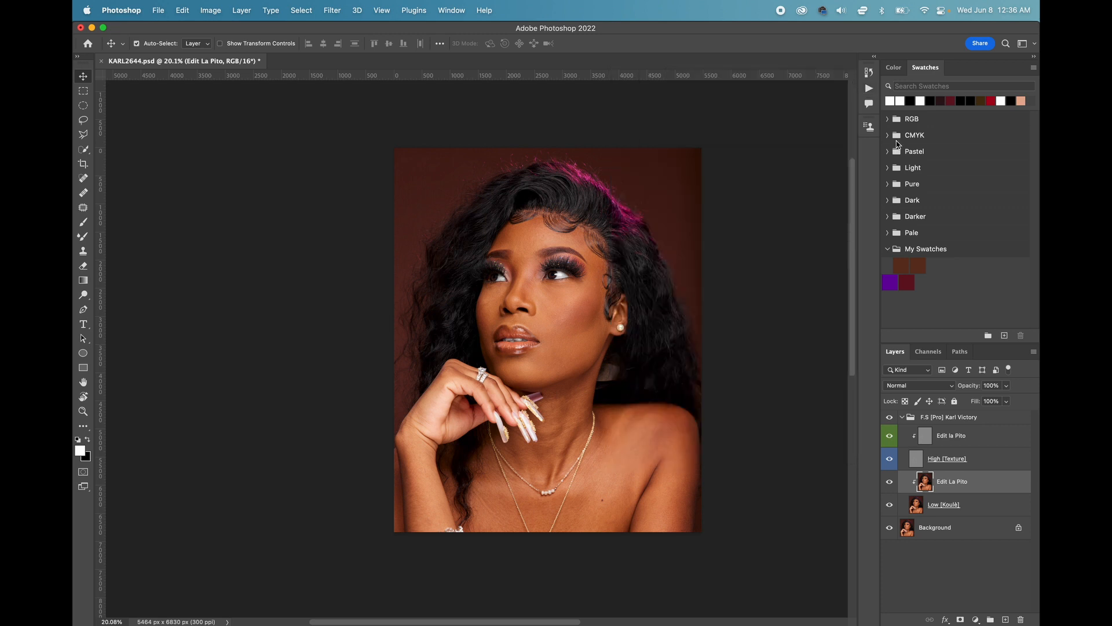
{"action": "key", "text": "super+F2"}
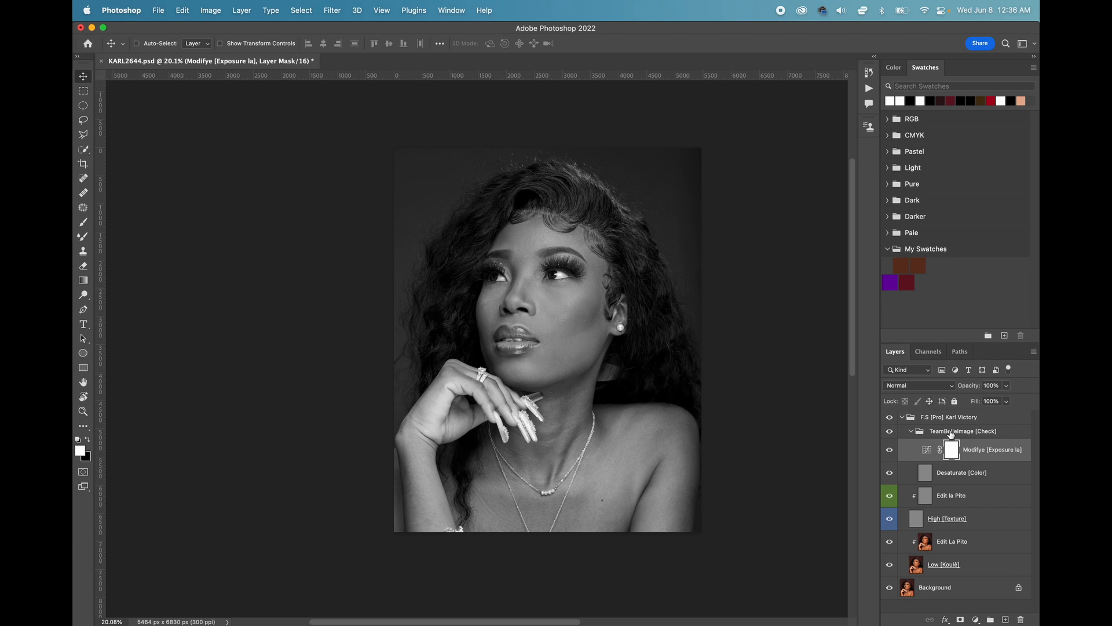
{"action": "left_click_drag", "start_coordinate": [950, 432], "coordinate": [948, 413]}
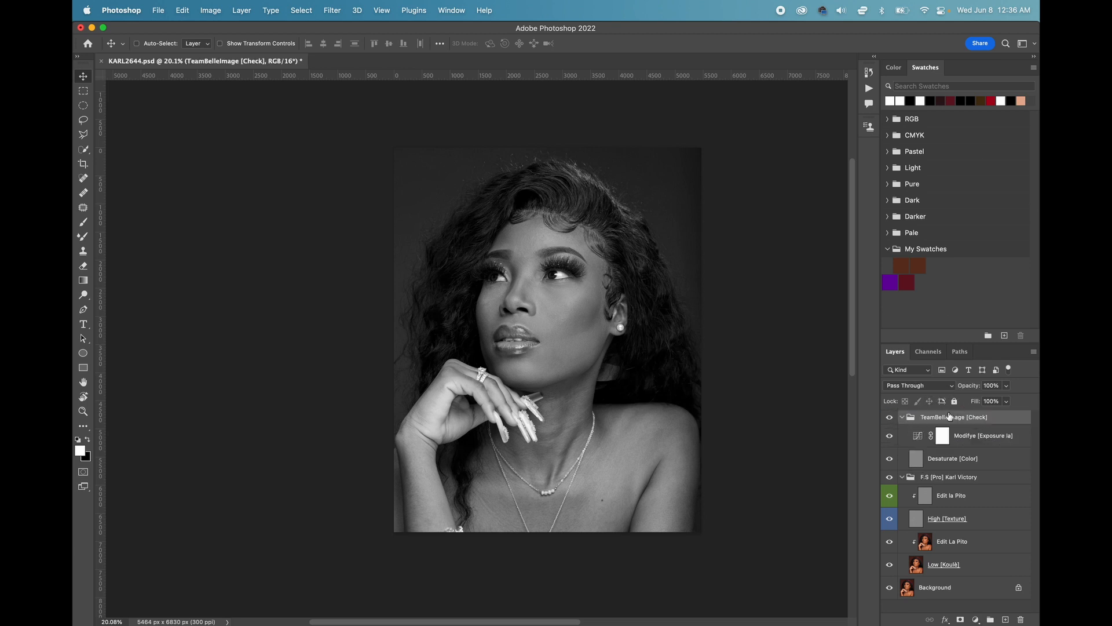
Step: Compare the portrait with and without the check group and inspect its Desaturate [Color] and Modifye [Exposure la] layers
{"action": "left_click", "coordinate": [890, 418]}
{"action": "left_click", "coordinate": [889, 418]}
{"action": "left_click", "coordinate": [957, 462]}
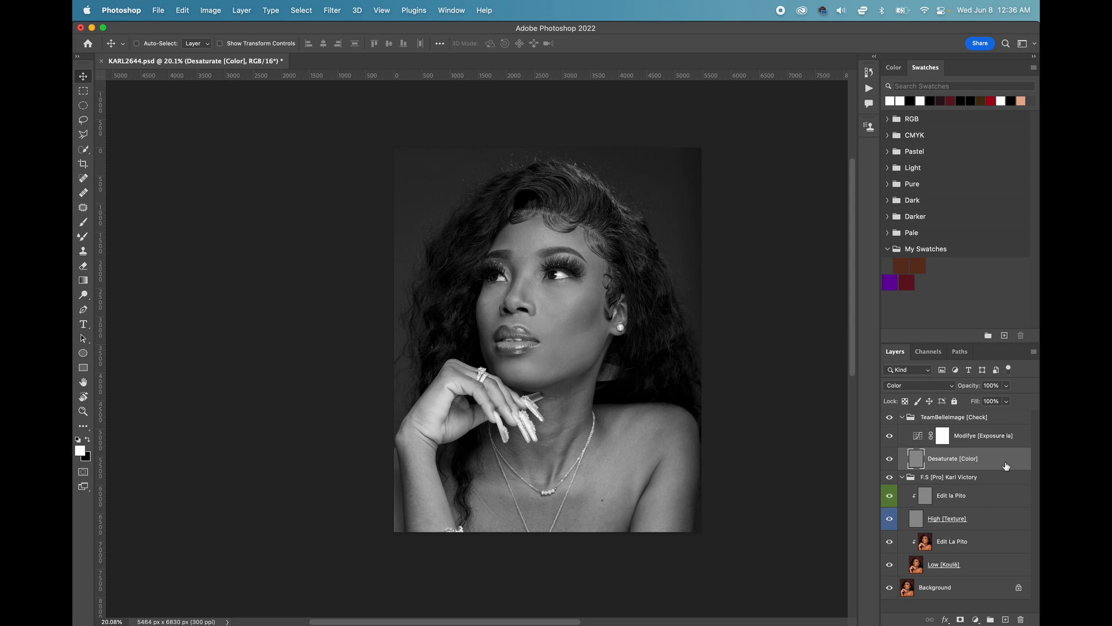
{"action": "left_click", "coordinate": [988, 438]}
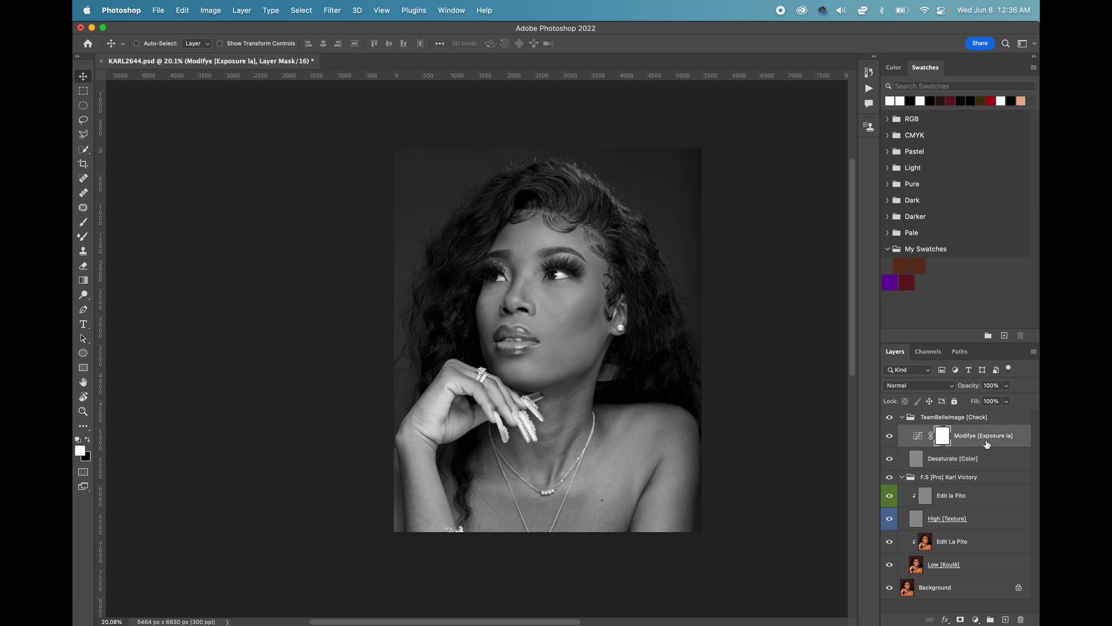
Step: Darken the check view by bending the Modifye [Exposure la] curve down to input 153, output 100
{"action": "left_click", "coordinate": [975, 619]}
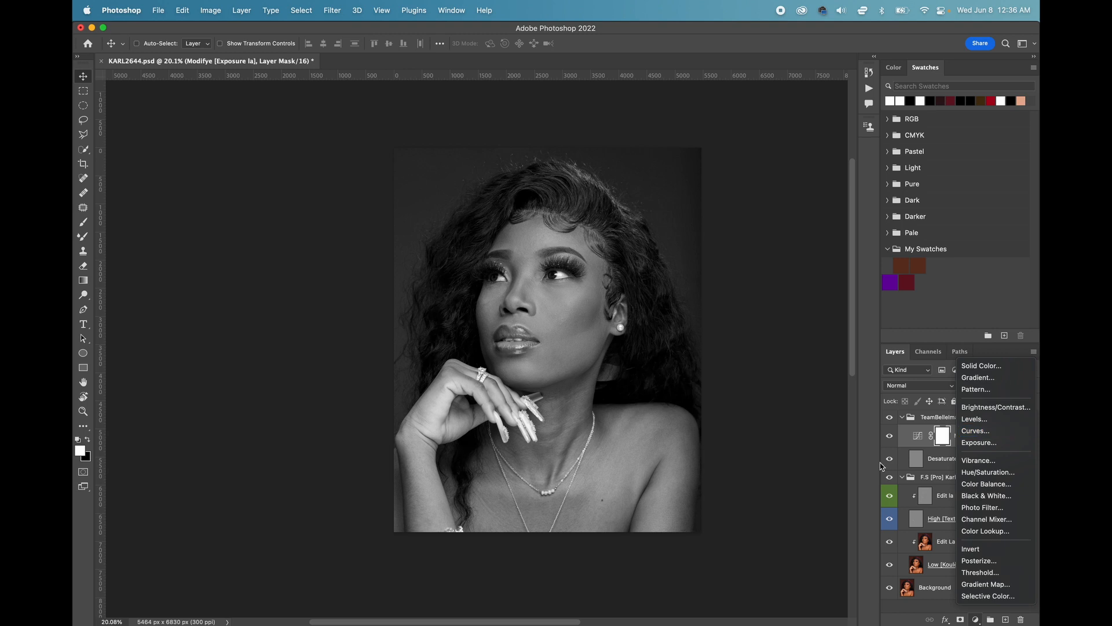
{"action": "left_click", "coordinate": [920, 439]}
{"action": "double_click", "coordinate": [920, 439]}
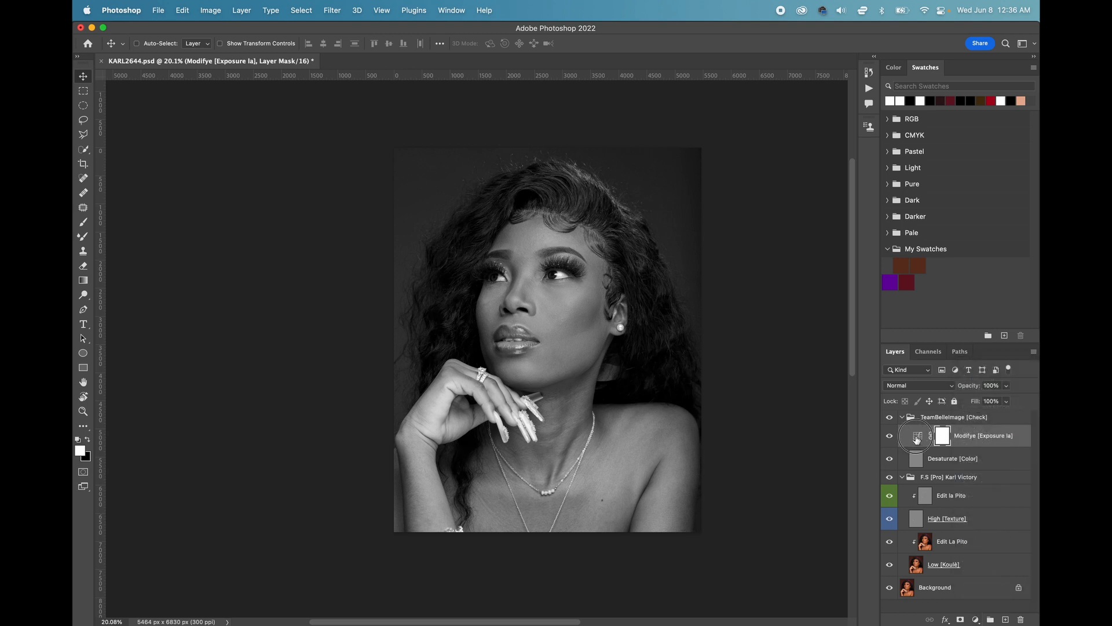
{"action": "mouse_move", "coordinate": [840, 249]}
{"action": "left_mouse_down"}
{"action": "mouse_move", "coordinate": [819, 225]}
{"action": "mouse_move", "coordinate": [884, 284]}
{"action": "mouse_move", "coordinate": [832, 241]}
{"action": "mouse_move", "coordinate": [840, 257]}
{"action": "left_mouse_up"}
{"action": "key", "text": "Delete"}
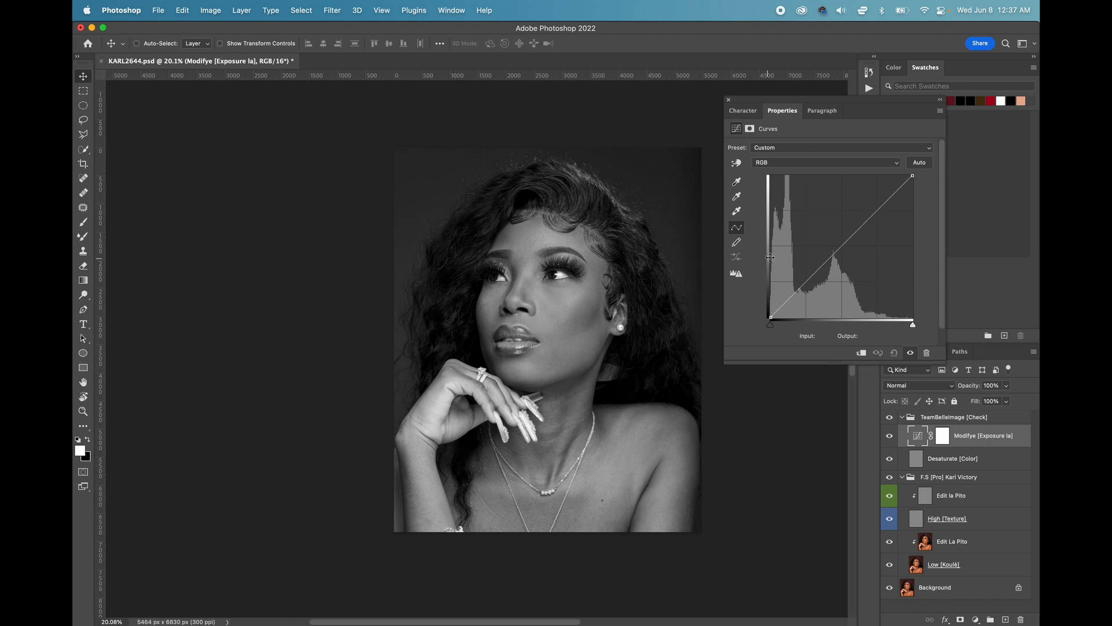
{"action": "left_click", "coordinate": [944, 439]}
{"action": "left_click", "coordinate": [919, 436]}
{"action": "left_click_drag", "start_coordinate": [850, 237], "coordinate": [856, 262]}
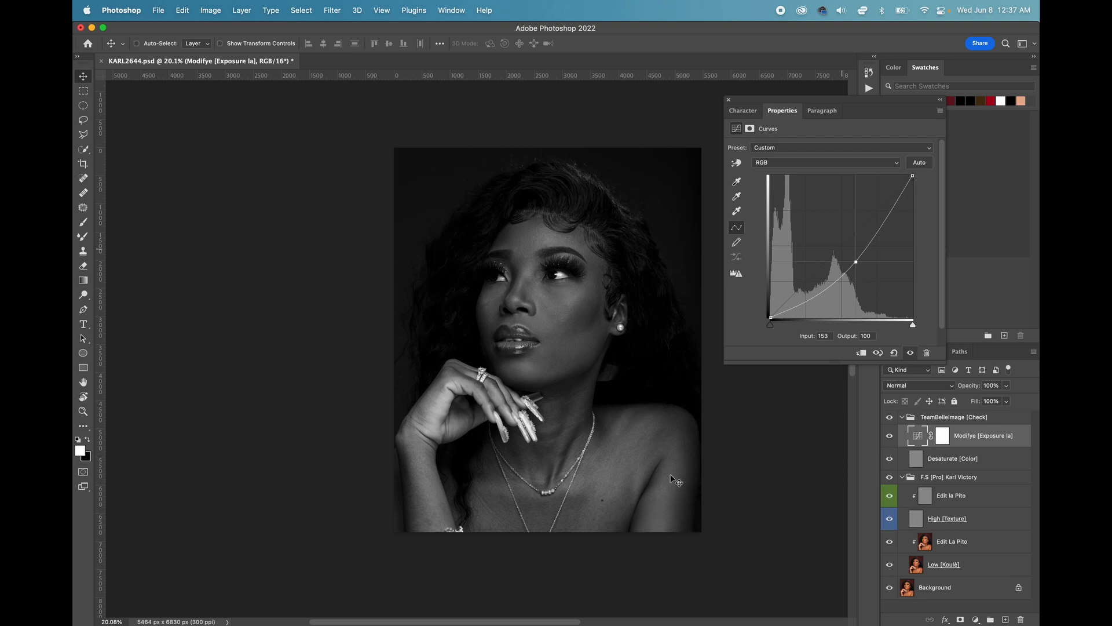
Step: Select the Edit La Pito layer clipped to the Low layer and activate the Mixer Brush tool
{"action": "left_click", "coordinate": [956, 545]}
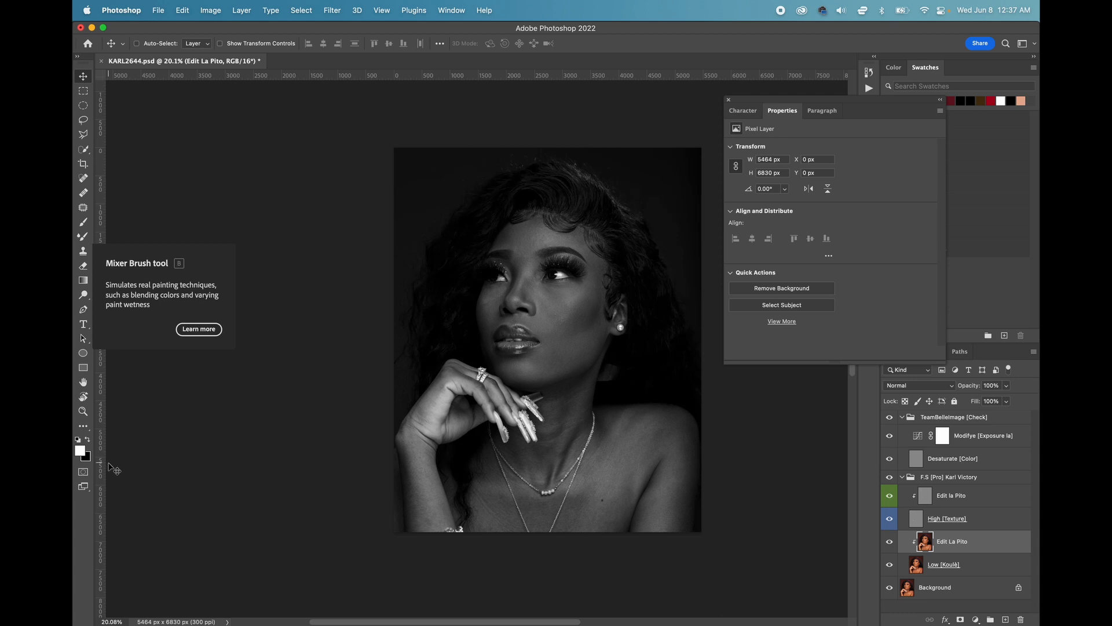
{"action": "key", "text": "i"}
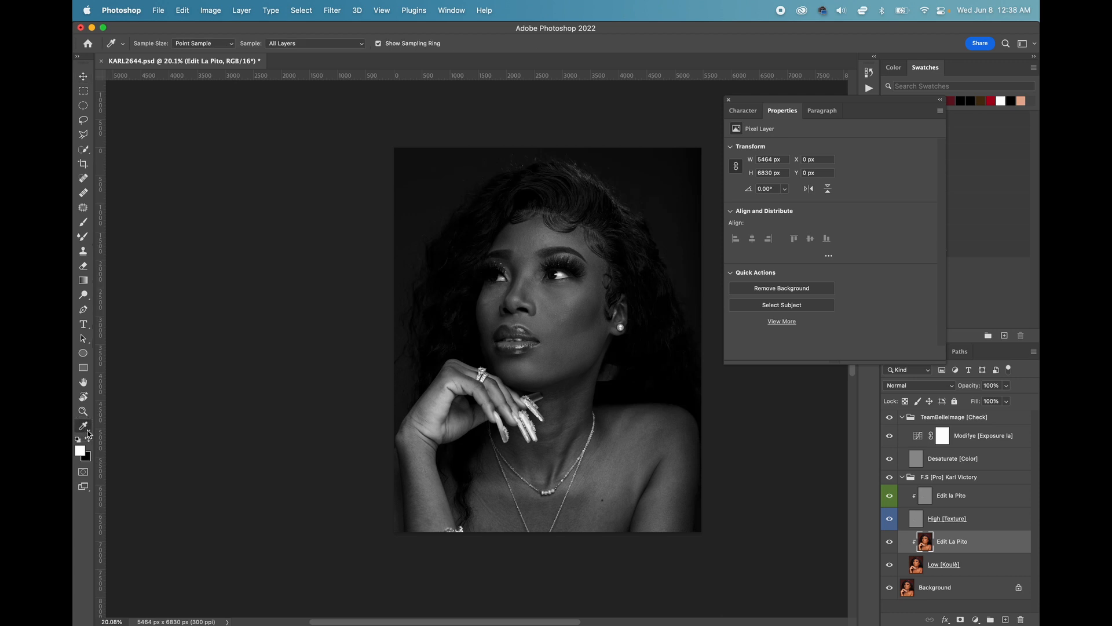
{"action": "left_click", "coordinate": [88, 433]}
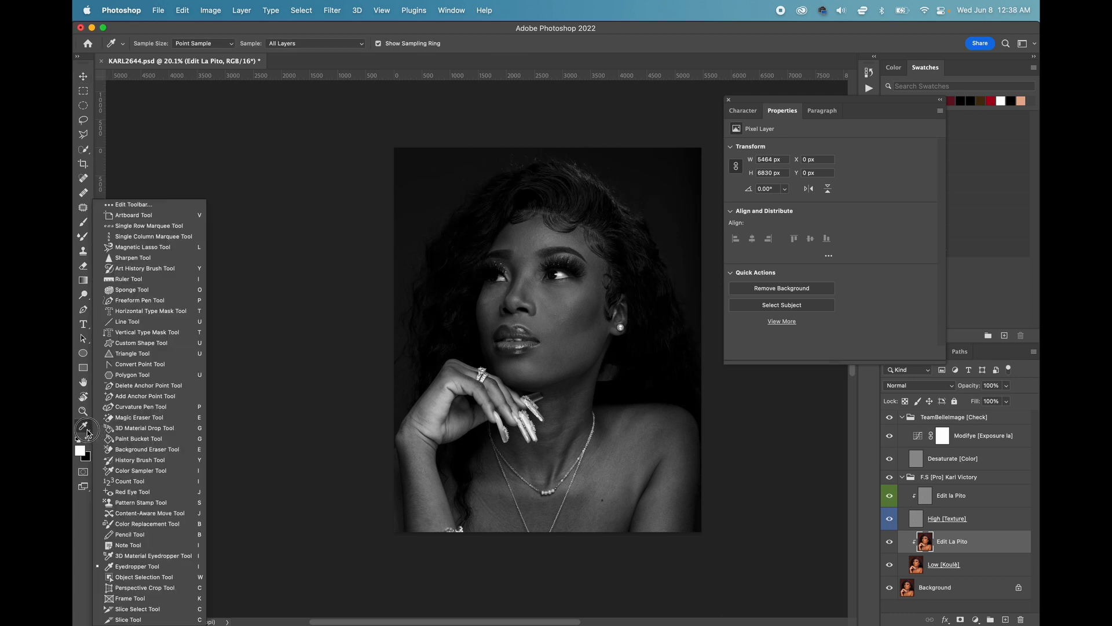
{"action": "left_click", "coordinate": [89, 433]}
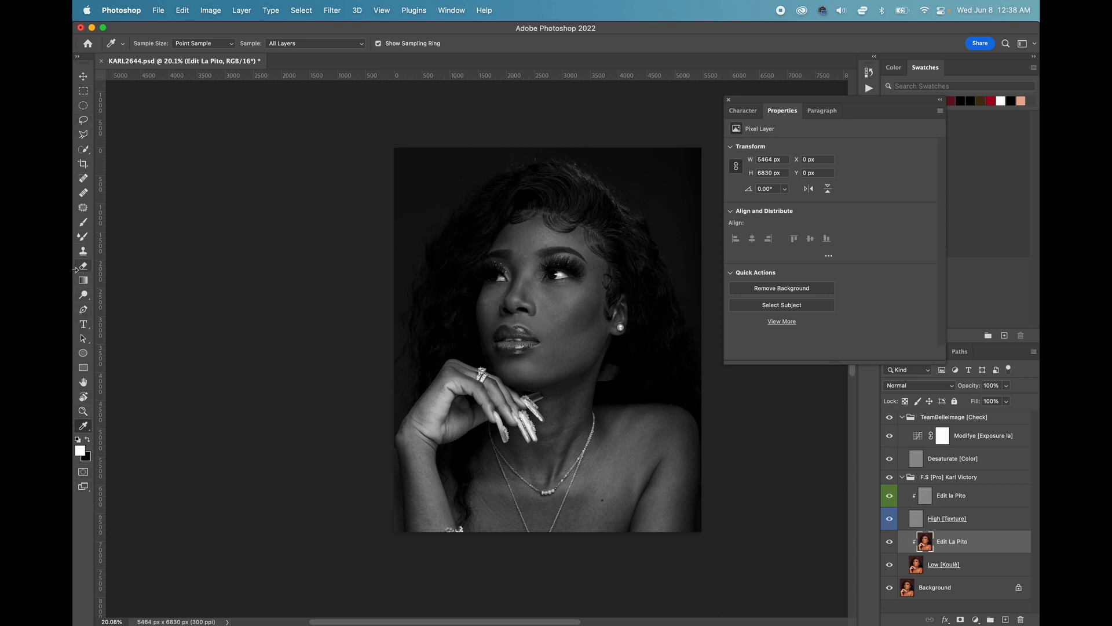
{"action": "left_click", "coordinate": [441, 11]}
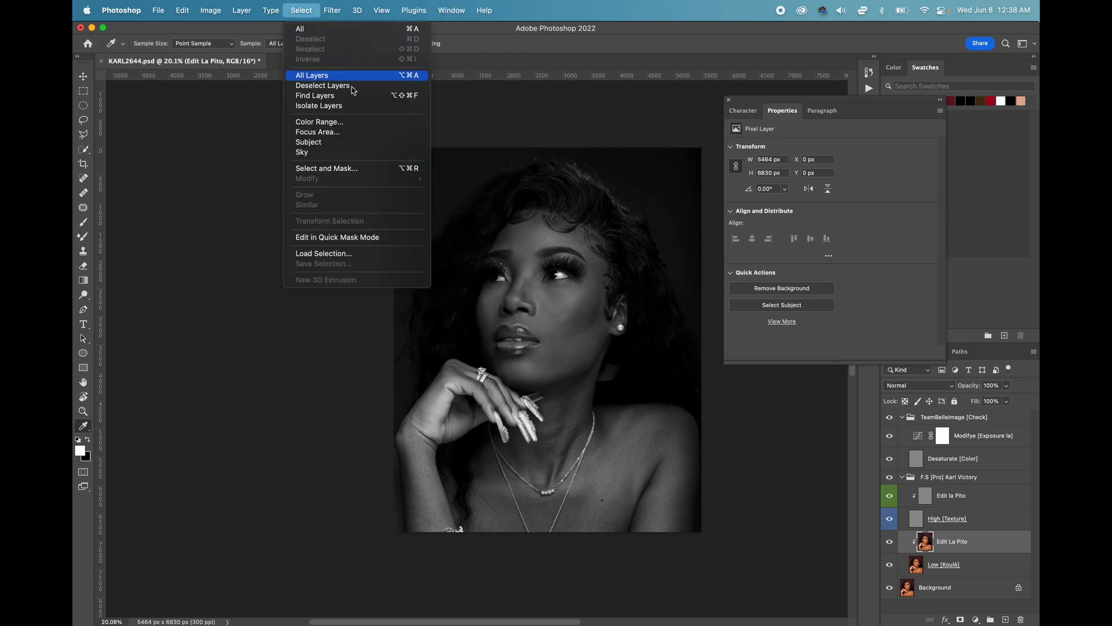
{"action": "left_click", "coordinate": [172, 32]}
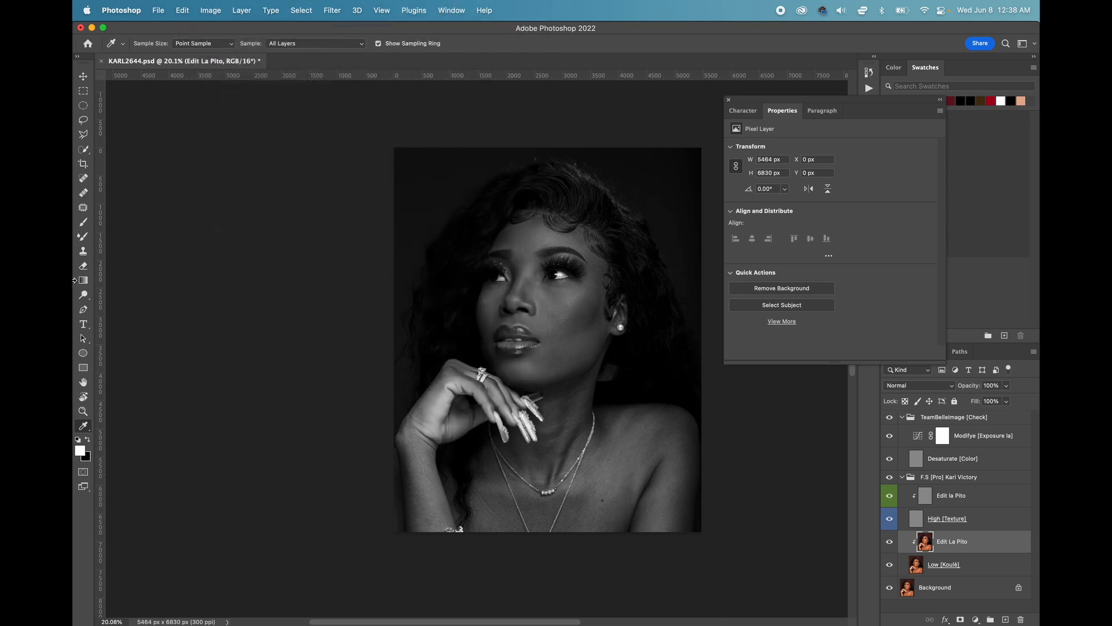
{"action": "left_click", "coordinate": [84, 237]}
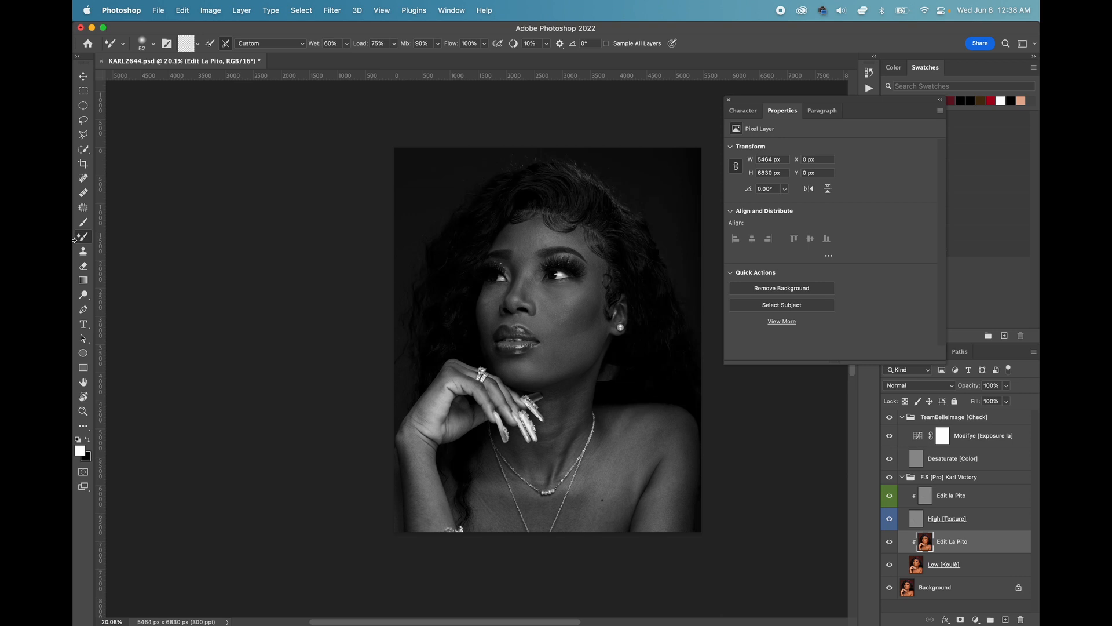
{"action": "left_click", "coordinate": [210, 45]}
{"action": "left_click", "coordinate": [210, 44]}
Step: Enlarge the Mixer Brush to 476 px for blending the shoulder and chest skin
{"action": "scroll", "coordinate": [429, 137], "scroll_direction": "down", "scroll_amount": 5}
{"action": "scroll", "coordinate": [450, 171], "scroll_direction": "right", "scroll_amount": 3}
{"action": "scroll", "coordinate": [451, 172], "scroll_direction": "up", "scroll_amount": 1}
{"action": "scroll", "coordinate": [451, 171], "scroll_direction": "right", "scroll_amount": 1}
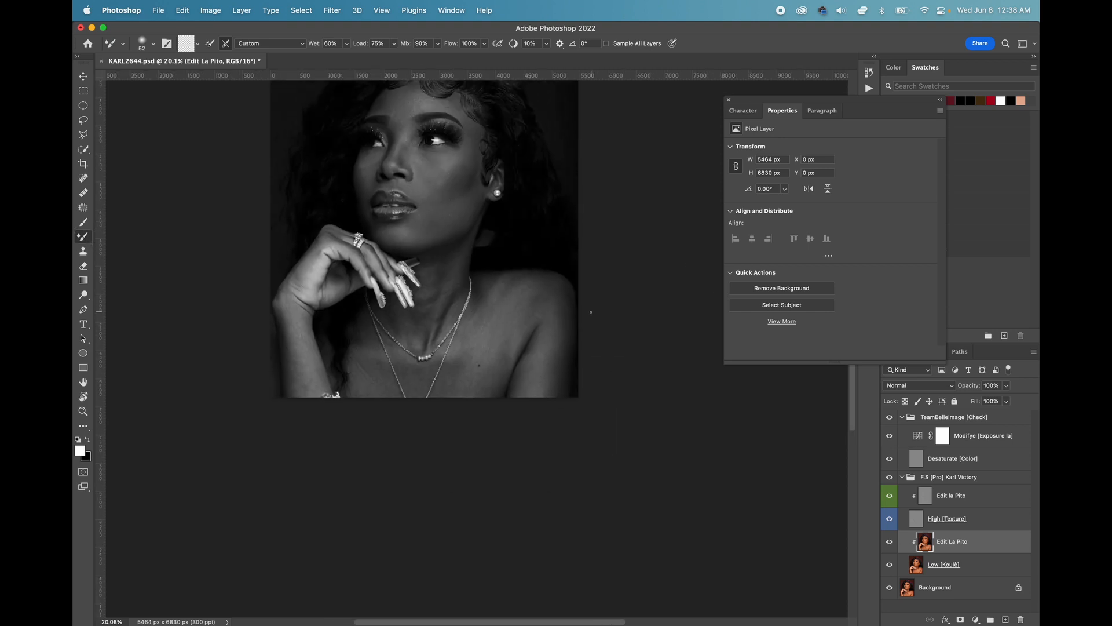
{"action": "right_click", "coordinate": [485, 310]}
{"action": "left_click", "coordinate": [601, 337]}
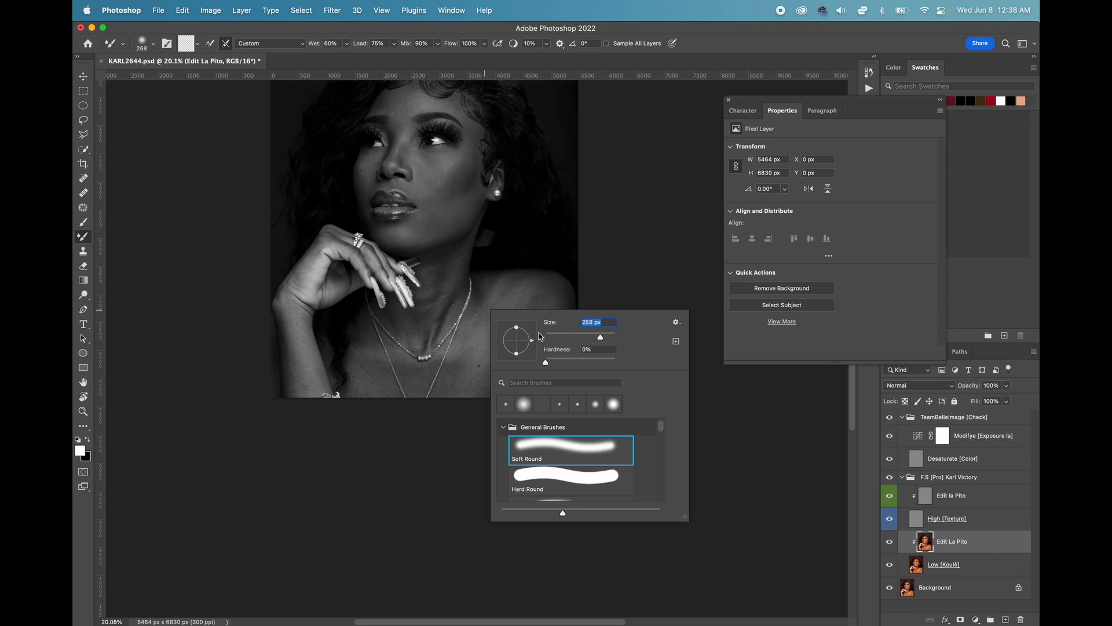
{"action": "right_click", "coordinate": [590, 255]}
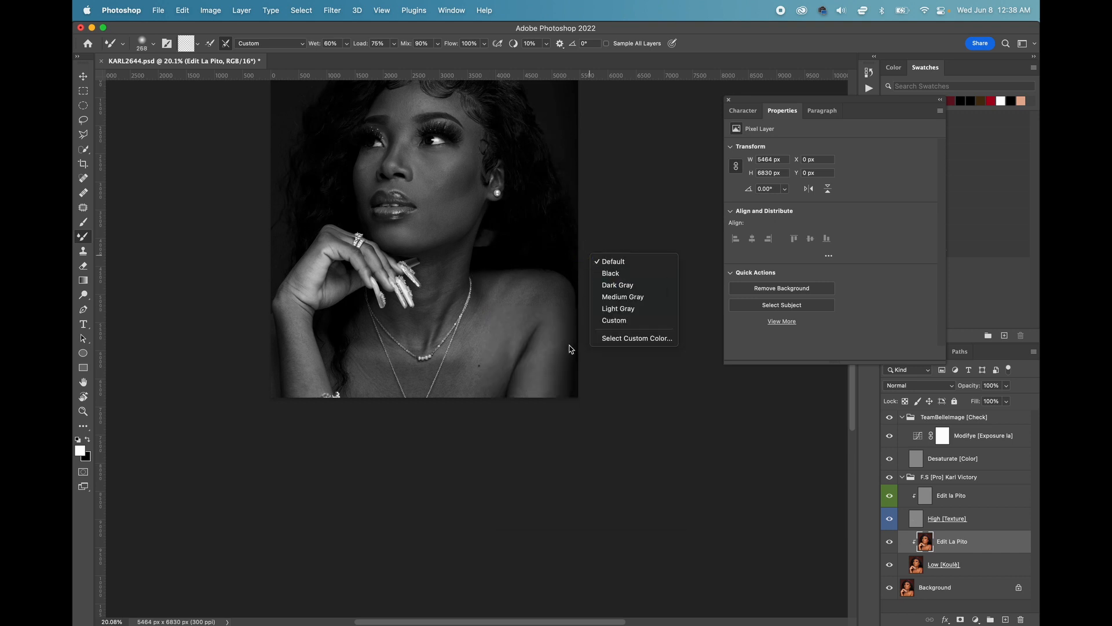
{"action": "right_click", "coordinate": [363, 364]}
{"action": "left_click_drag", "start_coordinate": [455, 390], "coordinate": [459, 389]}
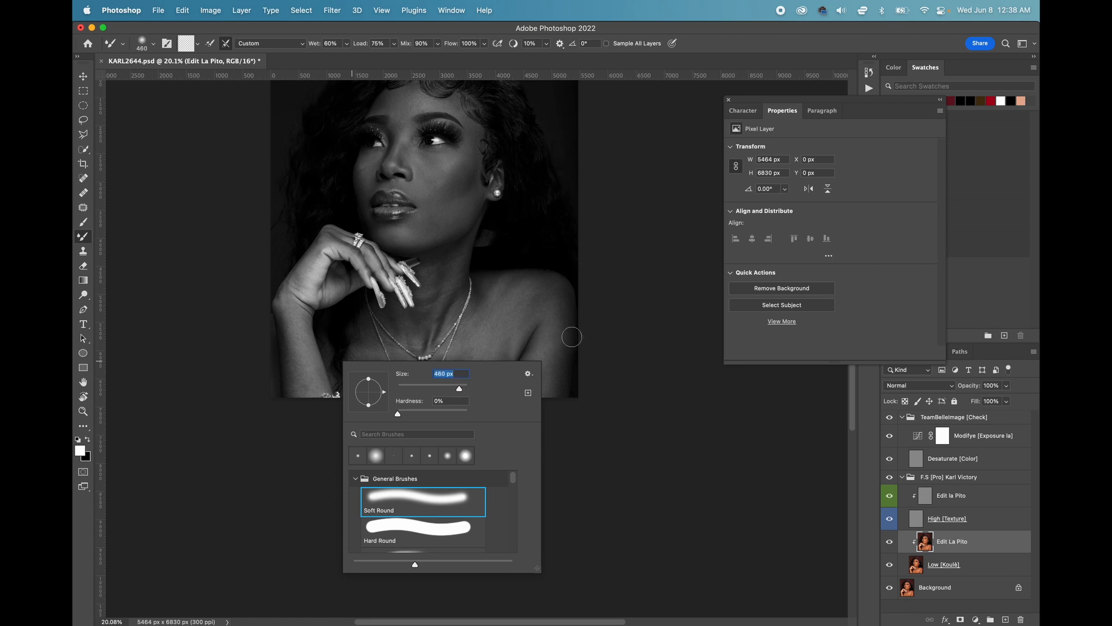
{"action": "left_click_drag", "start_coordinate": [460, 389], "coordinate": [461, 388]}
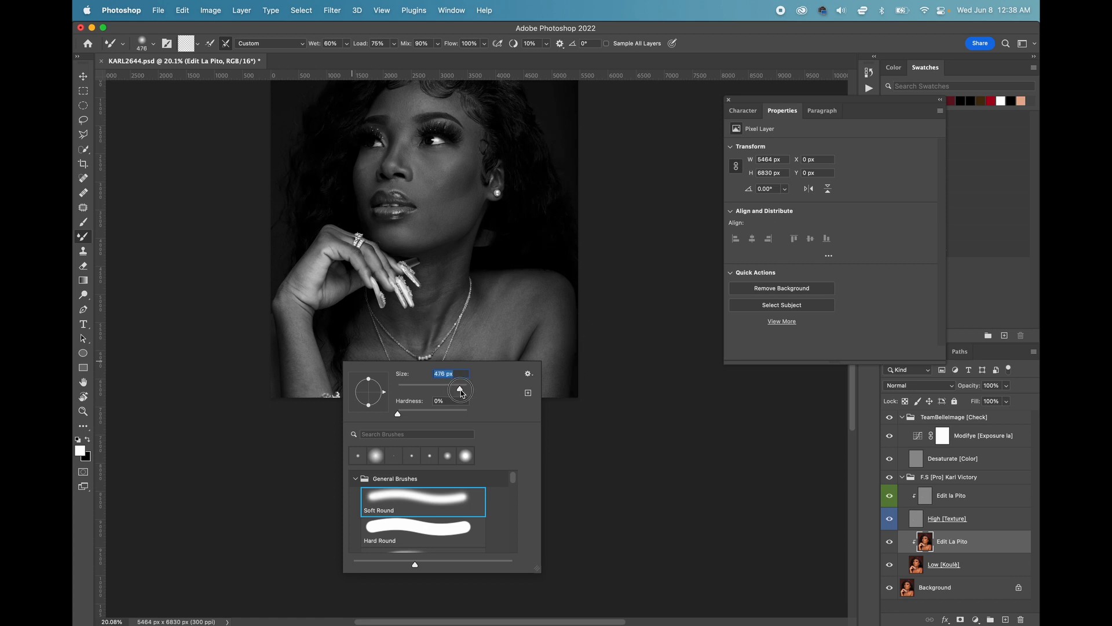
{"action": "left_click", "coordinate": [679, 195]}
Step: Blend the tones on the shoulder and upper arm with the Mixer Brush, and check the result in color
{"action": "key", "text": "super+minus"}
{"action": "key", "text": "super+minus"}
{"action": "key", "text": "super+plus"}
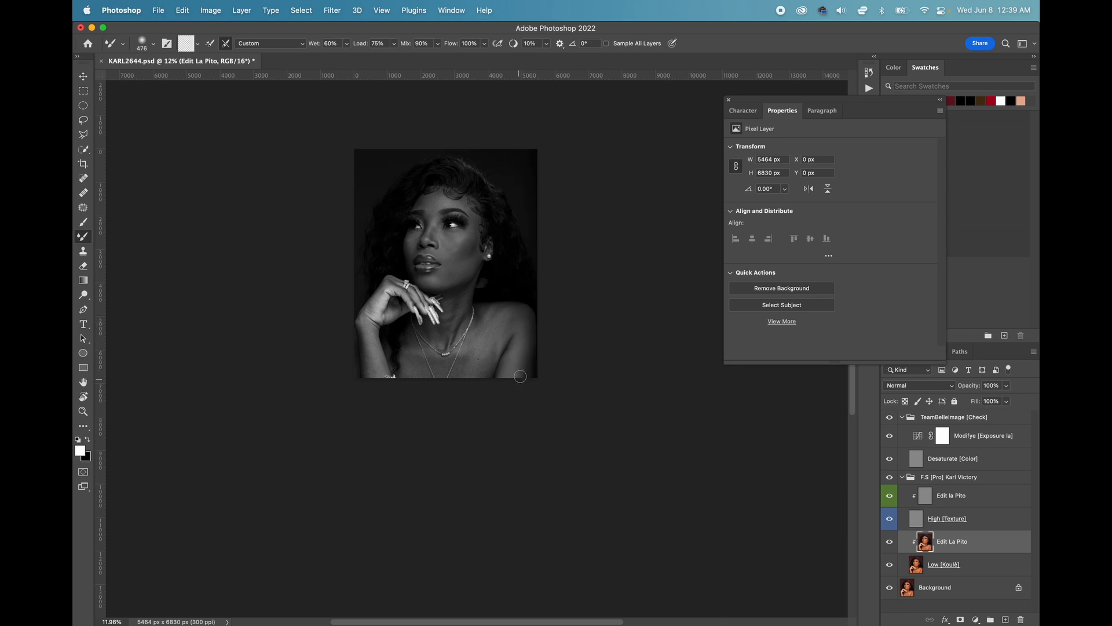
{"action": "mouse_move", "coordinate": [525, 322]}
{"action": "left_mouse_down"}
{"action": "mouse_move", "coordinate": [519, 315]}
{"action": "mouse_move", "coordinate": [510, 386]}
{"action": "mouse_move", "coordinate": [521, 351]}
{"action": "mouse_move", "coordinate": [516, 382]}
{"action": "mouse_move", "coordinate": [519, 372]}
{"action": "mouse_move", "coordinate": [506, 380]}
{"action": "mouse_move", "coordinate": [508, 357]}
{"action": "left_mouse_up"}
{"action": "mouse_move", "coordinate": [513, 380]}
{"action": "left_mouse_down"}
{"action": "mouse_move", "coordinate": [502, 382]}
{"action": "mouse_move", "coordinate": [508, 369]}
{"action": "left_mouse_up"}
{"action": "left_click", "coordinate": [889, 418]}
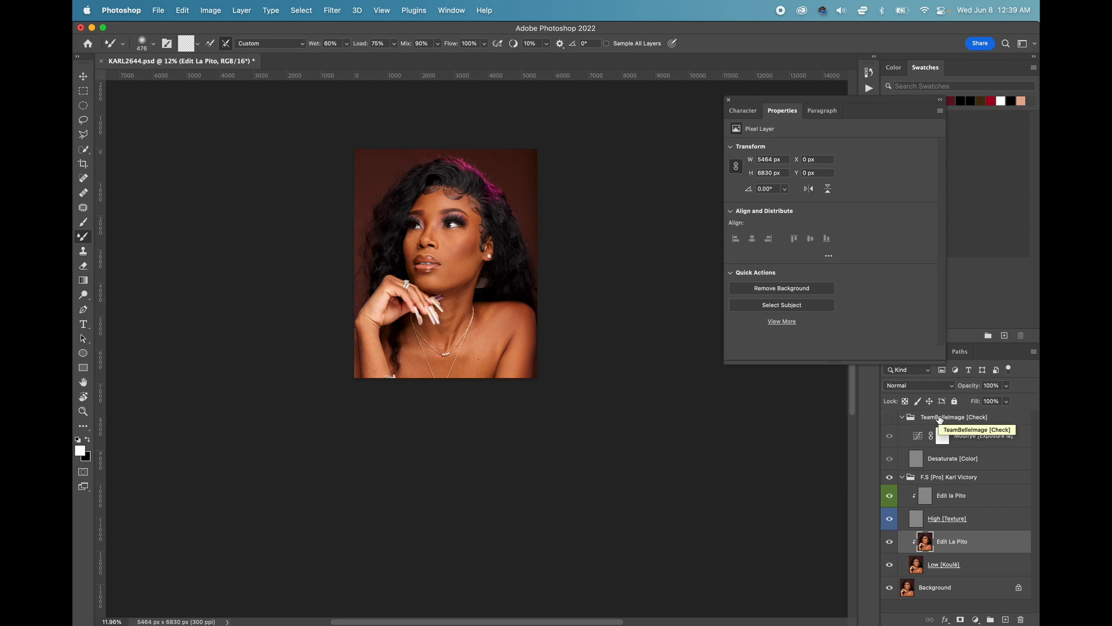
{"action": "left_click", "coordinate": [890, 417]}
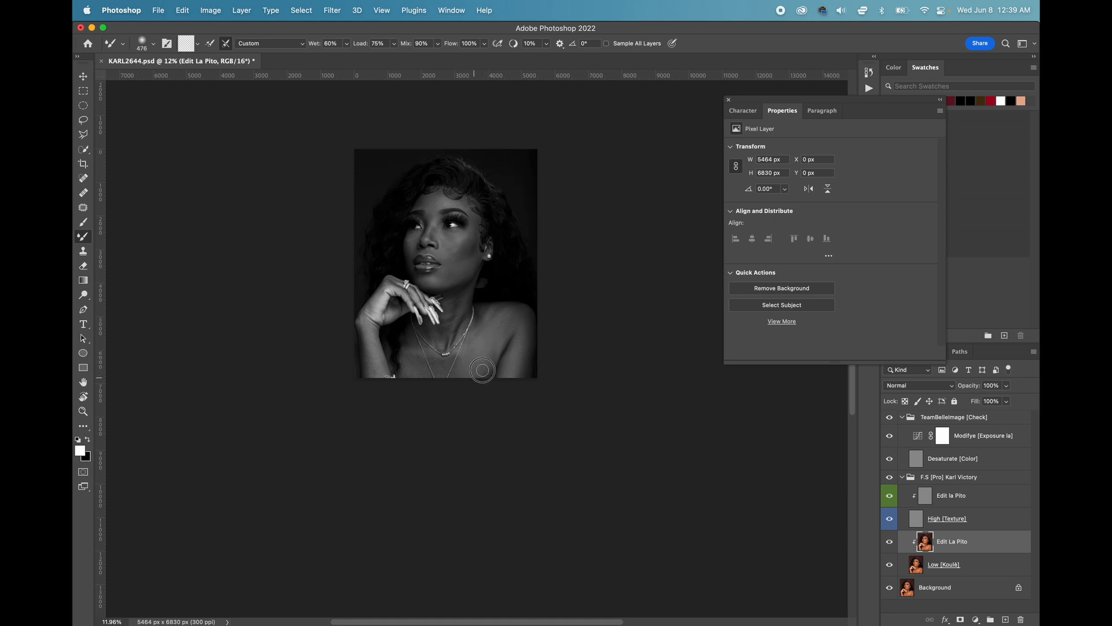
Step: Reduce the Mixer Brush to 364 px and blend the skin on the shoulder
{"action": "right_click", "coordinate": [511, 328]}
{"action": "left_click_drag", "start_coordinate": [631, 356], "coordinate": [628, 356]}
{"action": "left_click", "coordinate": [511, 318]}
Step: Hide the check group and the Edit La Pito layer to compare the shoulder skin with its unblended state
{"action": "left_click", "coordinate": [889, 417]}
{"action": "scroll", "coordinate": [524, 364], "scroll_direction": "up", "scroll_amount": 5}
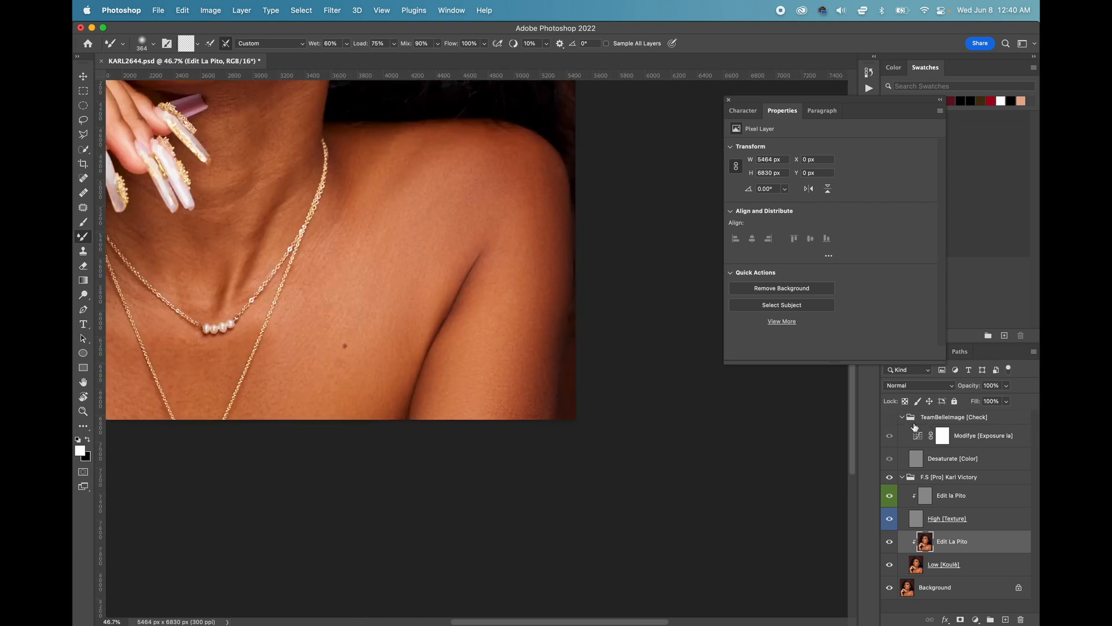
{"action": "left_click", "coordinate": [889, 542]}
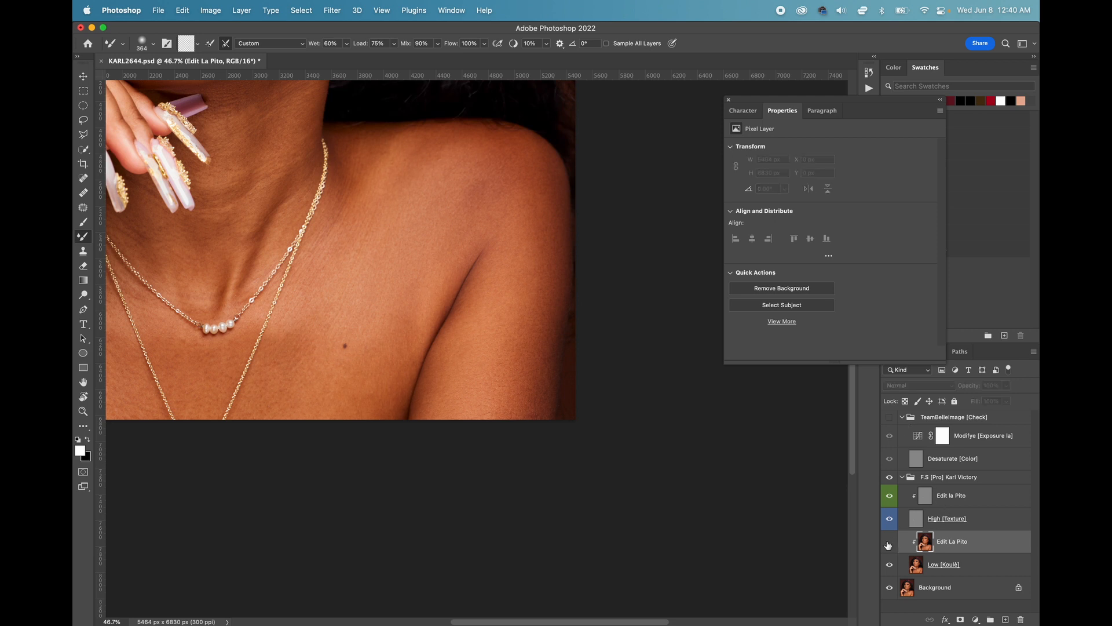
Step: Compare the shoulder with and without the Edit La Pito blending, and restore the black-and-white check group
{"action": "left_click", "coordinate": [889, 543]}
{"action": "left_click", "coordinate": [888, 542]}
{"action": "left_click", "coordinate": [889, 543]}
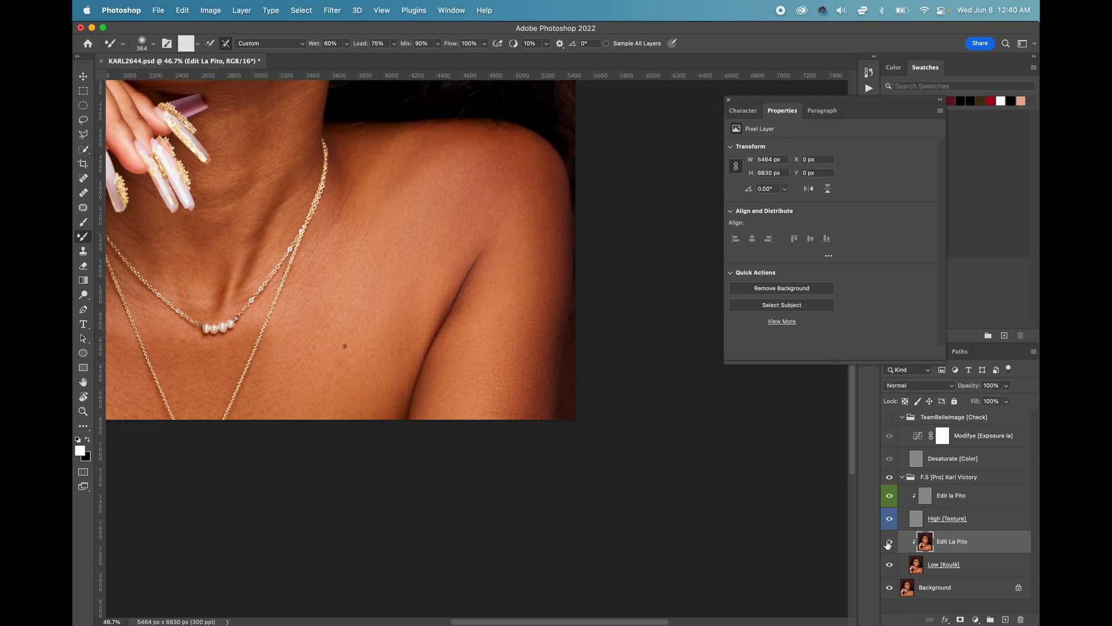
{"action": "left_click", "coordinate": [889, 417]}
Step: Blend the forearm skin with the Mixer Brush, reduce the brush to 220 px and undo the last stroke
{"action": "scroll", "coordinate": [428, 235], "scroll_direction": "down", "scroll_amount": 5}
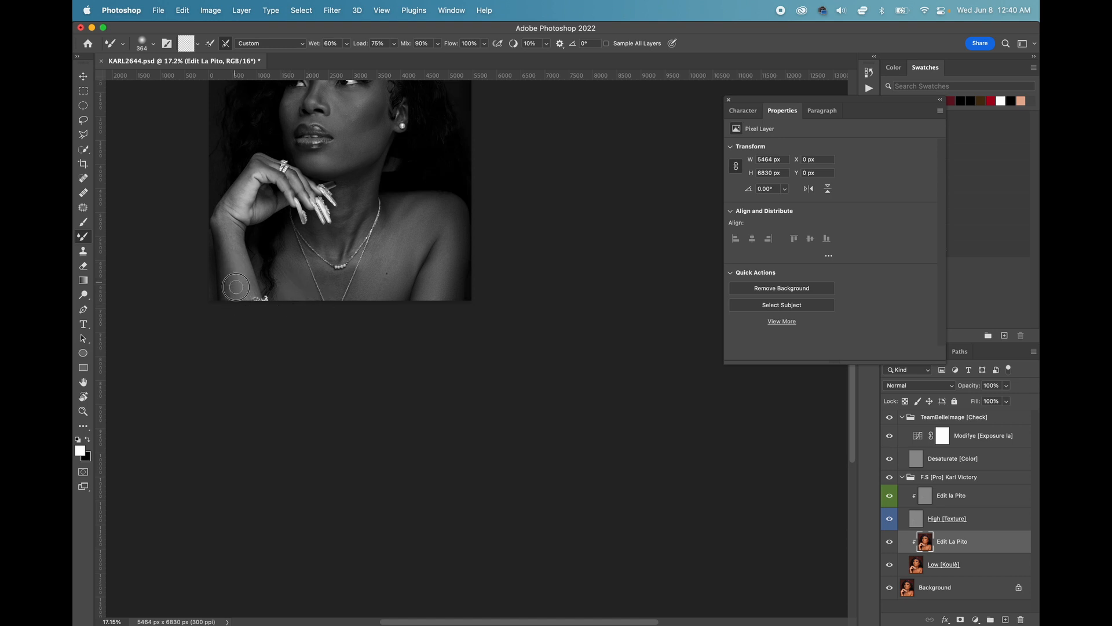
{"action": "mouse_move", "coordinate": [228, 296]}
{"action": "left_mouse_down"}
{"action": "mouse_move", "coordinate": [230, 287]}
{"action": "mouse_move", "coordinate": [236, 312]}
{"action": "mouse_move", "coordinate": [224, 238]}
{"action": "mouse_move", "coordinate": [230, 262]}
{"action": "left_mouse_up"}
{"action": "right_click", "coordinate": [278, 252]}
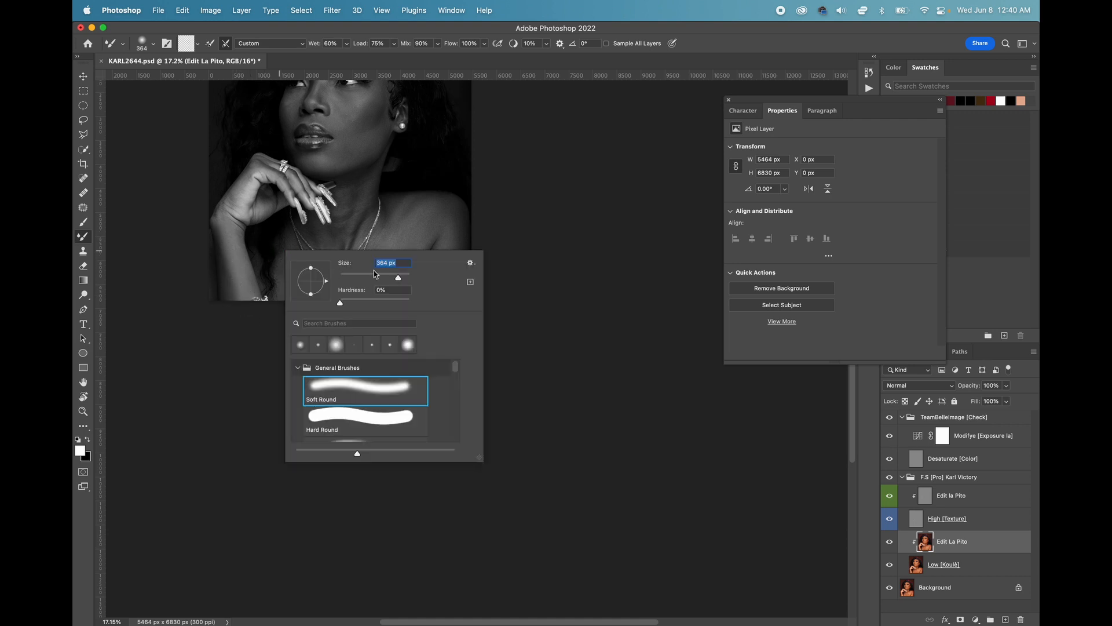
{"action": "left_click", "coordinate": [252, 286]}
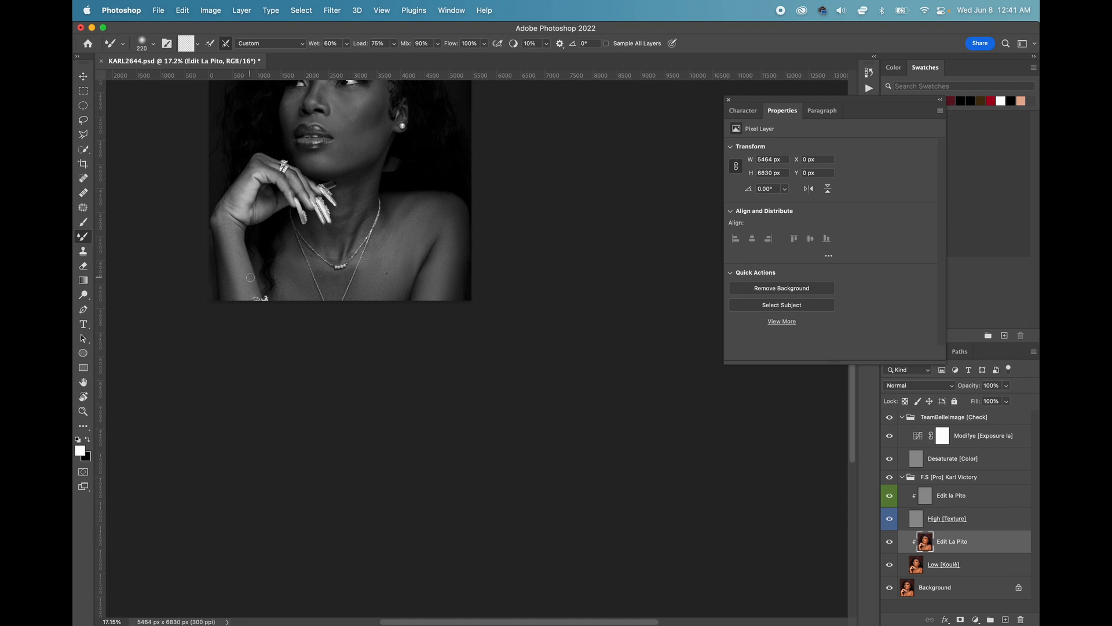
{"action": "key", "text": "super+z"}
Step: Set the Mixer Brush to 268 px and blend the tones on the wrist and forearm
{"action": "right_click", "coordinate": [254, 217]}
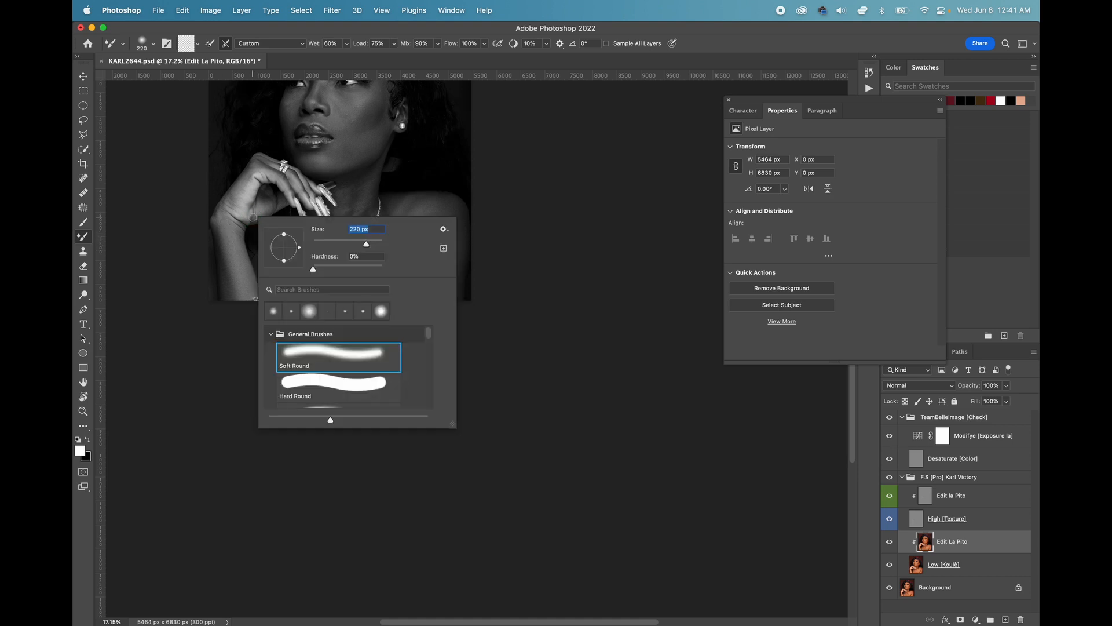
{"action": "left_click_drag", "start_coordinate": [361, 242], "coordinate": [368, 244]}
{"action": "left_click", "coordinate": [217, 222]}
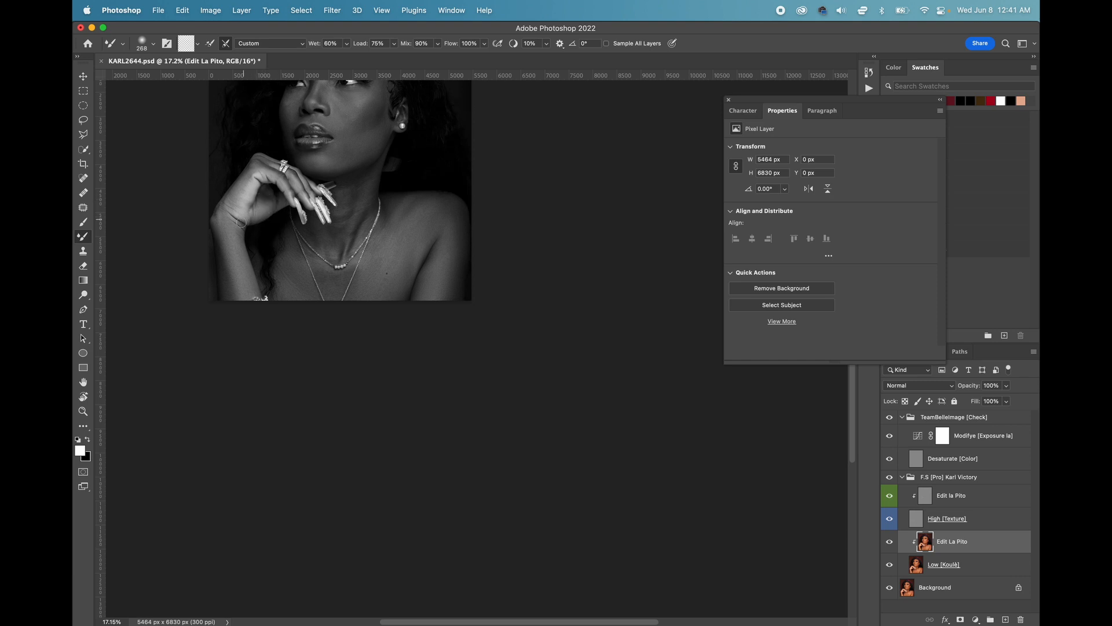
{"action": "mouse_move", "coordinate": [240, 261]}
{"action": "left_mouse_down"}
{"action": "mouse_move", "coordinate": [242, 239]}
{"action": "mouse_move", "coordinate": [238, 247]}
{"action": "left_mouse_up"}
Step: Examine the Mac's hardware overview and storage information, and close the system window
{"action": "right_click", "coordinate": [288, 180]}
{"action": "left_click", "coordinate": [87, 11]}
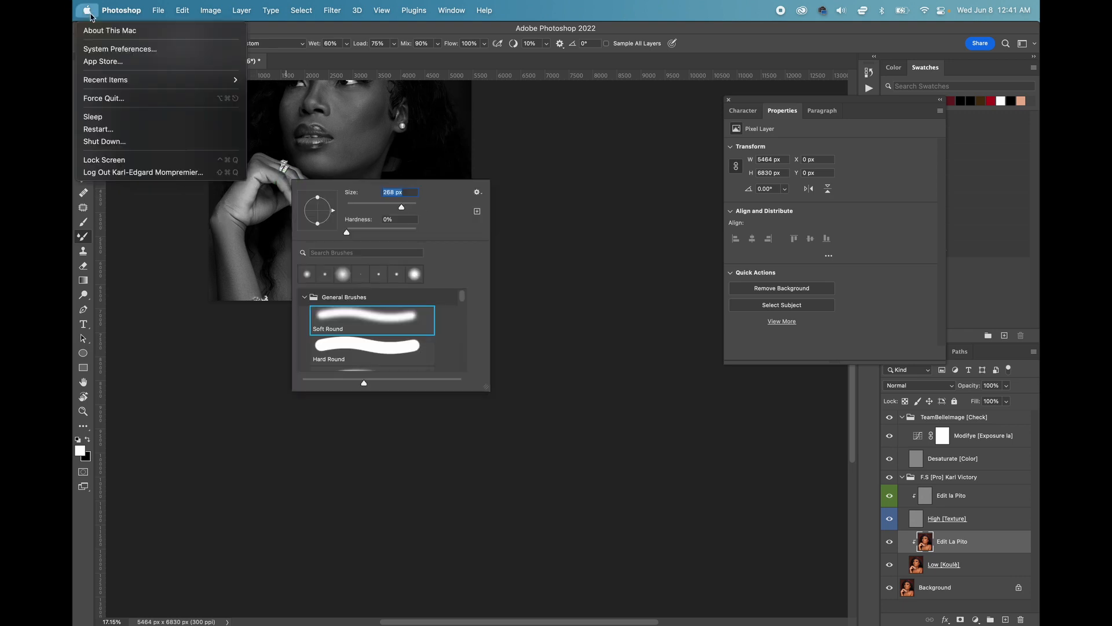
{"action": "left_click", "coordinate": [119, 17]}
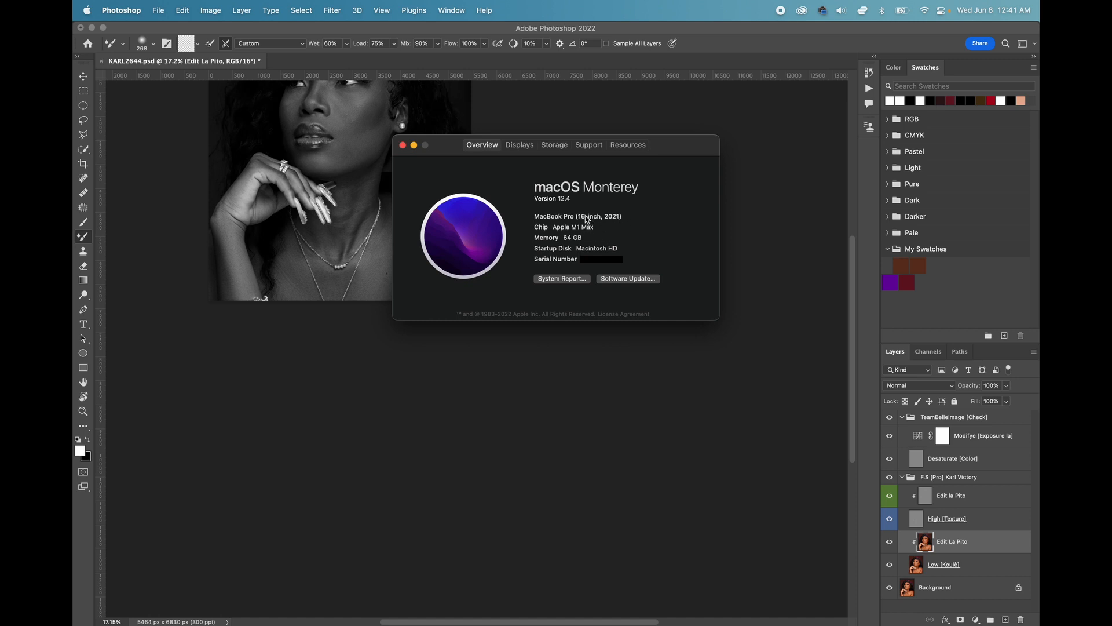
{"action": "left_click", "coordinate": [554, 145]}
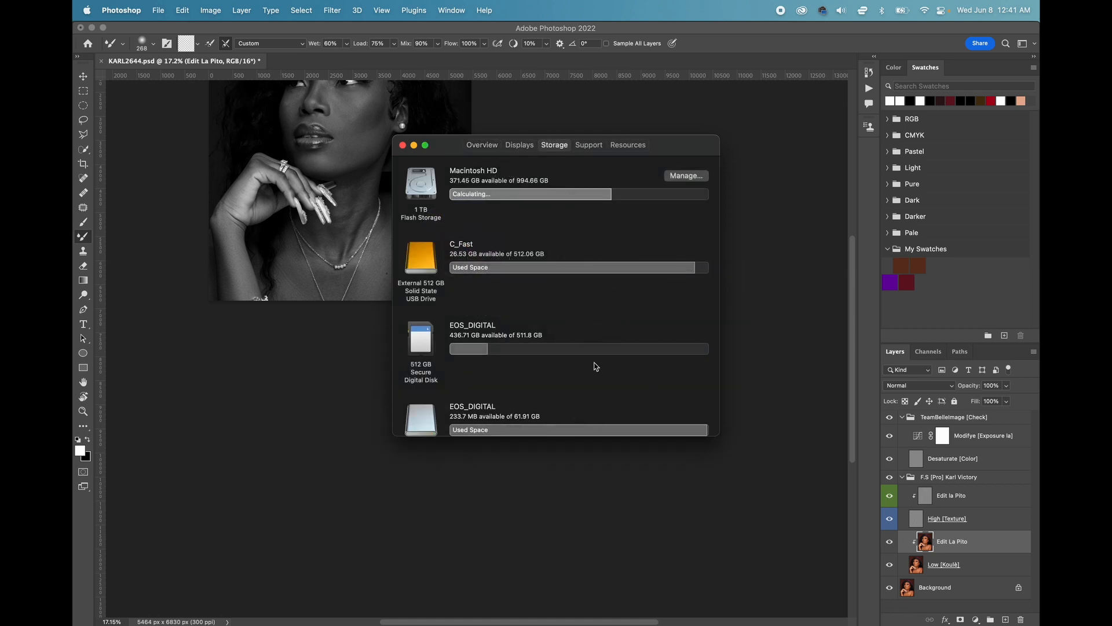
{"action": "left_click", "coordinate": [403, 145]}
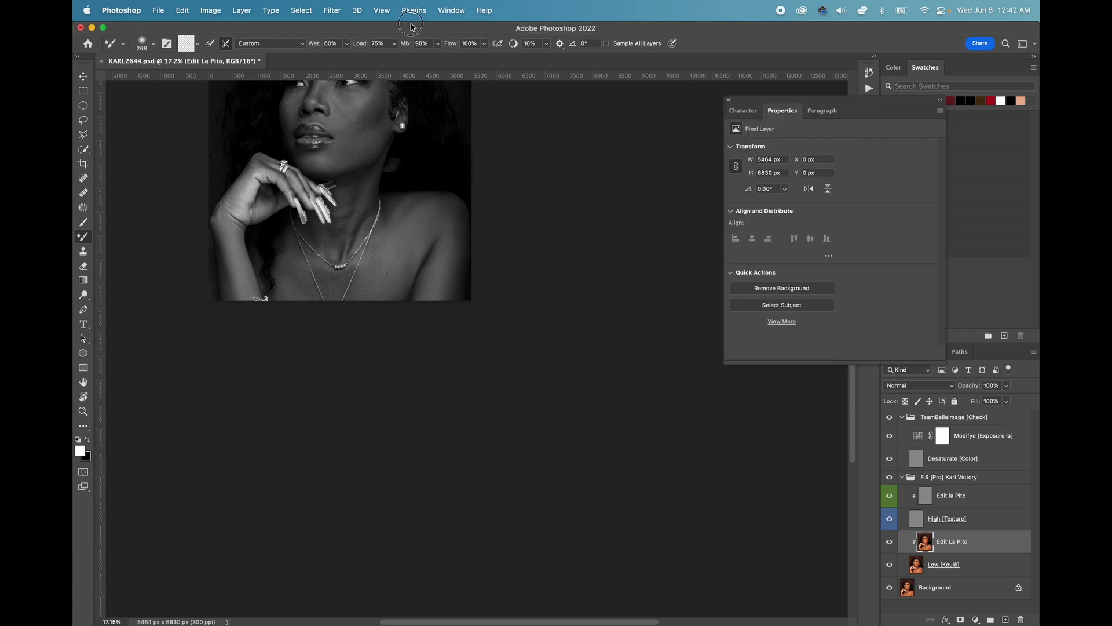
Step: Blend the chest skin around the necklaces at 268 px, and compare it in color with and without the Edit La Pito layer
{"action": "right_click", "coordinate": [410, 252]}
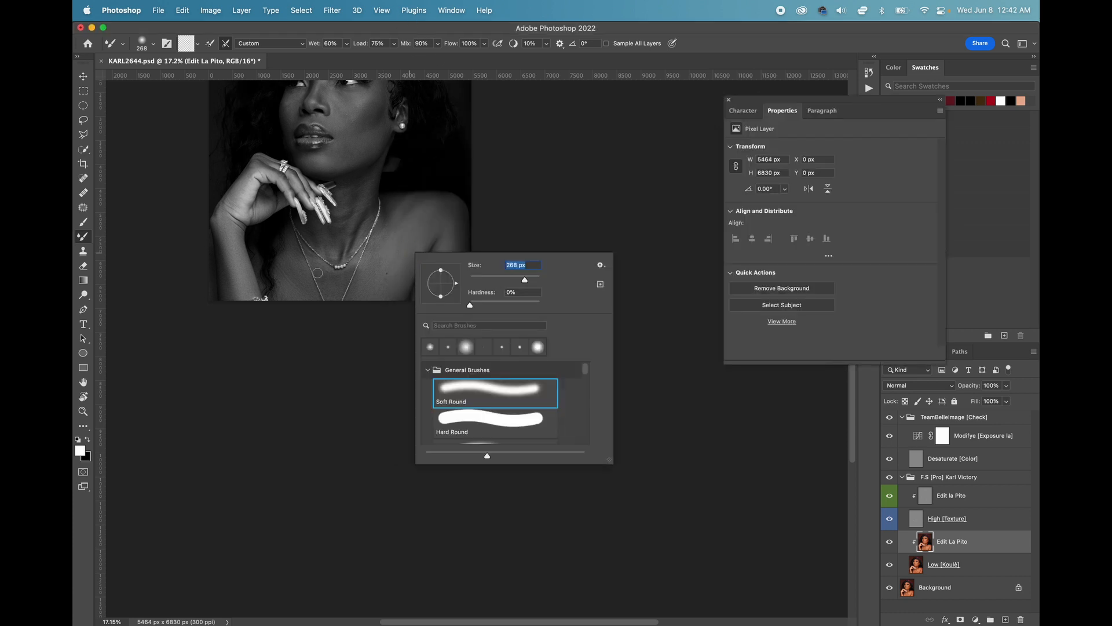
{"action": "left_click", "coordinate": [315, 269]}
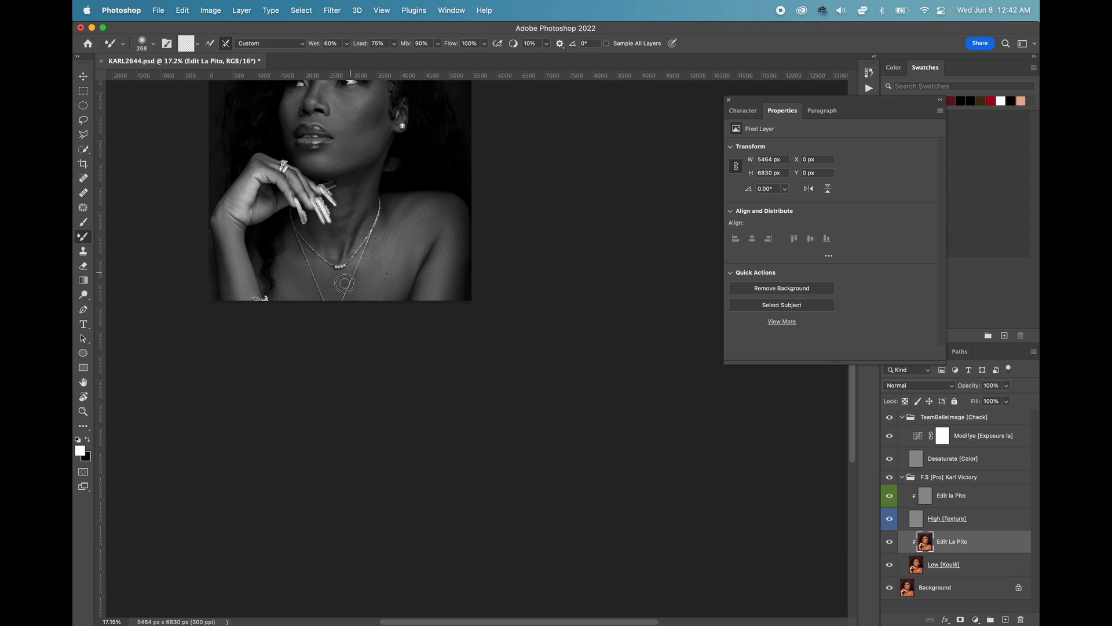
{"action": "left_click", "coordinate": [890, 419]}
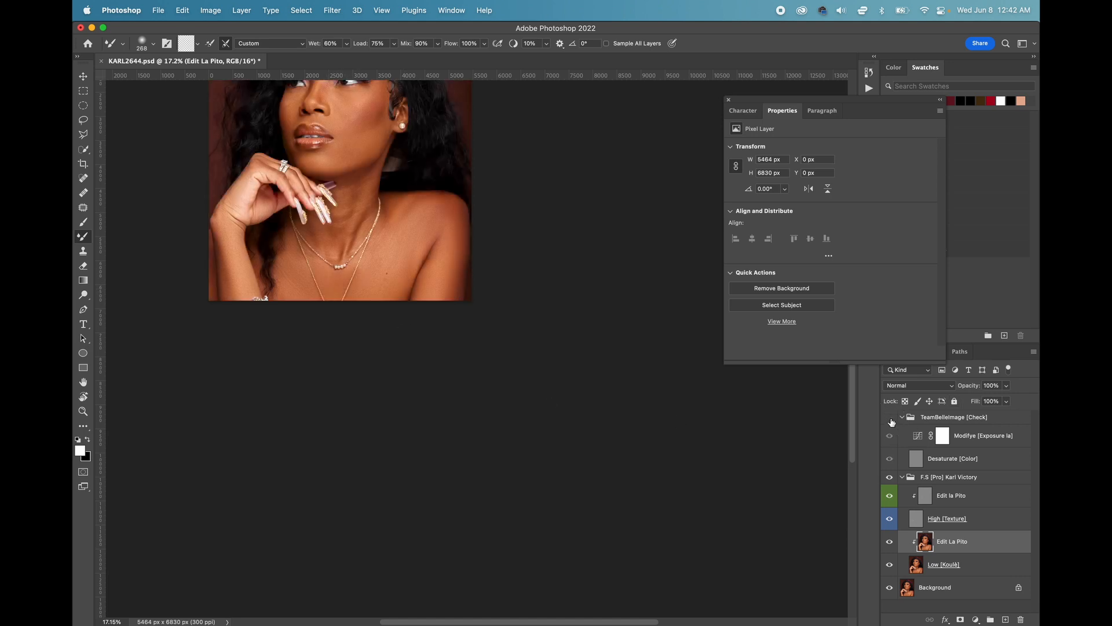
{"action": "scroll", "coordinate": [539, 208], "scroll_direction": "up", "scroll_amount": 2}
{"action": "scroll", "coordinate": [539, 207], "scroll_direction": "left", "scroll_amount": 2}
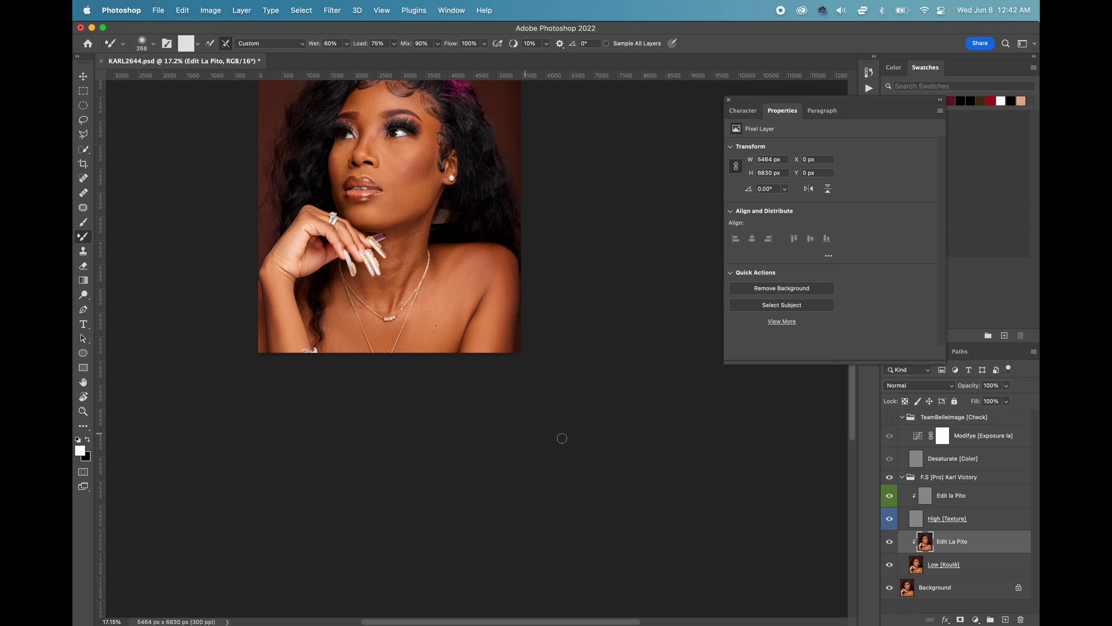
{"action": "left_click", "coordinate": [891, 543]}
{"action": "left_click", "coordinate": [891, 544]}
{"action": "left_click", "coordinate": [890, 417]}
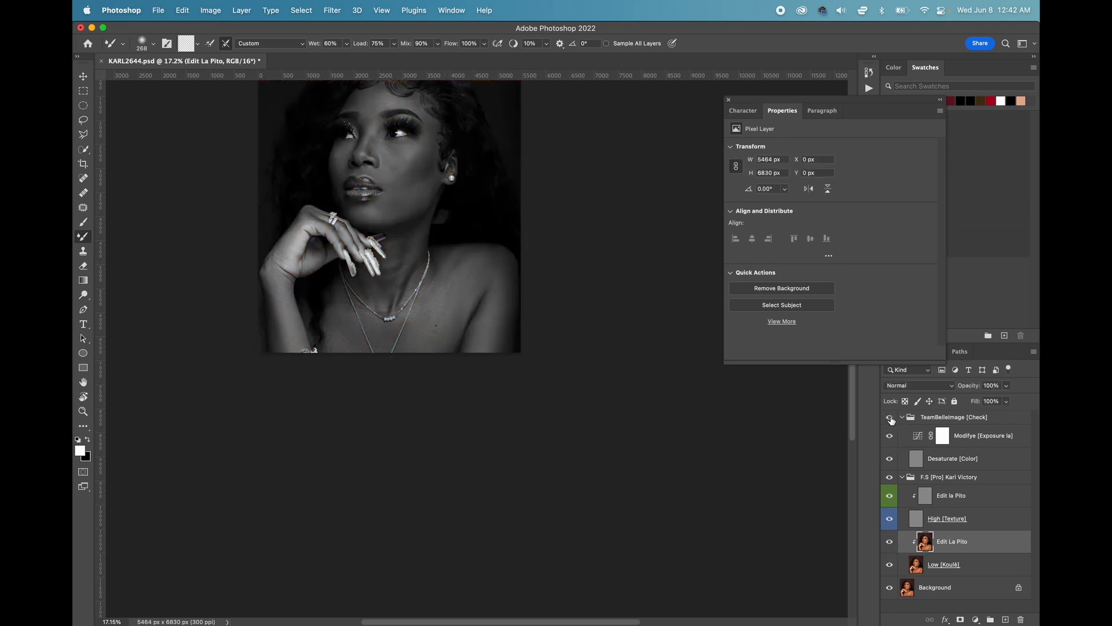
Step: Blend the chest skin between and beside the necklaces with the Mixer Brush at 137 px and 172 px
{"action": "right_click", "coordinate": [444, 338]}
{"action": "left_click_drag", "start_coordinate": [551, 370], "coordinate": [538, 369]}
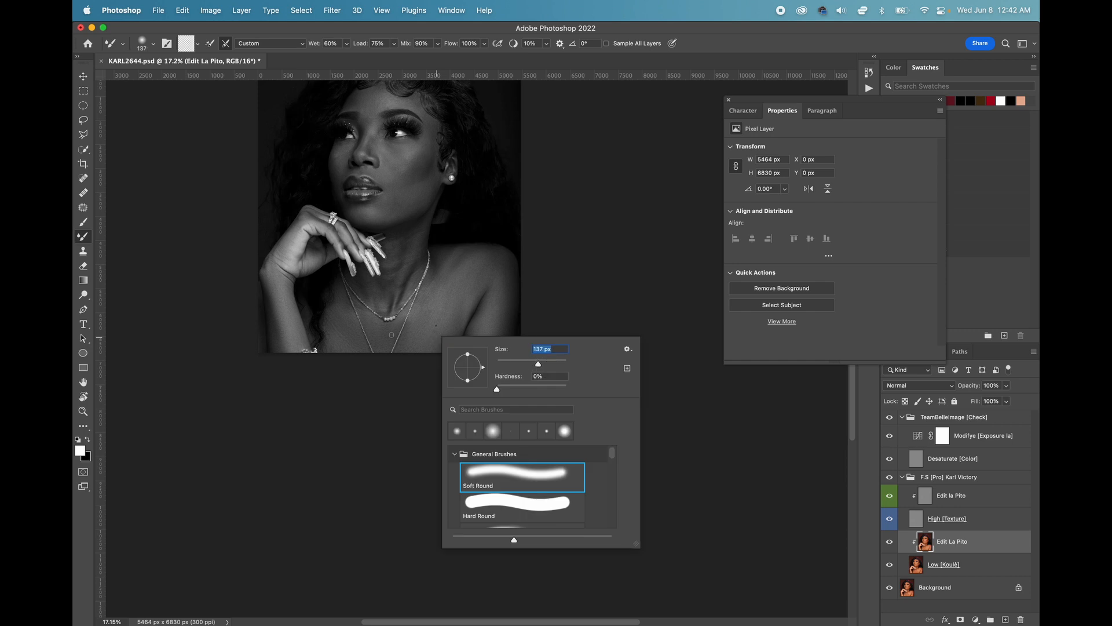
{"action": "left_click", "coordinate": [407, 321]}
{"action": "right_click", "coordinate": [411, 342]}
{"action": "left_click_drag", "start_coordinate": [495, 348], "coordinate": [532, 358]}
{"action": "left_click", "coordinate": [384, 328]}
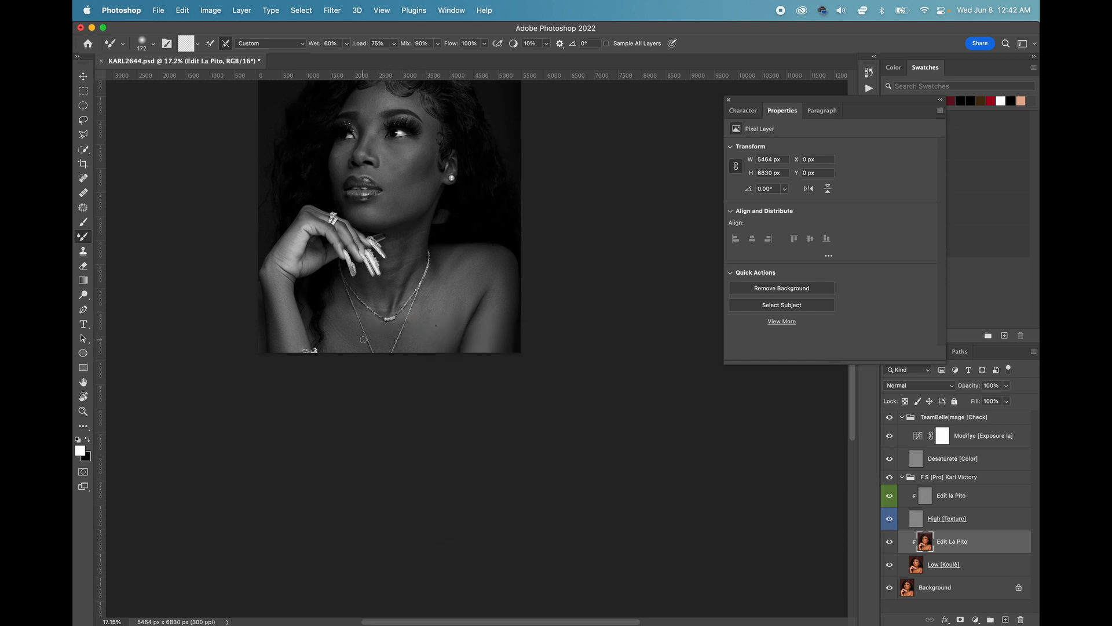
{"action": "right_click", "coordinate": [376, 335]}
{"action": "left_click", "coordinate": [355, 327]}
Step: Set the Mixer Brush to 236 px and blend the skin on the forearm
{"action": "right_click", "coordinate": [356, 313]}
{"action": "left_click_drag", "start_coordinate": [468, 341], "coordinate": [477, 340]}
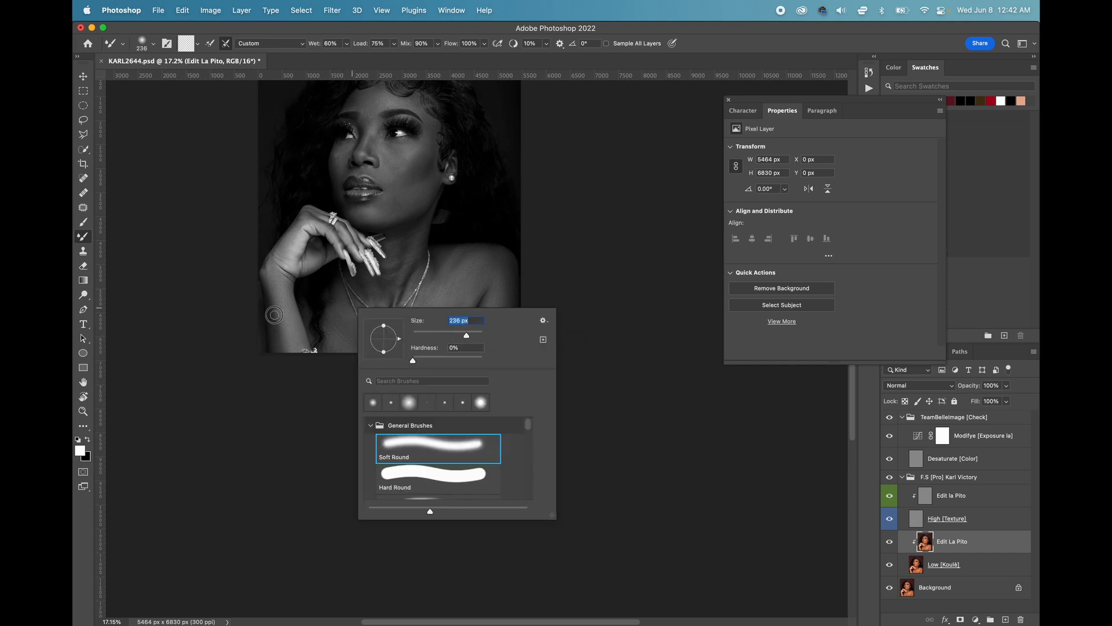
{"action": "left_click", "coordinate": [271, 318]}
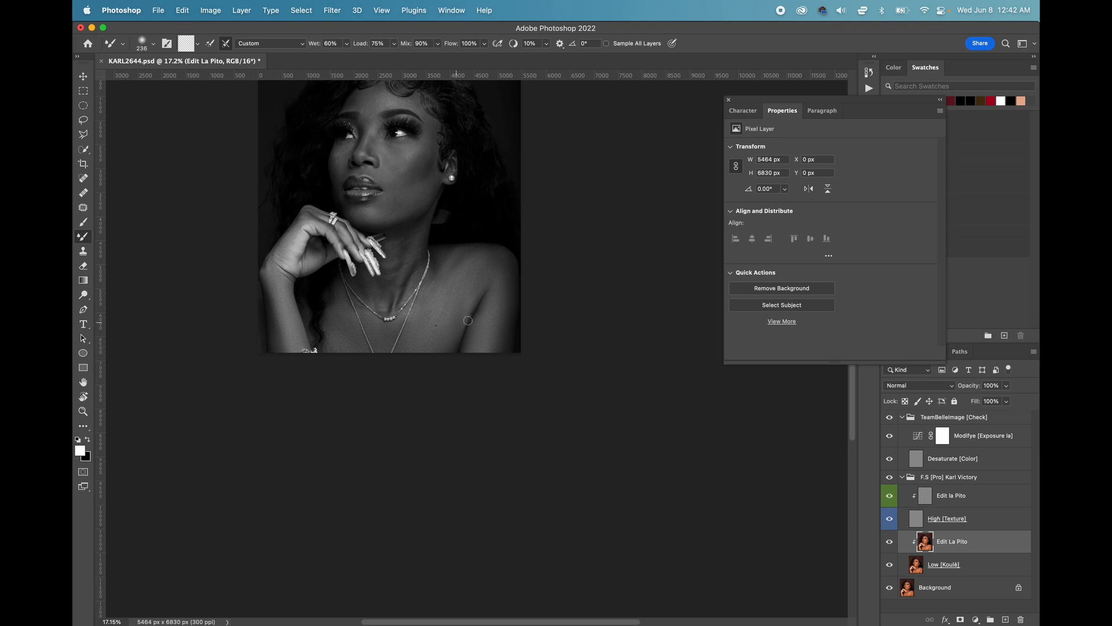
Step: Enlarge the Mixer Brush to 316 px and blend the chest up toward the collarbone beside the necklace
{"action": "right_click", "coordinate": [464, 297]}
{"action": "left_click_drag", "start_coordinate": [580, 325], "coordinate": [582, 325]}
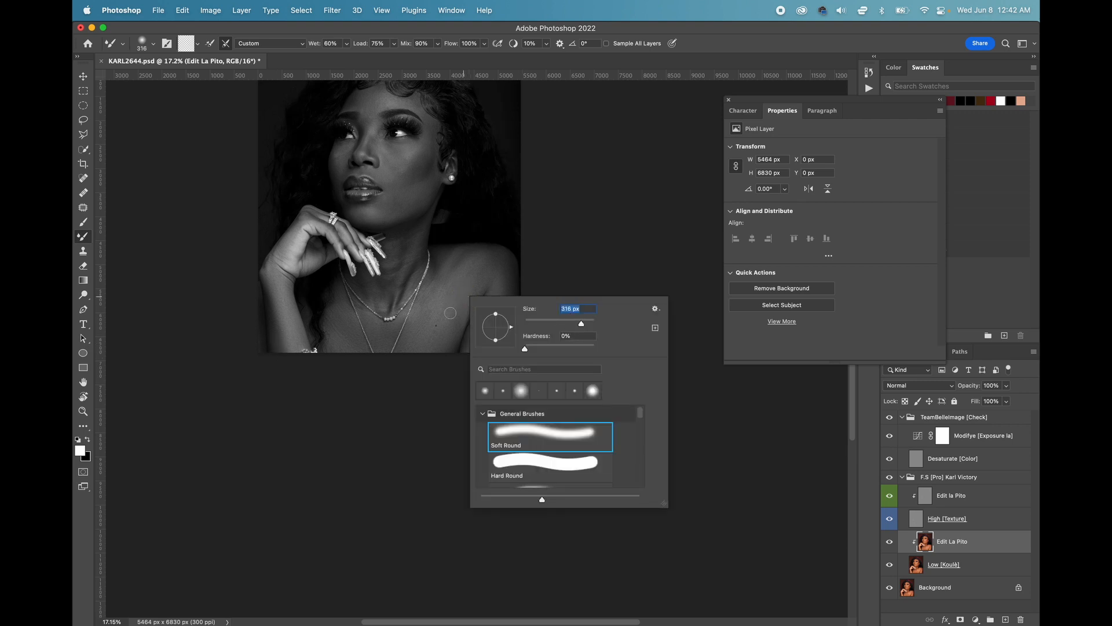
{"action": "left_click", "coordinate": [415, 325]}
{"action": "left_click_drag", "start_coordinate": [422, 303], "coordinate": [440, 288]}
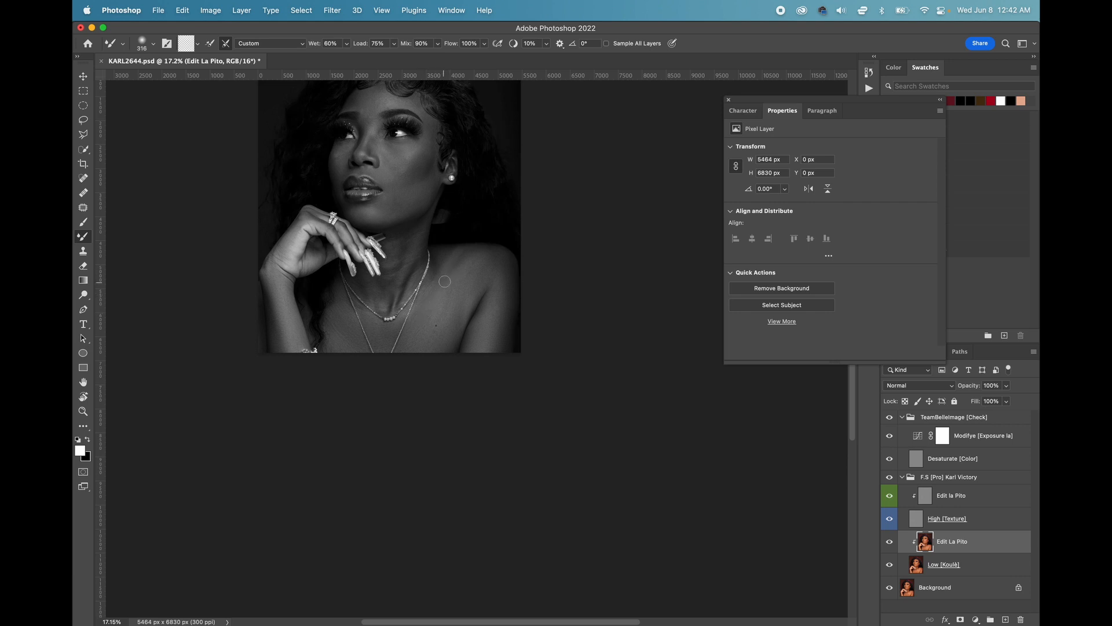
Step: Blend the collarbone and neck base with the Mixer Brush at 194 px, and check the result briefly in color
{"action": "right_click", "coordinate": [444, 282]}
{"action": "left_click_drag", "start_coordinate": [582, 312], "coordinate": [569, 313]}
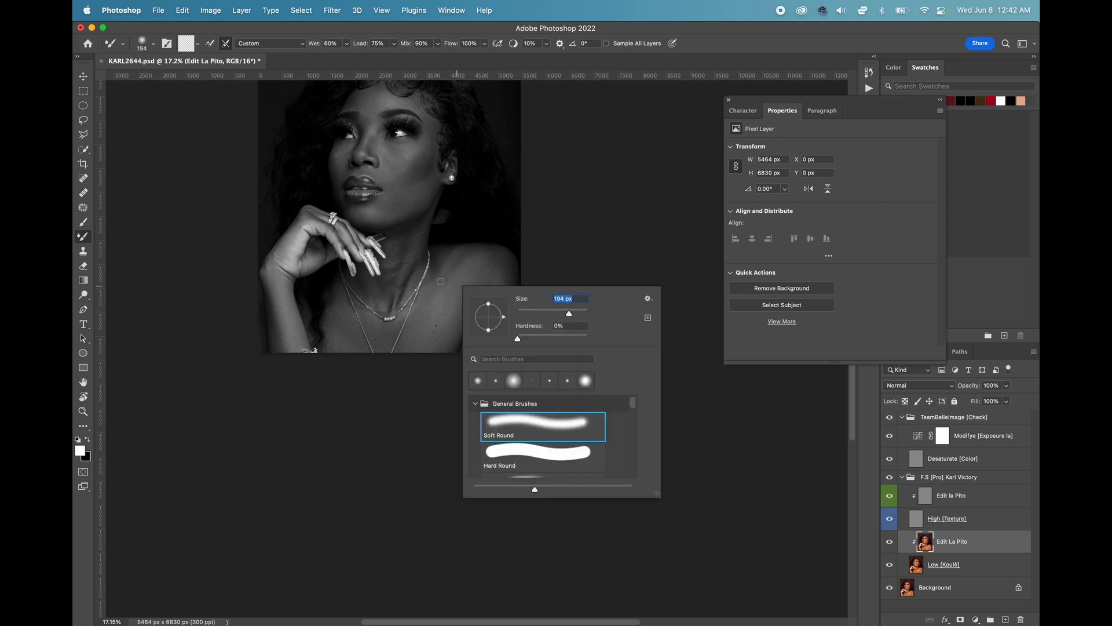
{"action": "left_click", "coordinate": [434, 279]}
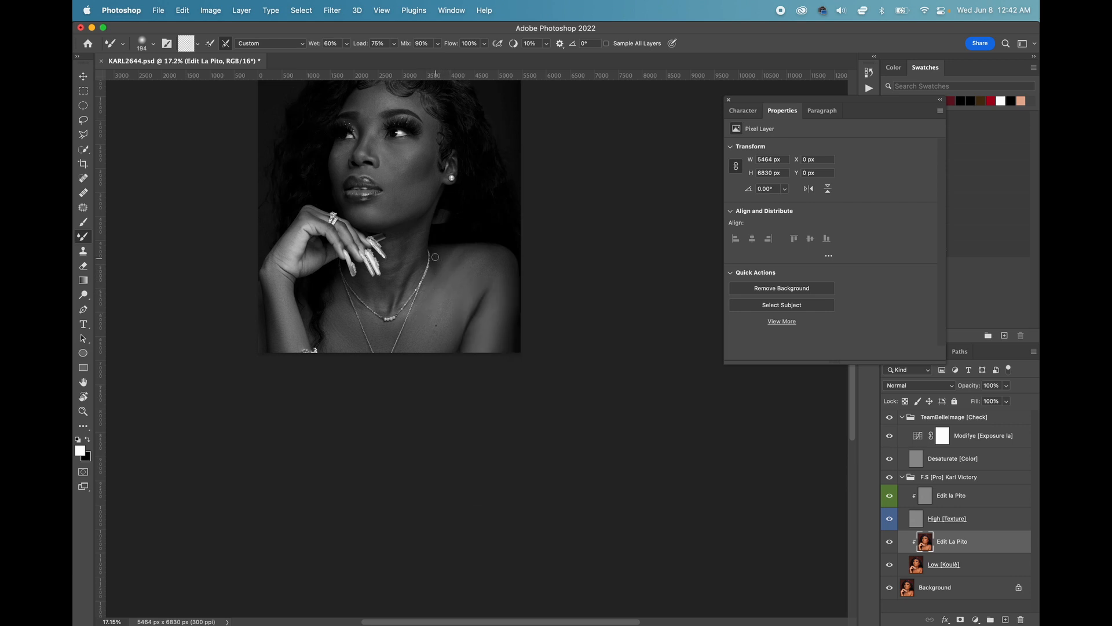
{"action": "left_click", "coordinate": [890, 417]}
{"action": "left_click", "coordinate": [890, 418]}
Step: Set the Mixer Brush size to 300 px
{"action": "right_click", "coordinate": [494, 272]}
{"action": "type", "text": "300"}
{"action": "key", "text": "Return"}
Step: Adjust the midtone point of the Modifye [Exposure la] curve, lightening the check view and darkening it again
{"action": "left_click", "coordinate": [922, 436]}
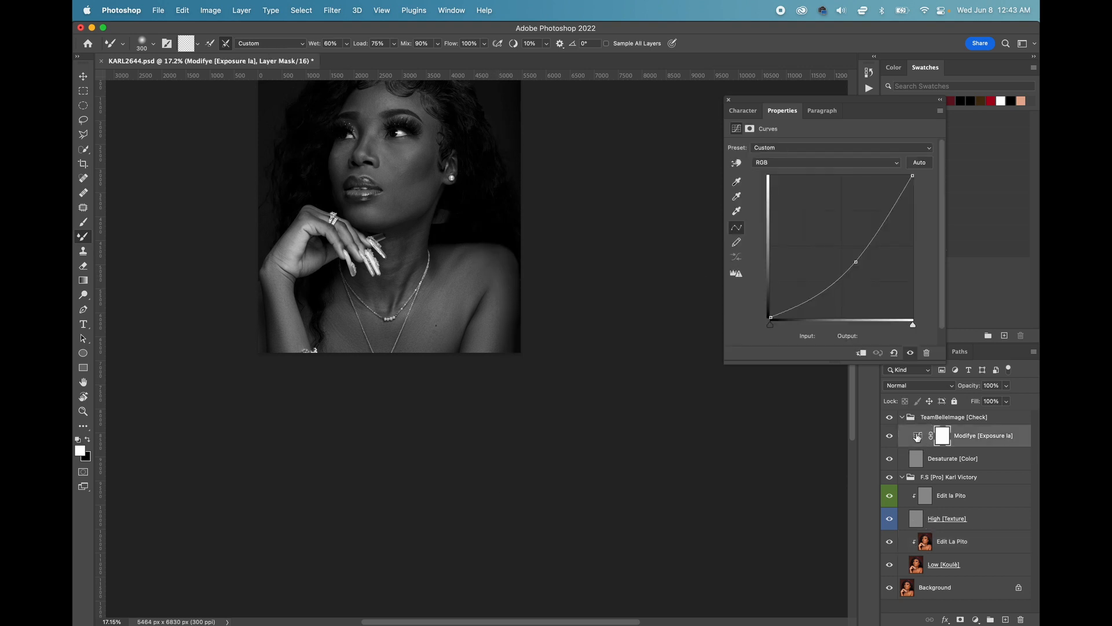
{"action": "left_click_drag", "start_coordinate": [855, 259], "coordinate": [847, 256]}
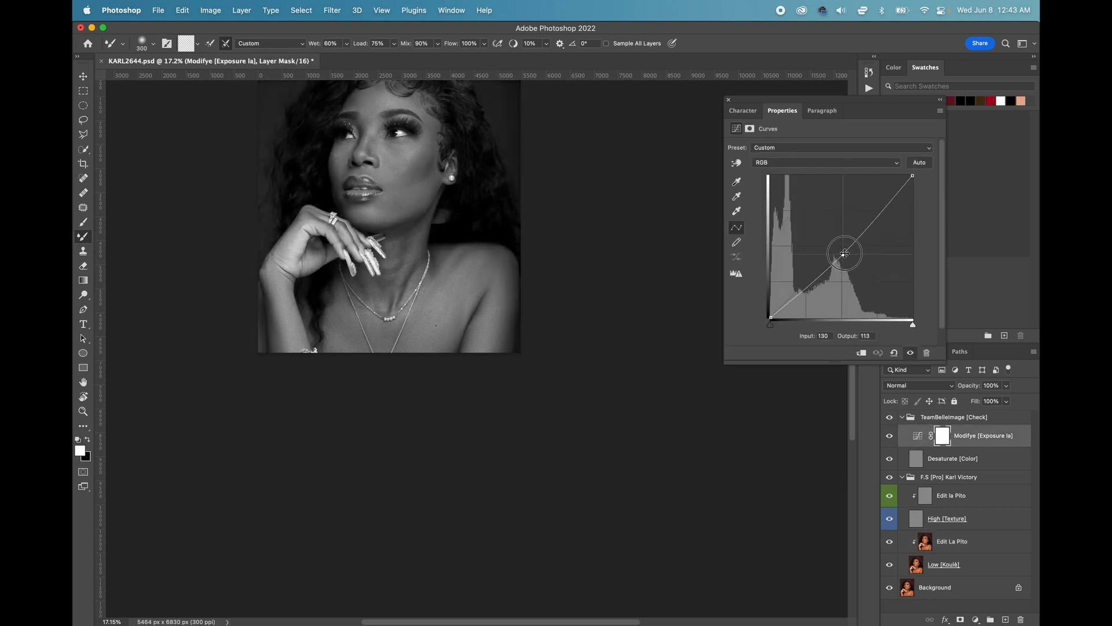
{"action": "left_click", "coordinate": [939, 545]}
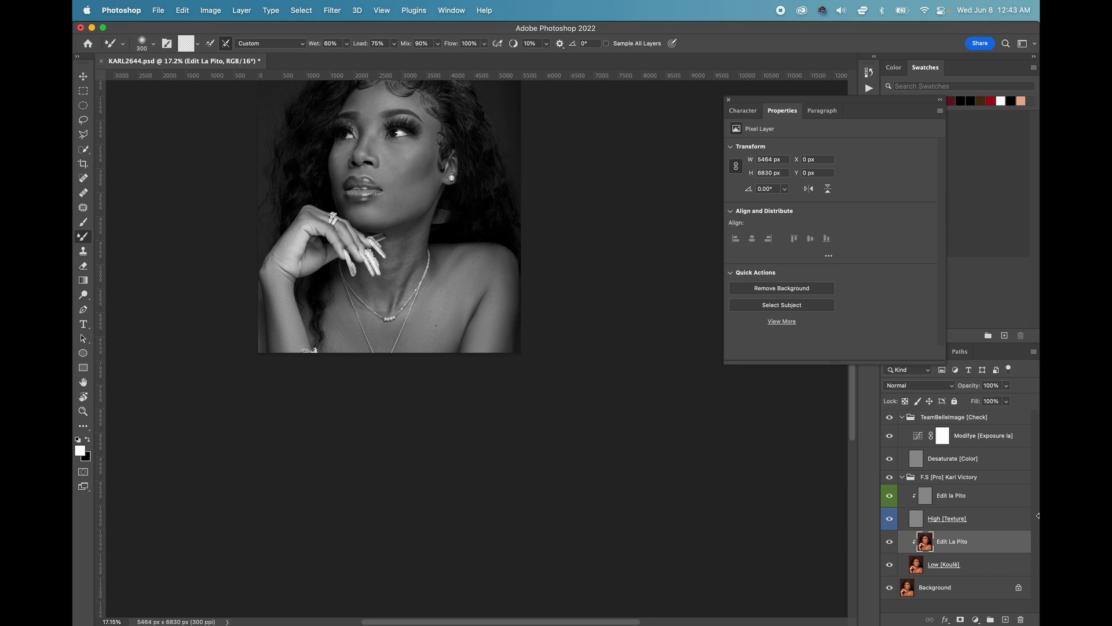
{"action": "left_click", "coordinate": [916, 437]}
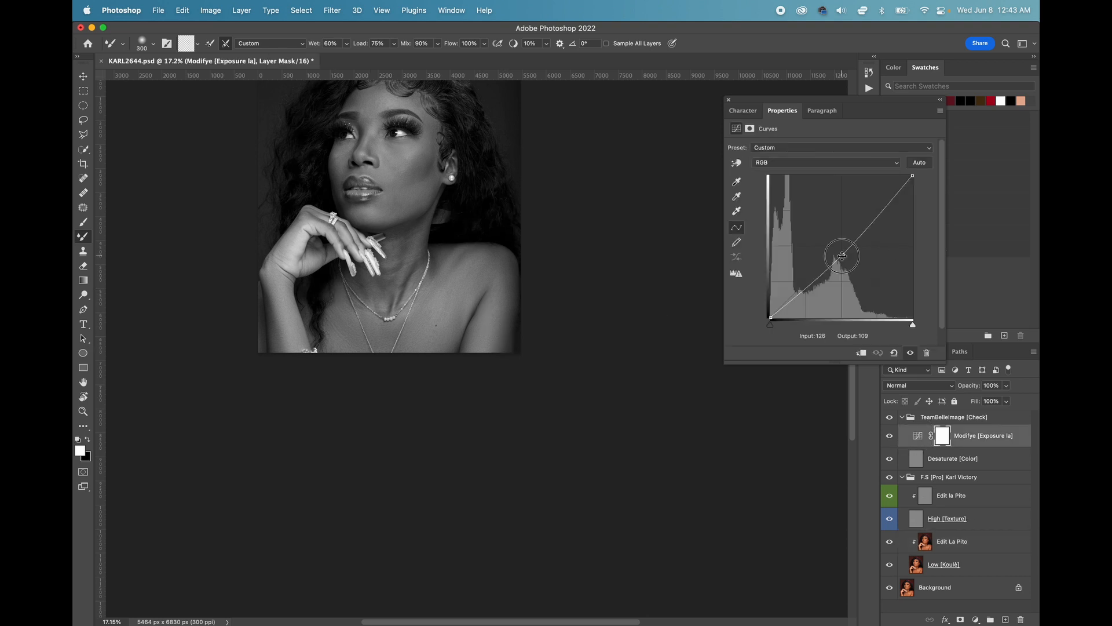
{"action": "left_click_drag", "start_coordinate": [842, 256], "coordinate": [851, 262]}
Step: Duplicate the Edit La Pito layer
{"action": "left_click", "coordinate": [965, 542]}
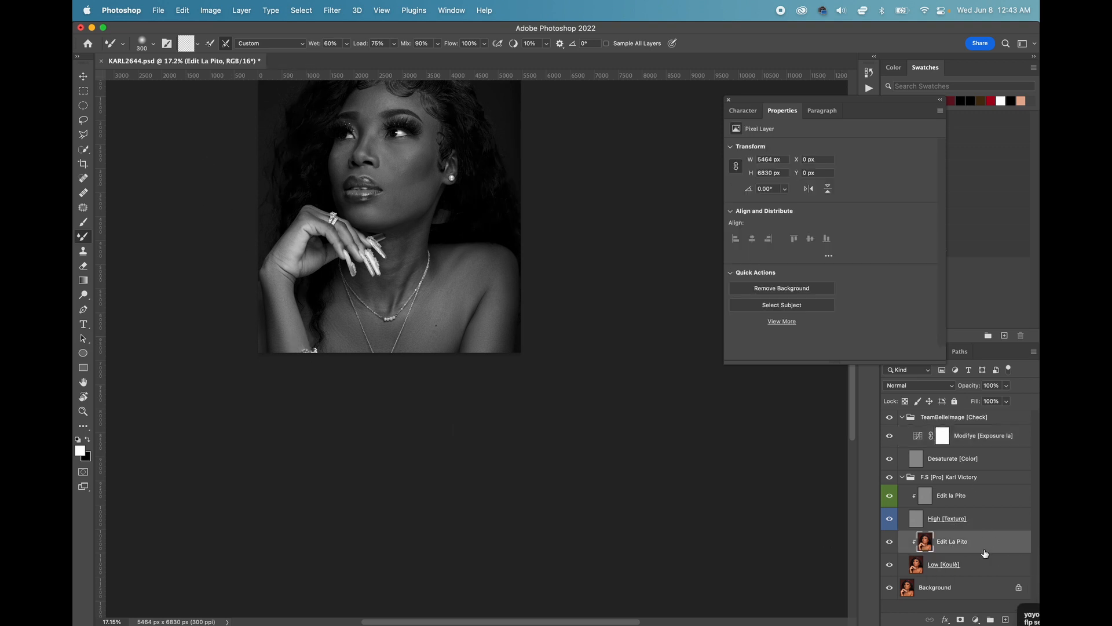
{"action": "key", "text": "super+j"}
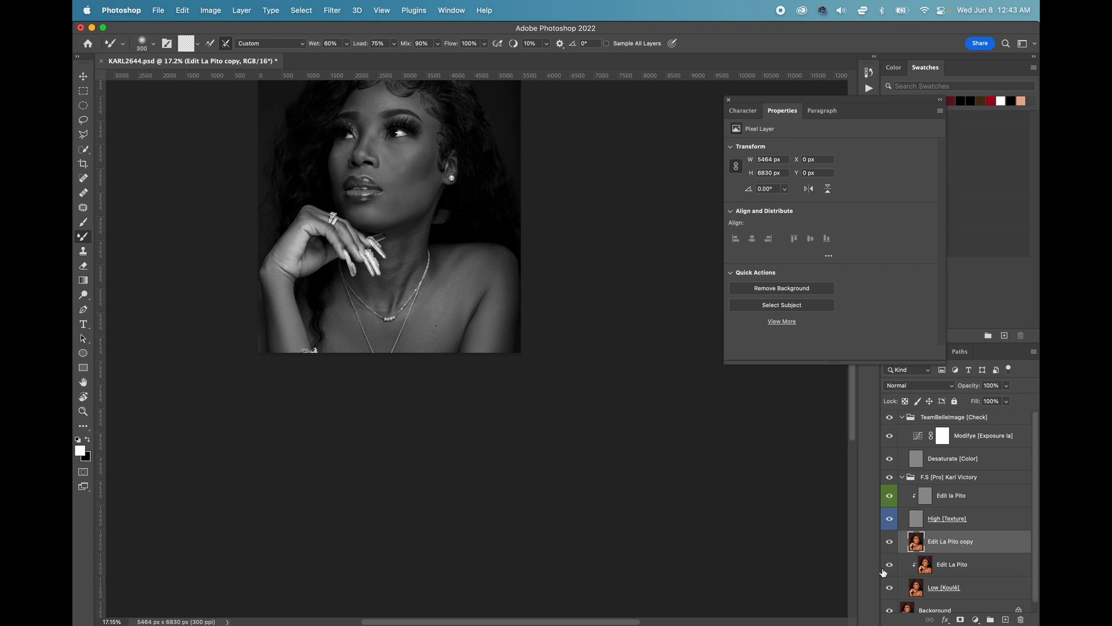
Step: Try rough Mixer Brush strokes across the chest and upper arm on the duplicate layer, compare them by toggling it, and undo them
{"action": "mouse_move", "coordinate": [452, 305]}
{"action": "left_mouse_down"}
{"action": "mouse_move", "coordinate": [516, 374]}
{"action": "mouse_move", "coordinate": [472, 295]}
{"action": "mouse_move", "coordinate": [466, 354]}
{"action": "left_mouse_up"}
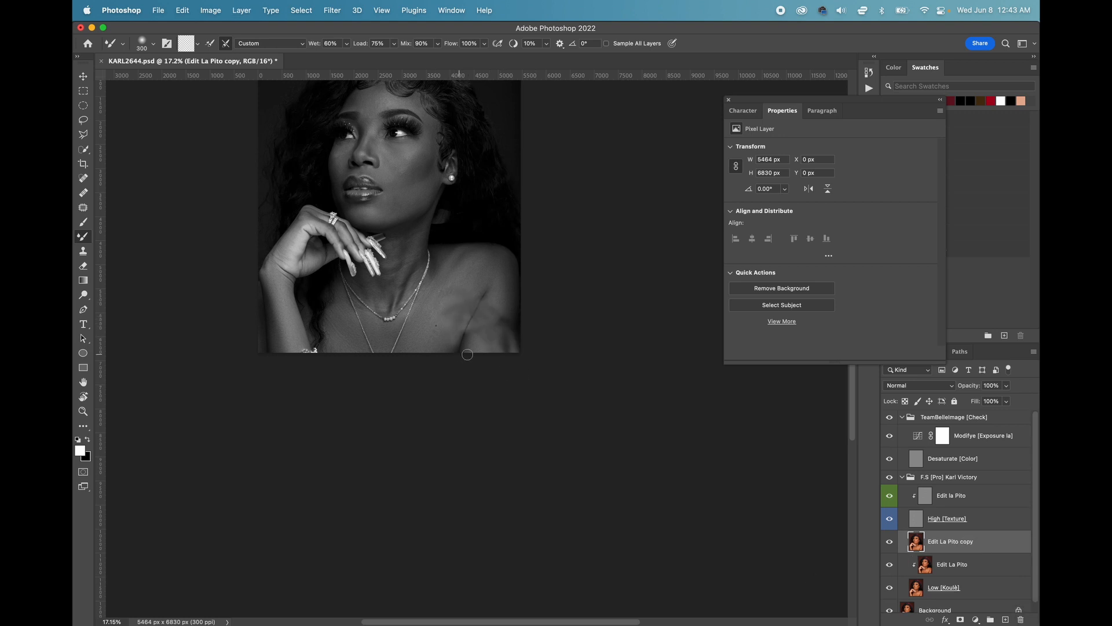
{"action": "left_click", "coordinate": [890, 544]}
{"action": "left_click", "coordinate": [890, 544]}
{"action": "key", "text": "super+z"}
{"action": "key", "text": "super+z"}
{"action": "key", "text": "super+z"}
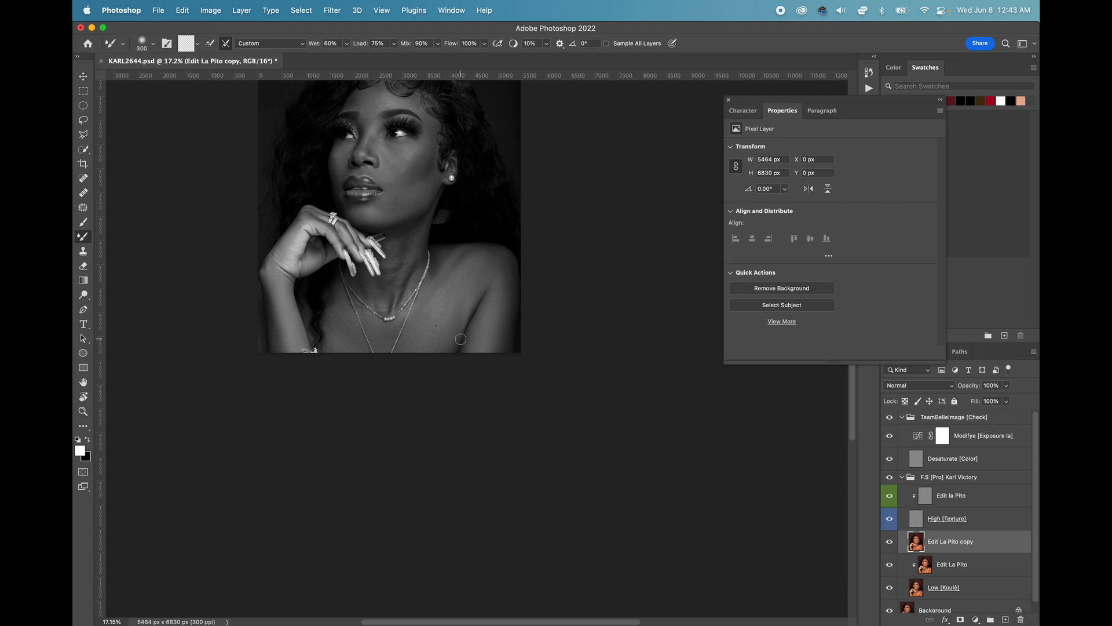
Step: Enlarge the Mixer Brush to 332 px and blend the chest skin on the duplicate layer
{"action": "right_click", "coordinate": [489, 289]}
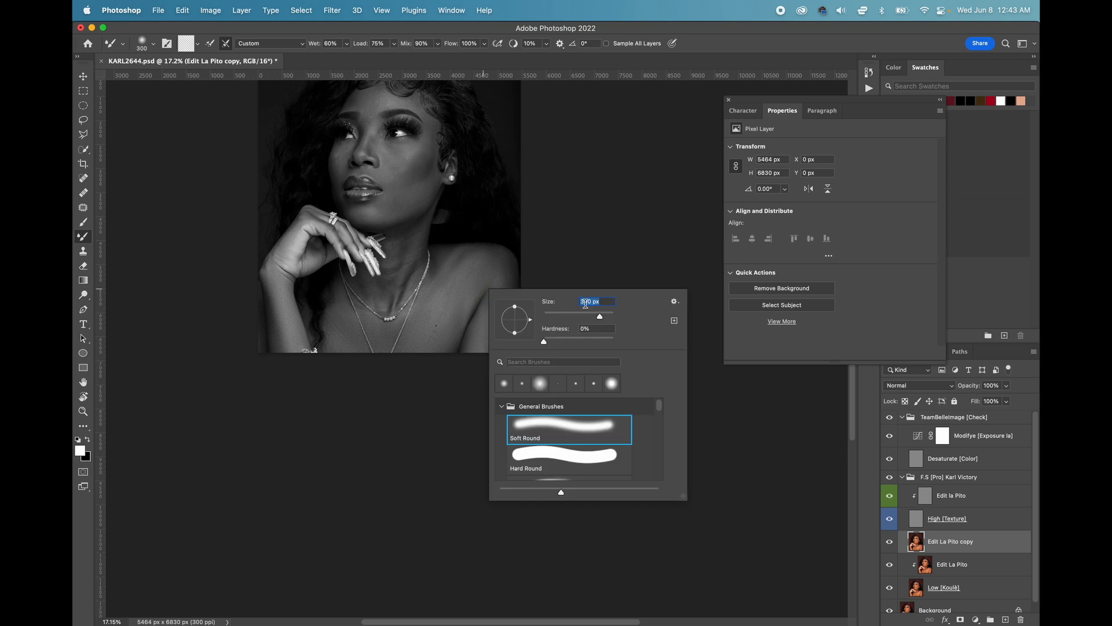
{"action": "left_click", "coordinate": [603, 315]}
{"action": "mouse_move", "coordinate": [438, 342]}
{"action": "left_mouse_down"}
{"action": "mouse_move", "coordinate": [430, 331]}
{"action": "mouse_move", "coordinate": [443, 326]}
{"action": "mouse_move", "coordinate": [438, 346]}
{"action": "mouse_move", "coordinate": [453, 342]}
{"action": "mouse_move", "coordinate": [460, 306]}
{"action": "mouse_move", "coordinate": [451, 321]}
{"action": "left_mouse_up"}
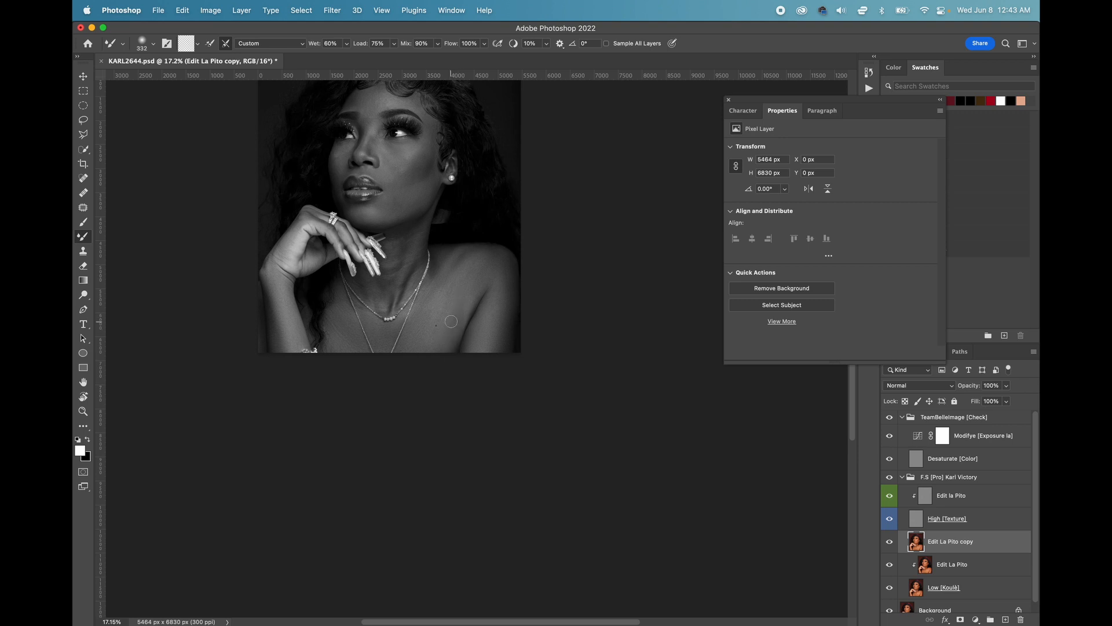
Step: Reduce the Mixer Brush to 284 px and blend the skin at the base of the neck
{"action": "right_click", "coordinate": [434, 286]}
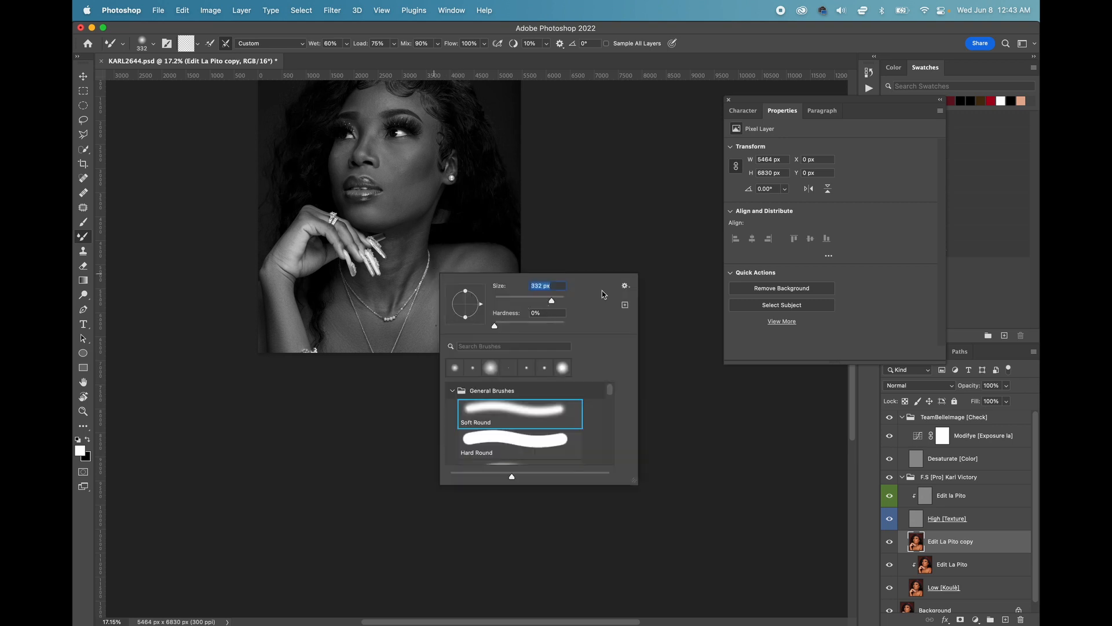
{"action": "left_click_drag", "start_coordinate": [552, 300], "coordinate": [550, 300]}
{"action": "left_click", "coordinate": [407, 272]}
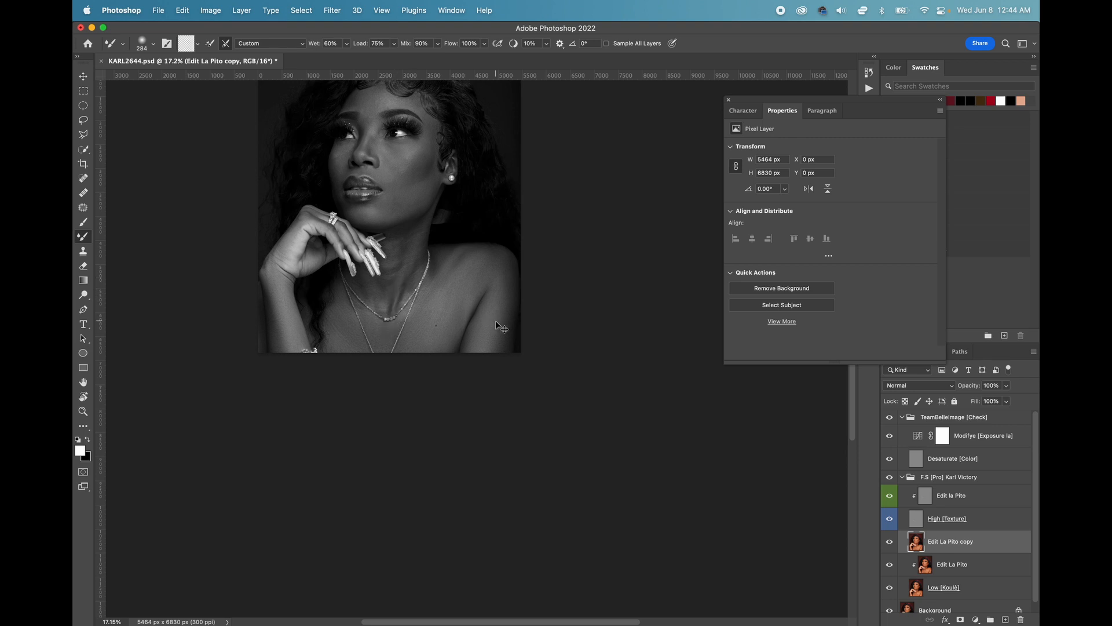
Step: Reduce the Mixer Brush to 236 px and blend the skin at the lower neck on the Edit La Pito copy layer
{"action": "right_click", "coordinate": [460, 276]}
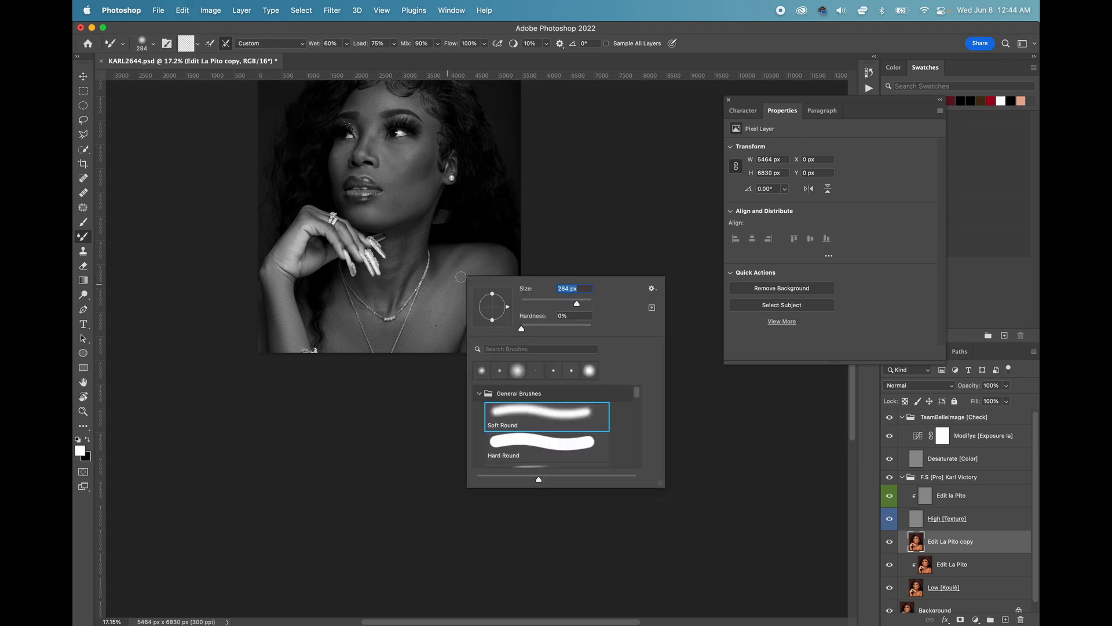
{"action": "left_click", "coordinate": [583, 304]}
{"action": "left_click", "coordinate": [575, 305]}
{"action": "left_click", "coordinate": [400, 292]}
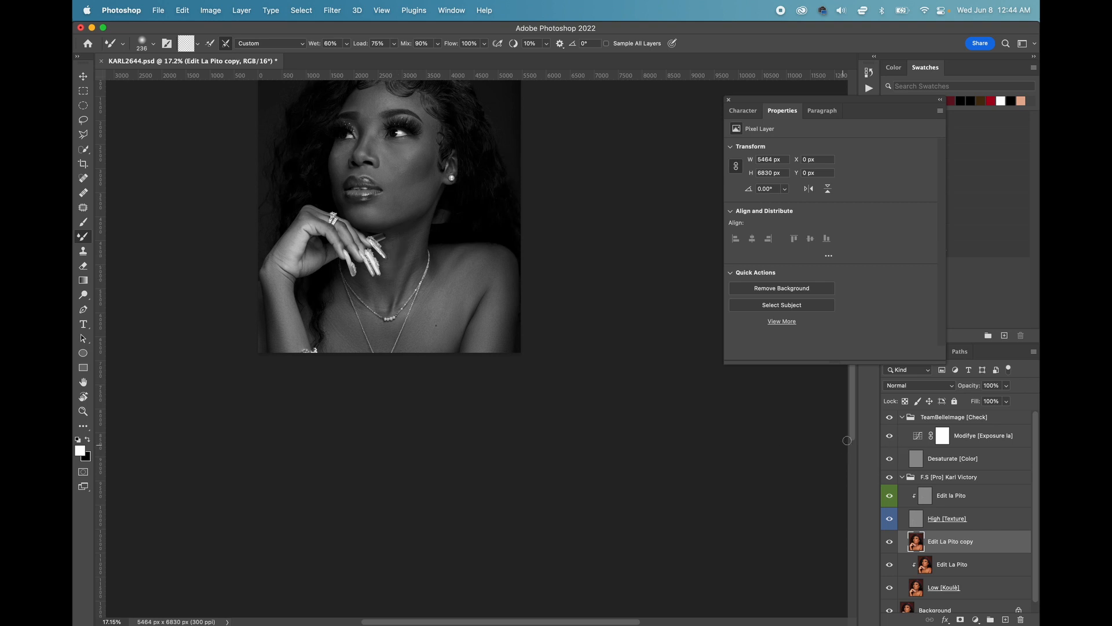
Step: Toggle the TeamBelleImage [Check] group and the Edit La Pito copy layer to compare the skin before and after blending
{"action": "left_click", "coordinate": [890, 417]}
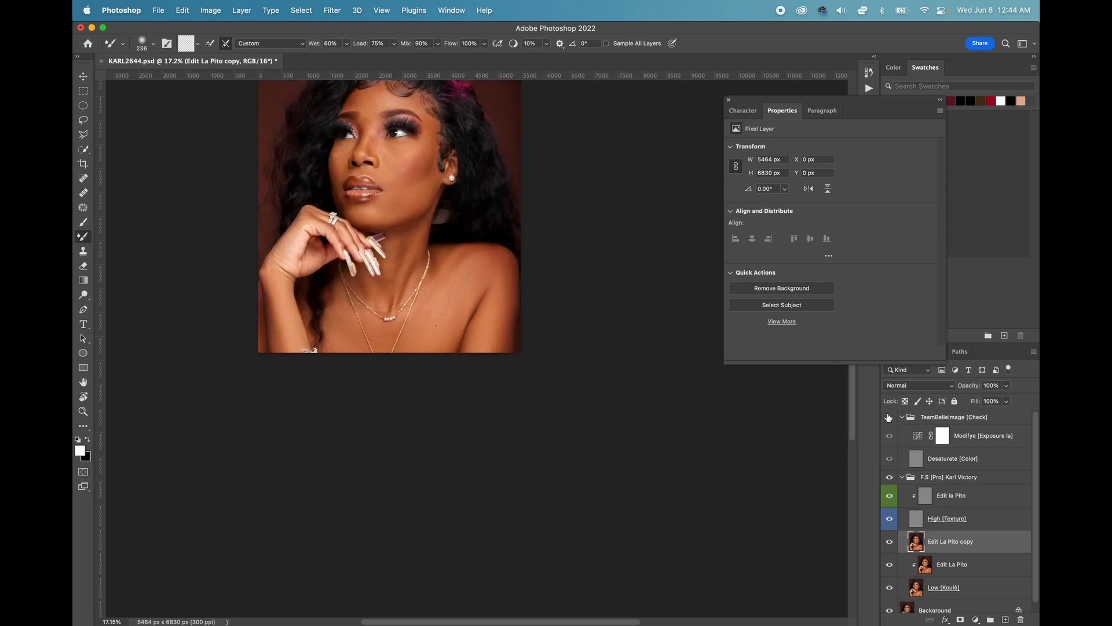
{"action": "left_click", "coordinate": [889, 417]}
{"action": "left_click", "coordinate": [889, 547]}
{"action": "left_click", "coordinate": [890, 547]}
{"action": "left_click", "coordinate": [890, 546]}
{"action": "left_click", "coordinate": [890, 547]}
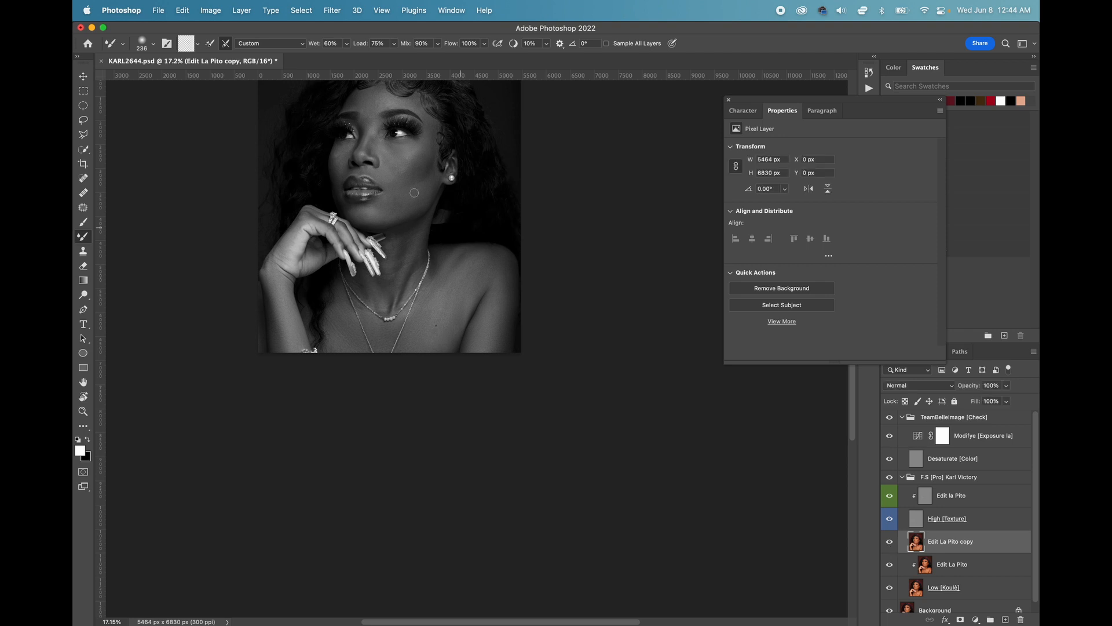
Step: Reduce the Mixer Brush to 182 px, blend the neck skin beside the fingernails, and compare it in color and black-and-white
{"action": "right_click", "coordinate": [408, 248]}
{"action": "left_click_drag", "start_coordinate": [521, 274], "coordinate": [517, 274]}
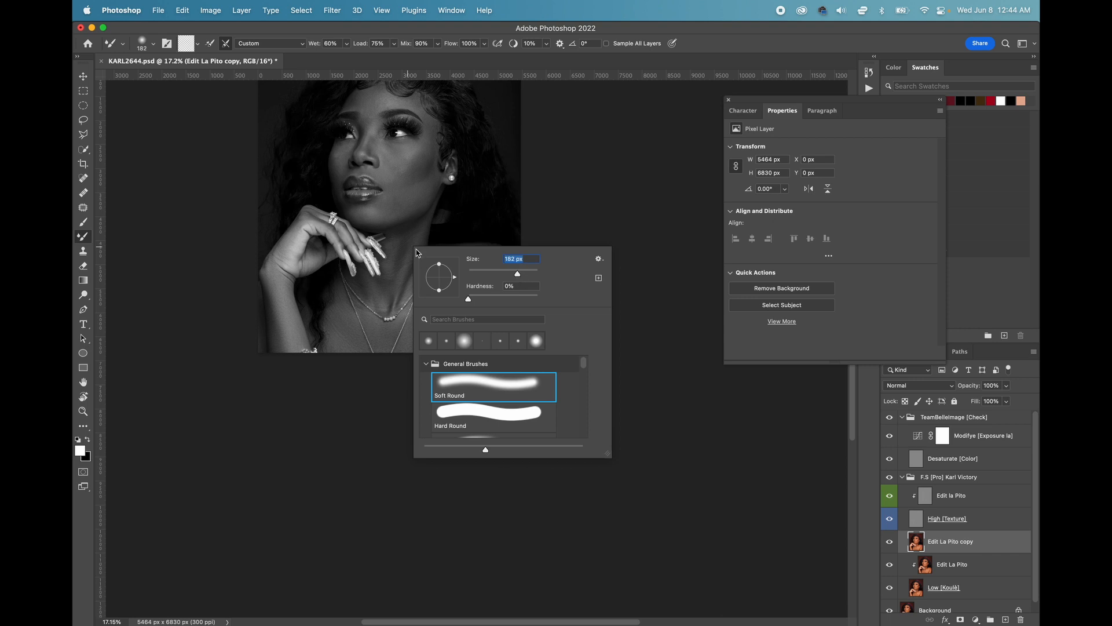
{"action": "left_click", "coordinate": [396, 251]}
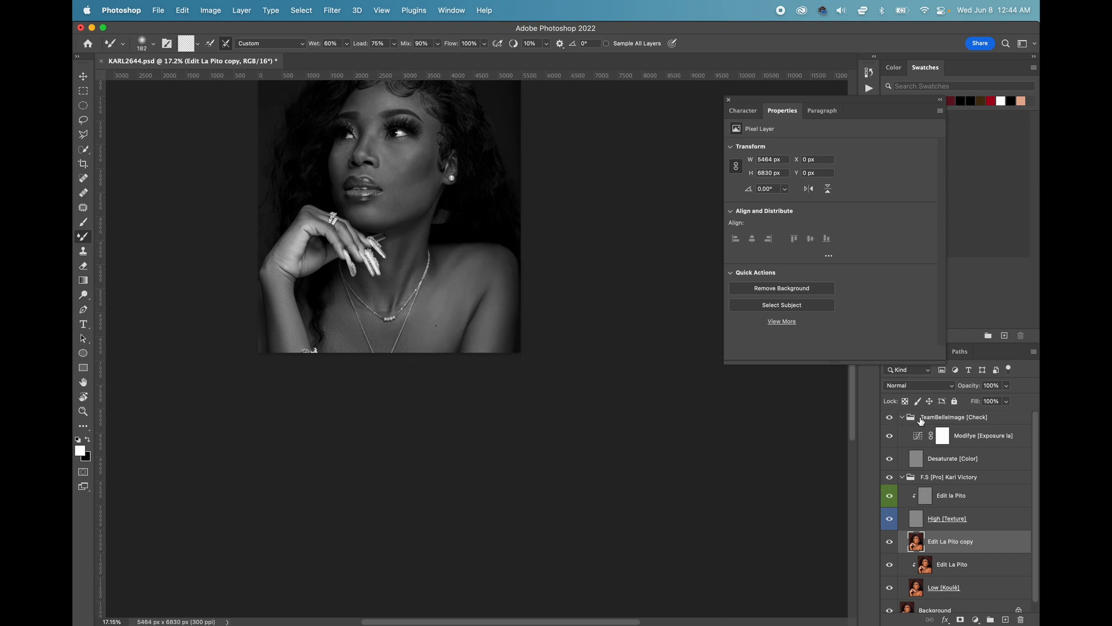
{"action": "left_click", "coordinate": [889, 417]}
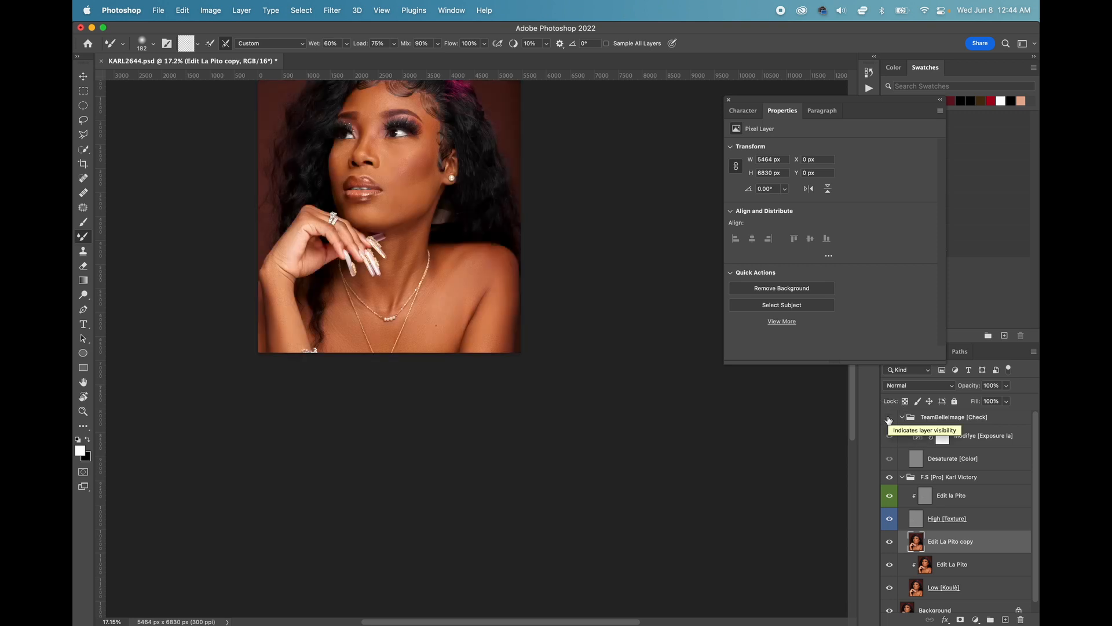
{"action": "left_click", "coordinate": [889, 418]}
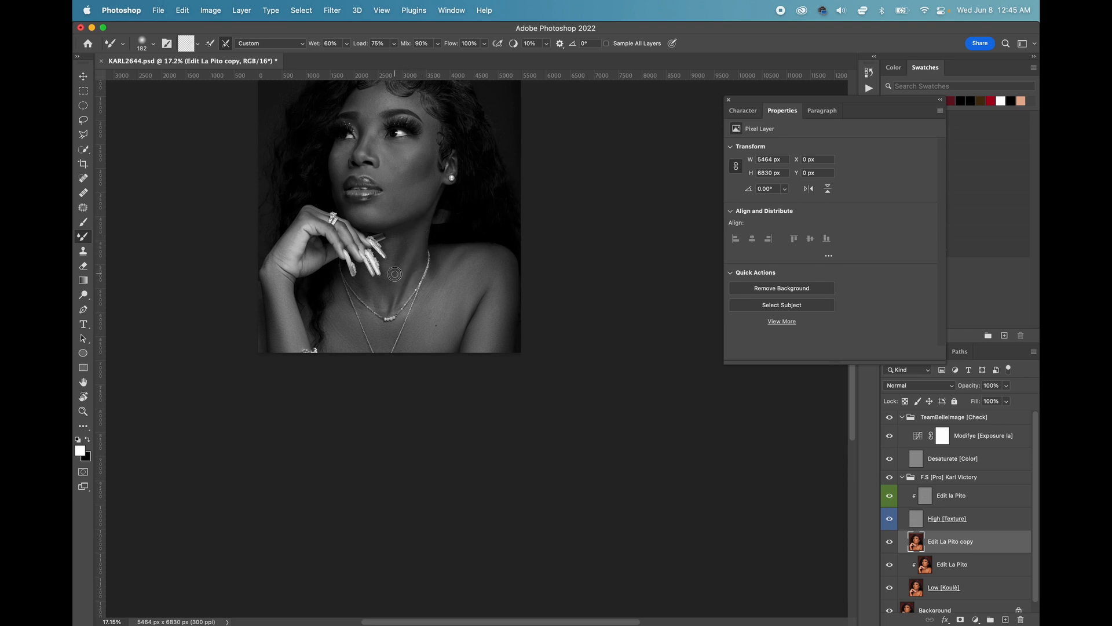
Step: Set the Mixer Brush to 188 px and blend the lower neck skin just above the necklace
{"action": "right_click", "coordinate": [412, 289]}
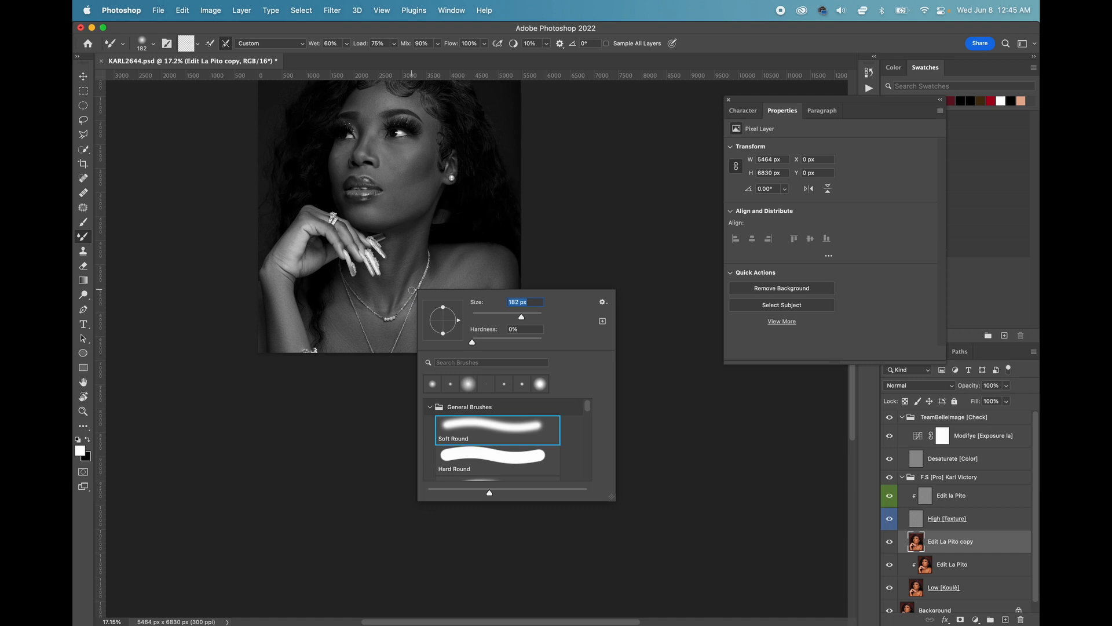
{"action": "left_click", "coordinate": [528, 317]}
{"action": "left_click", "coordinate": [392, 278]}
{"action": "right_click", "coordinate": [406, 293]}
{"action": "left_click_drag", "start_coordinate": [516, 323], "coordinate": [508, 320]}
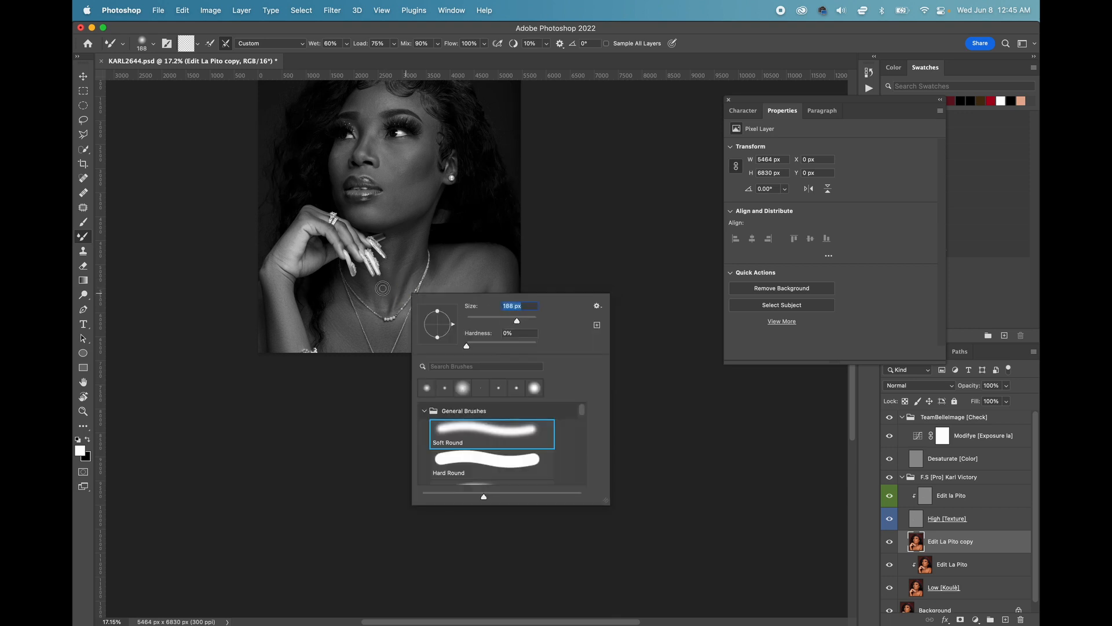
{"action": "left_click", "coordinate": [383, 289]}
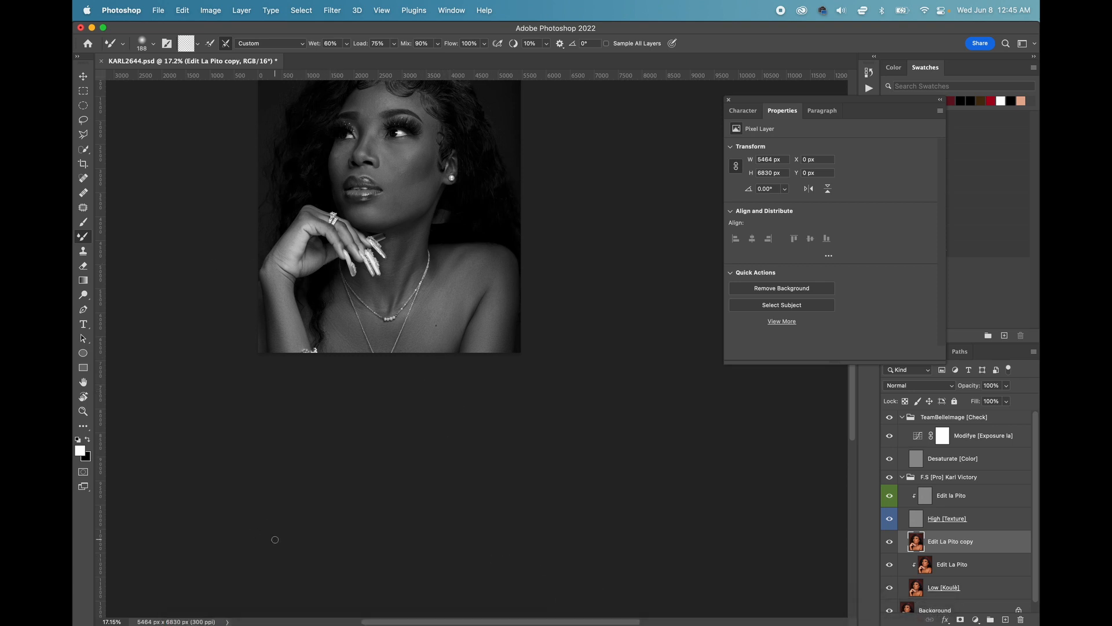
Step: Switch to Chrome, widen its window, and open the PayPal home page
{"action": "left_click", "coordinate": [237, 611]}
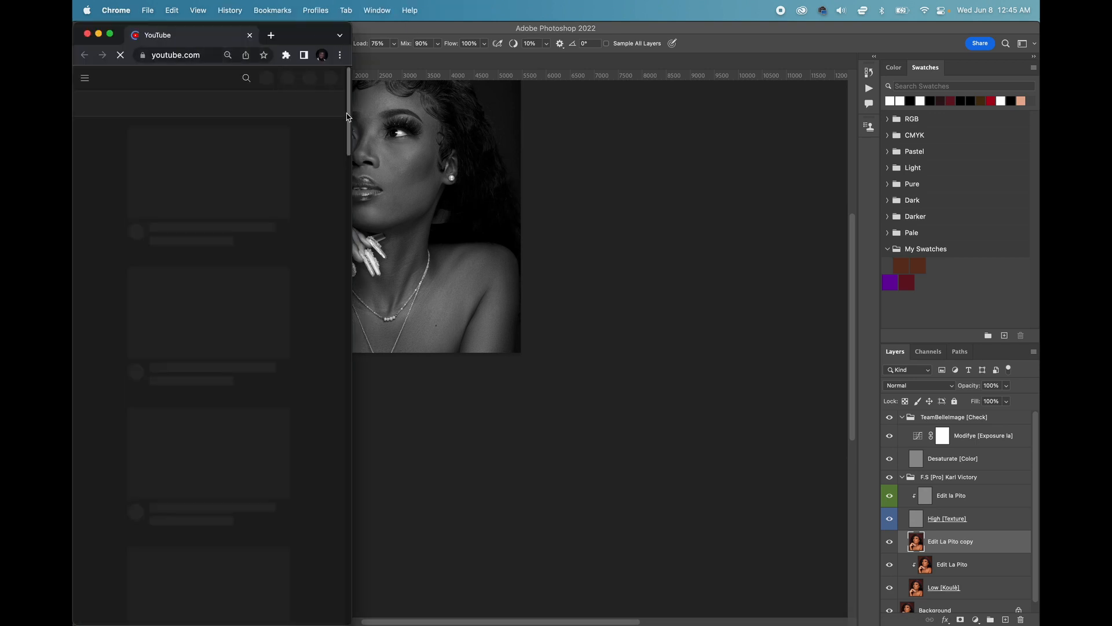
{"action": "left_click_drag", "start_coordinate": [352, 113], "coordinate": [541, 115]}
{"action": "left_click", "coordinate": [231, 52]}
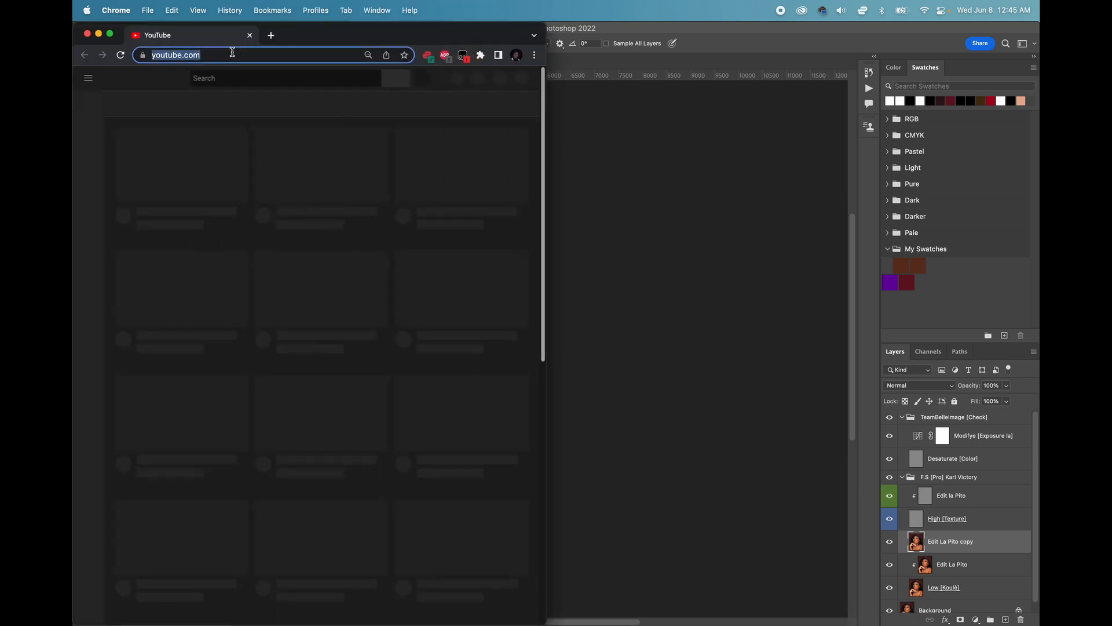
{"action": "type", "text": "pay"}
{"action": "key", "text": "Return"}
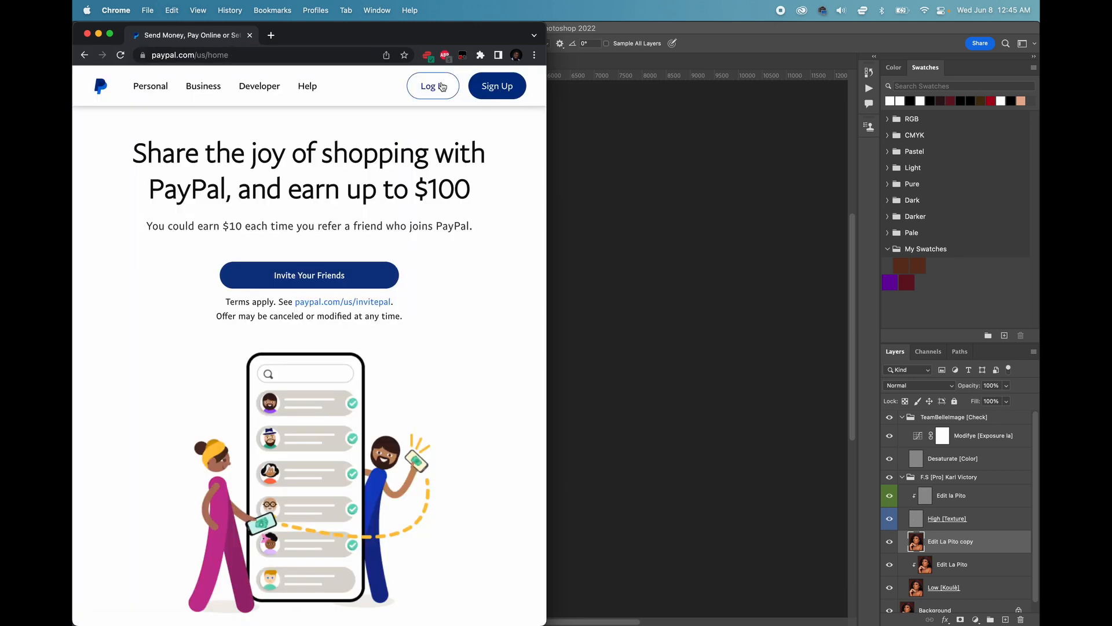
Step: Log in to PayPal with the account password, proceed to the account overview, and widen the browser window
{"action": "left_click", "coordinate": [433, 86]}
{"action": "left_click", "coordinate": [376, 261]}
{"action": "type", "text": "•"}
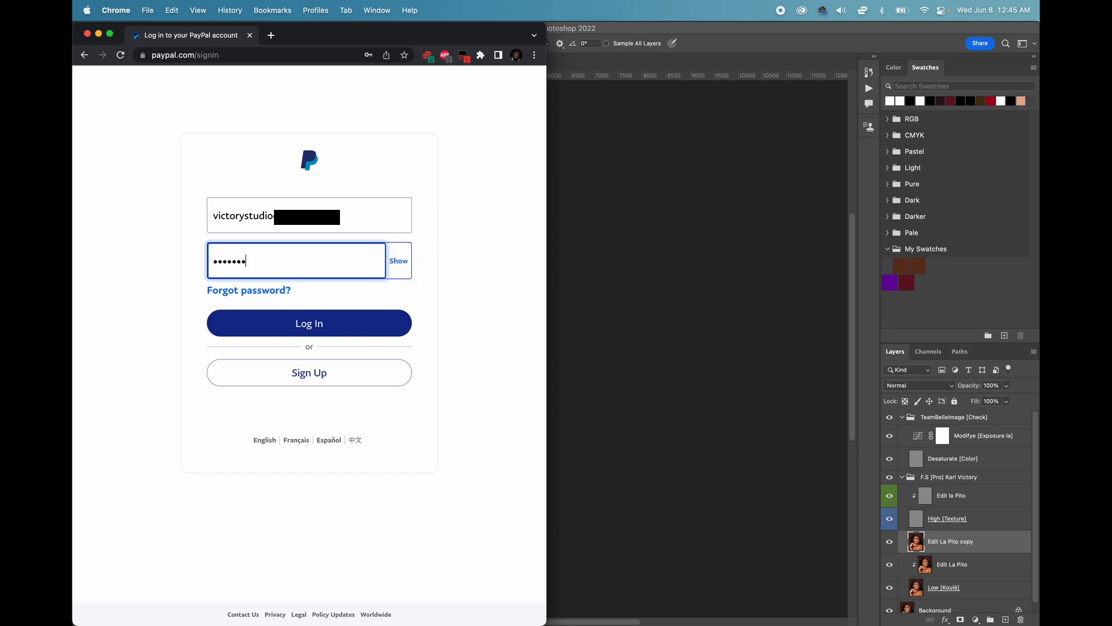
{"action": "key", "text": "Return"}
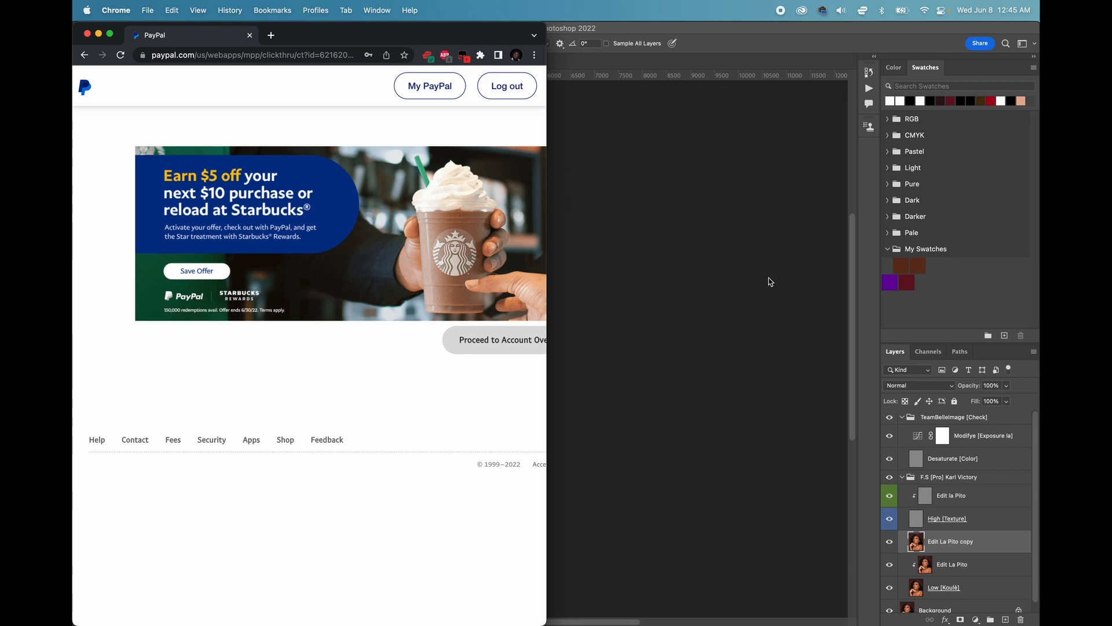
{"action": "left_click", "coordinate": [510, 342]}
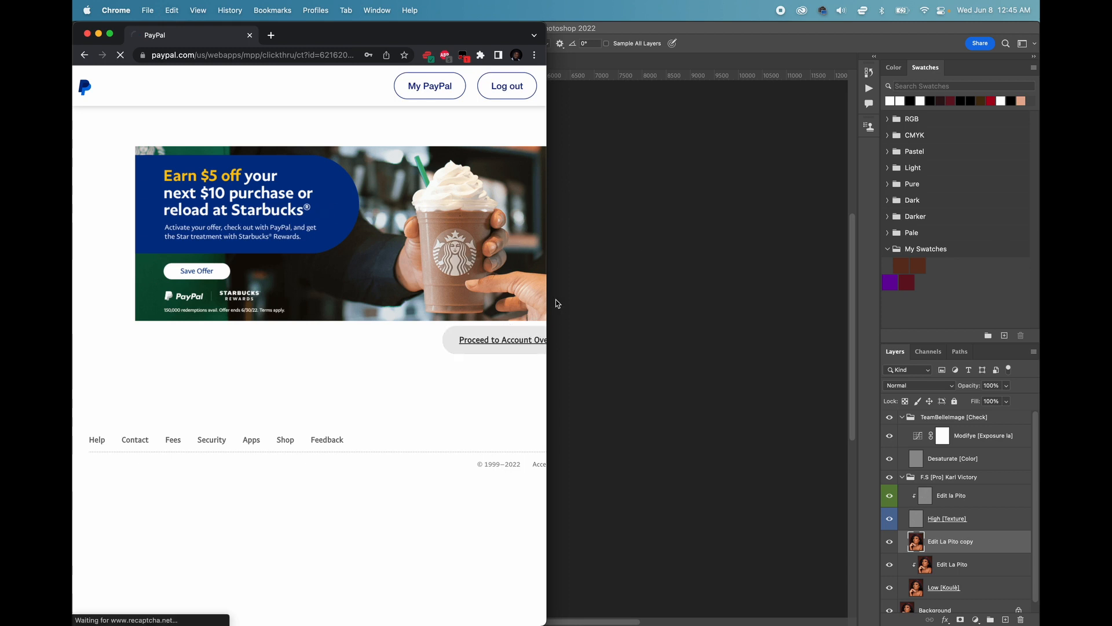
{"action": "left_click_drag", "start_coordinate": [548, 299], "coordinate": [675, 301]}
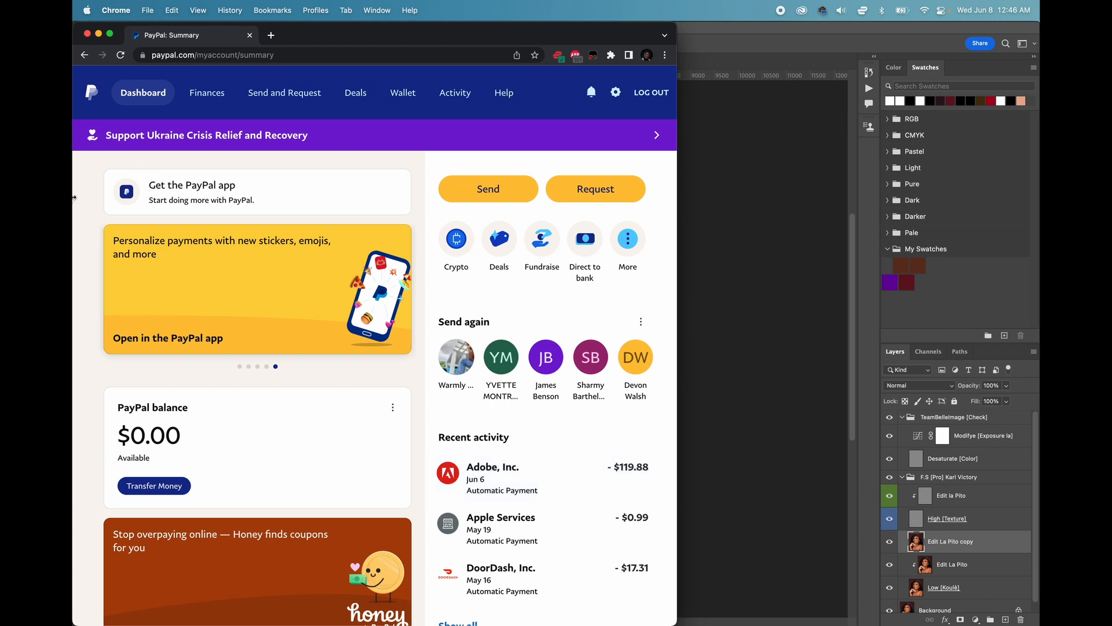
Step: Log out of PayPal and close the browser window to return to Photoshop
{"action": "left_click", "coordinate": [652, 92]}
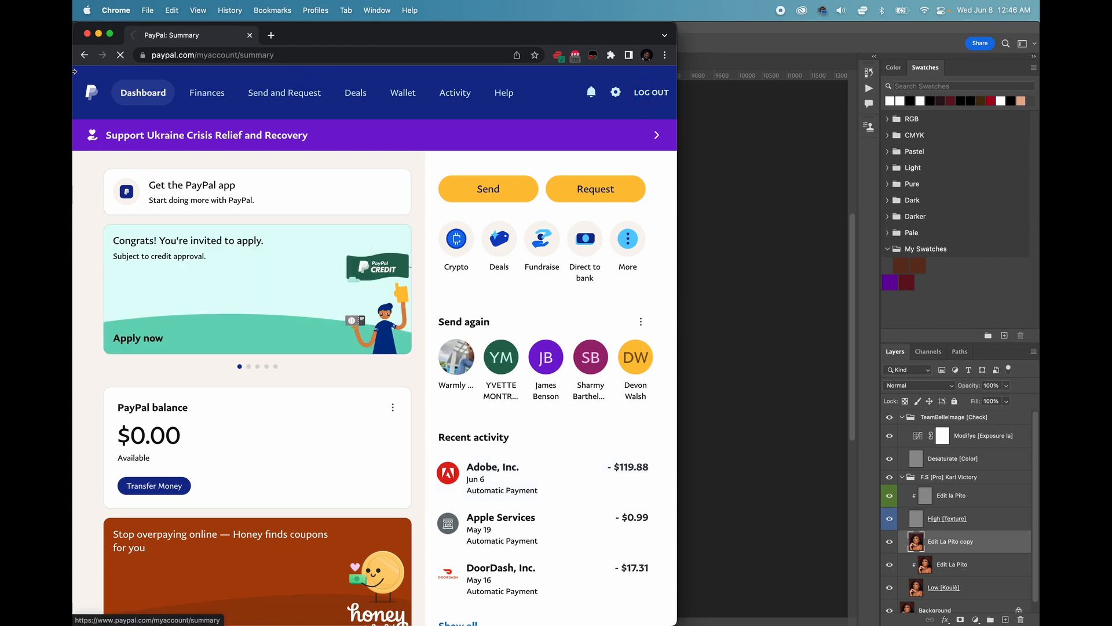
{"action": "left_click", "coordinate": [87, 35]}
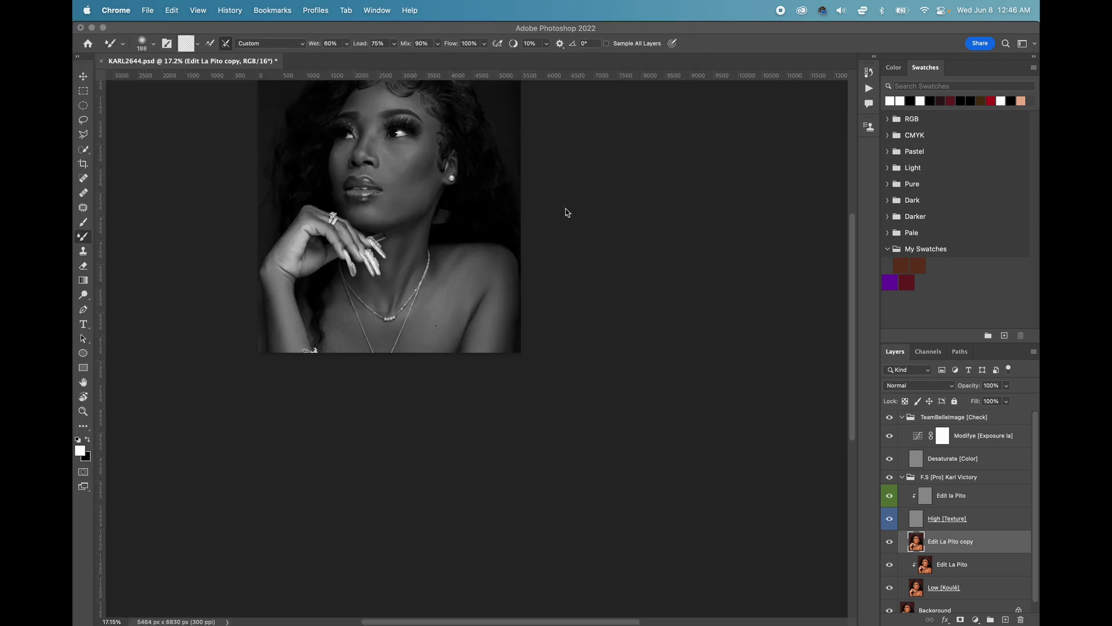
Step: Duplicate the Edit La Pito copy layer and blend the lower neck on the duplicate with a 236 px Mixer Brush
{"action": "left_click", "coordinate": [951, 548]}
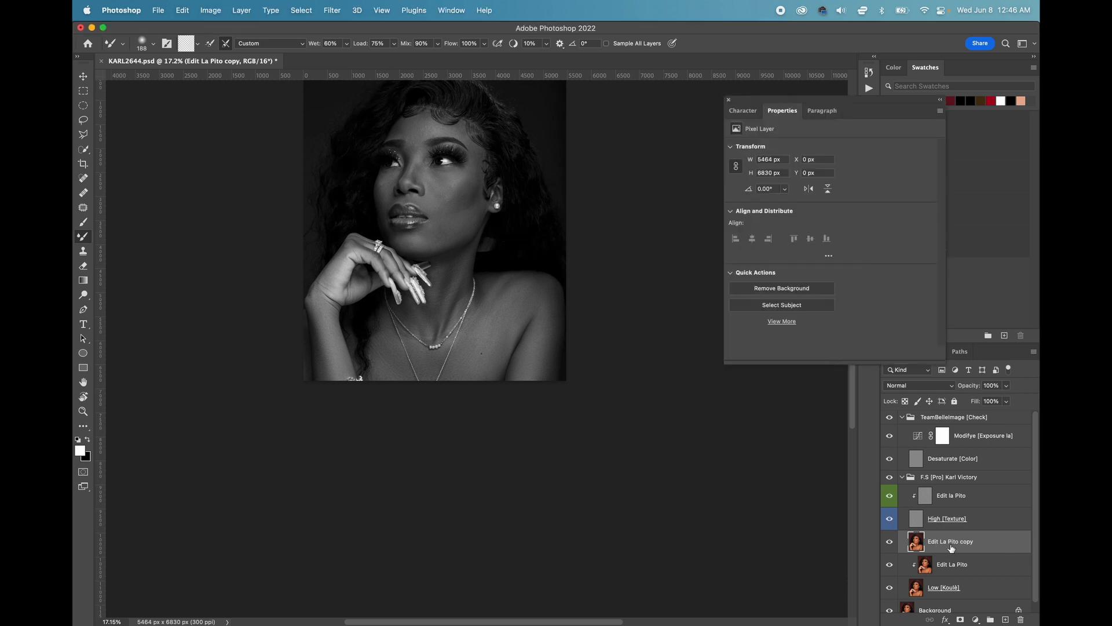
{"action": "key", "text": "super+j"}
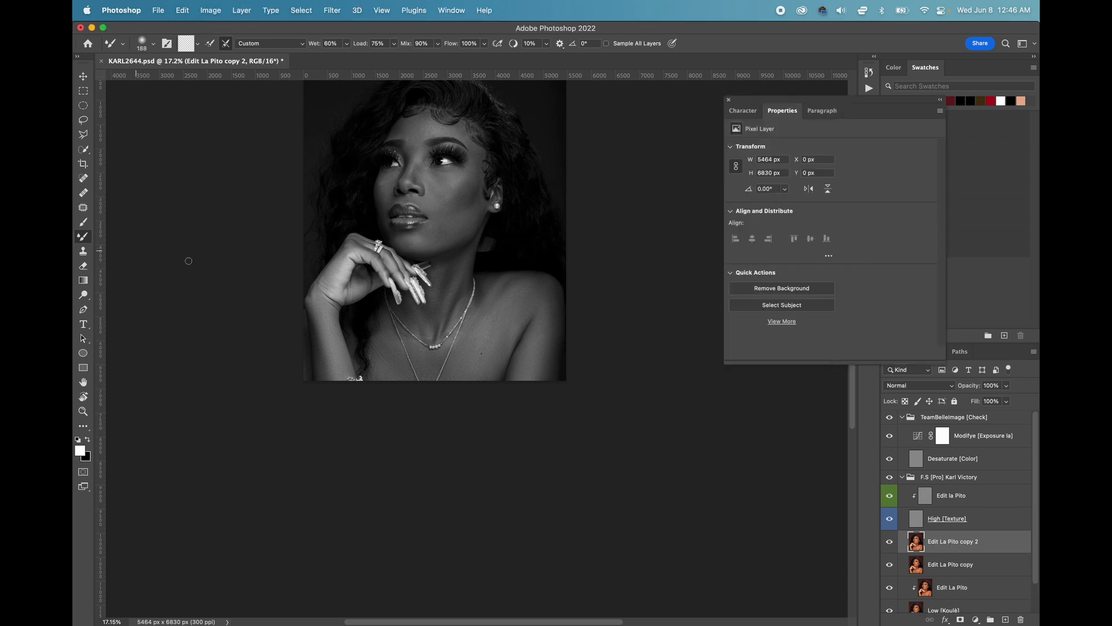
{"action": "right_click", "coordinate": [462, 291]}
{"action": "left_click_drag", "start_coordinate": [576, 317], "coordinate": [580, 318]}
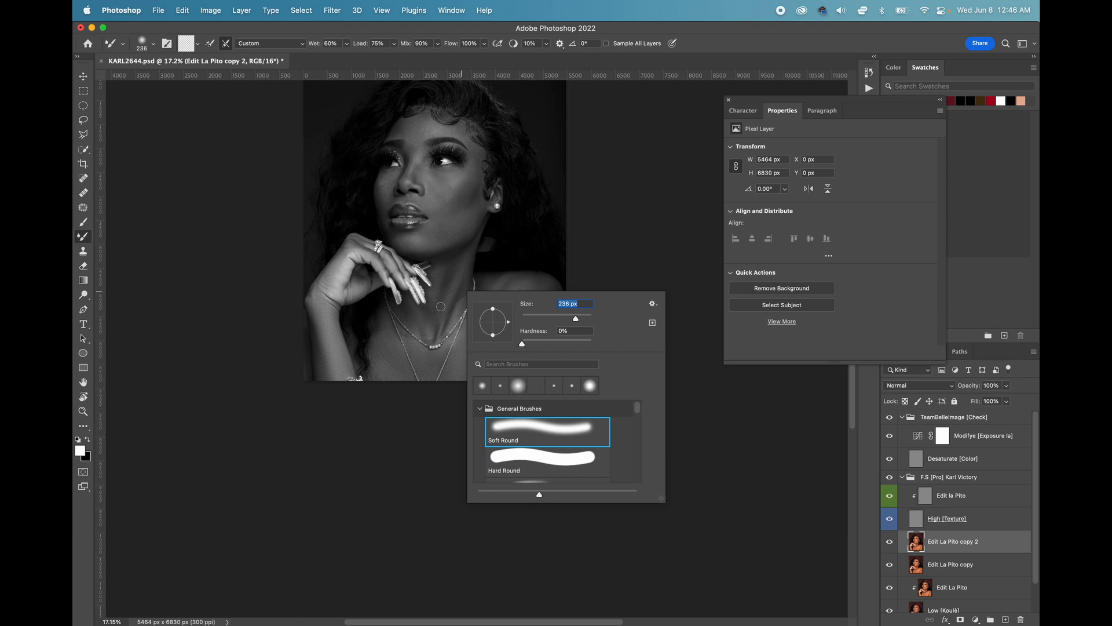
{"action": "left_click", "coordinate": [438, 306]}
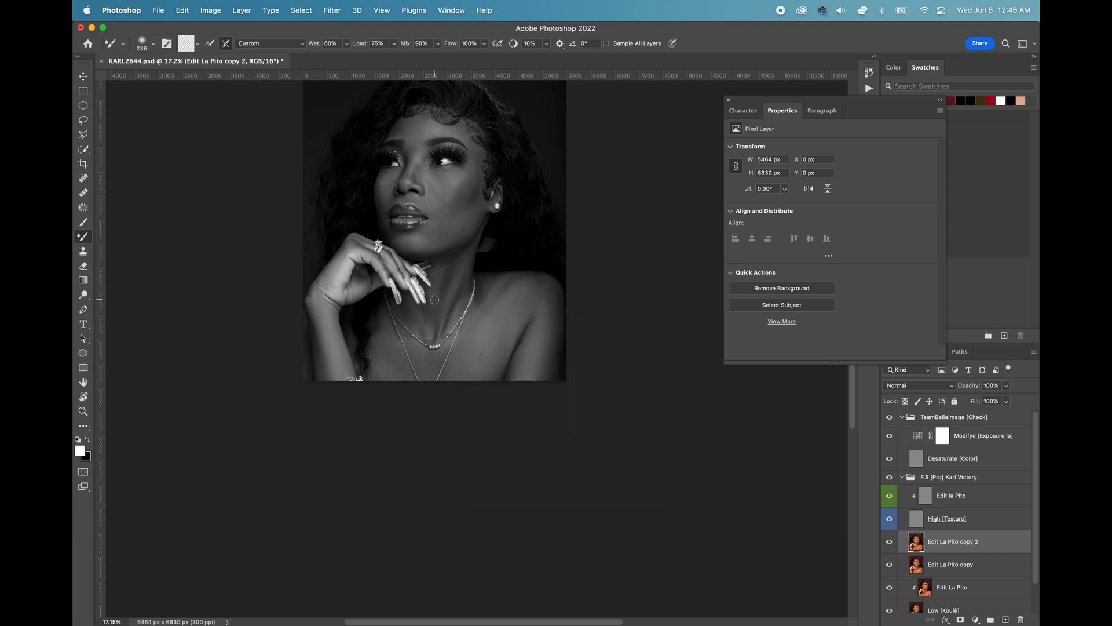
Step: Reduce the Mixer Brush to 185 px and blend the mid-neck skin beside the fingernails
{"action": "right_click", "coordinate": [455, 277]}
{"action": "left_click_drag", "start_coordinate": [565, 313], "coordinate": [554, 310]}
{"action": "left_click", "coordinate": [433, 277]}
{"action": "right_click", "coordinate": [471, 278]}
{"action": "left_click_drag", "start_coordinate": [574, 304], "coordinate": [582, 306]}
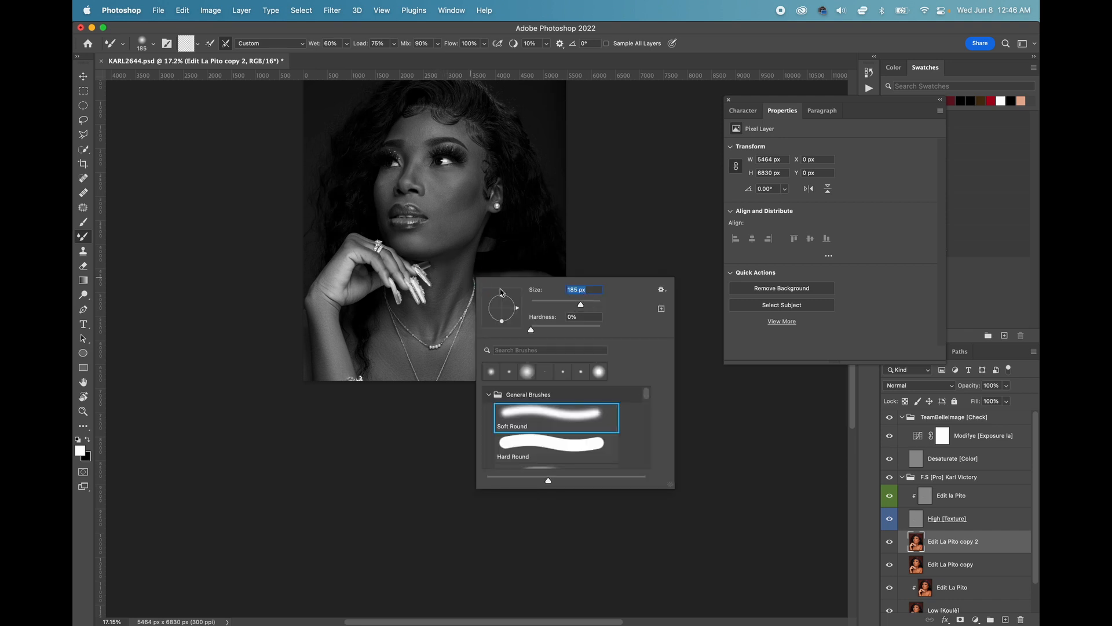
{"action": "left_click", "coordinate": [441, 282]}
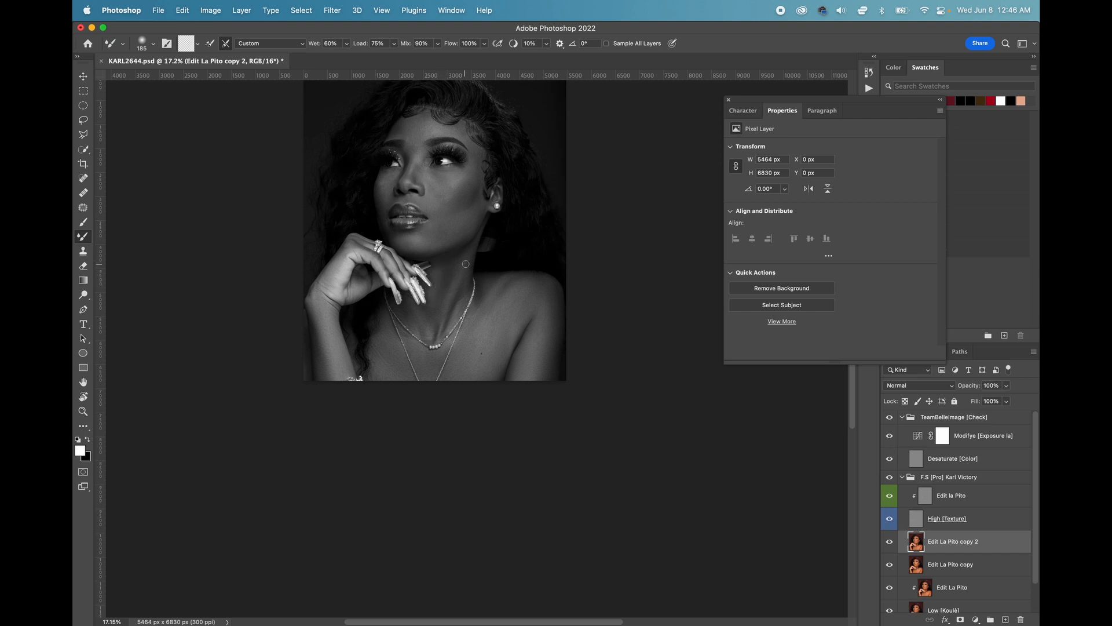
Step: Blend the side of the neck below the jaw with the Mixer Brush at 194 px and again at 185 px
{"action": "right_click", "coordinate": [467, 281]}
{"action": "left_click_drag", "start_coordinate": [576, 311], "coordinate": [578, 310]}
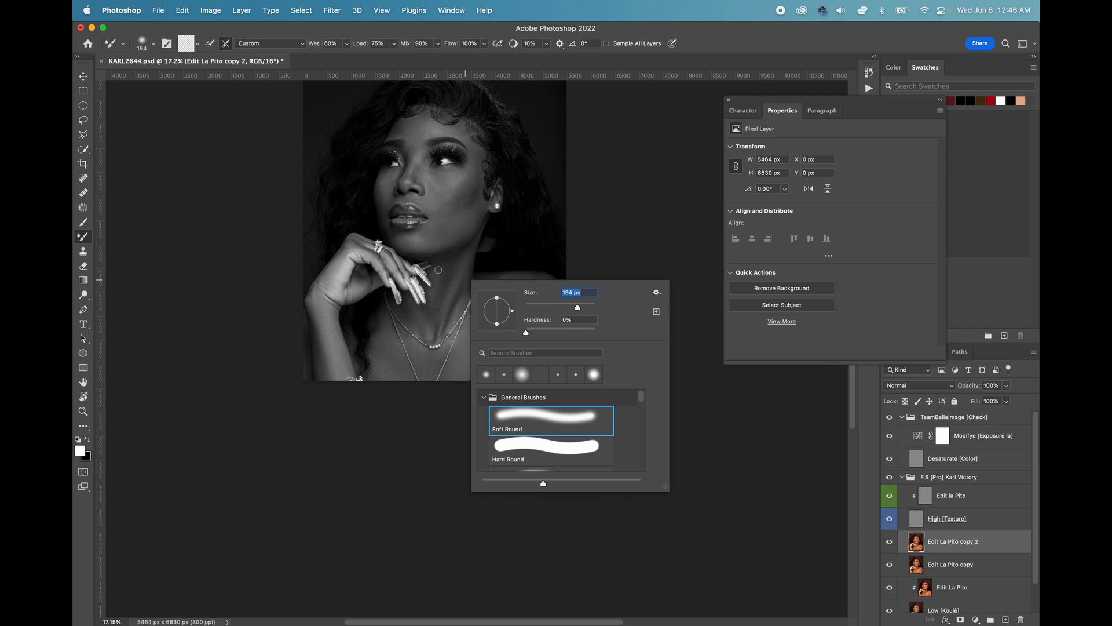
{"action": "left_click", "coordinate": [461, 268]}
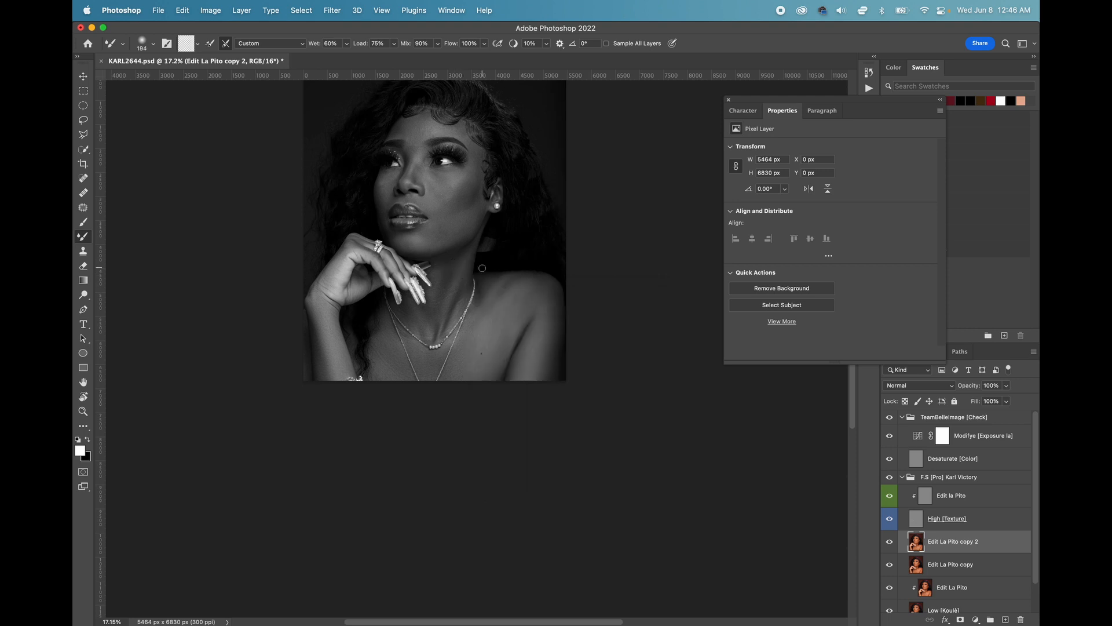
{"action": "right_click", "coordinate": [482, 268]}
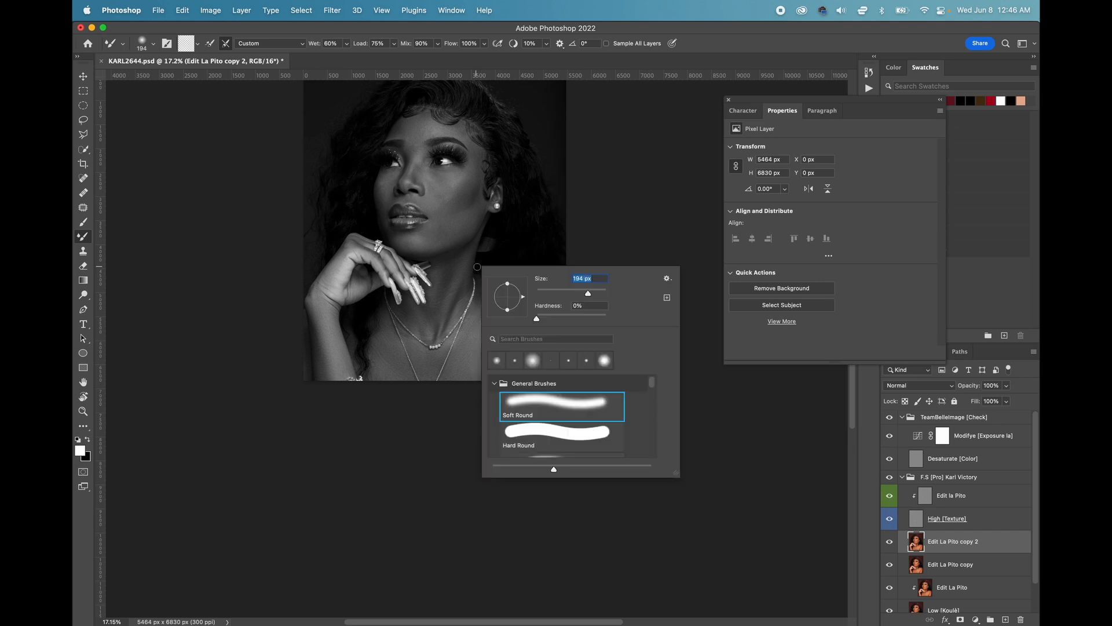
{"action": "left_click_drag", "start_coordinate": [591, 294], "coordinate": [586, 294]}
{"action": "left_click", "coordinate": [462, 274]}
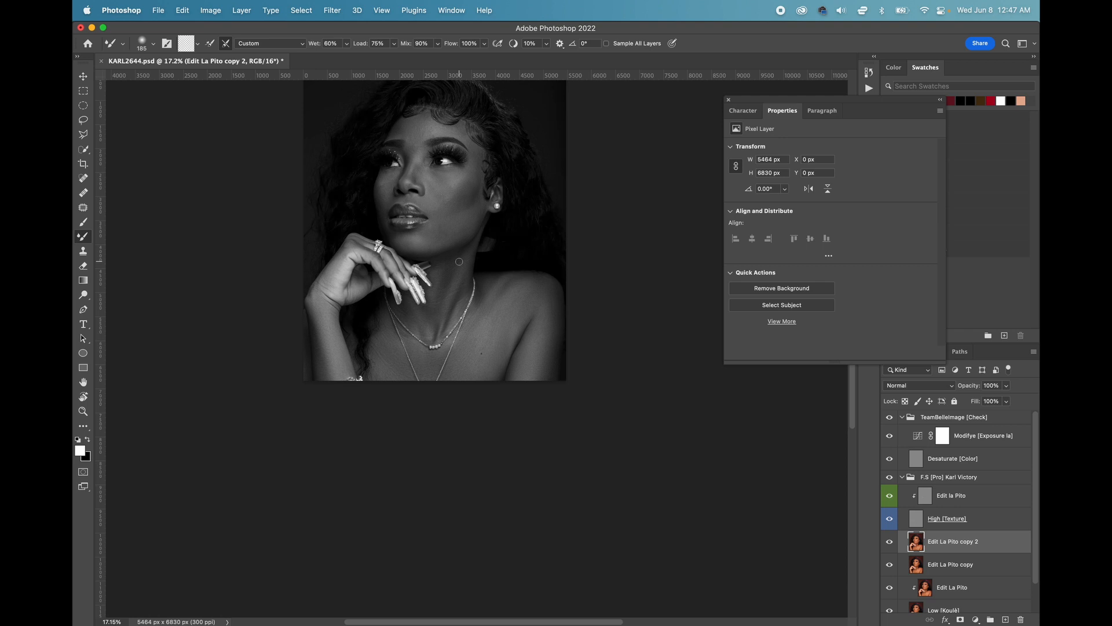
Step: Blend the neck shadow under the jaw with the Mixer Brush at 284 px and refine it up to the jawline at 201 px
{"action": "right_click", "coordinate": [458, 261]}
{"action": "left_click_drag", "start_coordinate": [554, 301], "coordinate": [574, 301]}
{"action": "mouse_move", "coordinate": [443, 283]}
{"action": "left_mouse_down"}
{"action": "mouse_move", "coordinate": [441, 297]}
{"action": "mouse_move", "coordinate": [446, 269]}
{"action": "left_mouse_up"}
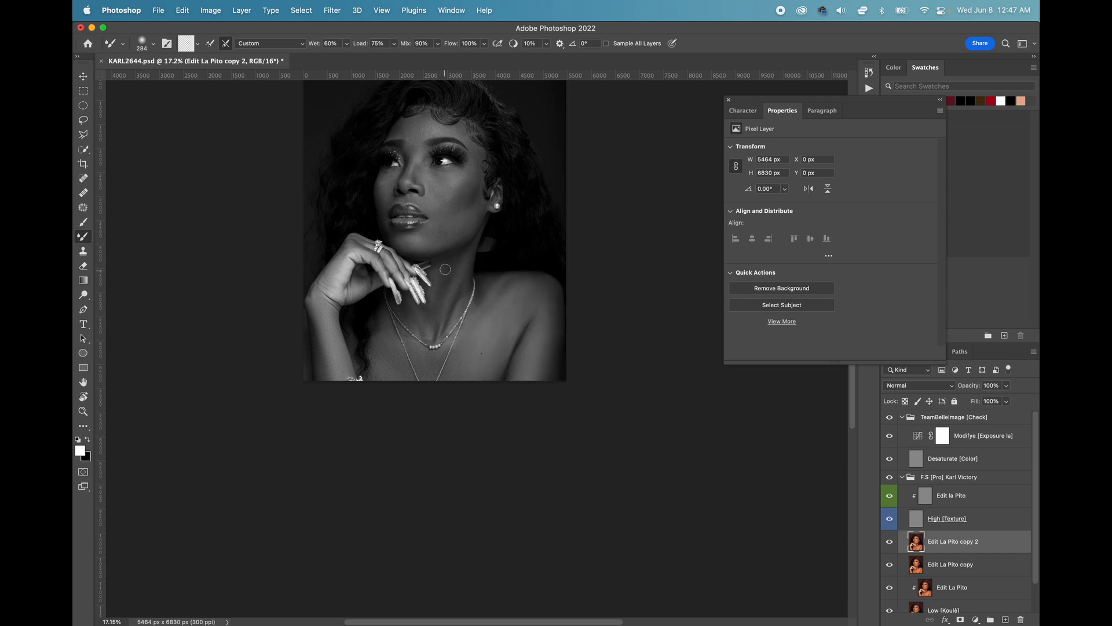
{"action": "right_click", "coordinate": [473, 278]}
{"action": "left_click_drag", "start_coordinate": [588, 302], "coordinate": [577, 302]}
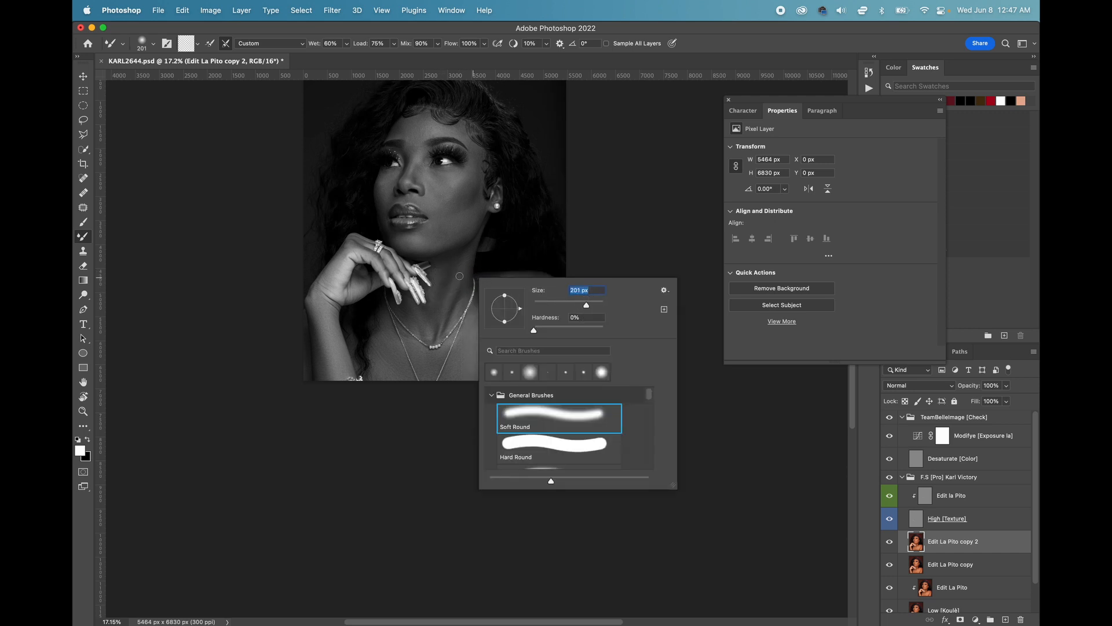
{"action": "left_click", "coordinate": [444, 267]}
{"action": "mouse_move", "coordinate": [443, 267]}
{"action": "left_mouse_down"}
{"action": "mouse_move", "coordinate": [435, 304]}
{"action": "mouse_move", "coordinate": [465, 272]}
{"action": "mouse_move", "coordinate": [445, 310]}
{"action": "mouse_move", "coordinate": [473, 251]}
{"action": "left_mouse_up"}
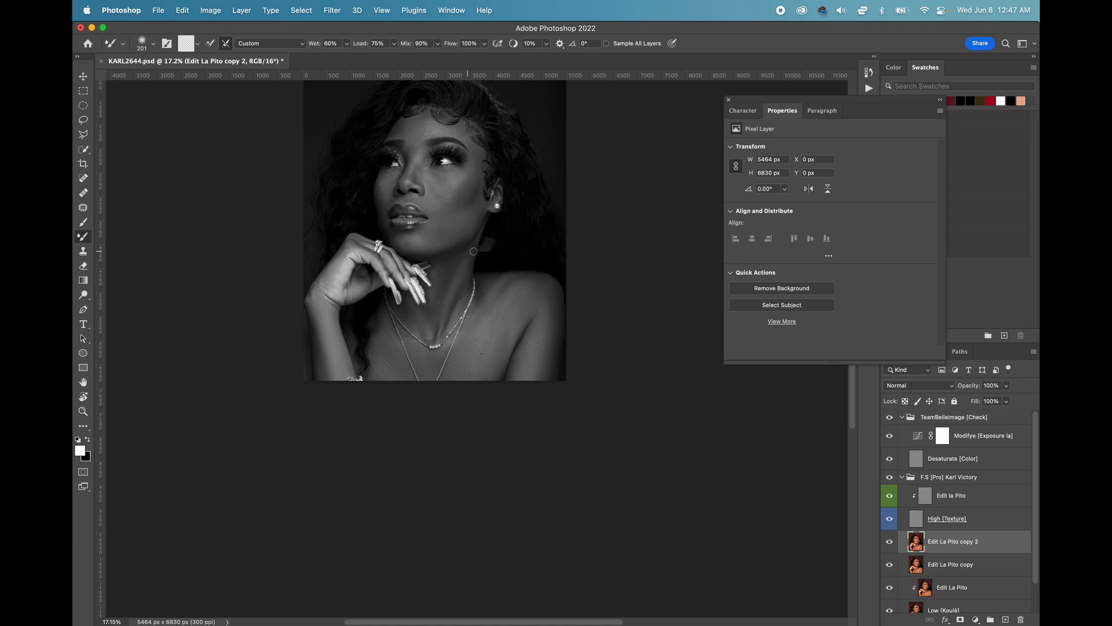
Step: Hide the TeamBelleImage [Check] group and duplicate the Edit La Pito copy 2 layer
{"action": "left_click", "coordinate": [890, 417]}
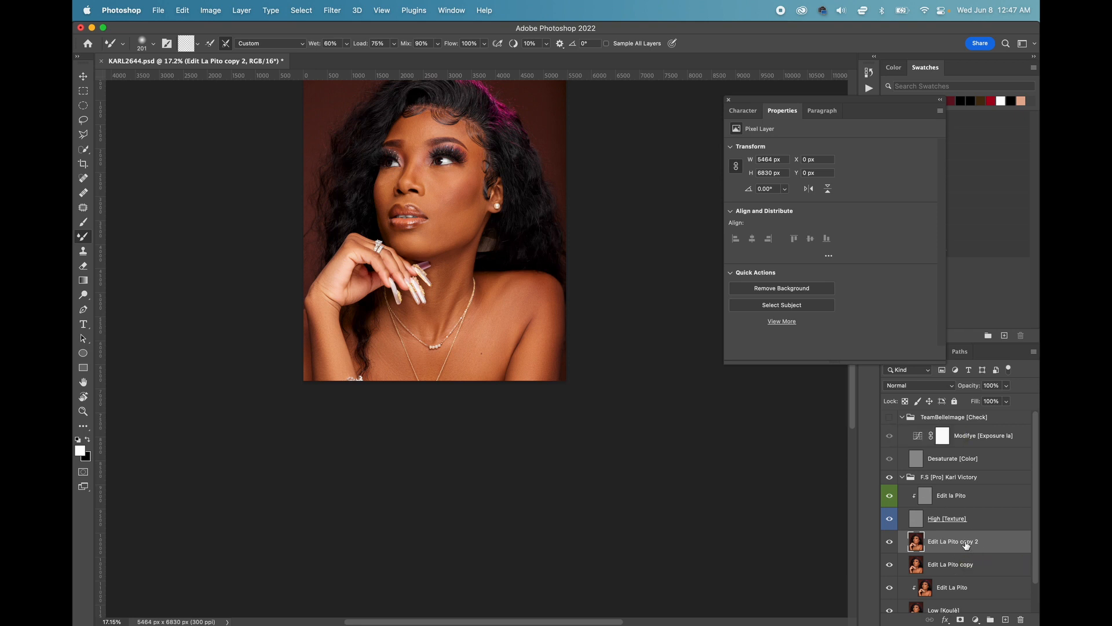
{"action": "key", "text": "super+j"}
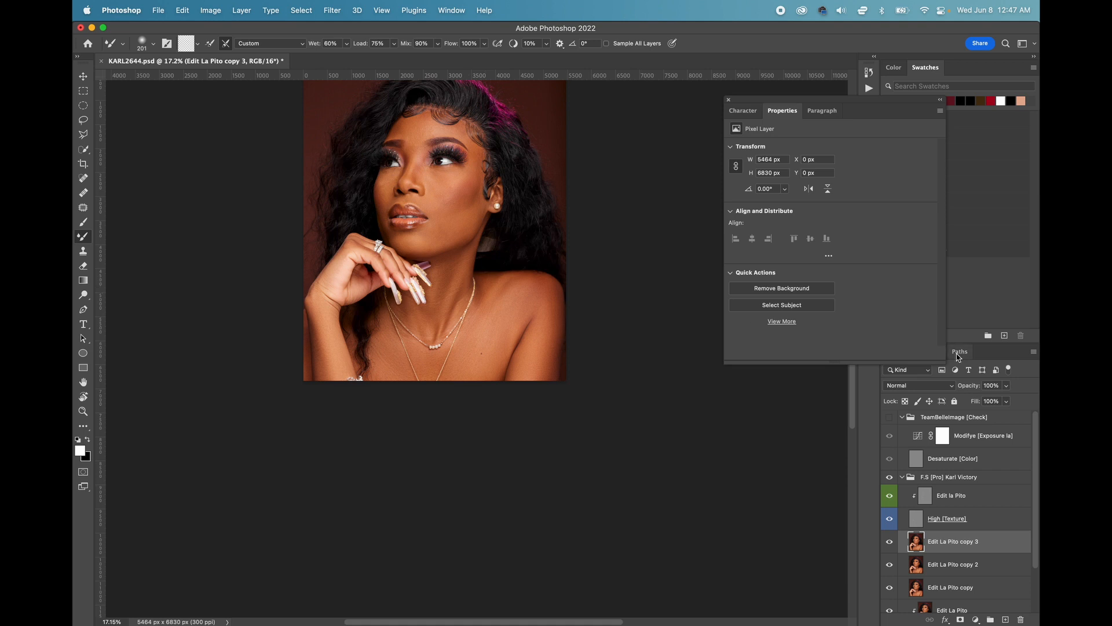
Step: Show the TeamBelleImage [Check] group and blend the wrist and palm skin with the Mixer Brush at 316 px
{"action": "left_click", "coordinate": [890, 417]}
{"action": "right_click", "coordinate": [379, 280]}
{"action": "left_click_drag", "start_coordinate": [492, 306], "coordinate": [495, 307]}
{"action": "left_click", "coordinate": [351, 298]}
{"action": "left_click_drag", "start_coordinate": [361, 286], "coordinate": [371, 288]}
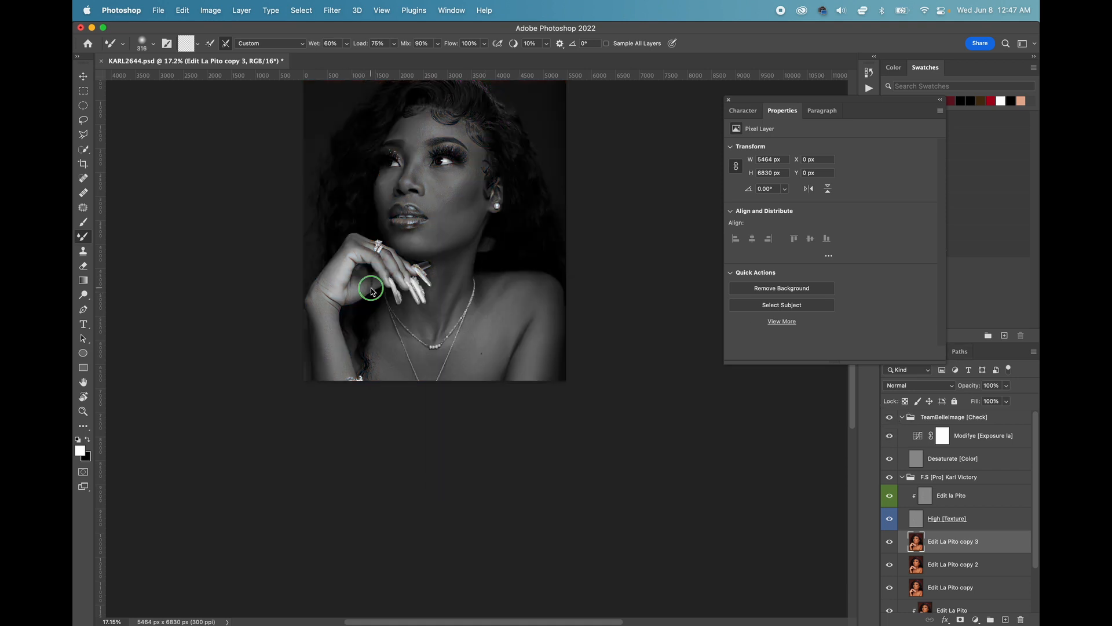
Step: Reduce the Mixer Brush to 194 px, blend the back of the hand, and hide the TeamBelleImage [Check] group
{"action": "right_click", "coordinate": [371, 291]}
{"action": "left_click", "coordinate": [344, 266]}
{"action": "left_click", "coordinate": [889, 417]}
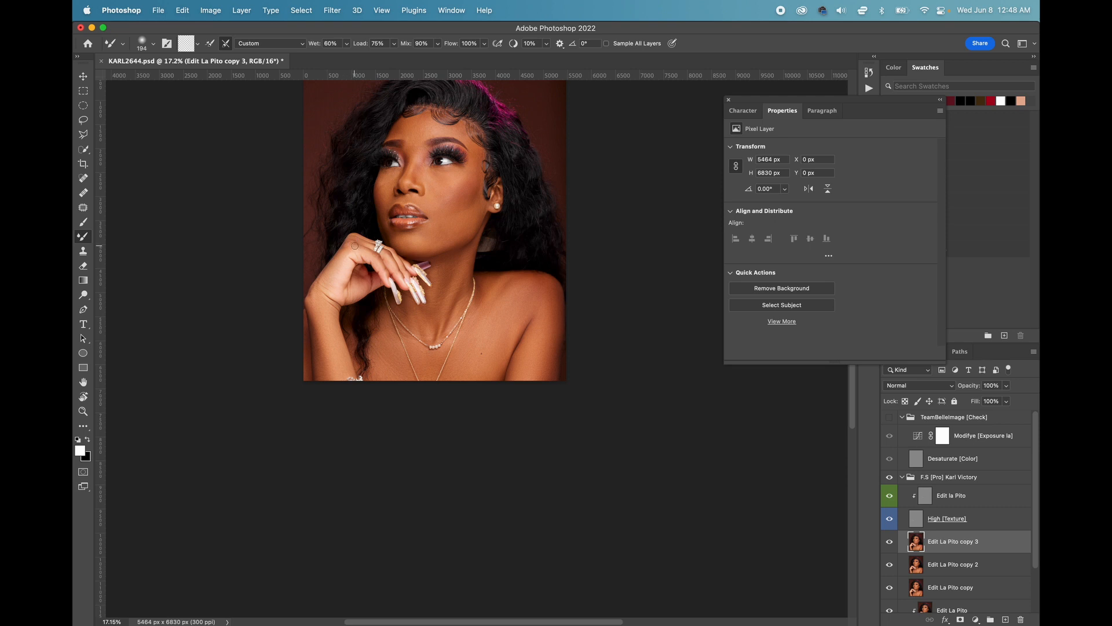
Step: Show the TeamBelleImage [Check] group and darken its Modifye [Exposure la] curve to input 158, output 77
{"action": "left_click", "coordinate": [890, 417]}
{"action": "left_click", "coordinate": [917, 436]}
{"action": "left_click_drag", "start_coordinate": [856, 256], "coordinate": [858, 275]}
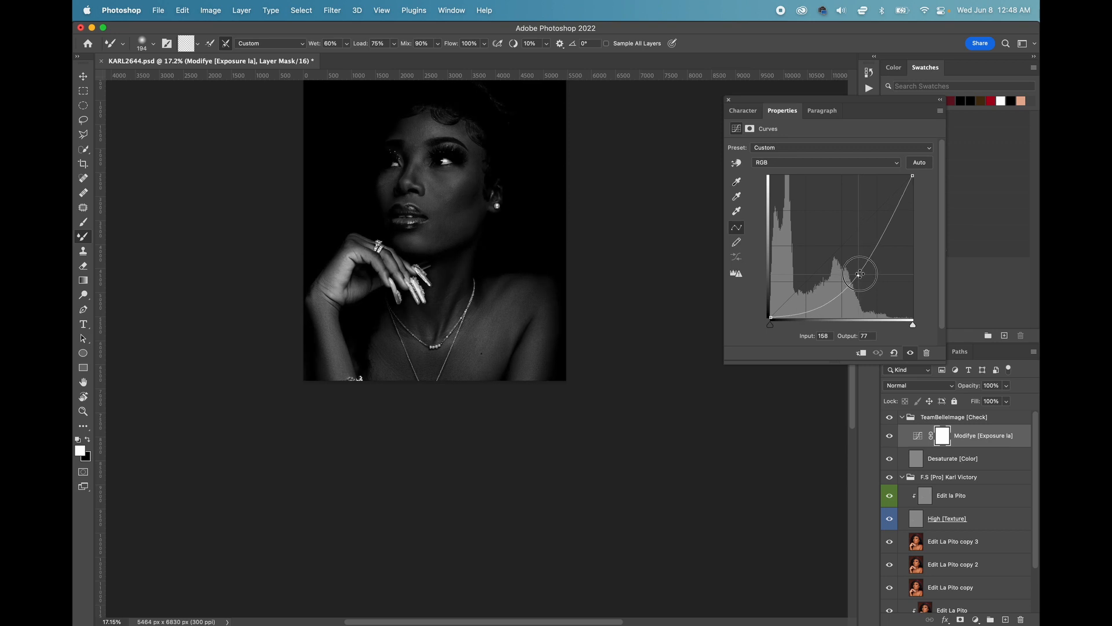
Step: On Edit La Pito copy 3, blend the upper back of the hand with the Mixer Brush at 95 px
{"action": "left_click", "coordinate": [940, 544]}
{"action": "right_click", "coordinate": [377, 272]}
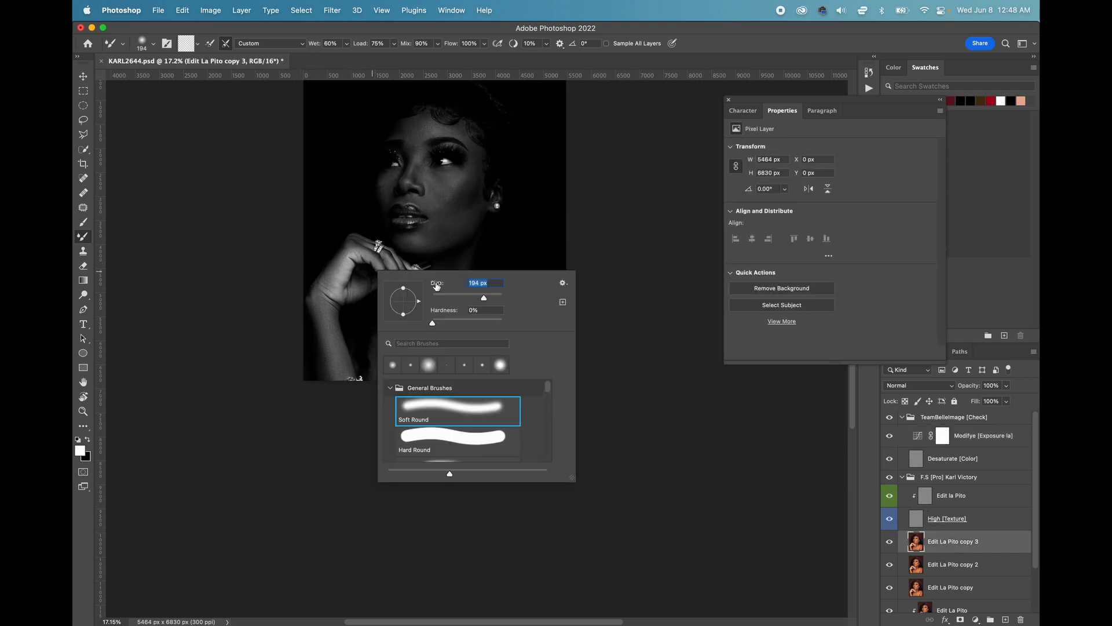
{"action": "left_click", "coordinate": [349, 248]}
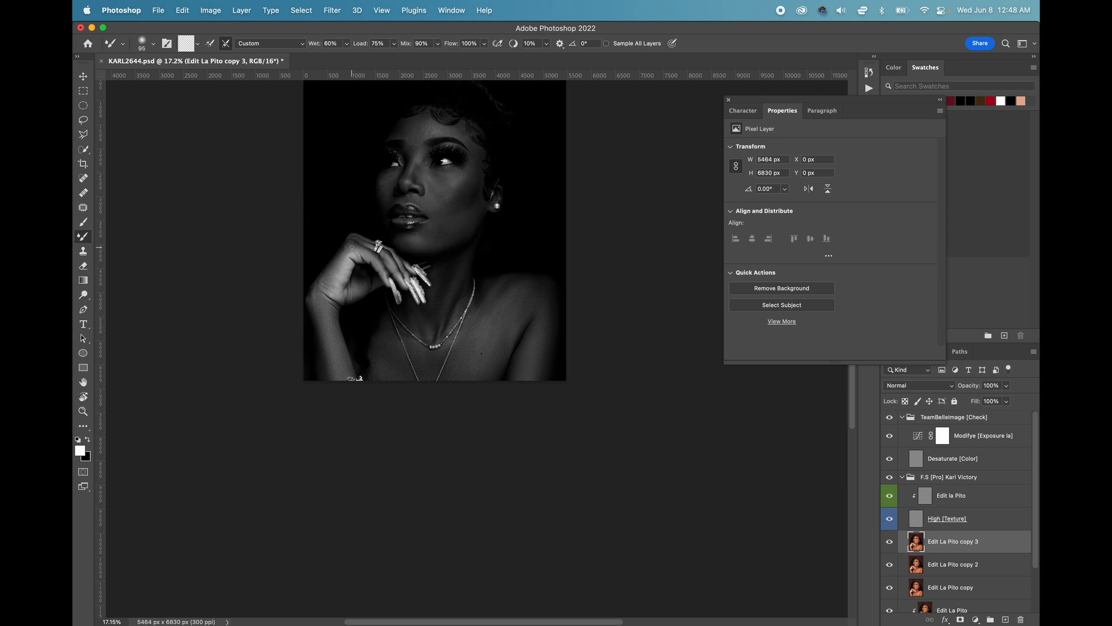
Step: Blend the skin on the fingers and set the Mixer Brush to 94 px
{"action": "right_click", "coordinate": [418, 266]}
{"action": "left_click", "coordinate": [511, 292]}
{"action": "left_click", "coordinate": [399, 275]}
{"action": "right_click", "coordinate": [404, 270]}
{"action": "left_click", "coordinate": [404, 270]}
Step: Brighten the Modifye [Exposure la] curve to input 131, output 78, and reselect Edit La Pito copy 3
{"action": "left_click", "coordinate": [921, 438]}
{"action": "left_click_drag", "start_coordinate": [856, 271], "coordinate": [844, 270]}
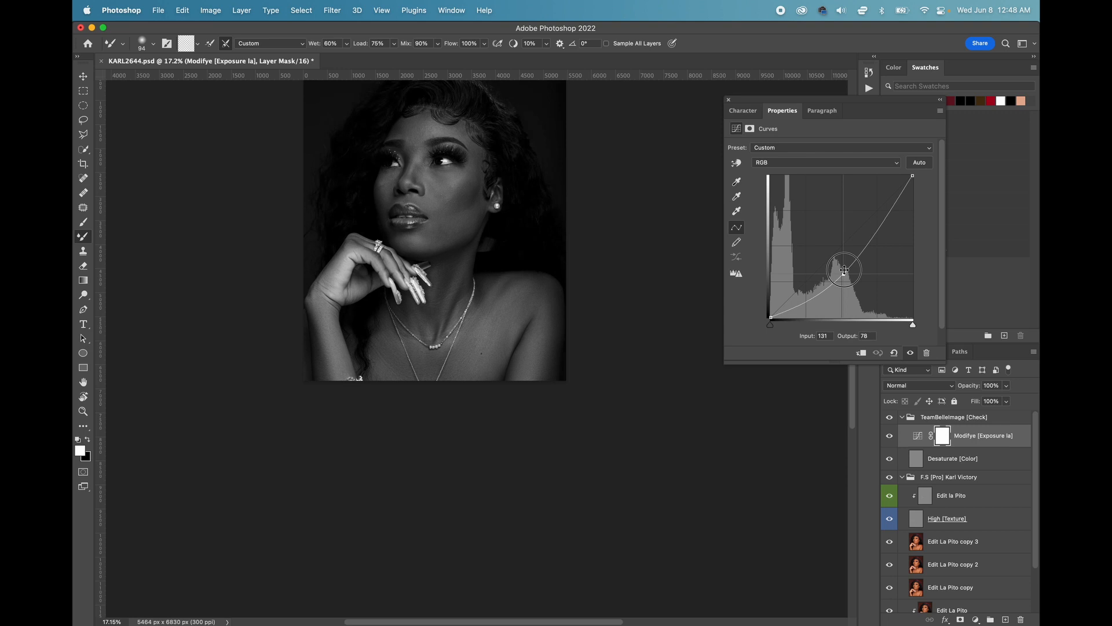
{"action": "left_click", "coordinate": [954, 542]}
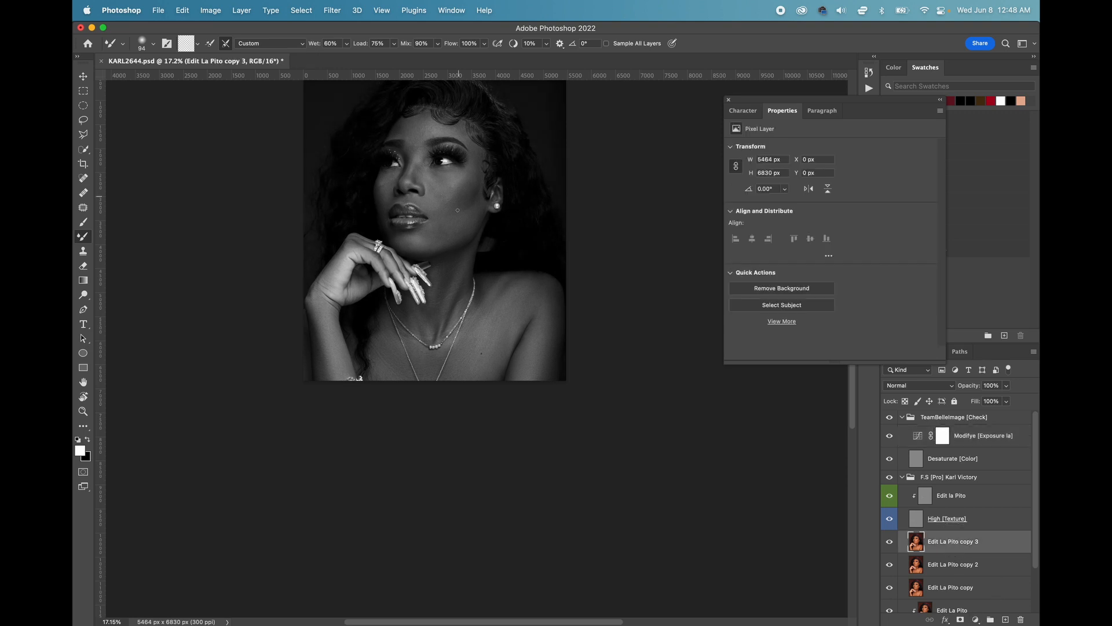
Step: Set the Mixer Brush to 118 px and blend the lower neck skin beside the fingernails
{"action": "right_click", "coordinate": [436, 301]}
{"action": "left_click_drag", "start_coordinate": [558, 330], "coordinate": [563, 331]}
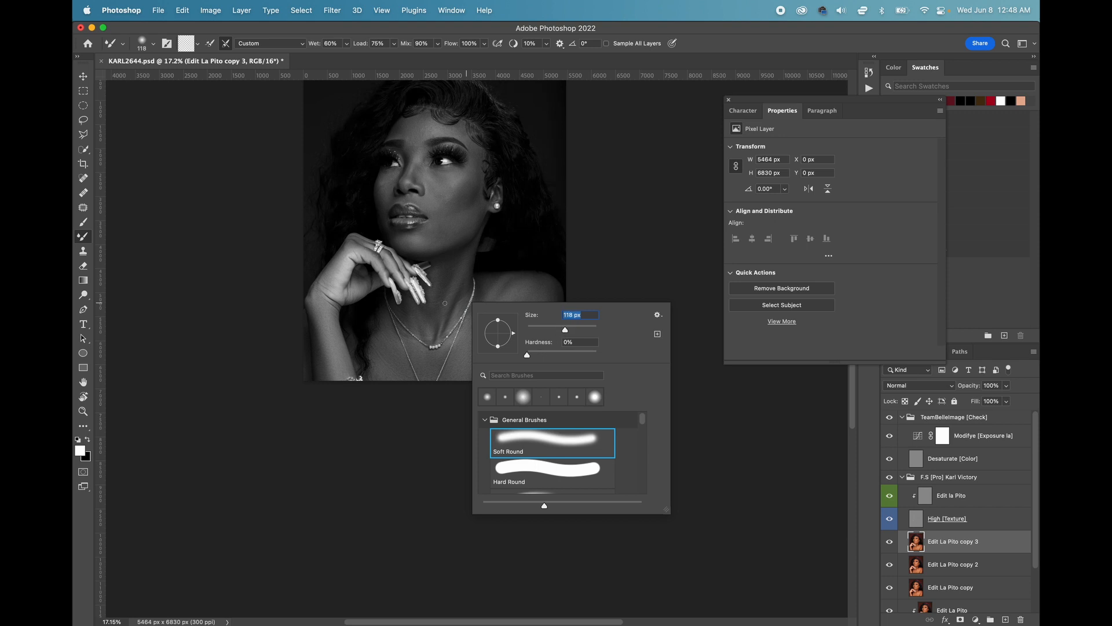
{"action": "left_click", "coordinate": [439, 297]}
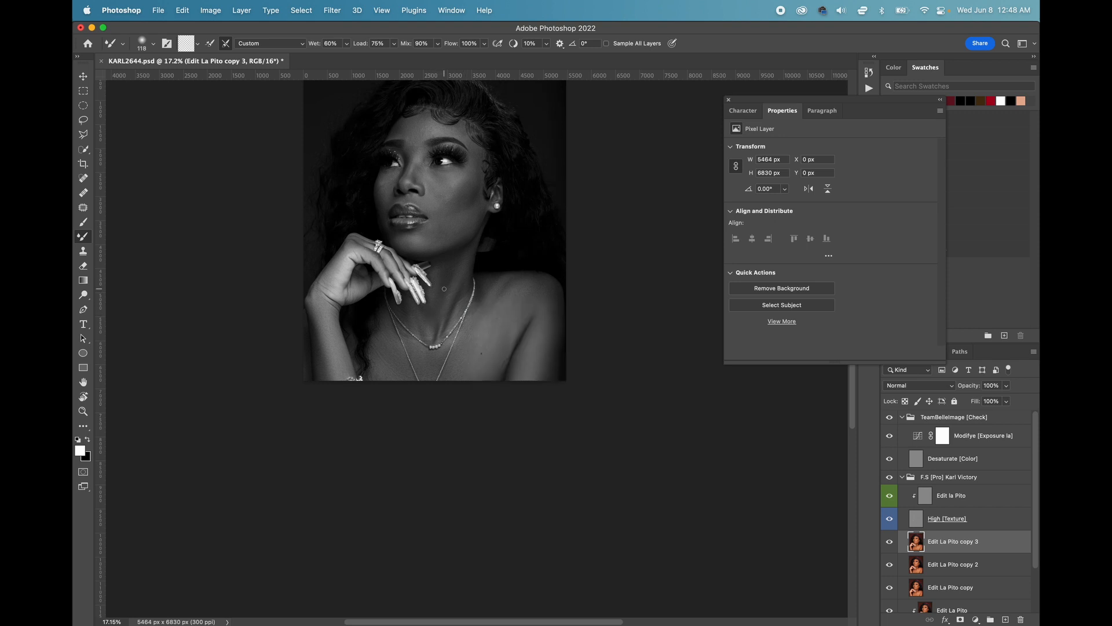
Step: Enlarge the Mixer Brush, blend the top of the shoulder, and hide the TeamBelleImage [Check] group
{"action": "right_click", "coordinate": [509, 273]}
{"action": "left_click_drag", "start_coordinate": [620, 308], "coordinate": [632, 308]}
{"action": "left_click", "coordinate": [499, 280]}
{"action": "left_click", "coordinate": [889, 417]}
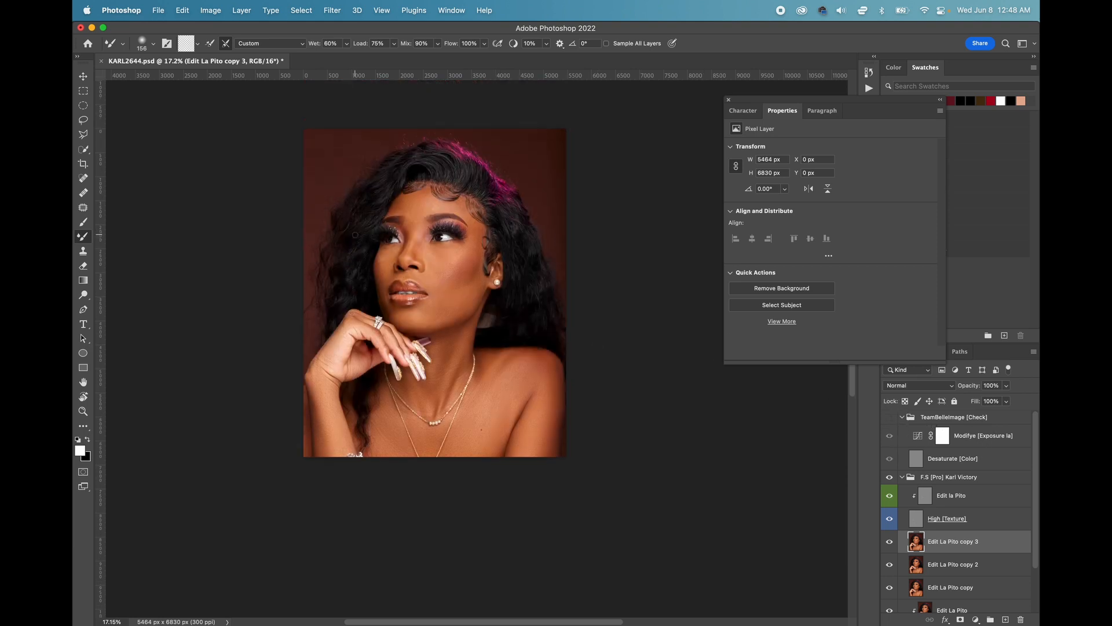
Step: Select the Edit la Pito layer above High [Texture] and set the Clone Stamp to 28 px with 65% hardness
{"action": "scroll", "coordinate": [286, 417], "scroll_direction": "up", "scroll_amount": 5}
{"action": "scroll", "coordinate": [286, 415], "scroll_direction": "down", "scroll_amount": 4}
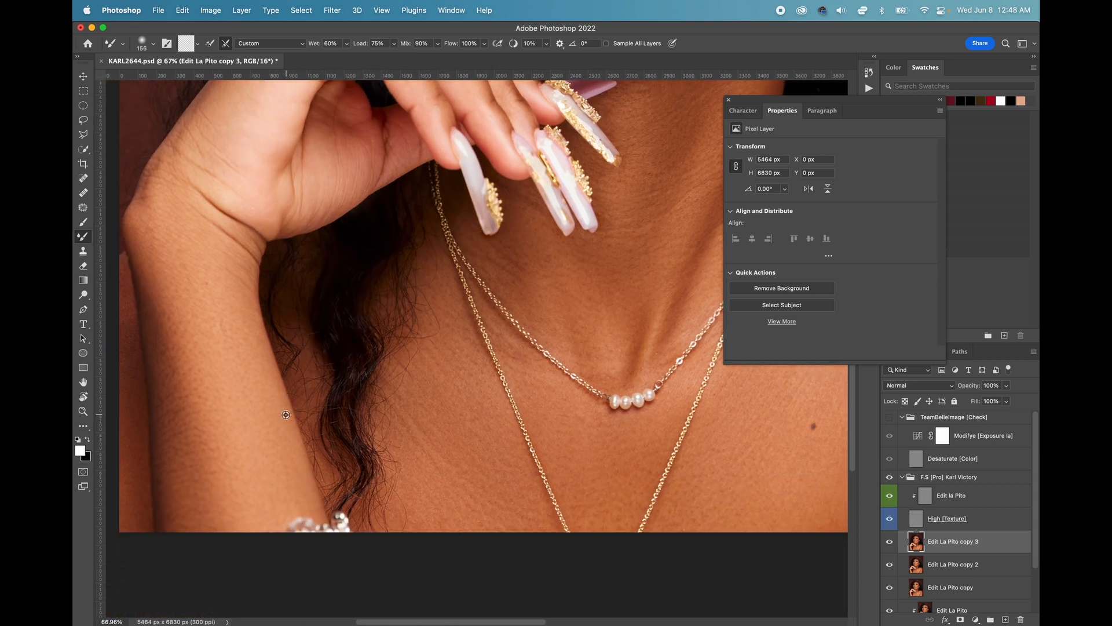
{"action": "scroll", "coordinate": [286, 415], "scroll_direction": "down", "scroll_amount": 5}
{"action": "scroll", "coordinate": [496, 398], "scroll_direction": "up", "scroll_amount": 4}
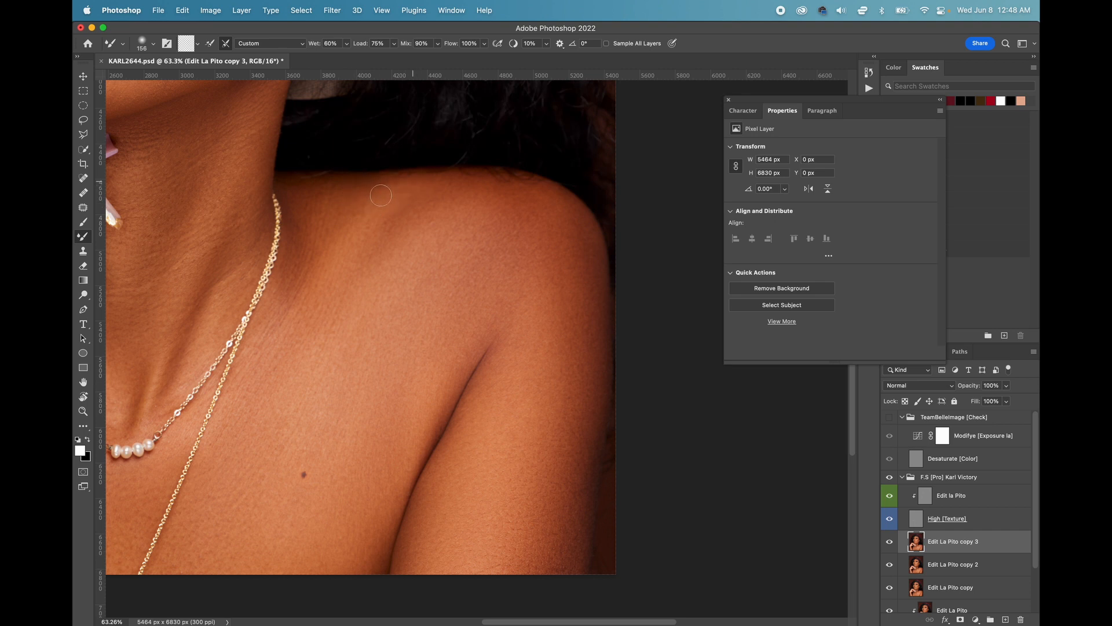
{"action": "left_click", "coordinate": [937, 494]}
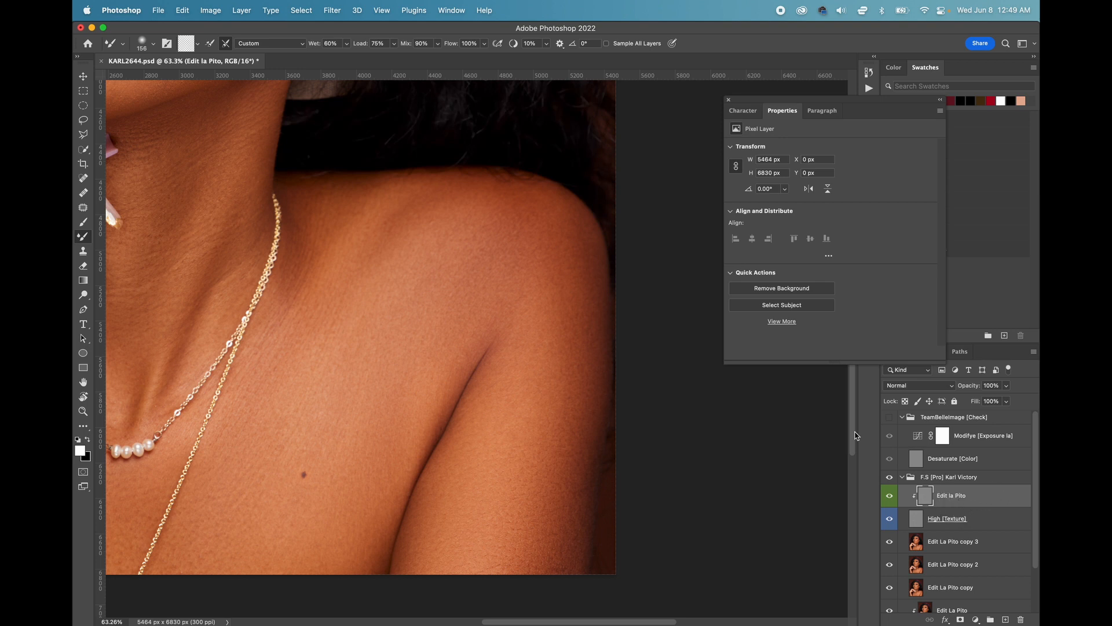
{"action": "key", "text": "s"}
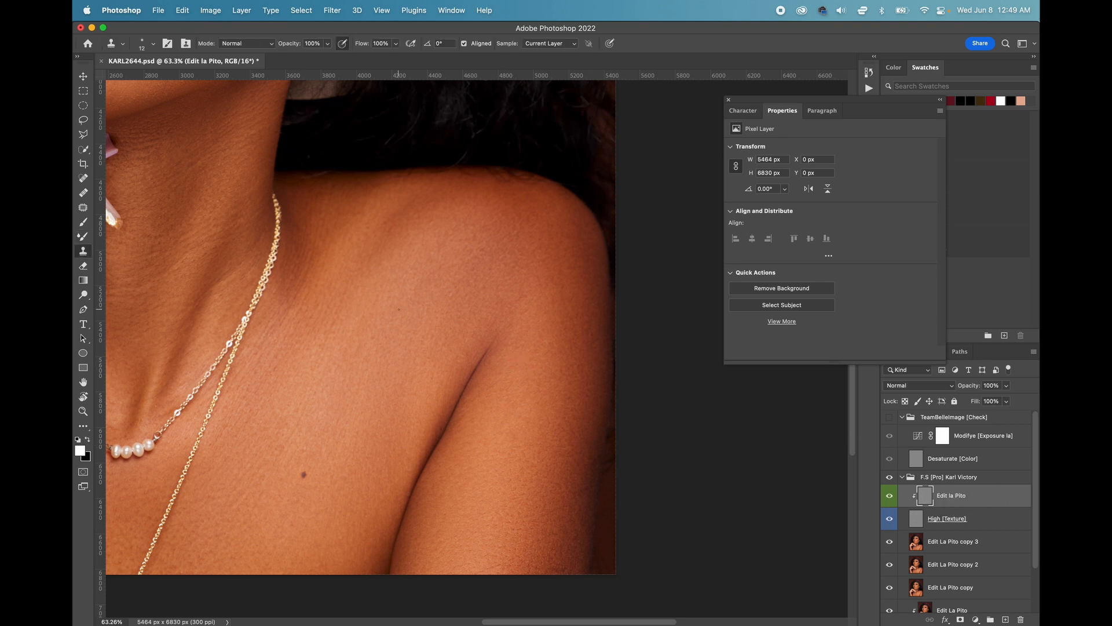
{"action": "right_click", "coordinate": [405, 311]}
{"action": "left_click_drag", "start_coordinate": [461, 360], "coordinate": [504, 365]}
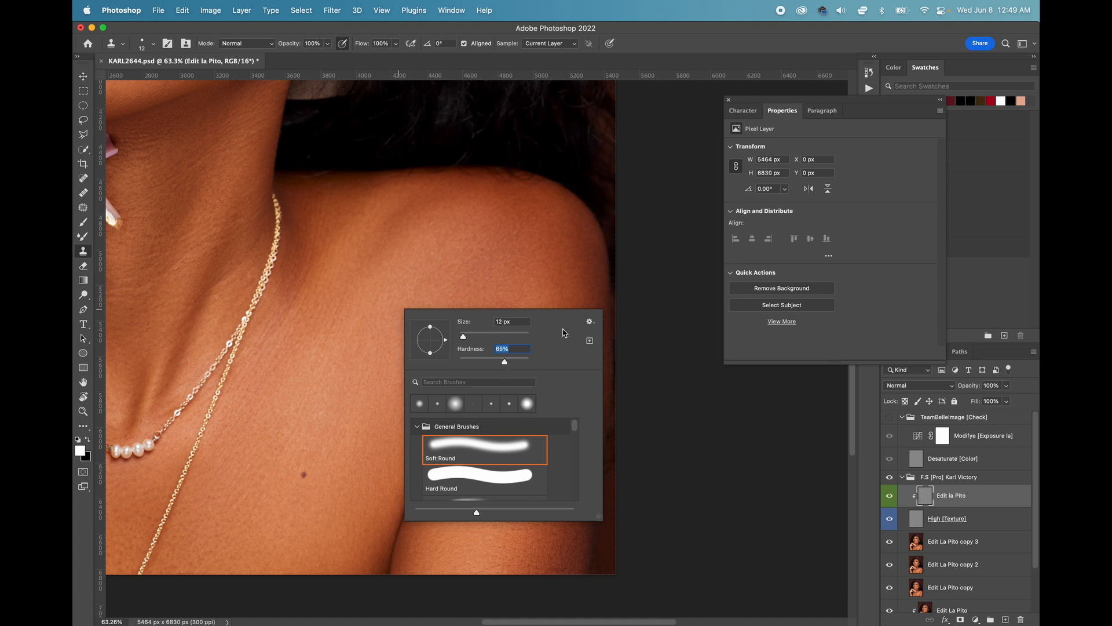
{"action": "right_click", "coordinate": [514, 252]}
{"action": "right_click", "coordinate": [439, 328]}
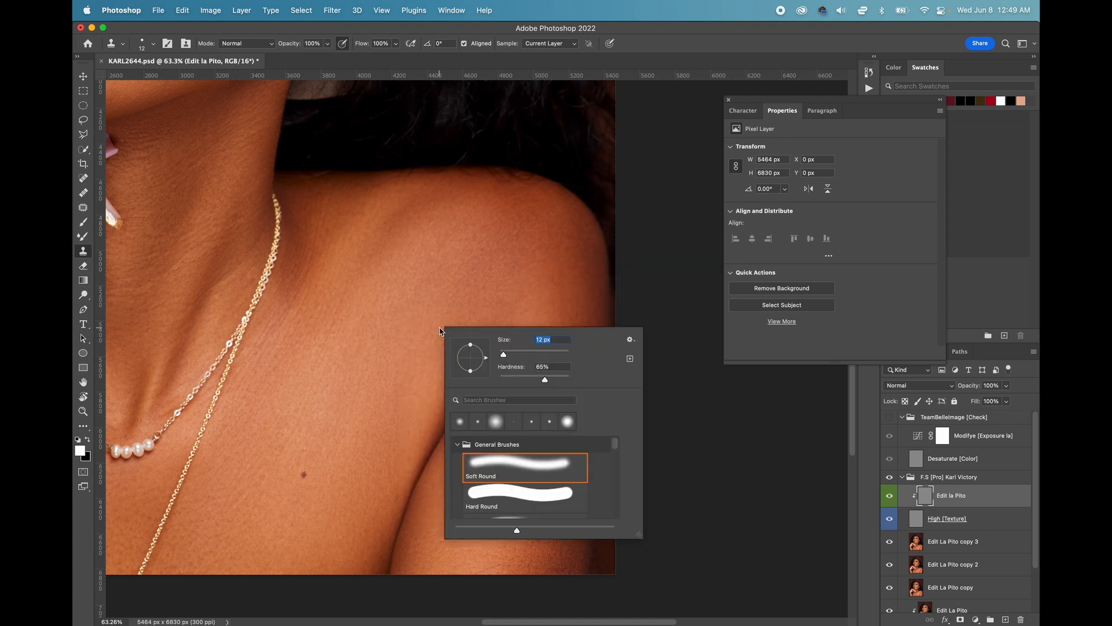
{"action": "left_click_drag", "start_coordinate": [503, 354], "coordinate": [509, 354]}
{"action": "left_click", "coordinate": [431, 297]}
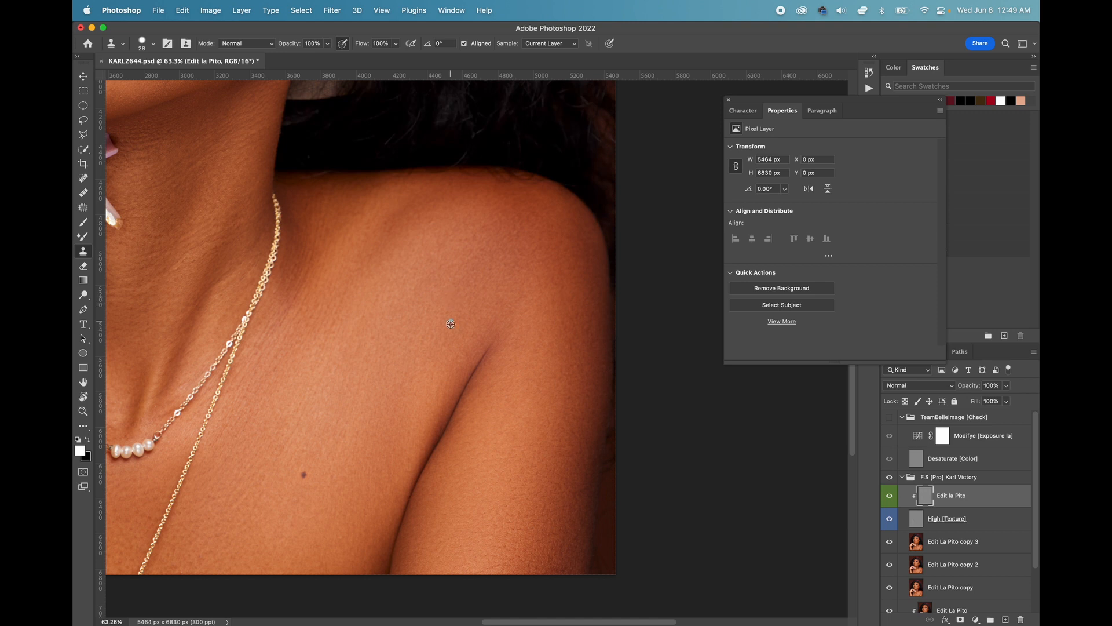
Step: Sample clean skin texture on the neck and clone it over uneven texture on the neck and chest
{"action": "scroll", "coordinate": [360, 428], "scroll_direction": "down", "scroll_amount": 3}
{"action": "scroll", "coordinate": [360, 429], "scroll_direction": "left", "scroll_amount": 6}
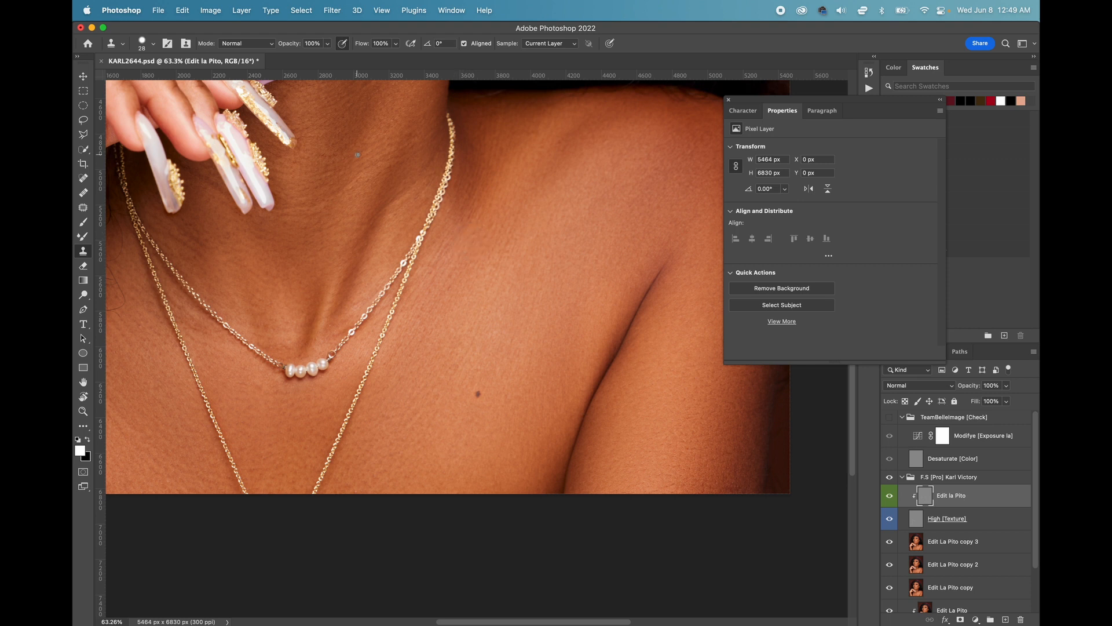
{"action": "scroll", "coordinate": [358, 154], "scroll_direction": "left", "scroll_amount": 4}
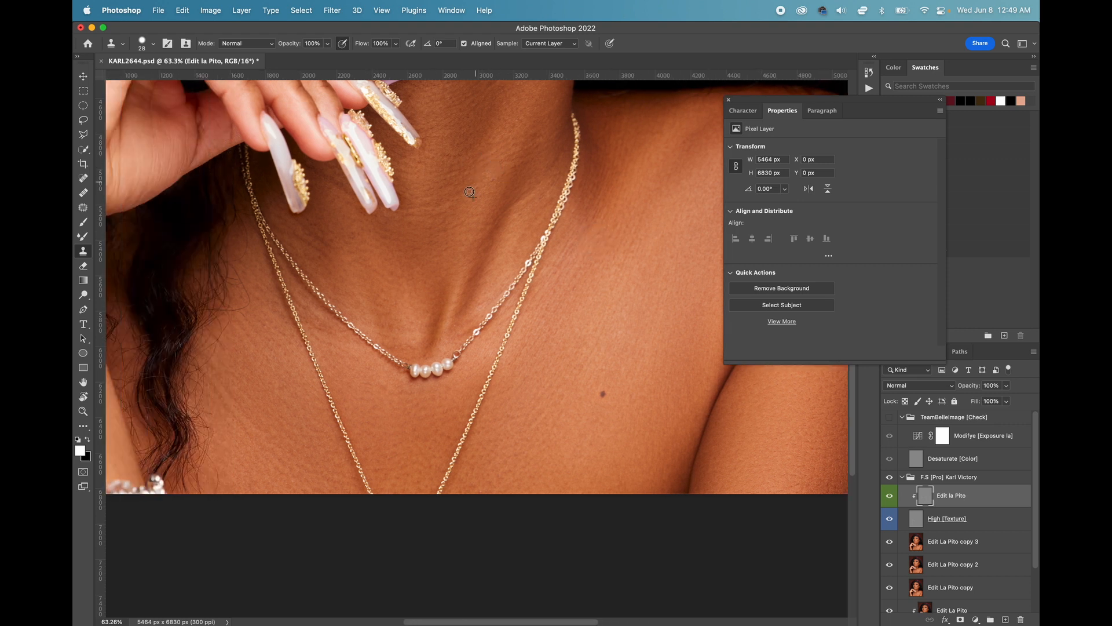
{"action": "left_click", "coordinate": [465, 234], "text": "alt"}
{"action": "scroll", "coordinate": [418, 229], "scroll_direction": "up", "scroll_amount": 3}
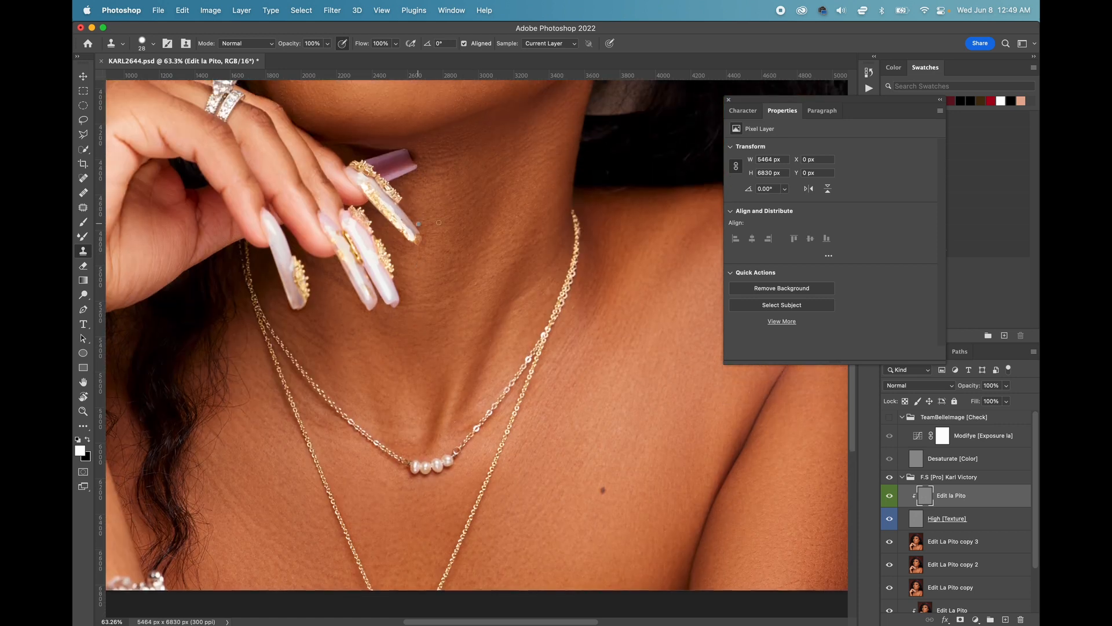
{"action": "scroll", "coordinate": [440, 182], "scroll_direction": "left", "scroll_amount": 3}
{"action": "scroll", "coordinate": [439, 191], "scroll_direction": "down", "scroll_amount": 3}
{"action": "scroll", "coordinate": [439, 190], "scroll_direction": "left", "scroll_amount": 3}
{"action": "scroll", "coordinate": [438, 197], "scroll_direction": "down", "scroll_amount": 2}
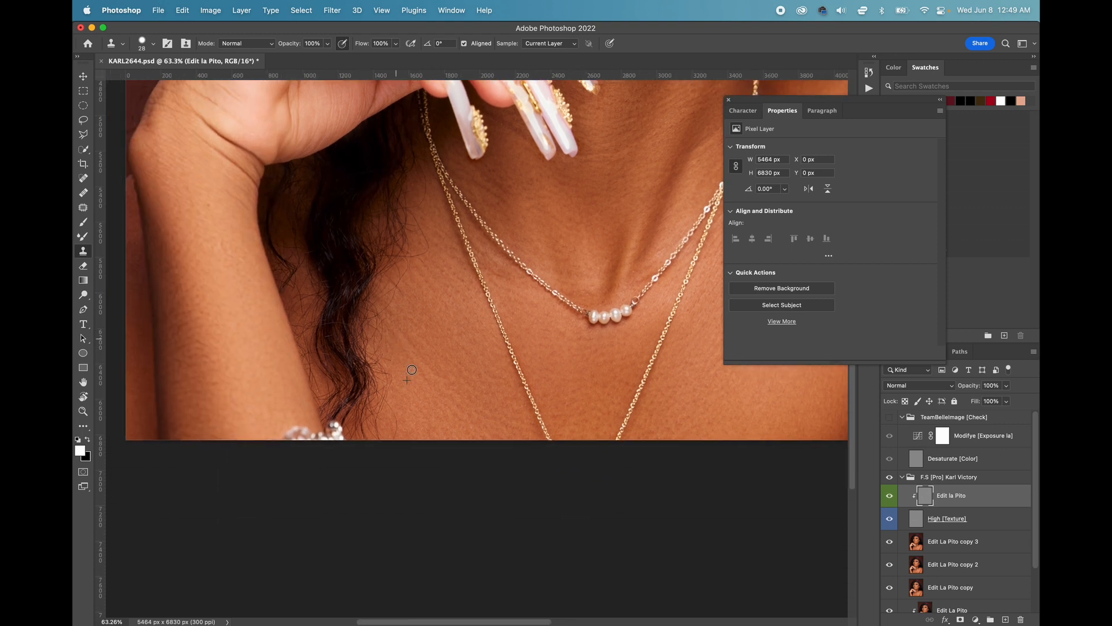
{"action": "scroll", "coordinate": [284, 343], "scroll_direction": "up", "scroll_amount": 3}
{"action": "scroll", "coordinate": [284, 343], "scroll_direction": "left", "scroll_amount": 2}
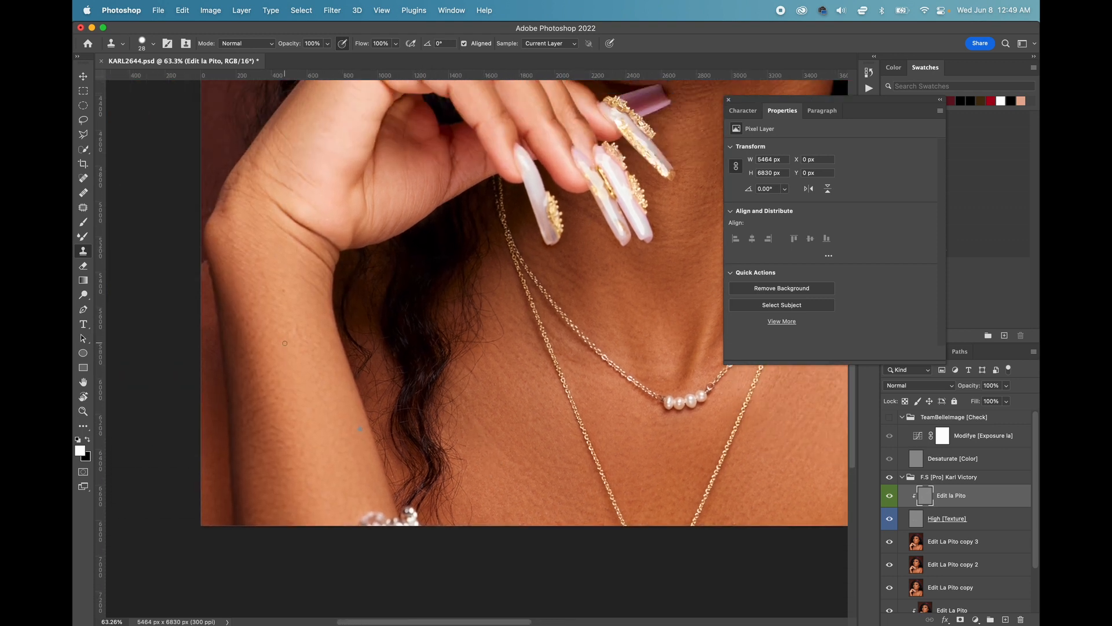
Step: Duplicate the Edit La Pito copy 3 layer and switch back to the Mixer Brush
{"action": "scroll", "coordinate": [284, 342], "scroll_direction": "up", "scroll_amount": 7}
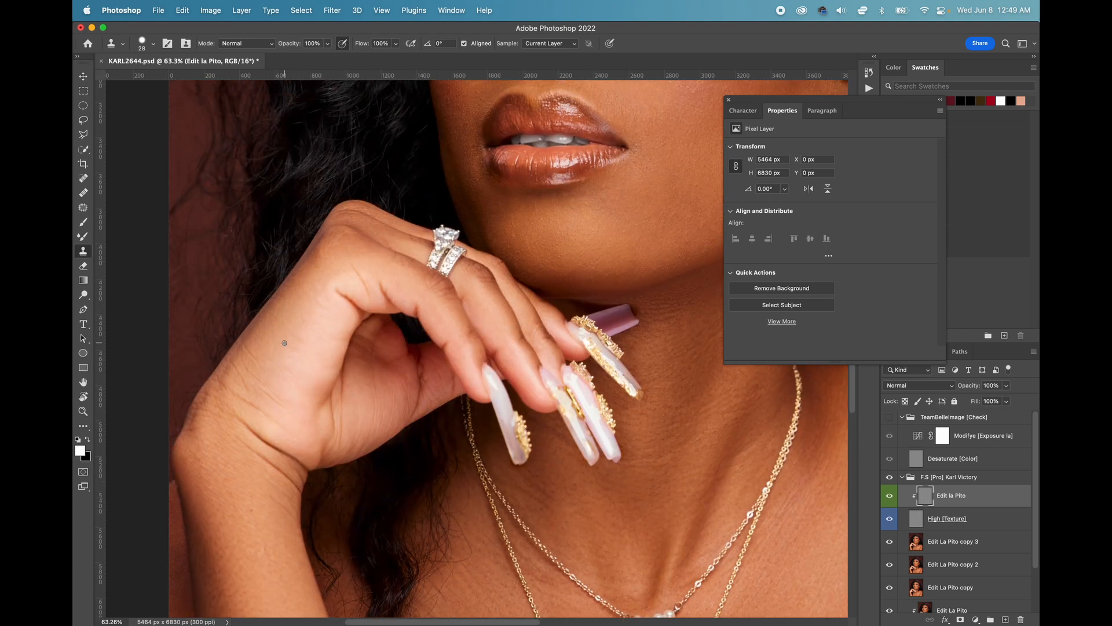
{"action": "scroll", "coordinate": [284, 343], "scroll_direction": "right", "scroll_amount": 7}
{"action": "scroll", "coordinate": [285, 343], "scroll_direction": "down", "scroll_amount": 5}
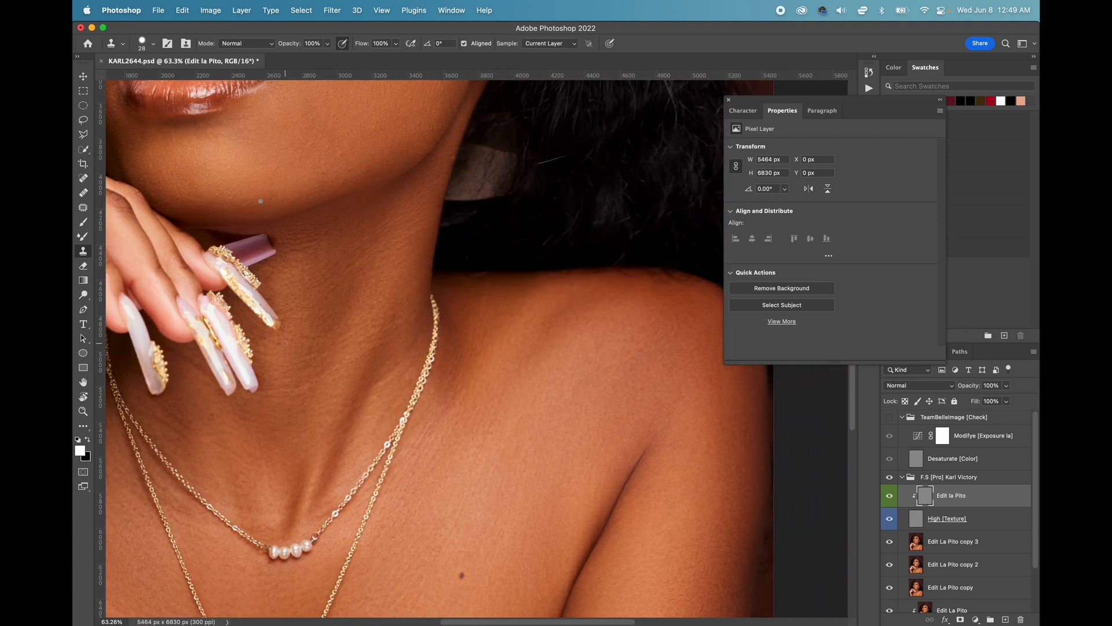
{"action": "scroll", "coordinate": [284, 343], "scroll_direction": "down", "scroll_amount": 5}
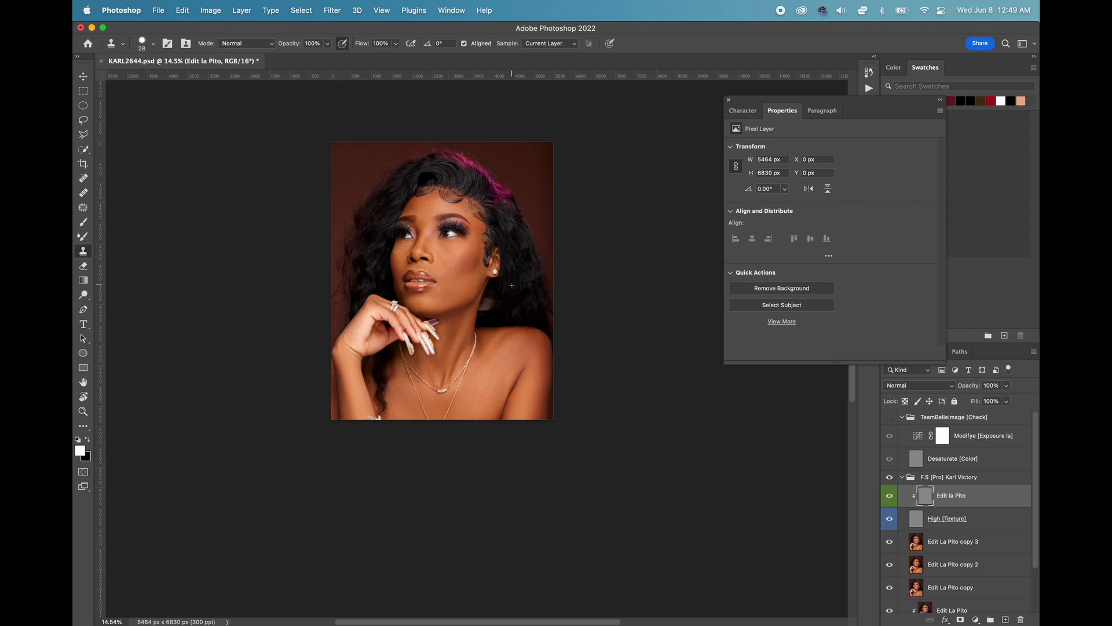
{"action": "scroll", "coordinate": [540, 273], "scroll_direction": "left", "scroll_amount": 4}
{"action": "scroll", "coordinate": [541, 273], "scroll_direction": "up", "scroll_amount": 2}
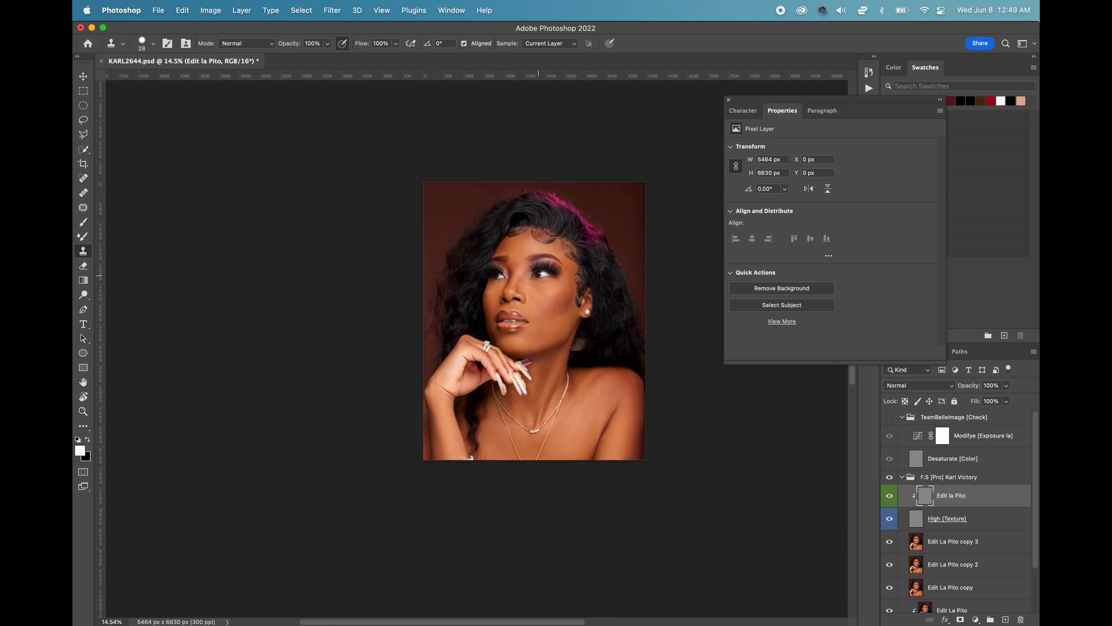
{"action": "left_click", "coordinate": [948, 543]}
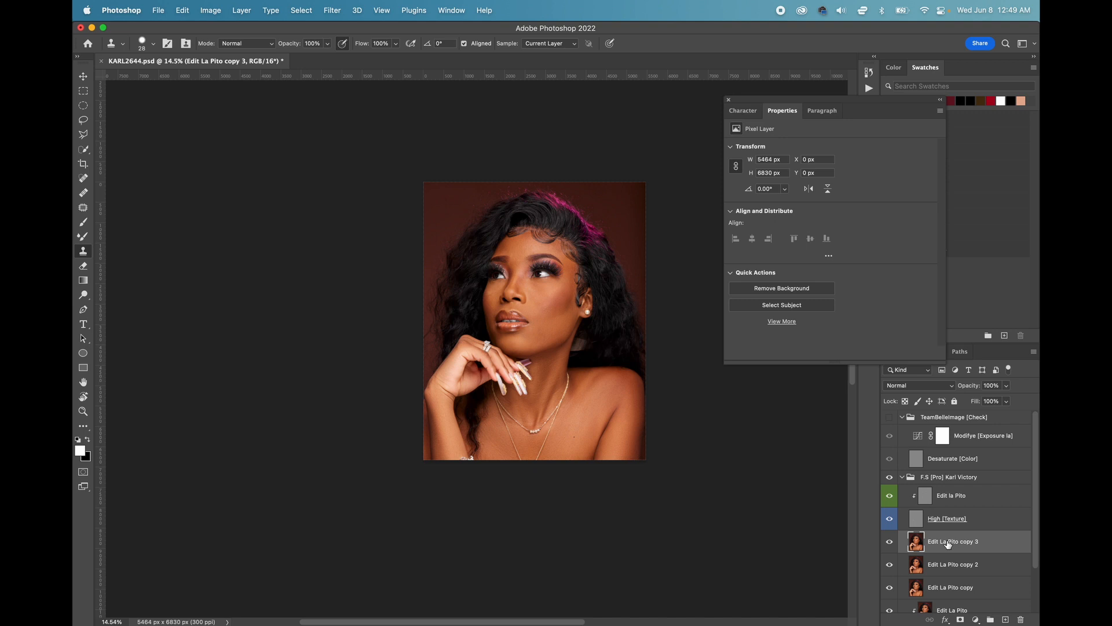
{"action": "key", "text": "b"}
{"action": "key", "text": "super+j"}
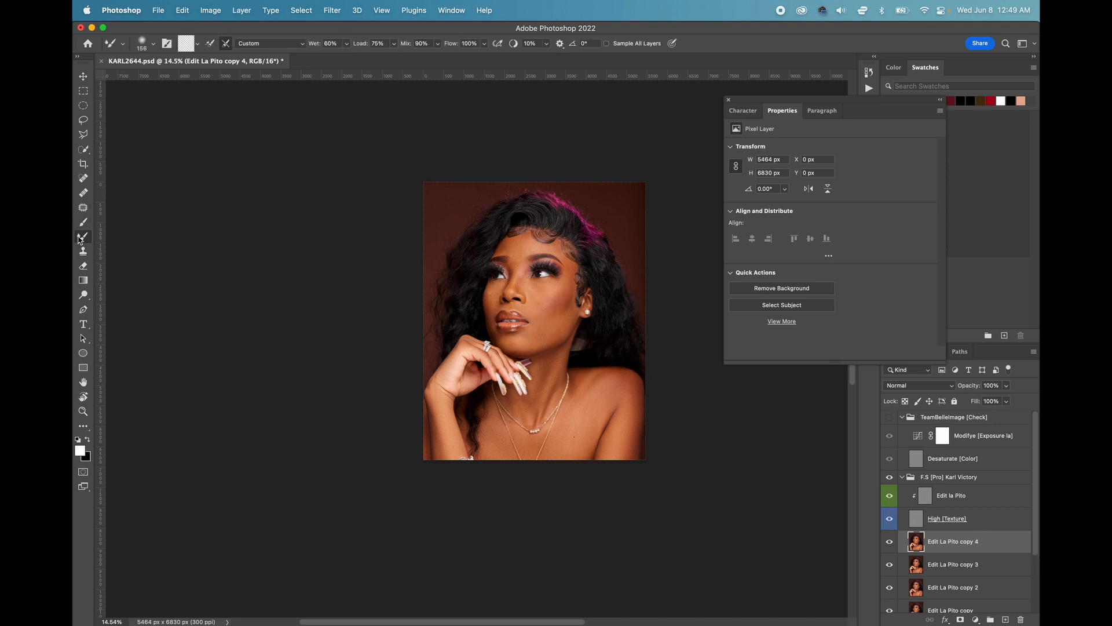
Step: Set the Mixer Brush to 121 px and show the TeamBelleImage [Check] group
{"action": "right_click", "coordinate": [467, 286]}
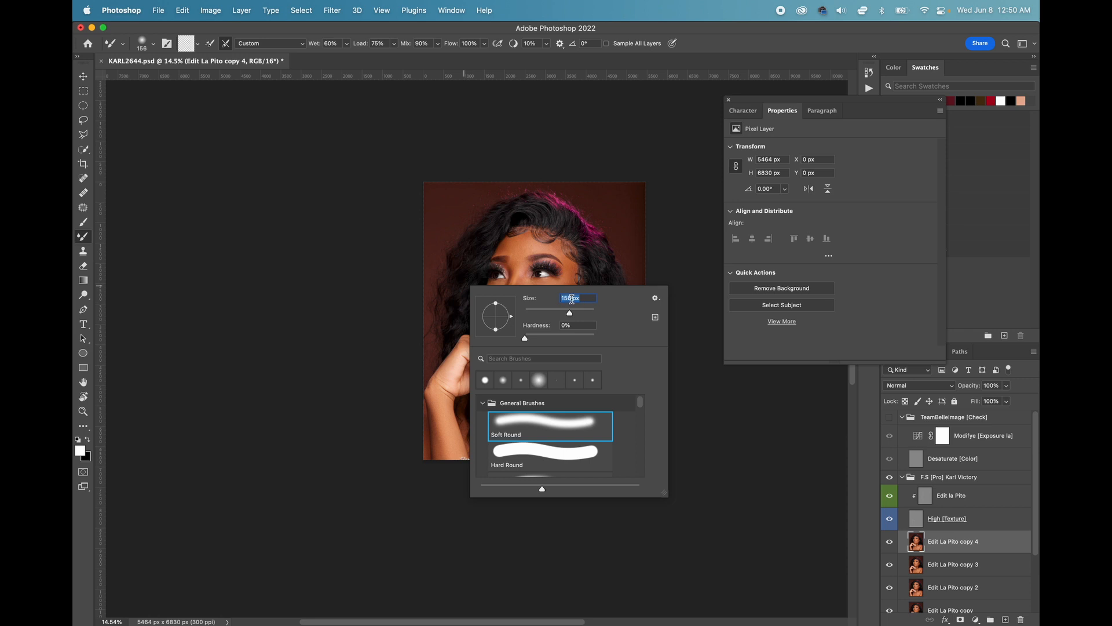
{"action": "scroll", "coordinate": [368, 179], "scroll_direction": "down", "scroll_amount": 2}
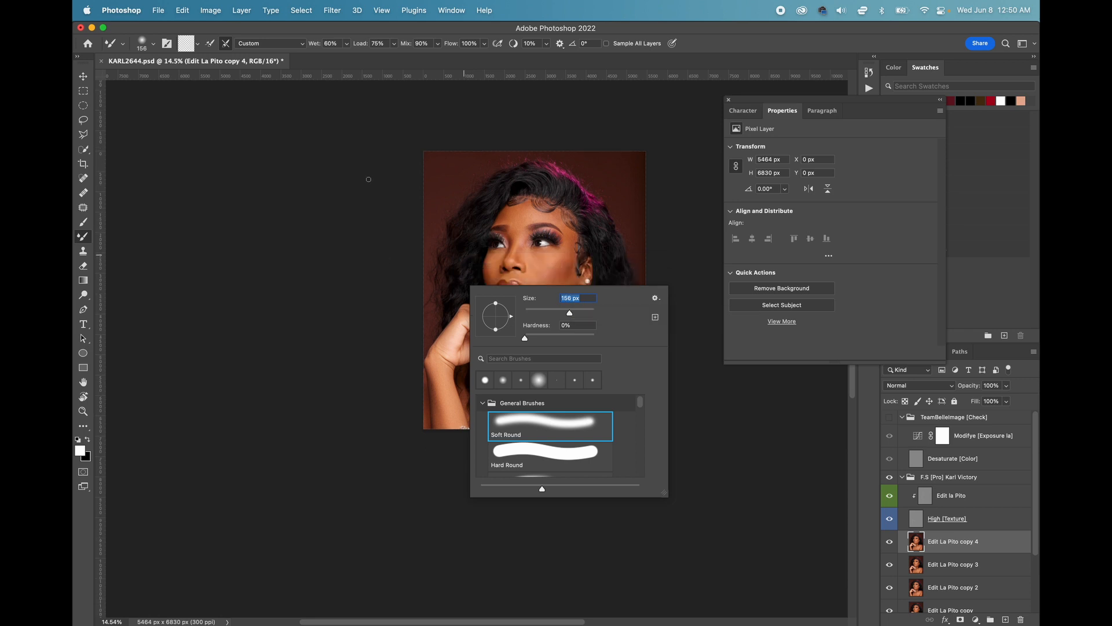
{"action": "right_click", "coordinate": [443, 194]}
{"action": "mouse_move", "coordinate": [550, 222]}
{"action": "left_mouse_down"}
{"action": "mouse_move", "coordinate": [572, 223]}
{"action": "mouse_move", "coordinate": [515, 222]}
{"action": "left_mouse_up"}
{"action": "scroll", "coordinate": [389, 248], "scroll_direction": "right", "scroll_amount": 5}
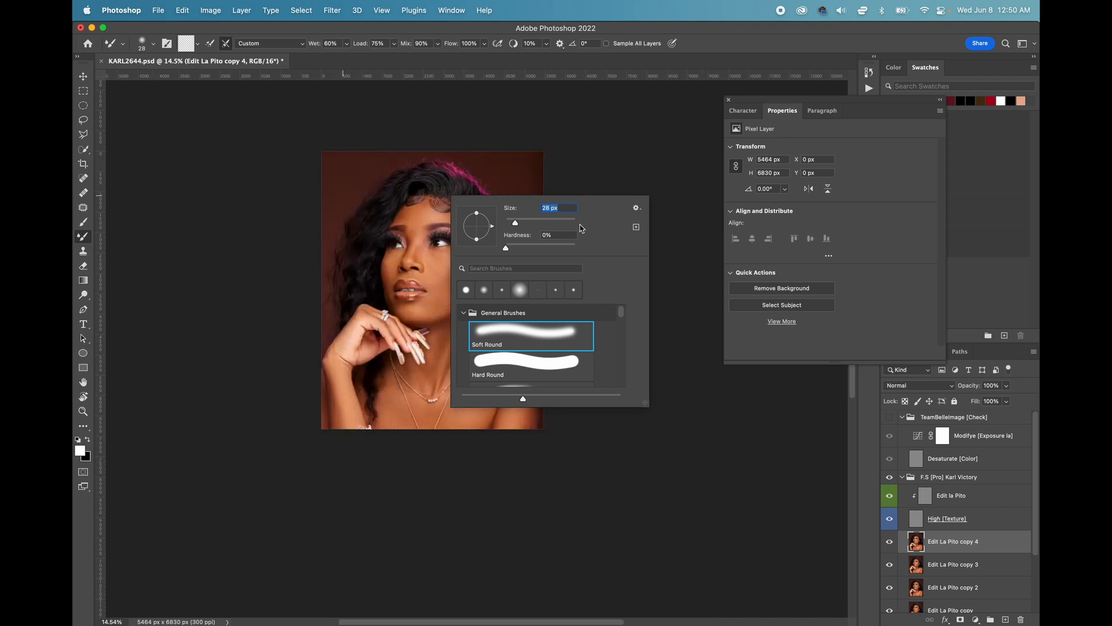
{"action": "left_click", "coordinate": [548, 222]}
{"action": "left_click", "coordinate": [558, 221]}
{"action": "left_click", "coordinate": [573, 223]}
{"action": "left_click_drag", "start_coordinate": [572, 223], "coordinate": [544, 223]}
{"action": "left_click", "coordinate": [889, 417]}
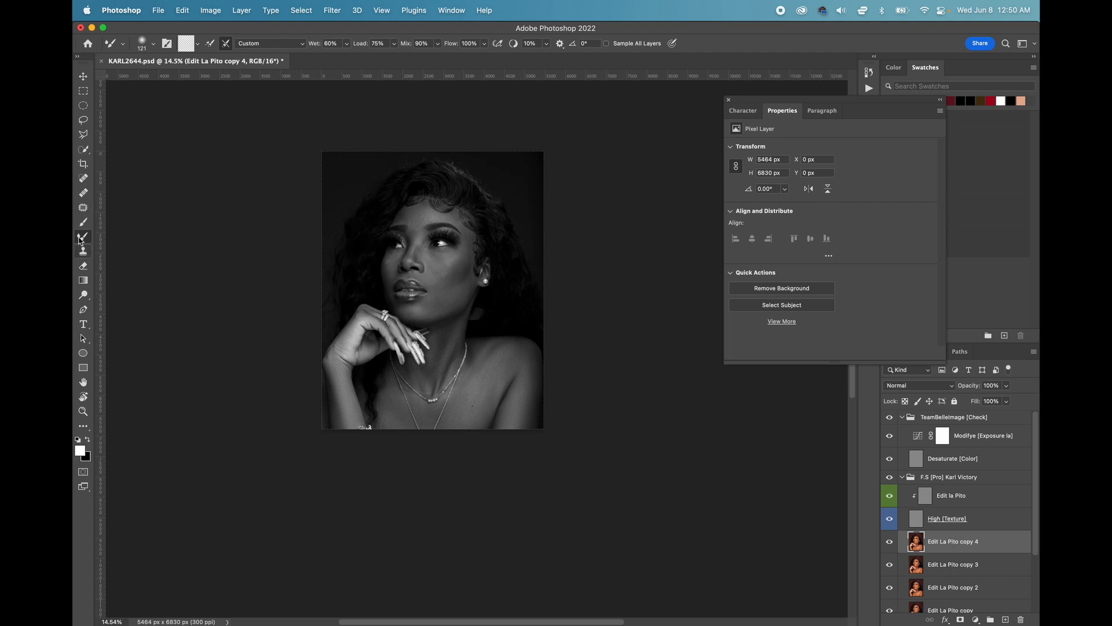
Step: Enlarge the Mixer Brush to 284 px and blend the cheek skin on Edit La Pito copy 4
{"action": "scroll", "coordinate": [521, 324], "scroll_direction": "left", "scroll_amount": 3}
{"action": "right_click", "coordinate": [543, 335]}
{"action": "left_click", "coordinate": [657, 361]}
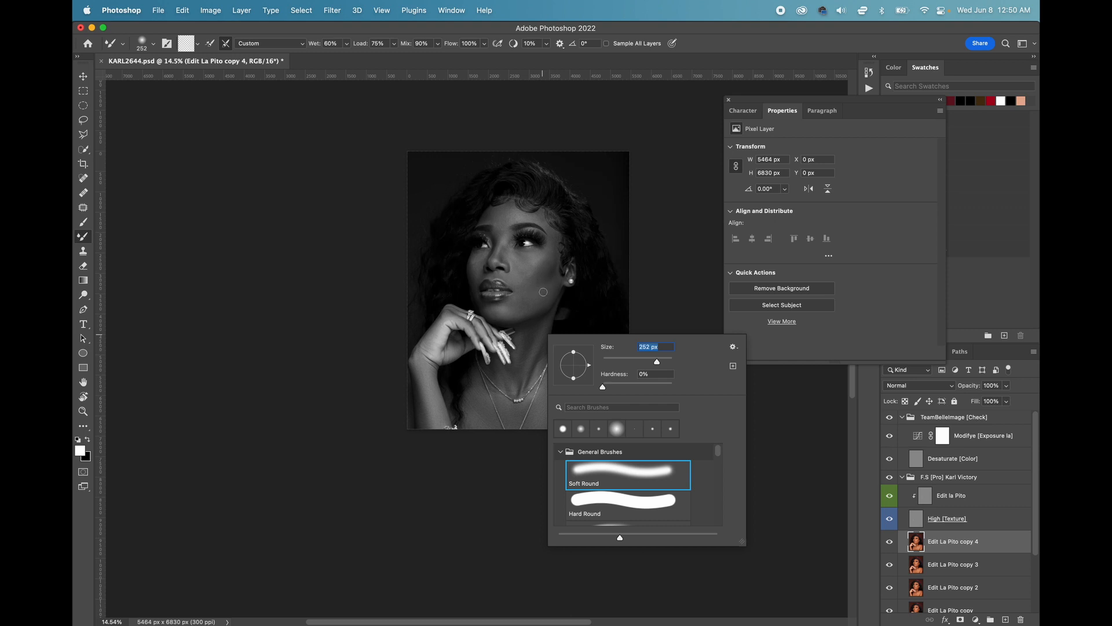
{"action": "scroll", "coordinate": [544, 296], "scroll_direction": "down", "scroll_amount": 3}
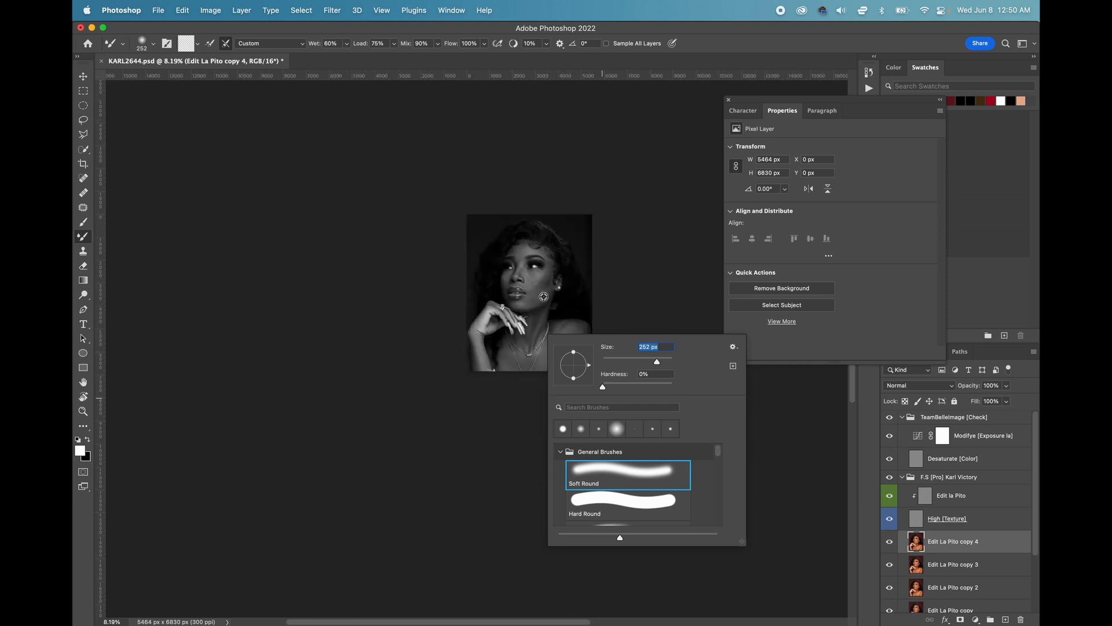
{"action": "scroll", "coordinate": [544, 297], "scroll_direction": "up", "scroll_amount": 2}
{"action": "right_click", "coordinate": [551, 294]}
{"action": "left_click_drag", "start_coordinate": [665, 321], "coordinate": [667, 322]}
{"action": "left_click", "coordinate": [534, 279]}
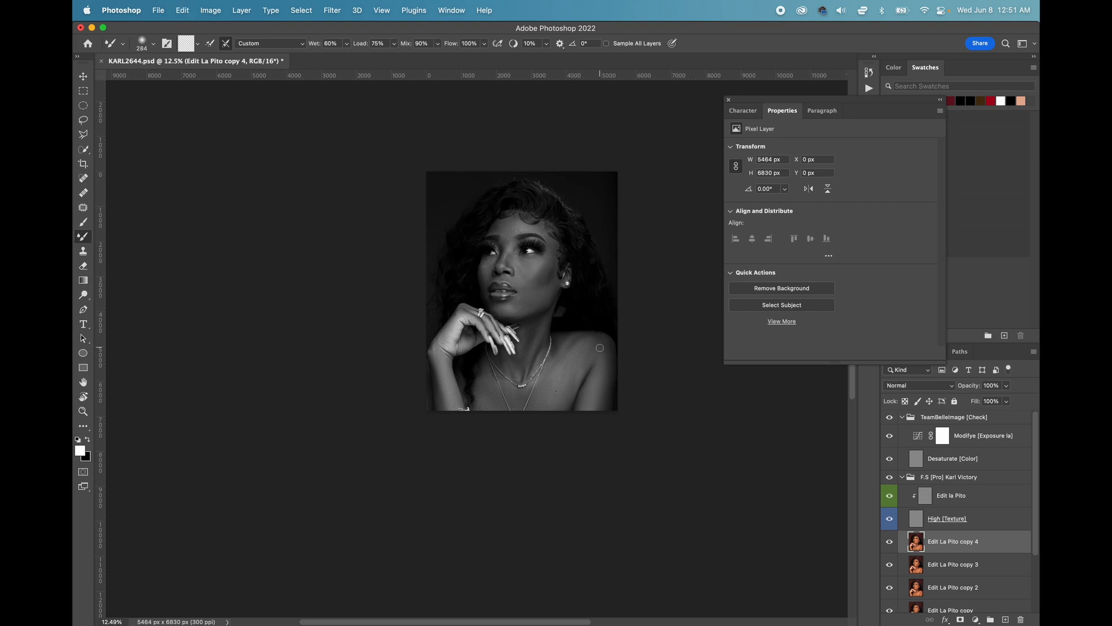
Step: Blend the face skin on Edit La Pito copy 4 with a 252 px Mixer Brush and reduce the brush to 178 px
{"action": "right_click", "coordinate": [553, 268]}
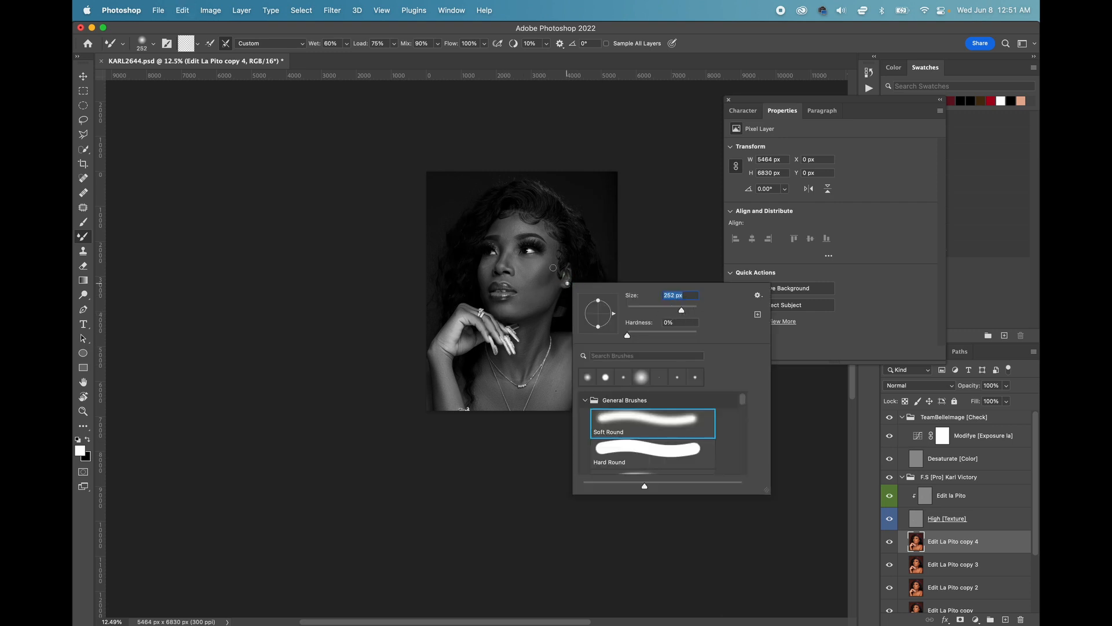
{"action": "key", "text": "Return"}
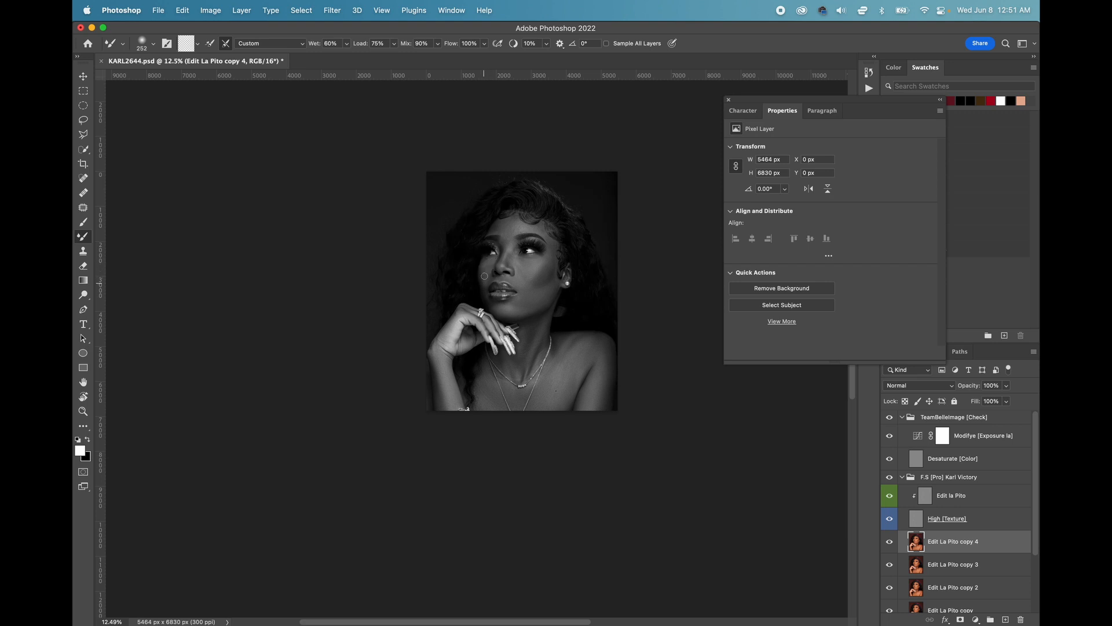
{"action": "right_click", "coordinate": [558, 232]}
{"action": "left_click", "coordinate": [499, 228]}
{"action": "right_click", "coordinate": [554, 248]}
{"action": "left_click_drag", "start_coordinate": [670, 276], "coordinate": [666, 276]}
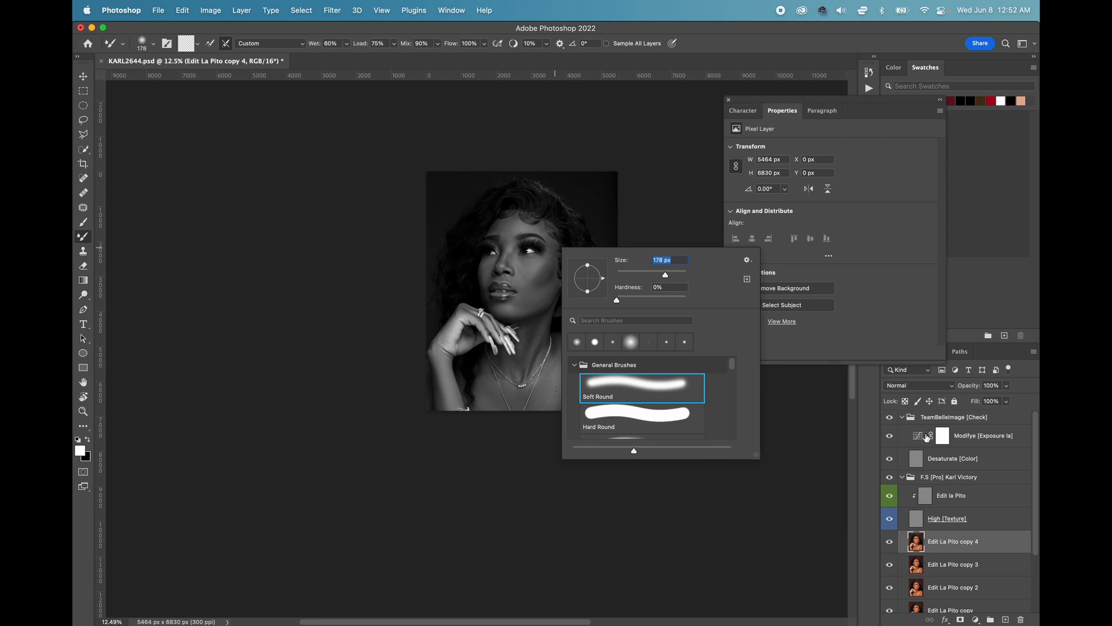
Step: Hide the TeamBelleImage [Check] group to review the skin in colour, and show it again
{"action": "left_click", "coordinate": [889, 417]}
{"action": "scroll", "coordinate": [553, 209], "scroll_direction": "up", "scroll_amount": 2}
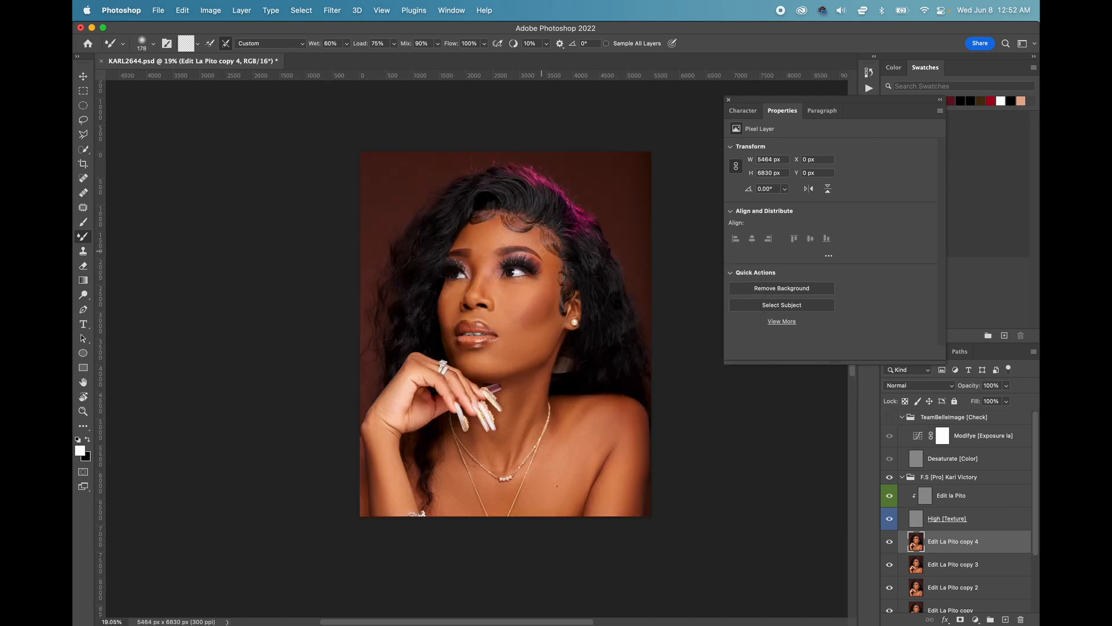
{"action": "left_click", "coordinate": [889, 417]}
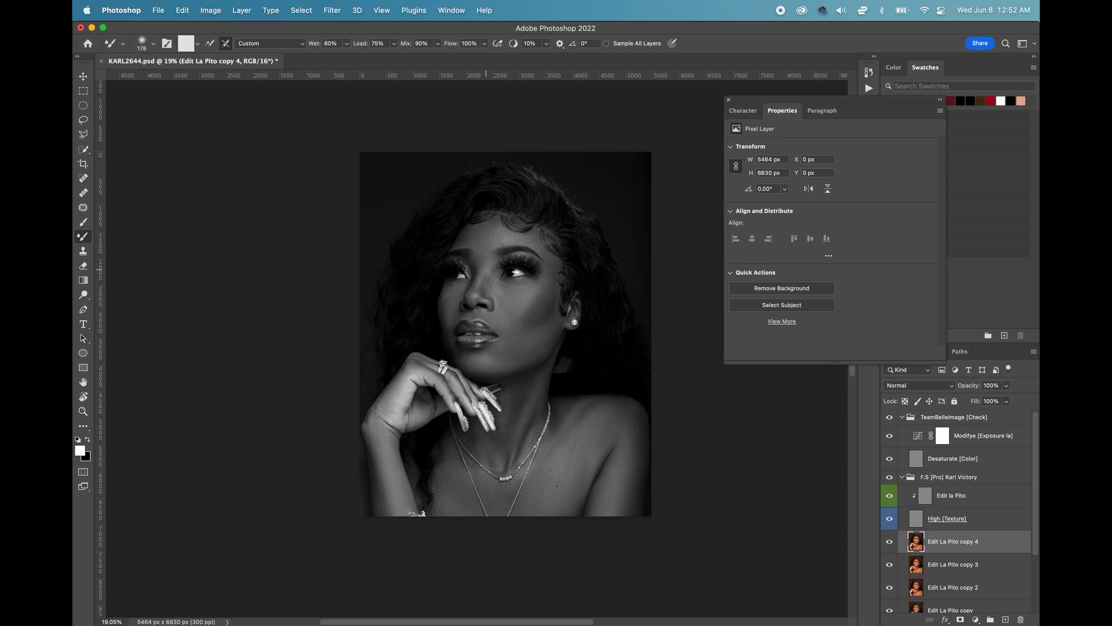
Step: Blend the skin under the eye and beside the nose with the Mixer Brush at 111 px and 118 px
{"action": "right_click", "coordinate": [479, 285]}
{"action": "left_click", "coordinate": [494, 290]}
{"action": "right_click", "coordinate": [472, 292]}
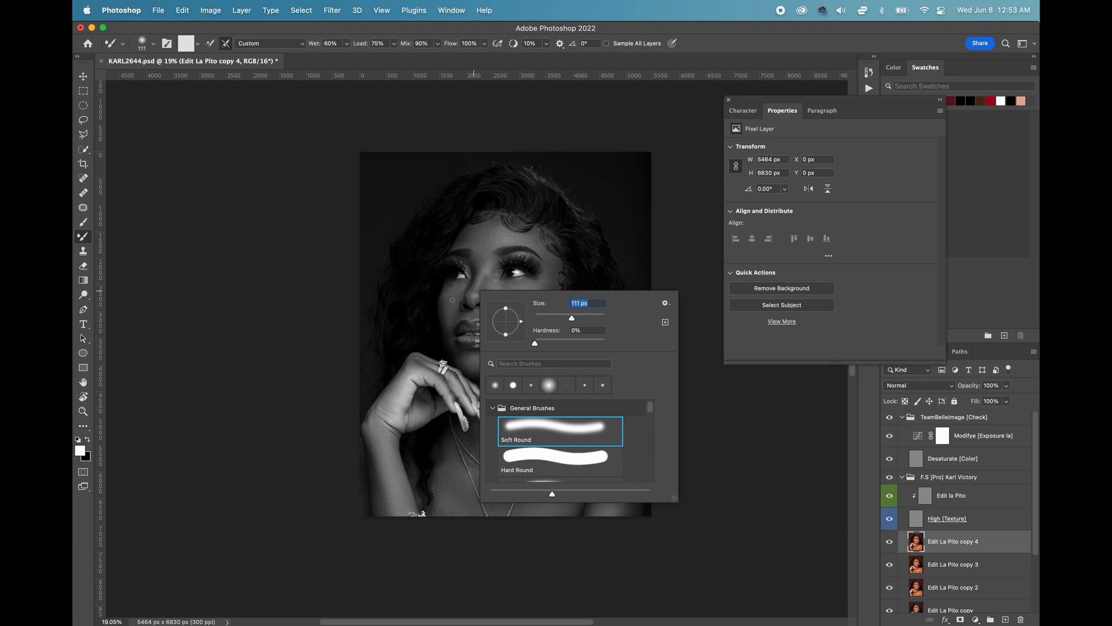
{"action": "left_click", "coordinate": [450, 296]}
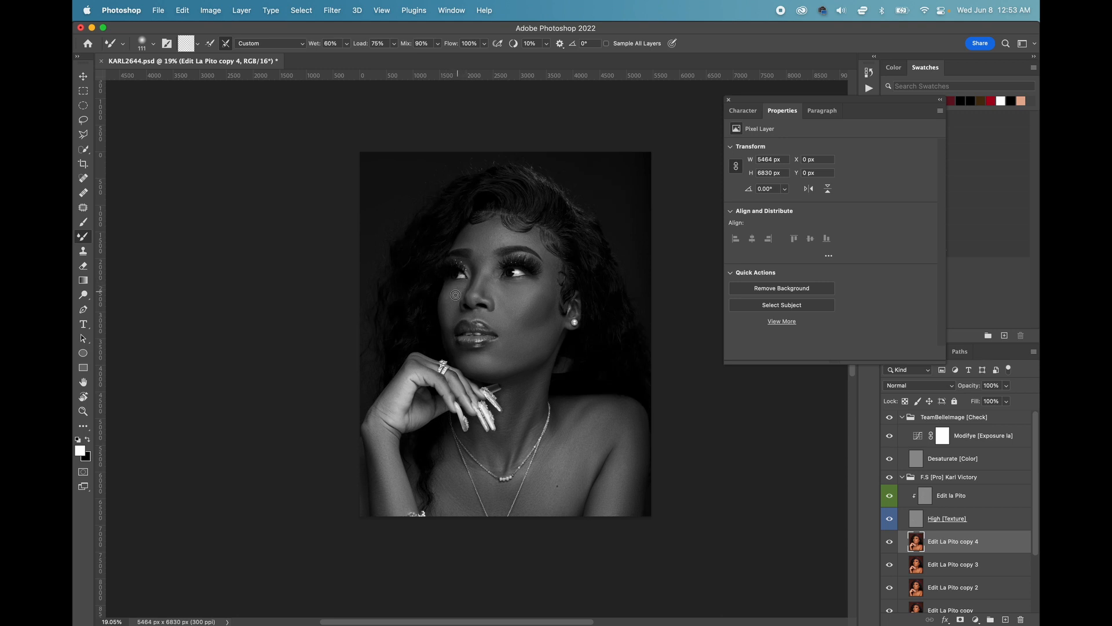
{"action": "right_click", "coordinate": [521, 282]}
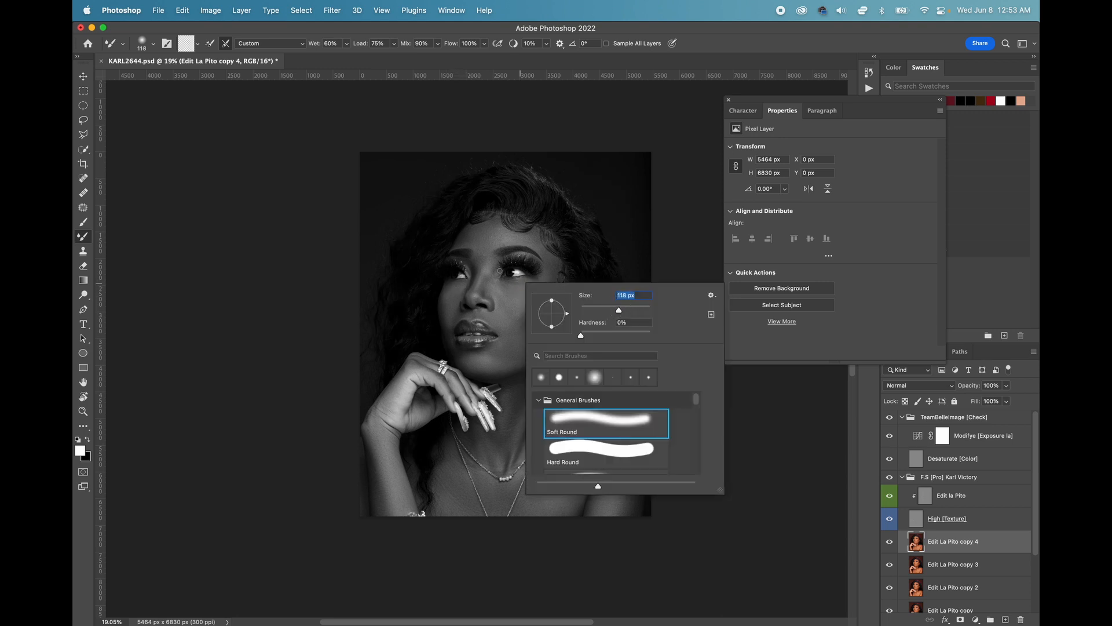
{"action": "left_click", "coordinate": [459, 287]}
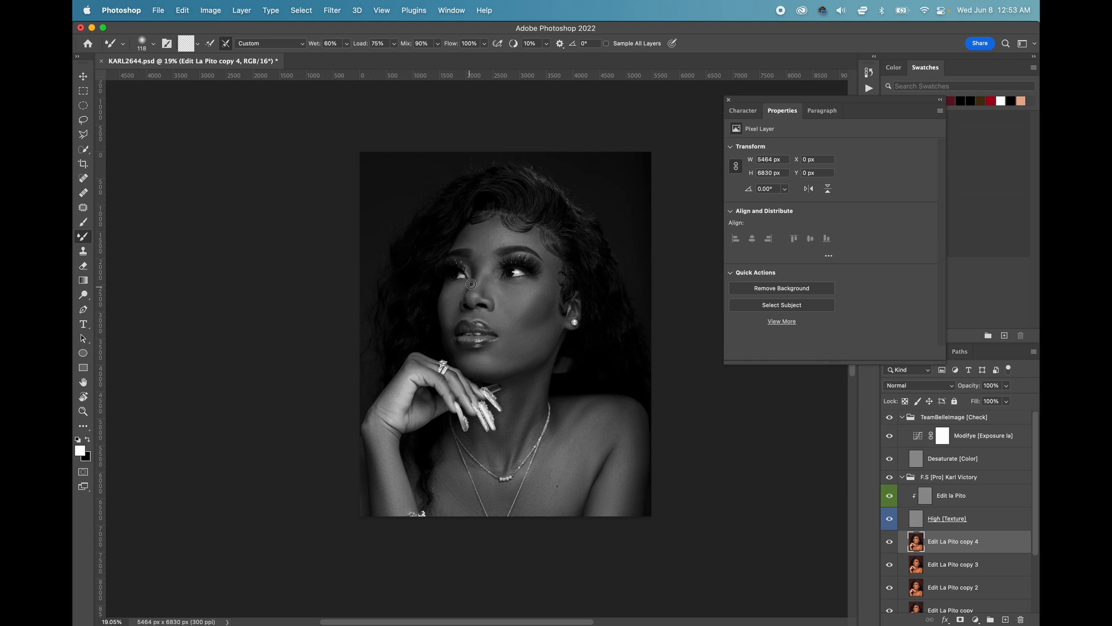
Step: Hide the TeamBelleImage [Check] group and toggle Edit La Pito copy 4 to compare the face before and after
{"action": "left_click", "coordinate": [891, 418]}
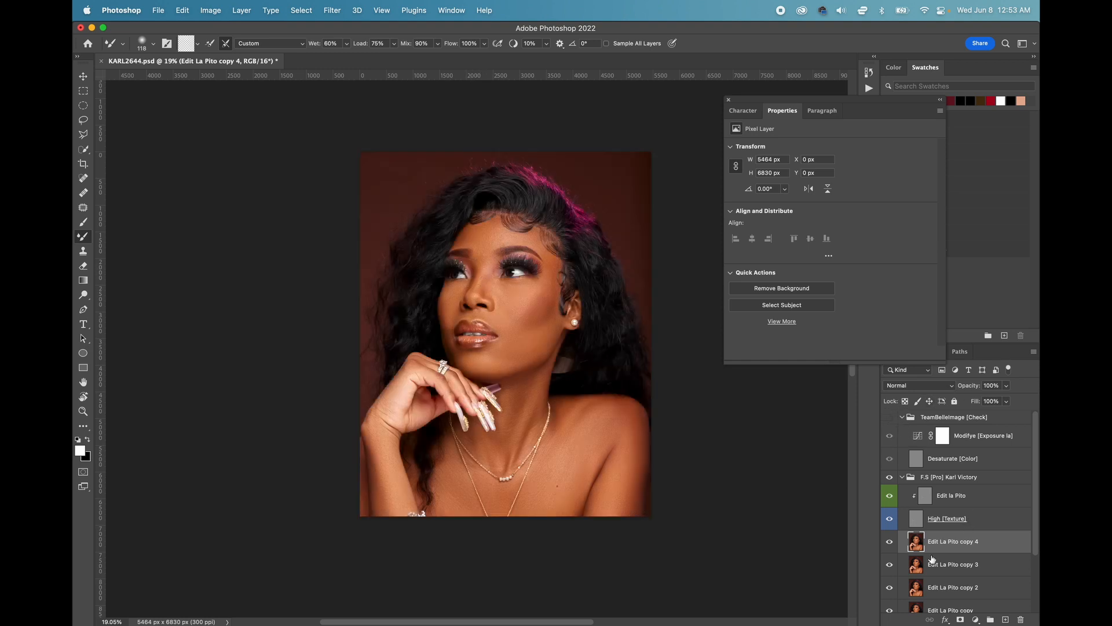
{"action": "left_click", "coordinate": [890, 544]}
{"action": "left_click", "coordinate": [890, 542]}
{"action": "left_click", "coordinate": [890, 543]}
{"action": "left_click", "coordinate": [891, 543]}
Step: Show the TeamBelleImage [Check] group and raise the midtone point of its Modifye [Exposure la] curve to brighten the check view
{"action": "left_click", "coordinate": [889, 419]}
{"action": "left_click", "coordinate": [924, 436]}
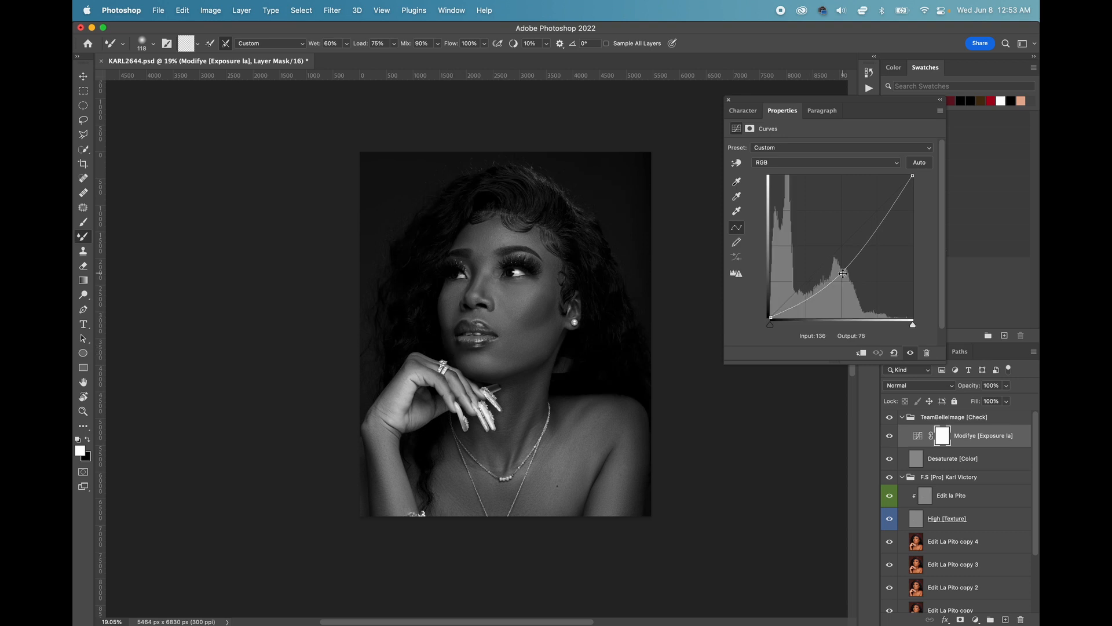
{"action": "left_click_drag", "start_coordinate": [841, 274], "coordinate": [833, 268]}
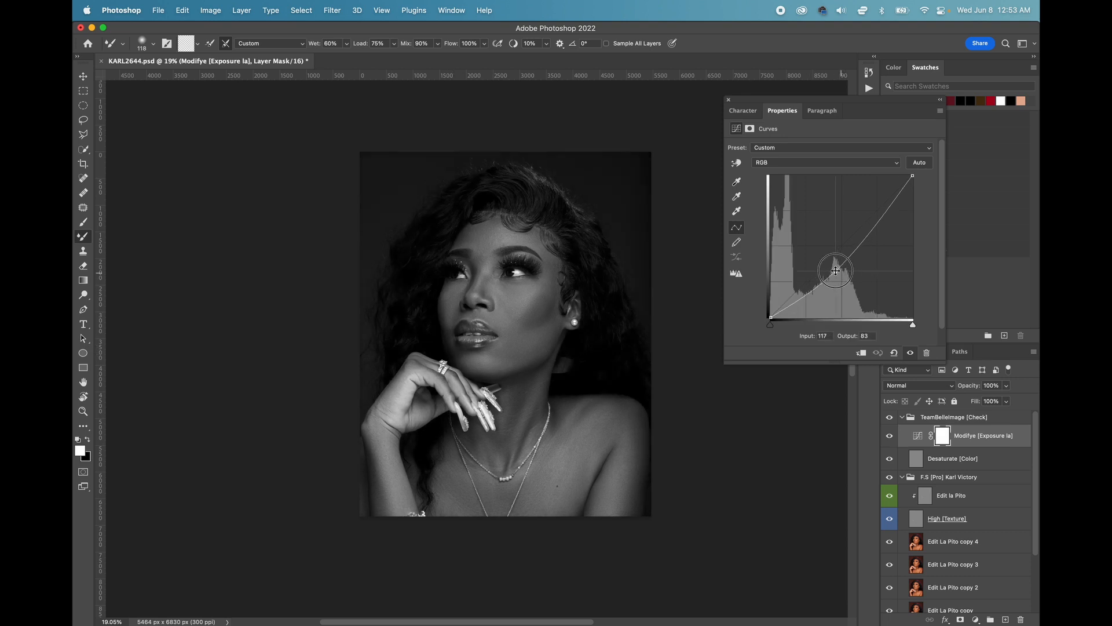
Step: Return to Edit La Pito copy 4 and blend the skin around the mouth and chin, enlarging the Mixer Brush to 127 px and 150 px
{"action": "left_click", "coordinate": [946, 543]}
{"action": "right_click", "coordinate": [482, 343]}
{"action": "key", "text": "Up"}
{"action": "key", "text": "Up"}
{"action": "key", "text": "Up"}
{"action": "key", "text": "Up"}
{"action": "key", "text": "Up"}
{"action": "key", "text": "Up"}
{"action": "key", "text": "Up"}
{"action": "key", "text": "Up"}
{"action": "key", "text": "Up"}
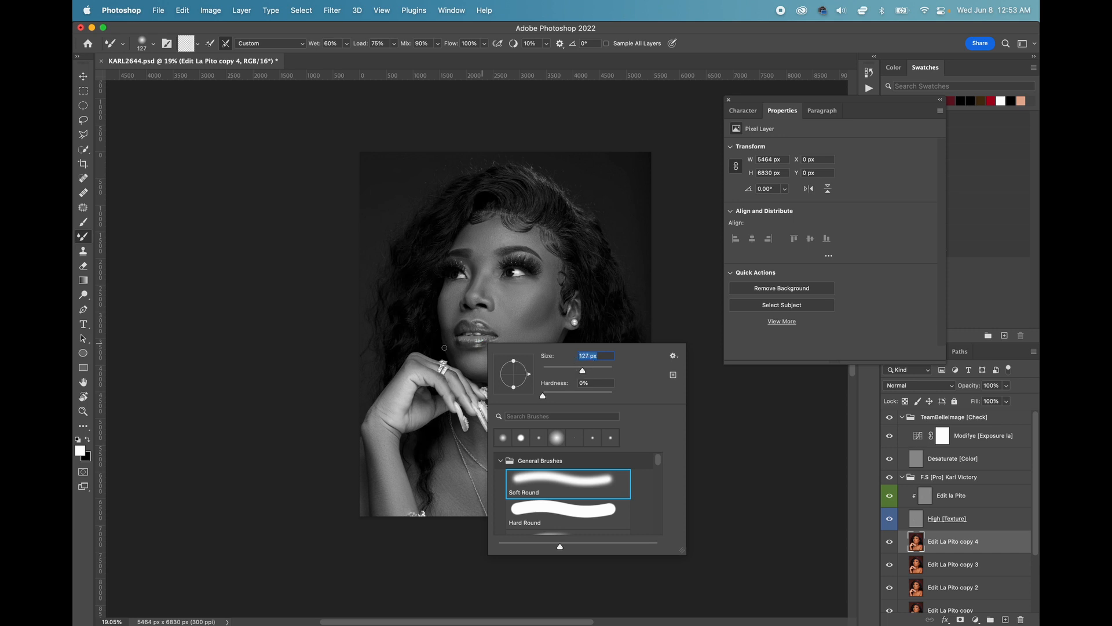
{"action": "key", "text": "Return"}
{"action": "right_click", "coordinate": [461, 350]}
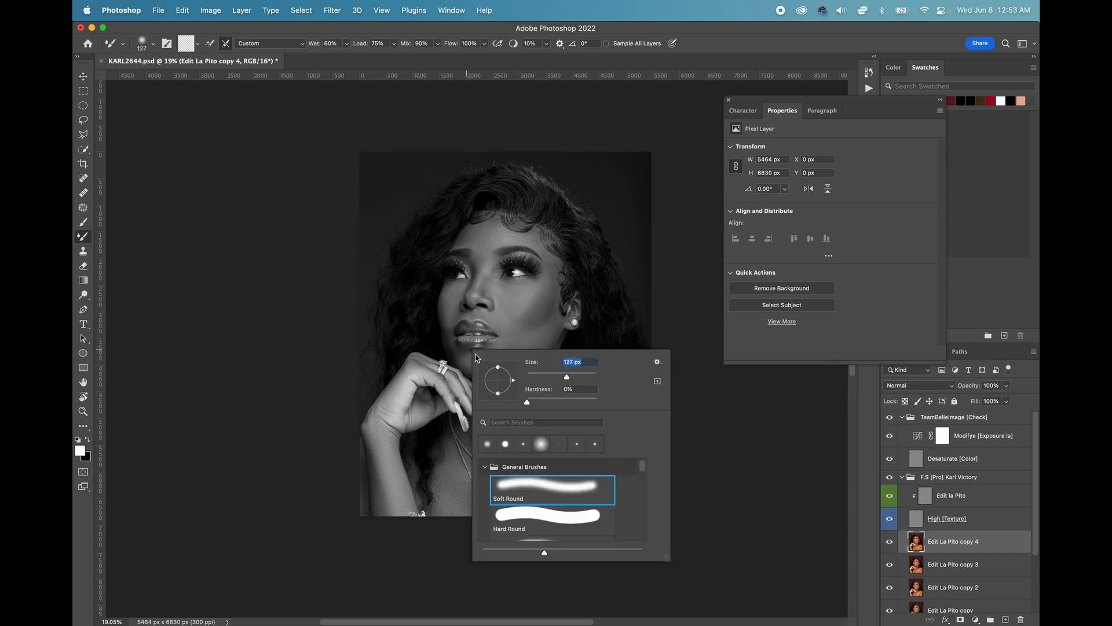
{"action": "left_click_drag", "start_coordinate": [568, 374], "coordinate": [570, 376]}
{"action": "key", "text": "Return"}
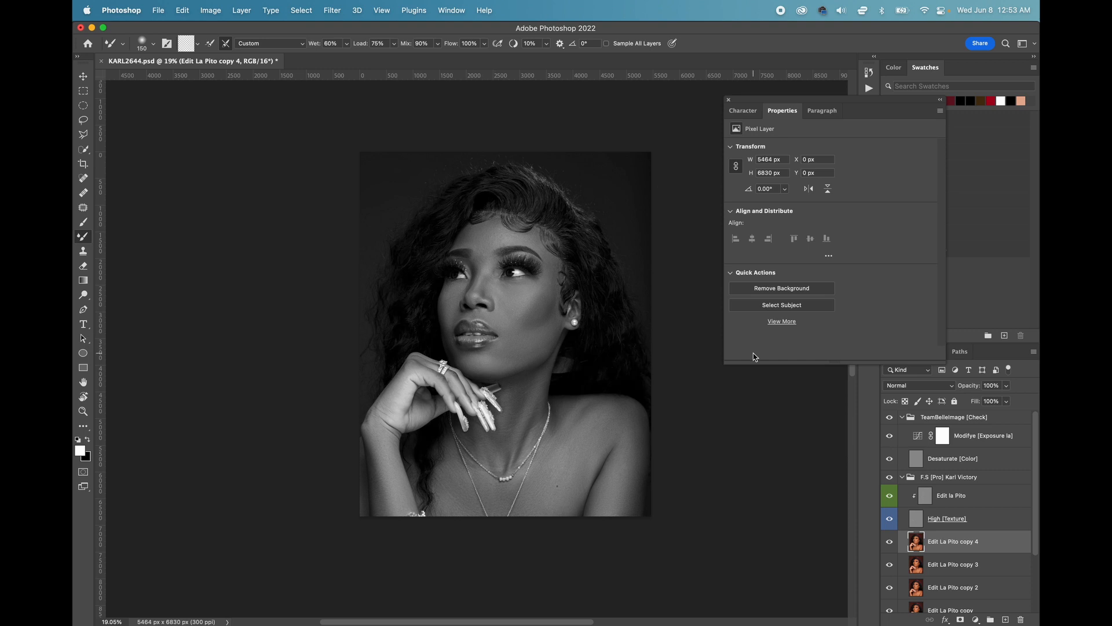
Step: Hide the check group and toggle Edit La Pito copy 4 to compare the face retouching up close
{"action": "left_click", "coordinate": [889, 417]}
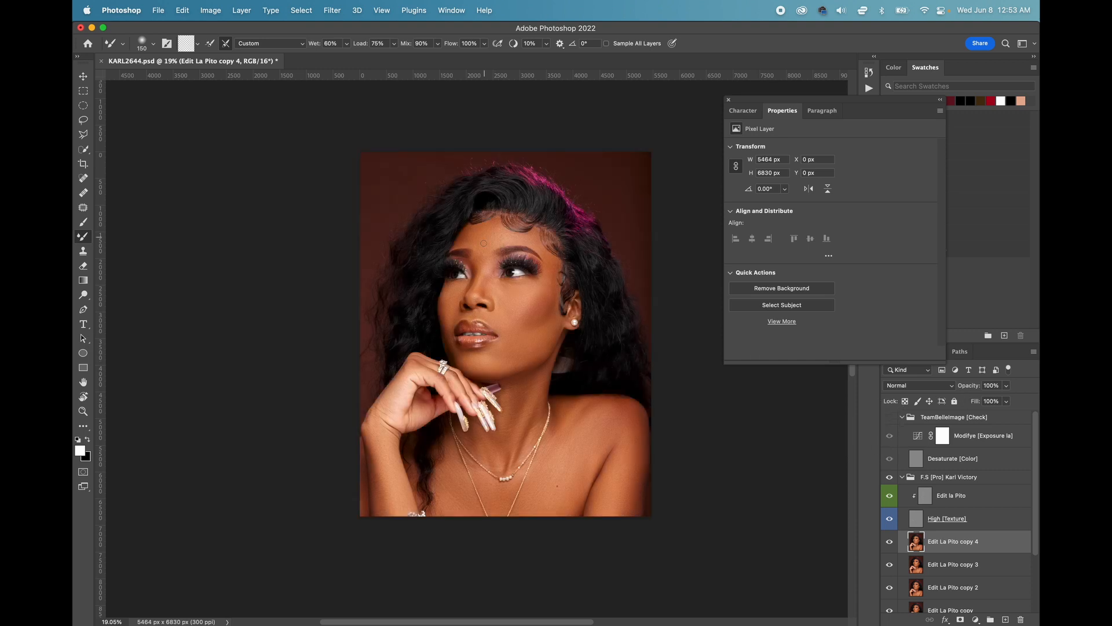
{"action": "scroll", "coordinate": [483, 242], "scroll_direction": "up", "scroll_amount": 5}
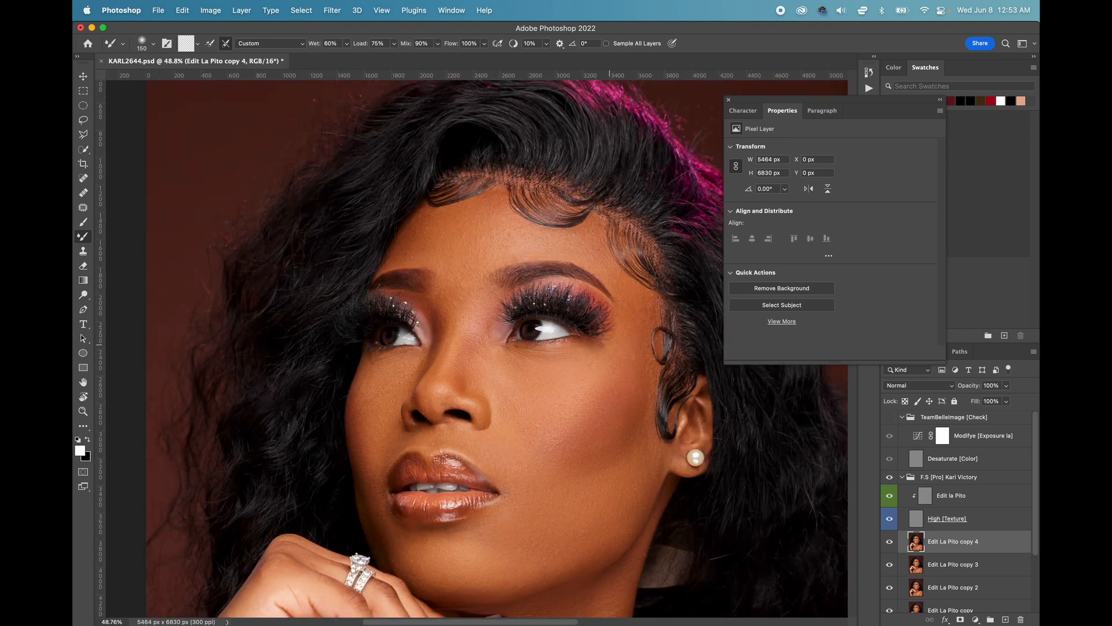
{"action": "left_click", "coordinate": [889, 541]}
{"action": "left_click", "coordinate": [890, 542]}
{"action": "left_click", "coordinate": [890, 542]}
{"action": "left_click", "coordinate": [889, 541]}
{"action": "left_click", "coordinate": [890, 542]}
{"action": "left_click", "coordinate": [890, 541]}
{"action": "left_click", "coordinate": [889, 542]}
{"action": "left_click", "coordinate": [890, 542]}
Step: Show the check group, reduce the Mixer Brush to 95 px and blend the tones around the lips and lower face
{"action": "left_click", "coordinate": [890, 417]}
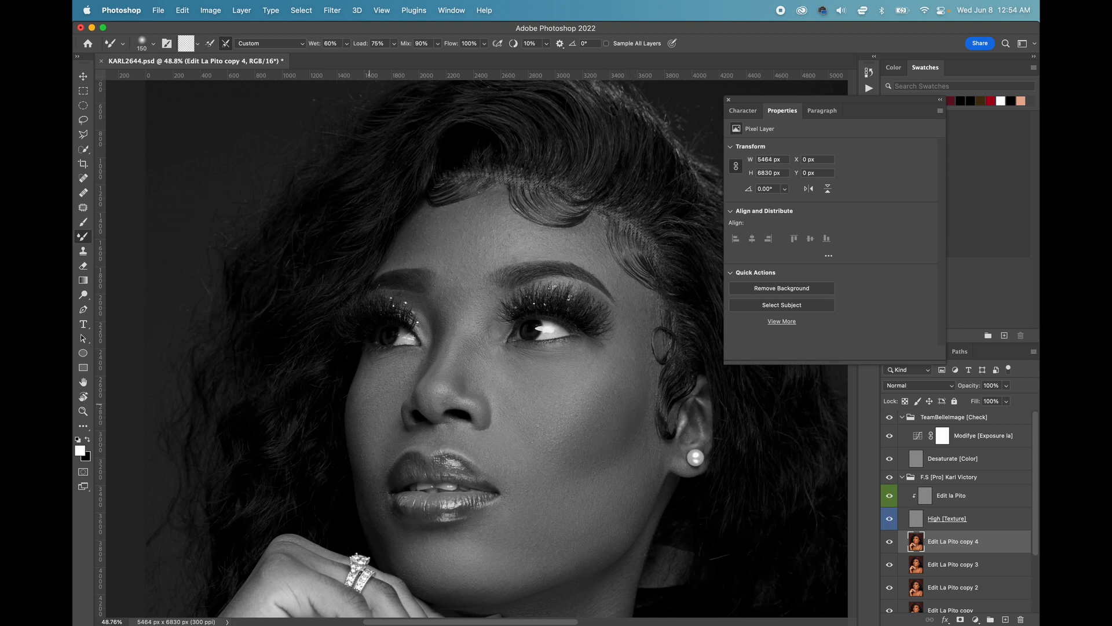
{"action": "scroll", "coordinate": [406, 440], "scroll_direction": "down", "scroll_amount": 3}
{"action": "right_click", "coordinate": [496, 492]}
{"action": "left_click_drag", "start_coordinate": [598, 438], "coordinate": [590, 442]}
{"action": "left_click", "coordinate": [358, 431]}
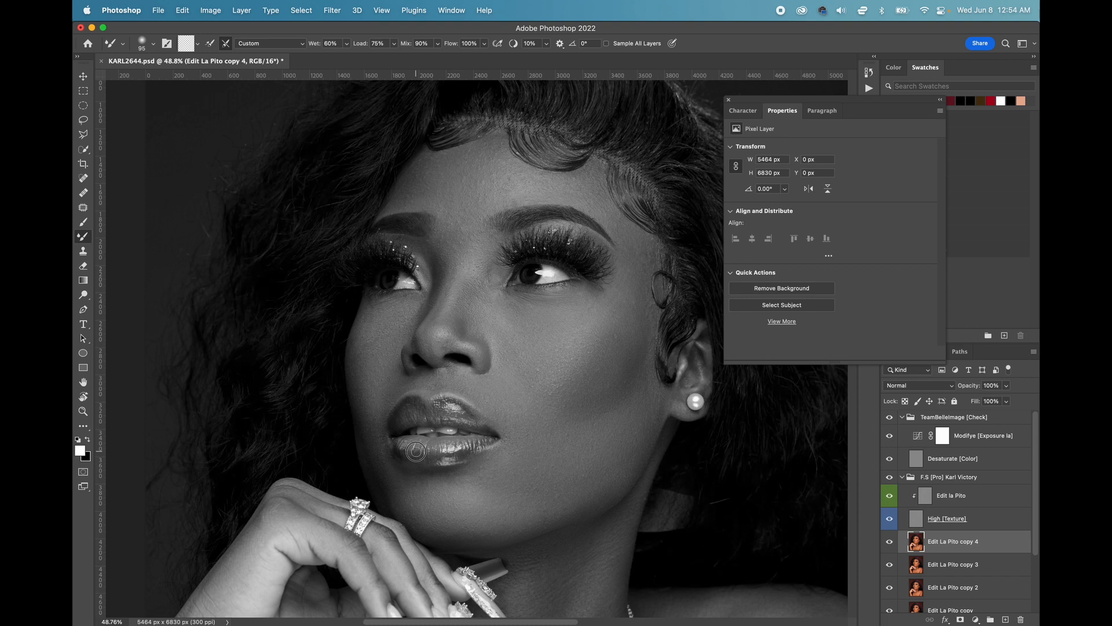
{"action": "scroll", "coordinate": [582, 462], "scroll_direction": "down", "scroll_amount": 5}
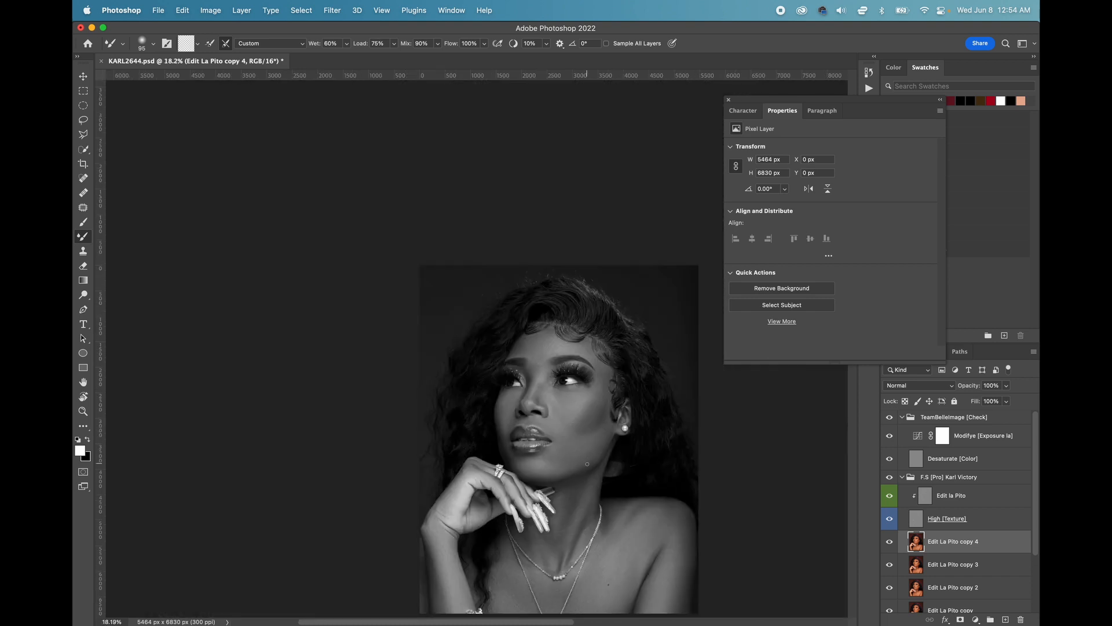
Step: Hide the TeamBelleImage [Check] group and duplicate the Edit La Pito copy 4 layer
{"action": "left_click", "coordinate": [890, 419]}
{"action": "scroll", "coordinate": [708, 360], "scroll_direction": "down", "scroll_amount": 3}
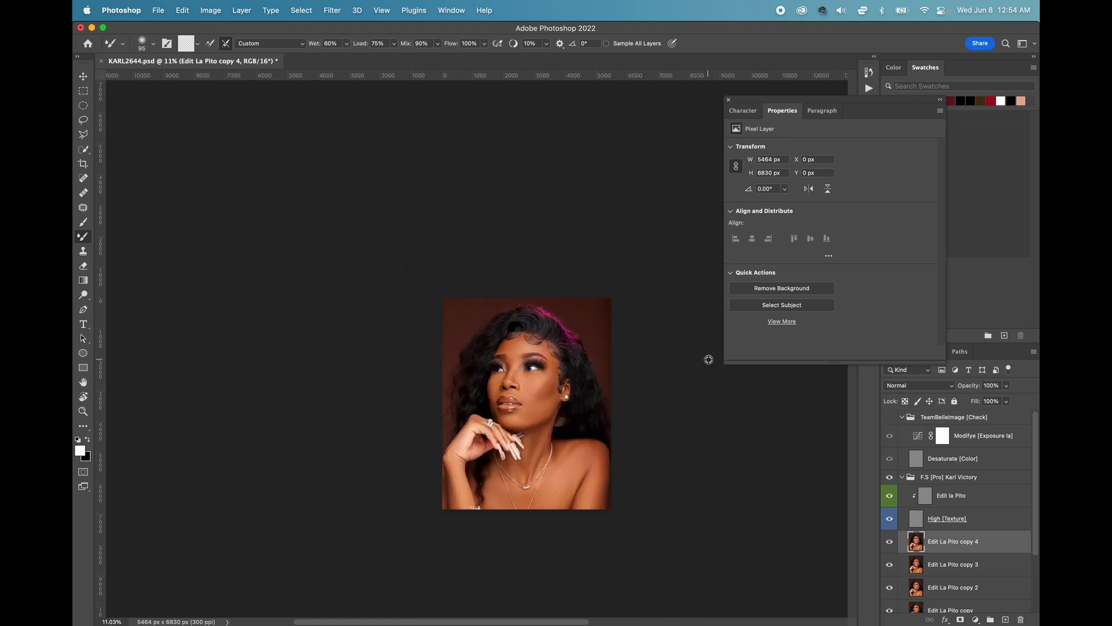
{"action": "scroll", "coordinate": [708, 359], "scroll_direction": "up", "scroll_amount": 3}
{"action": "key", "text": "super+j"}
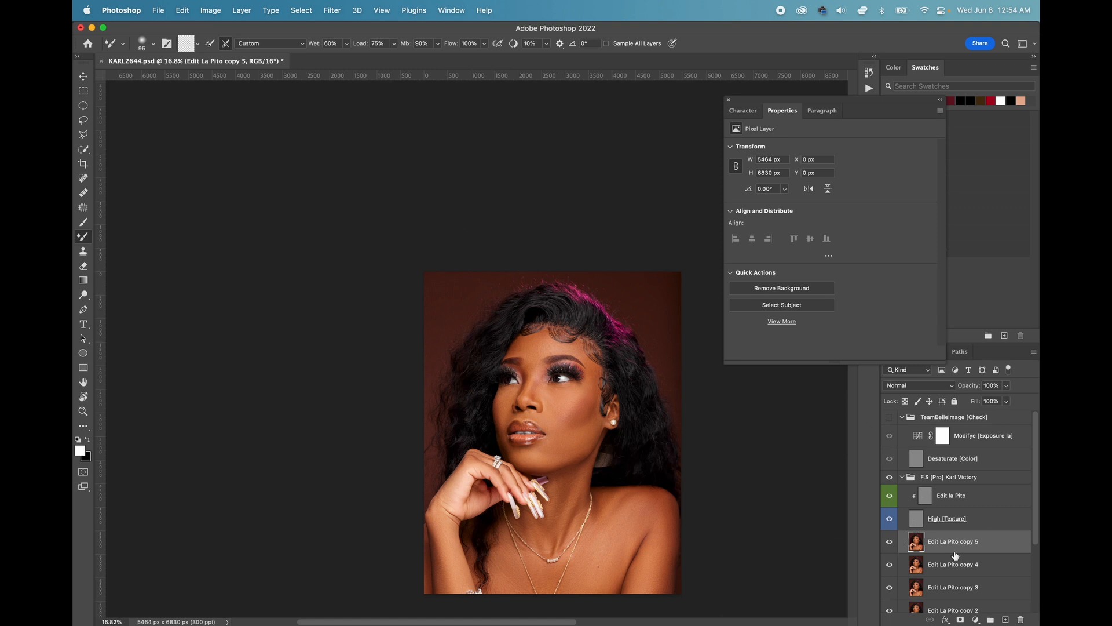
Step: Enlarge the Mixer Brush to 396 px and blend over the hair on Edit La Pito copy 5
{"action": "right_click", "coordinate": [586, 368]}
{"action": "left_click", "coordinate": [701, 394]}
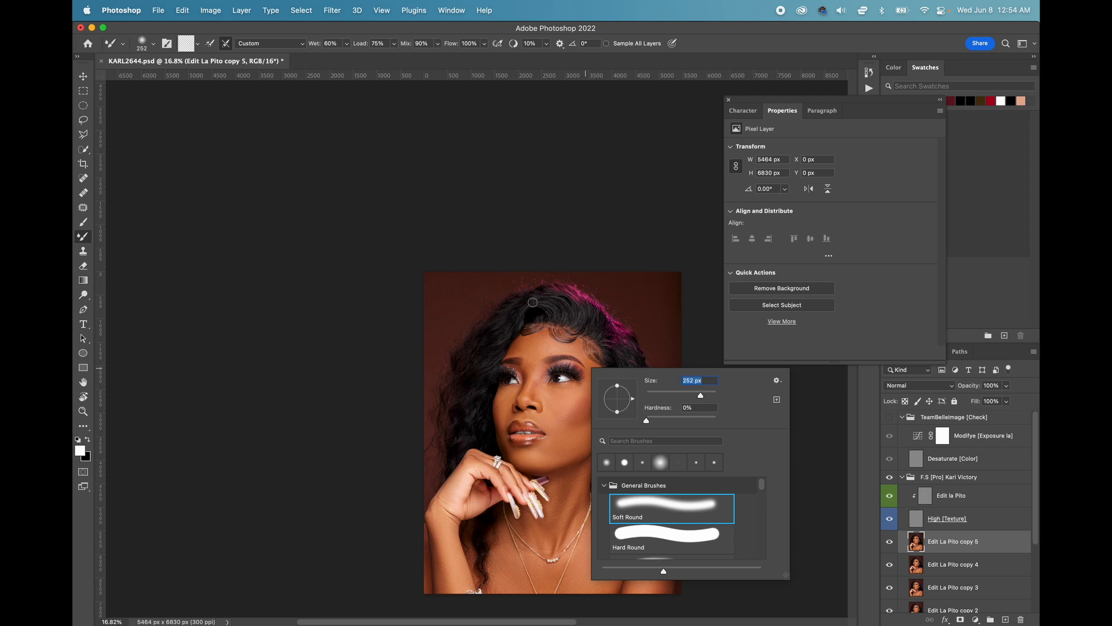
{"action": "left_click", "coordinate": [705, 395]}
{"action": "left_click", "coordinate": [570, 324]}
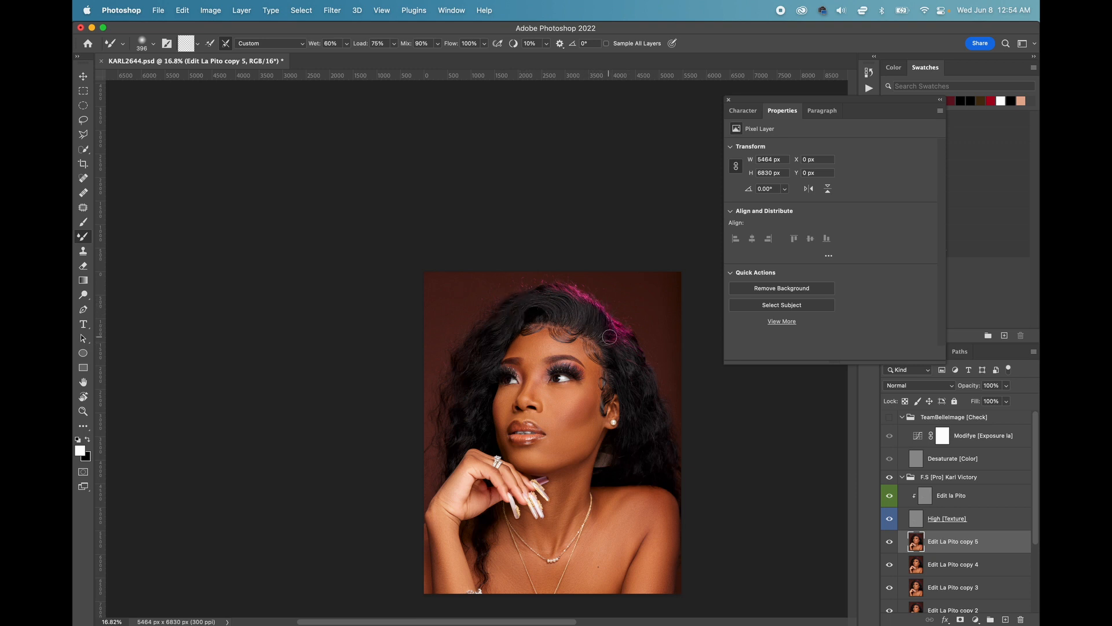
Step: Compare Edit La Pito copy 5 before and after, and lower its opacity to 71%
{"action": "left_click", "coordinate": [890, 543]}
{"action": "left_click", "coordinate": [890, 543]}
{"action": "left_click", "coordinate": [1006, 385]}
{"action": "left_click_drag", "start_coordinate": [1010, 398], "coordinate": [994, 400]}
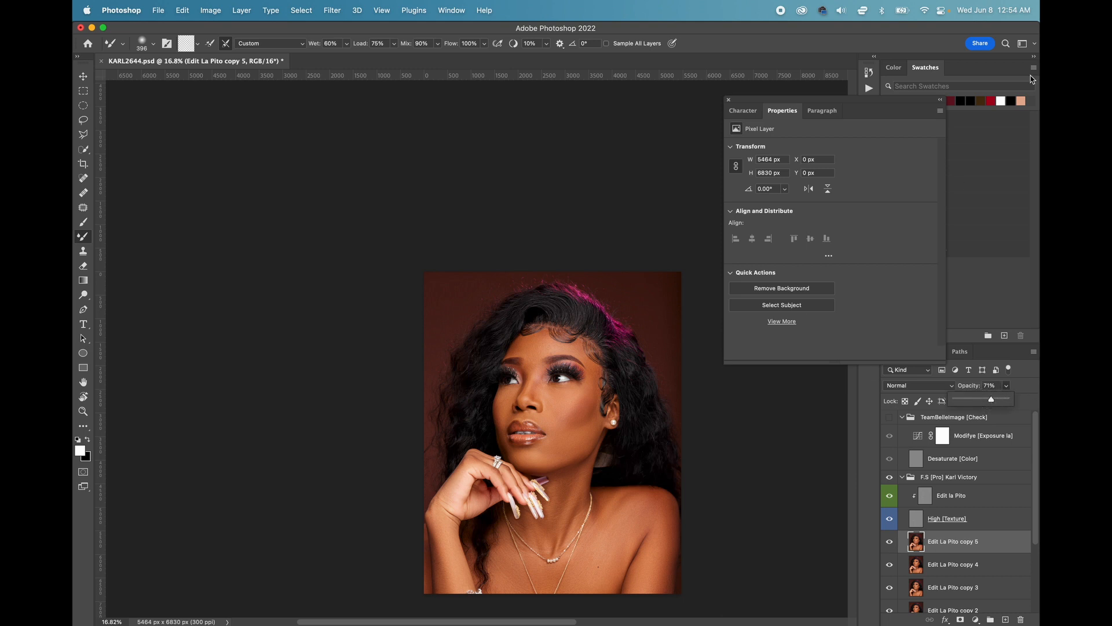
Step: Close the floating properties window and hide all the Edit La Pito layers up to copy 5
{"action": "left_click", "coordinate": [729, 99]}
{"action": "scroll", "coordinate": [928, 493], "scroll_direction": "down", "scroll_amount": 3}
{"action": "scroll", "coordinate": [928, 493], "scroll_direction": "up", "scroll_amount": 3}
{"action": "scroll", "coordinate": [928, 494], "scroll_direction": "down", "scroll_amount": 3}
{"action": "left_click", "coordinate": [889, 578]}
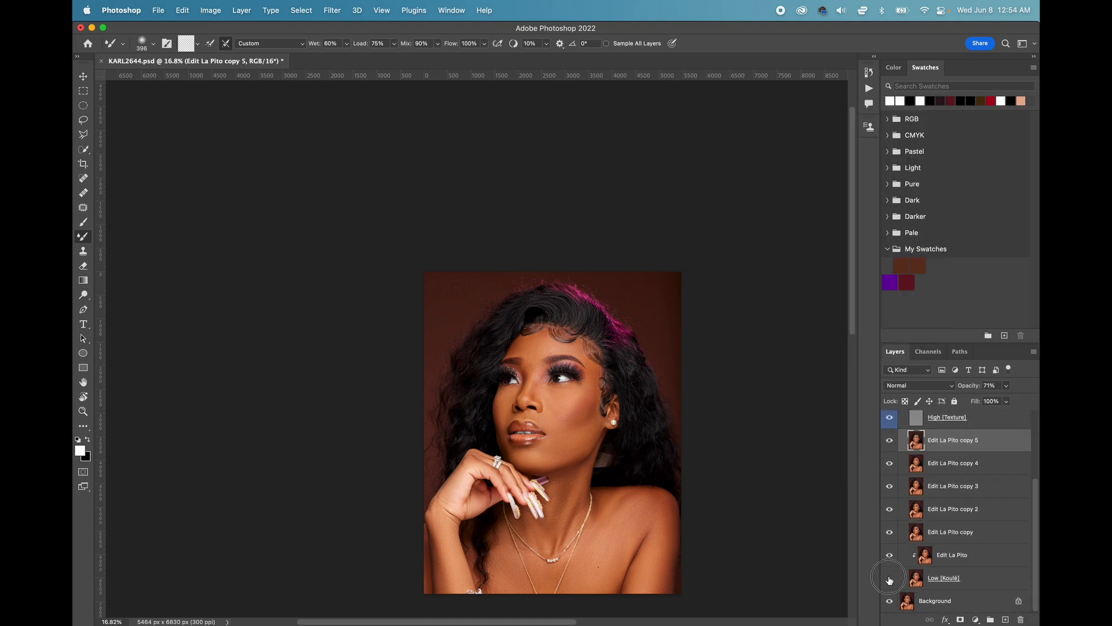
{"action": "left_click", "coordinate": [889, 581]}
{"action": "left_click_drag", "start_coordinate": [891, 558], "coordinate": [890, 447]}
Step: Toggle Edit La Pito copy 5 to compare the retouched face, neck and chest with the original, leaving the layer visible
{"action": "left_click", "coordinate": [889, 441]}
{"action": "left_click", "coordinate": [890, 442]}
{"action": "left_click", "coordinate": [890, 442]}
{"action": "left_click", "coordinate": [890, 442]}
{"action": "left_click", "coordinate": [890, 442]}
{"action": "left_click", "coordinate": [890, 443]}
{"action": "left_click", "coordinate": [890, 443]}
{"action": "scroll", "coordinate": [549, 436], "scroll_direction": "up", "scroll_amount": 2}
{"action": "scroll", "coordinate": [548, 436], "scroll_direction": "up", "scroll_amount": 2}
{"action": "left_click", "coordinate": [890, 442]}
{"action": "left_click", "coordinate": [890, 442]}
{"action": "scroll", "coordinate": [617, 405], "scroll_direction": "down", "scroll_amount": 7}
{"action": "scroll", "coordinate": [617, 405], "scroll_direction": "up", "scroll_amount": 2}
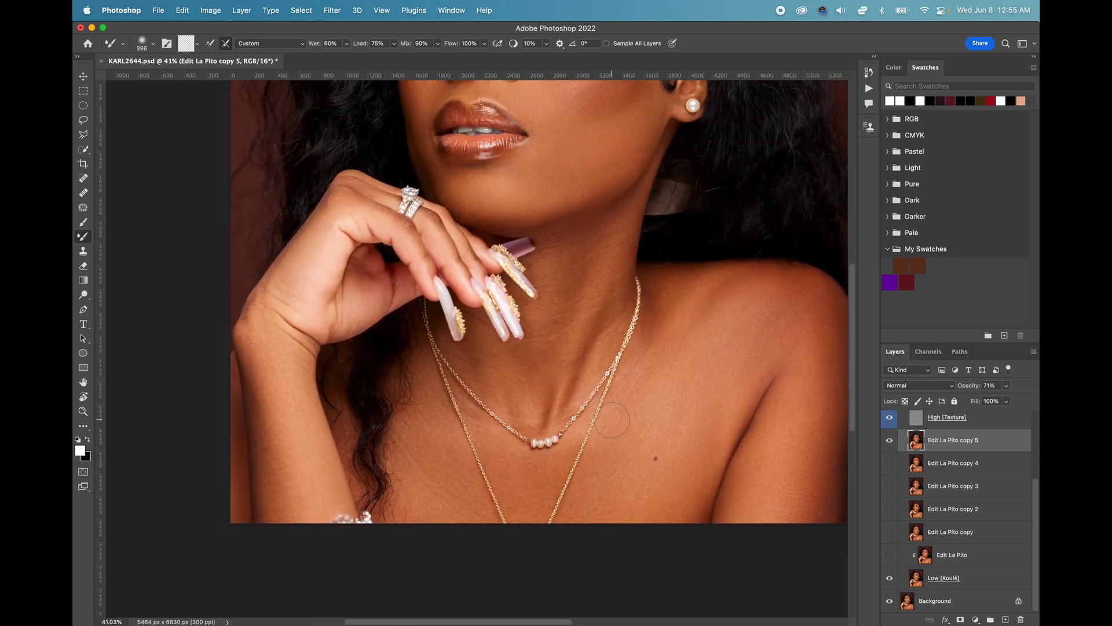
{"action": "left_click", "coordinate": [890, 441]}
{"action": "left_click", "coordinate": [890, 441]}
{"action": "left_click", "coordinate": [889, 442]}
{"action": "scroll", "coordinate": [548, 381], "scroll_direction": "down", "scroll_amount": 6}
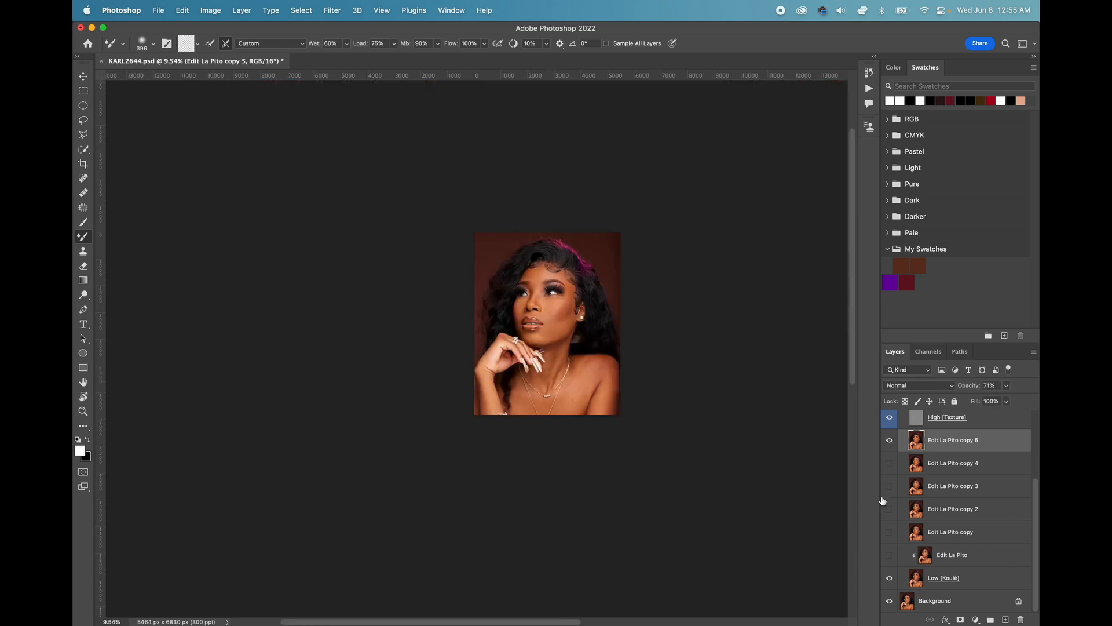
Step: Flatten the image into a single background layer and inspect the retouched portrait
{"action": "right_click", "coordinate": [953, 468]}
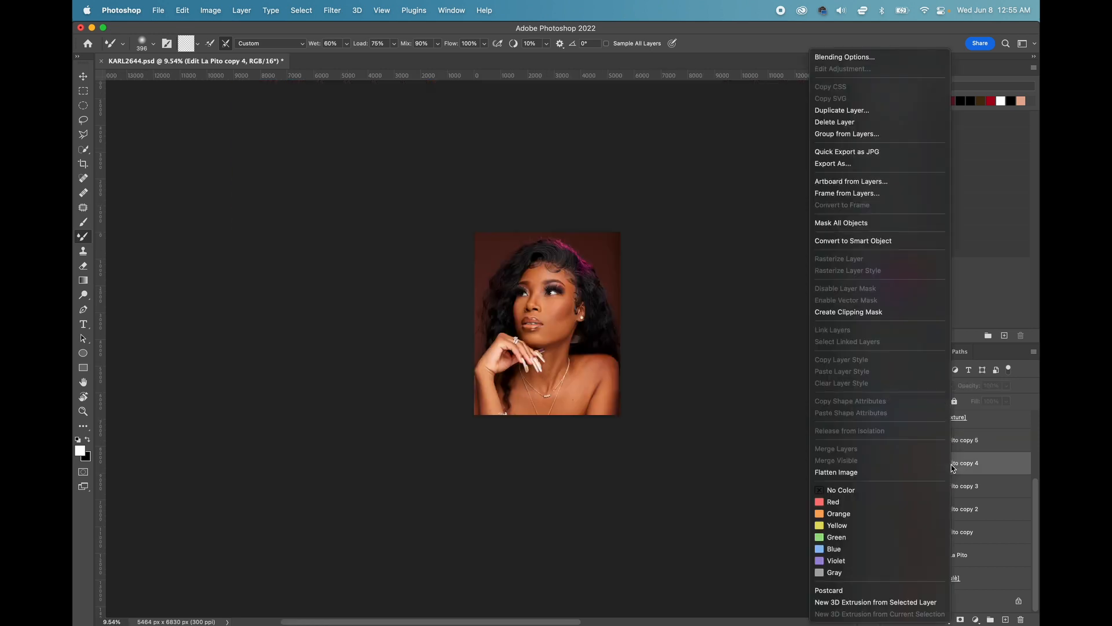
{"action": "left_click", "coordinate": [904, 472]}
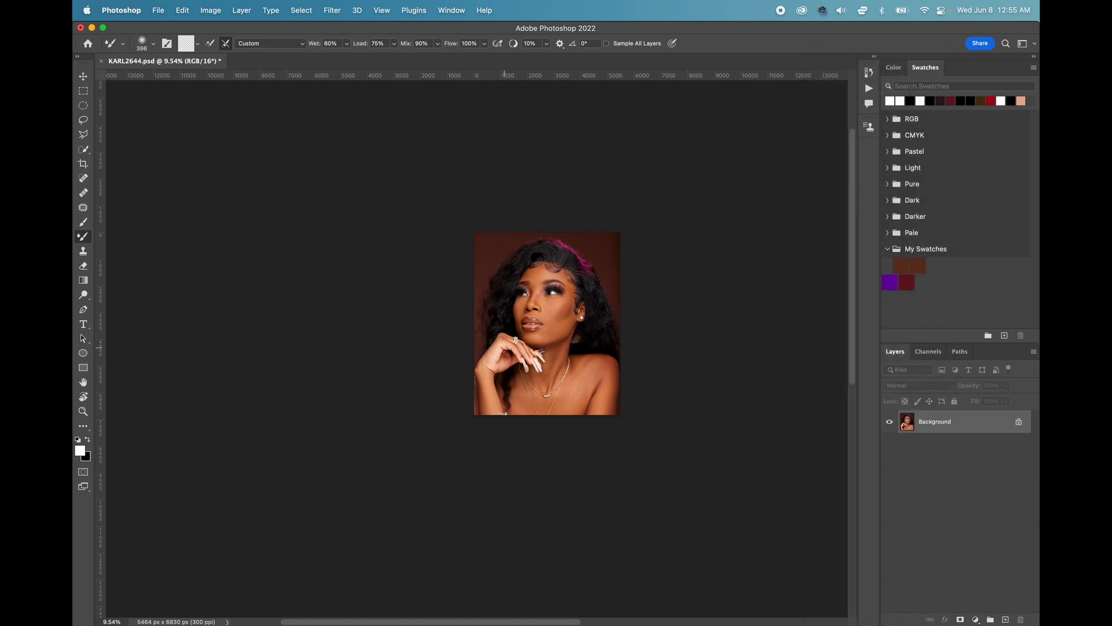
{"action": "scroll", "coordinate": [550, 350], "scroll_direction": "up", "scroll_amount": 2}
{"action": "scroll", "coordinate": [550, 350], "scroll_direction": "up", "scroll_amount": 2}
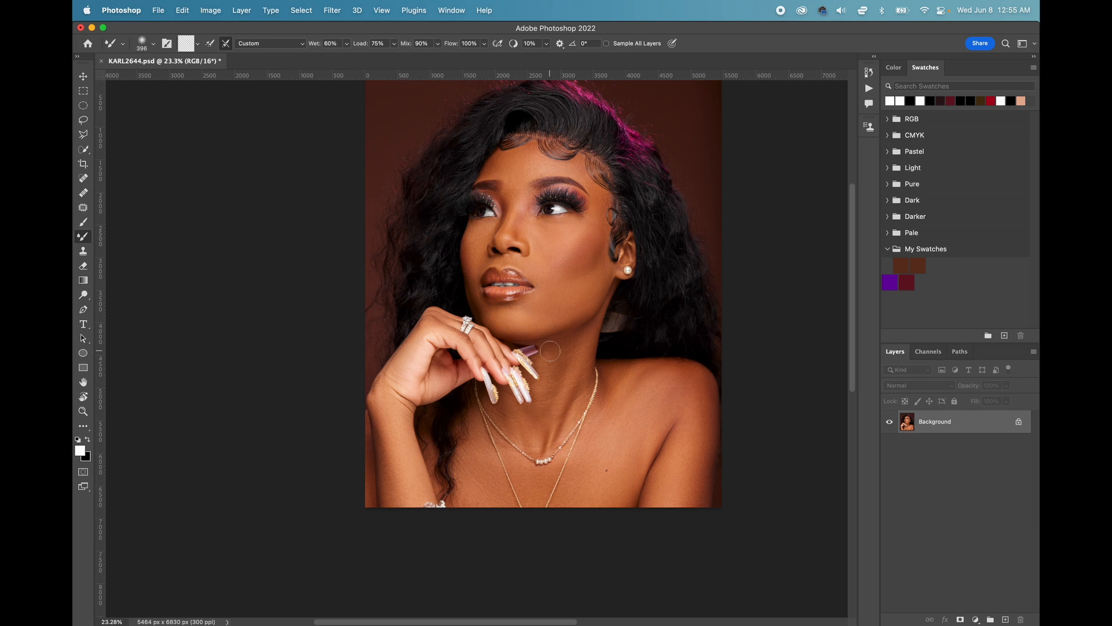
{"action": "scroll", "coordinate": [548, 350], "scroll_direction": "down", "scroll_amount": 2}
{"action": "scroll", "coordinate": [546, 350], "scroll_direction": "down", "scroll_amount": 2}
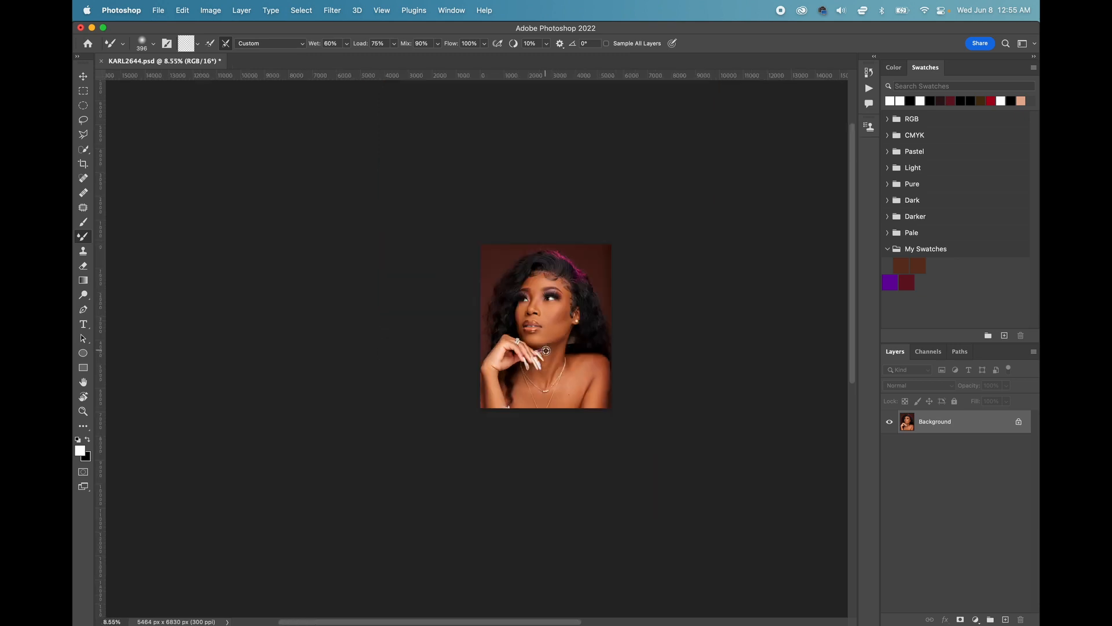
{"action": "scroll", "coordinate": [546, 351], "scroll_direction": "up", "scroll_amount": 3}
{"action": "scroll", "coordinate": [560, 335], "scroll_direction": "down", "scroll_amount": 2}
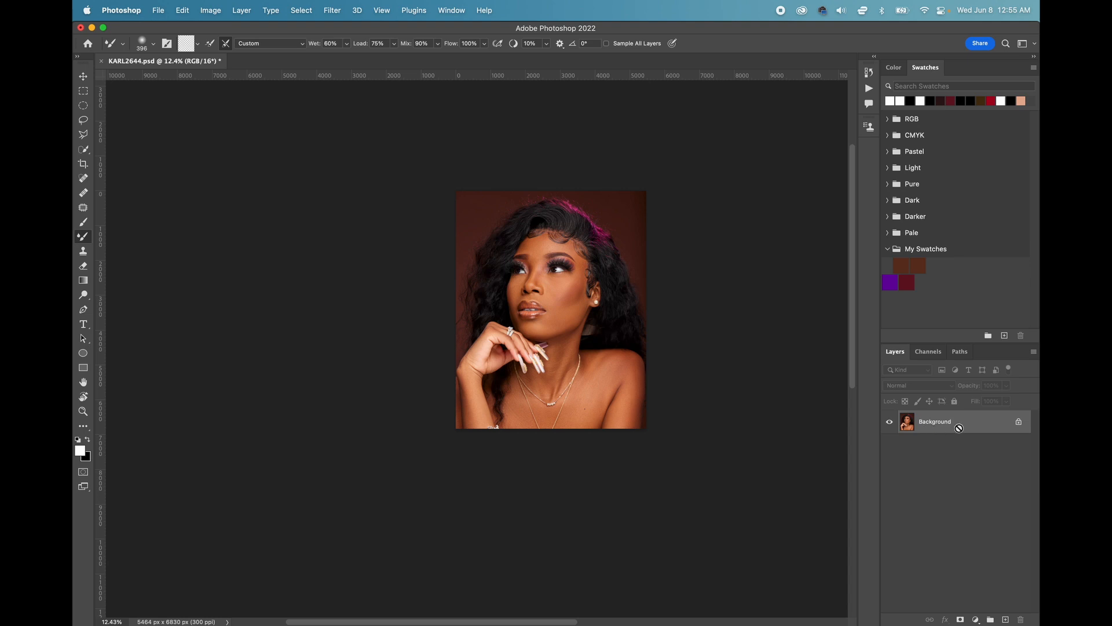
Step: Duplicate the flattened background onto a new layer and open the Liquify filter on it
{"action": "key", "text": "super+j"}
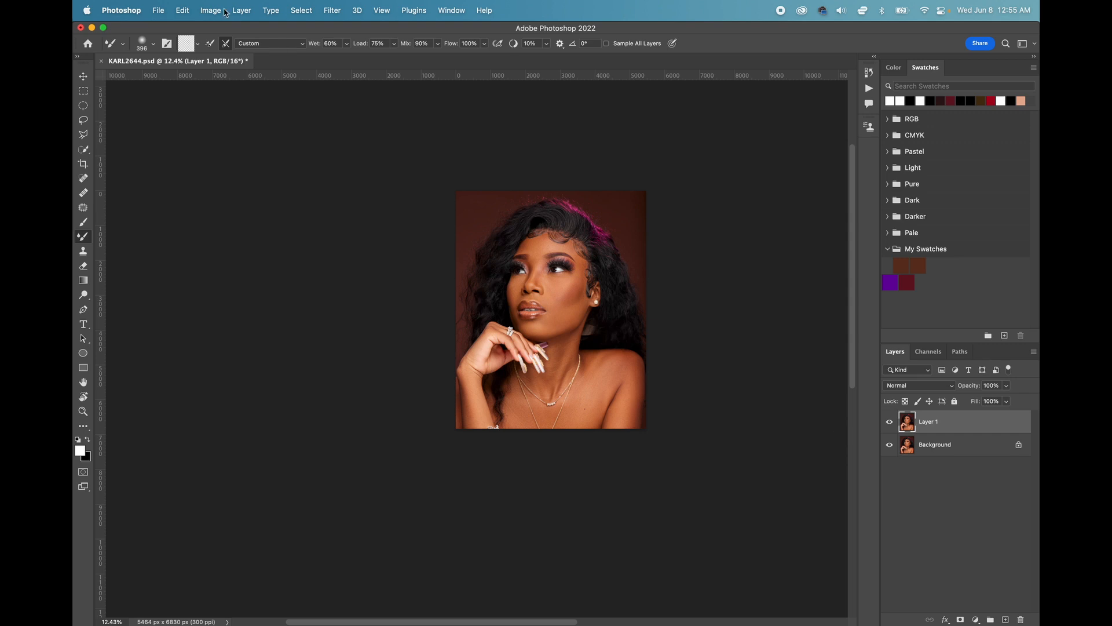
{"action": "left_click", "coordinate": [335, 12]}
{"action": "mouse_move", "coordinate": [212, 12]}
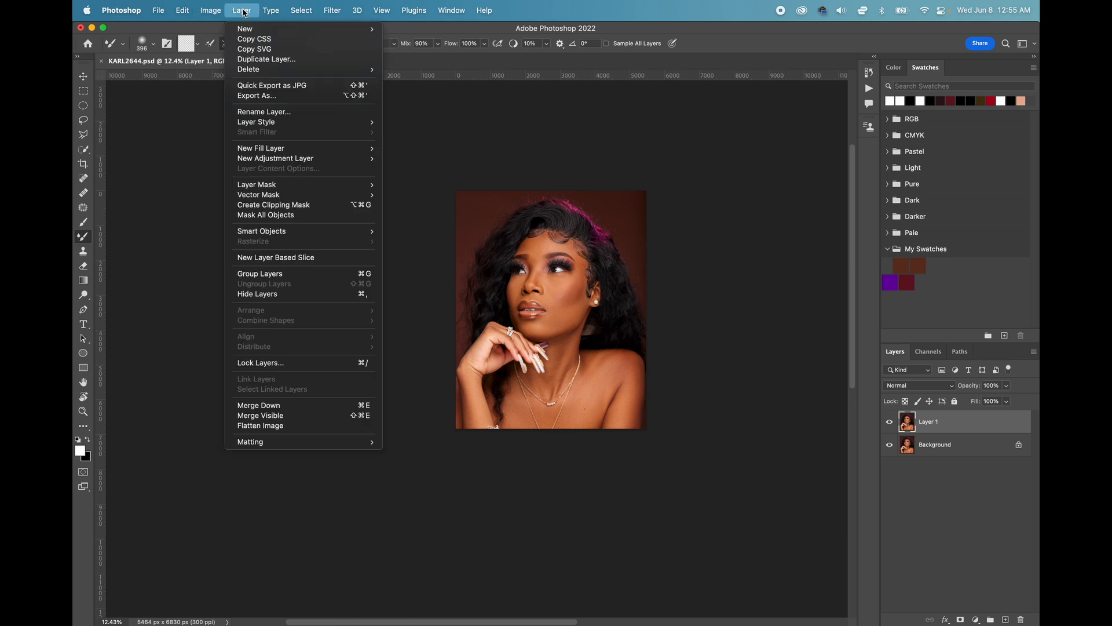
{"action": "mouse_move", "coordinate": [323, 14]}
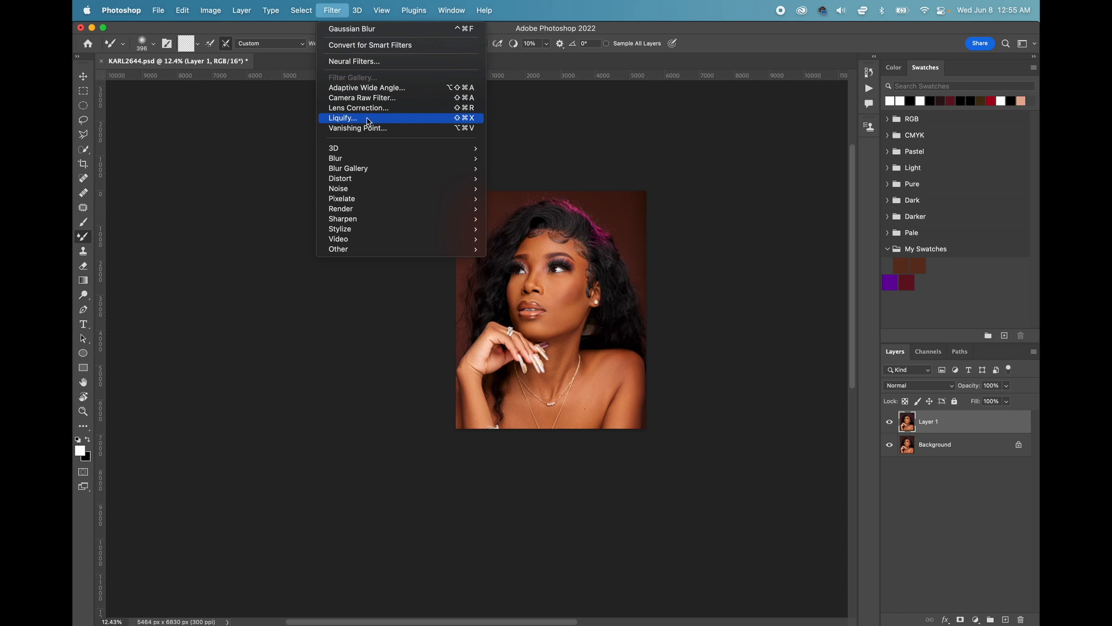
{"action": "left_click", "coordinate": [780, 110]}
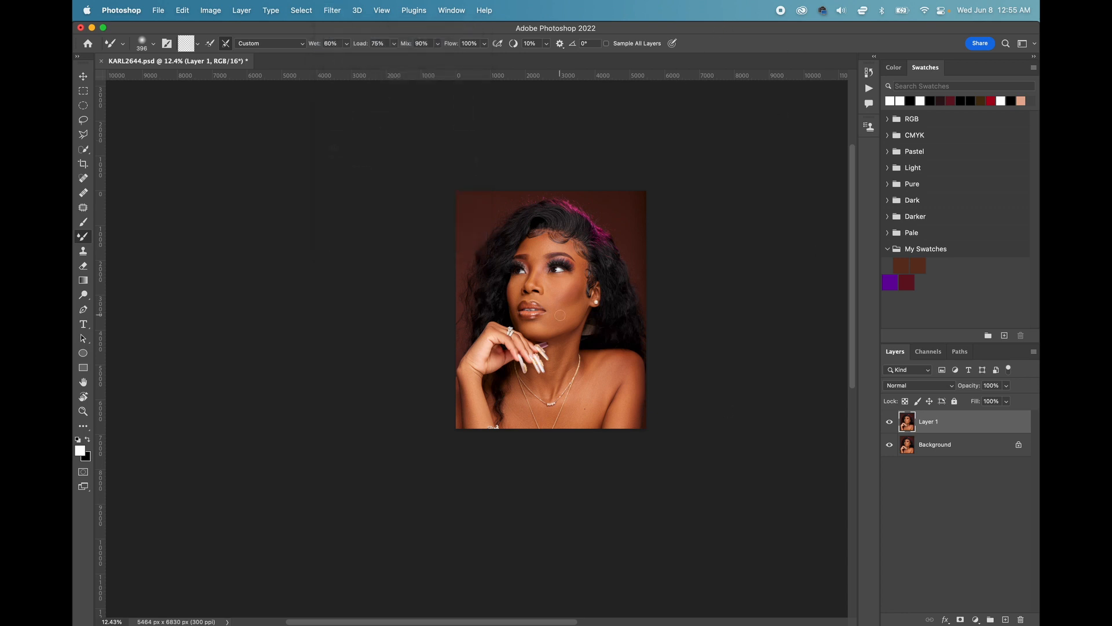
{"action": "key", "text": "super+shift+x"}
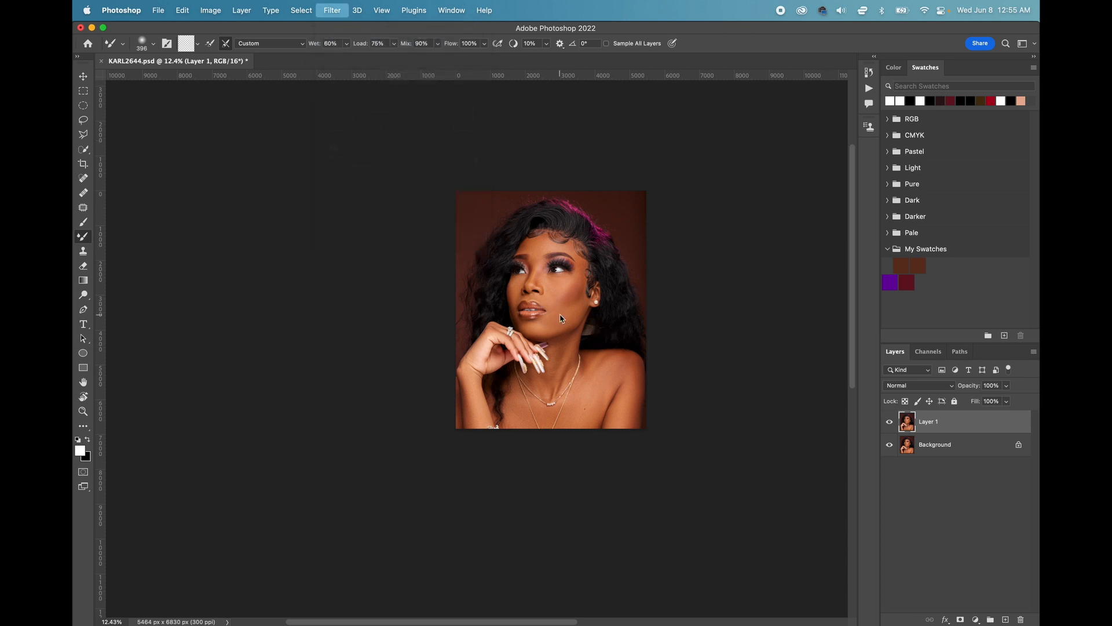
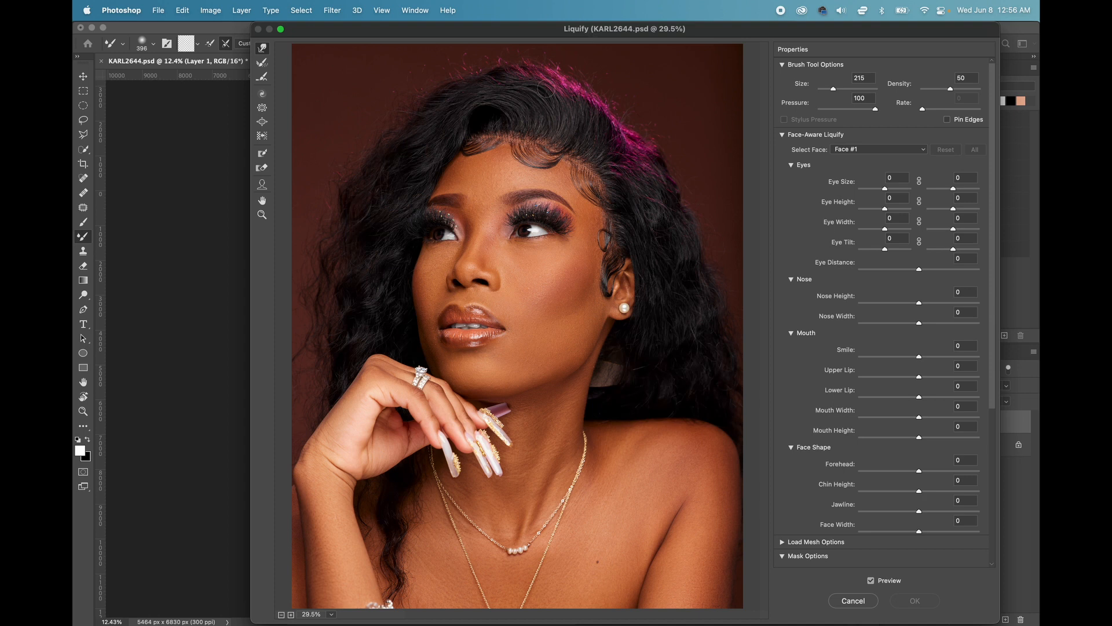
Step: Set the Liquify brush size to 462 and push the hair above the forehead slightly into shape
{"action": "left_click_drag", "start_coordinate": [834, 89], "coordinate": [845, 90]}
{"action": "left_click_drag", "start_coordinate": [842, 89], "coordinate": [841, 90]}
{"action": "scroll", "coordinate": [518, 126], "scroll_direction": "down", "scroll_amount": 3}
{"action": "scroll", "coordinate": [514, 124], "scroll_direction": "up", "scroll_amount": 2}
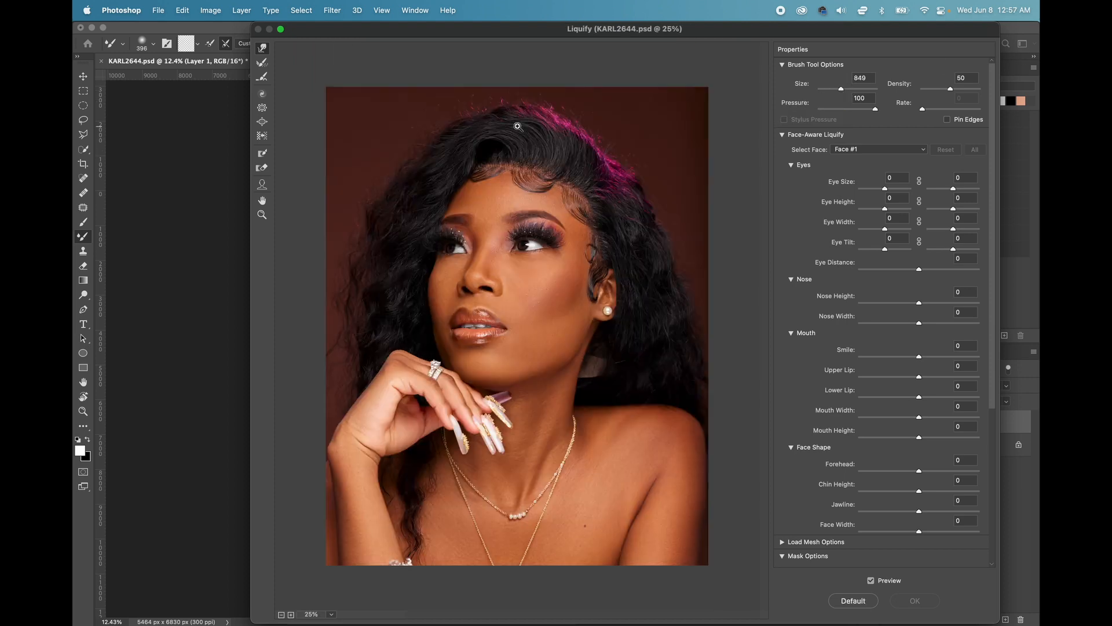
{"action": "left_click_drag", "start_coordinate": [841, 90], "coordinate": [837, 91]}
{"action": "mouse_move", "coordinate": [487, 161]}
{"action": "left_mouse_down"}
{"action": "mouse_move", "coordinate": [476, 166]}
{"action": "mouse_move", "coordinate": [542, 178]}
{"action": "left_mouse_up"}
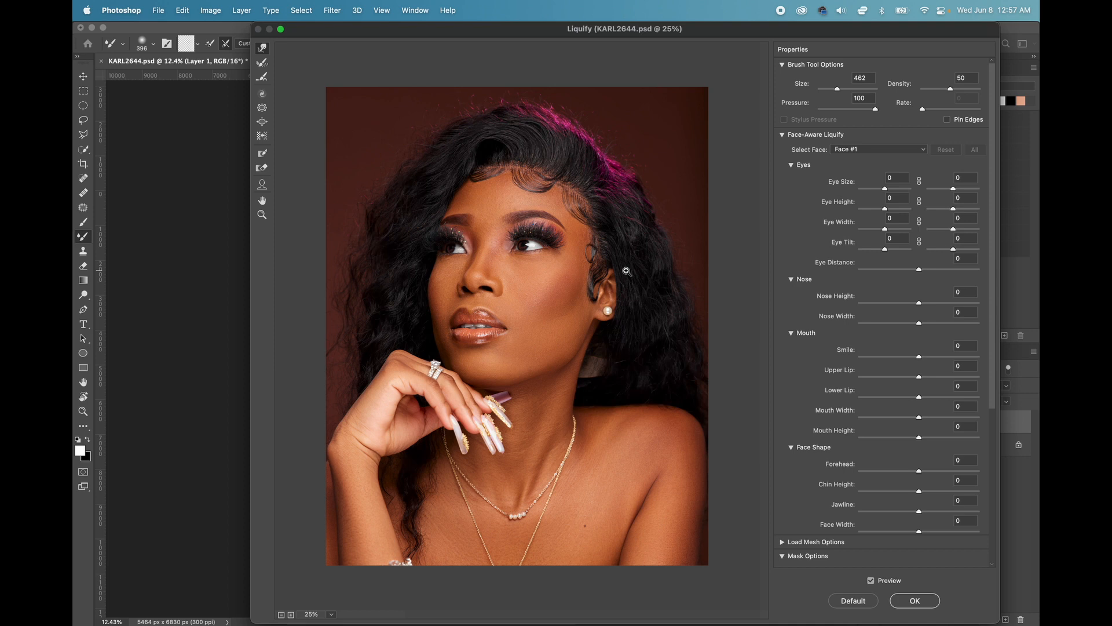
{"action": "key", "text": "super+minus"}
{"action": "left_click_drag", "start_coordinate": [500, 242], "coordinate": [501, 244]}
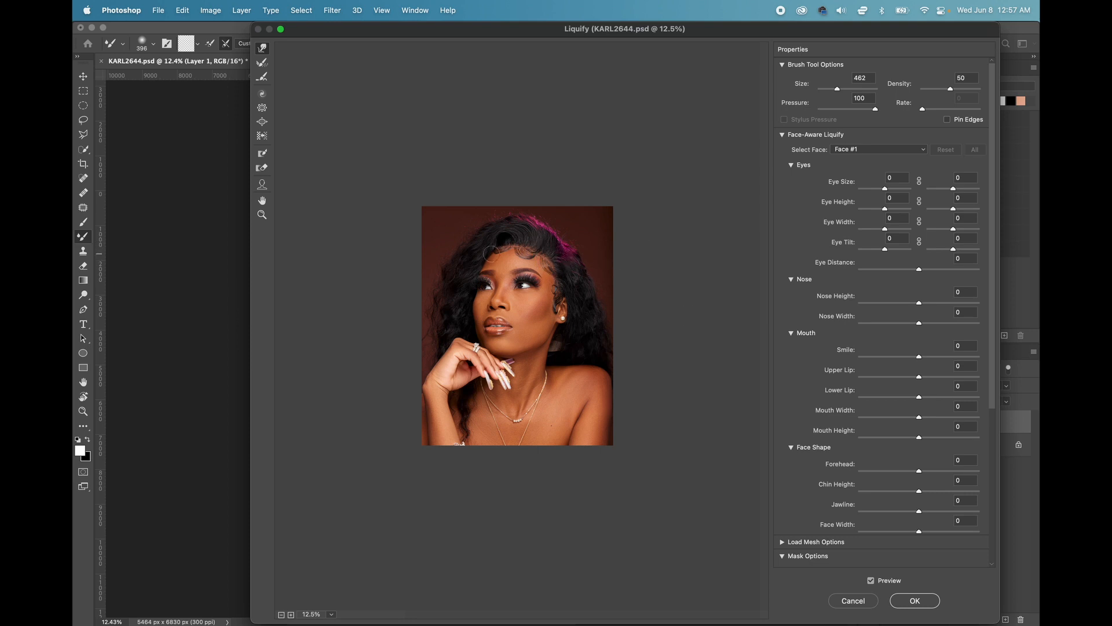
Step: Compare the liquified portrait with the original in the preview and apply the filter
{"action": "left_click", "coordinate": [871, 580]}
{"action": "left_click", "coordinate": [872, 581]}
{"action": "left_click", "coordinate": [871, 580]}
{"action": "left_click", "coordinate": [871, 580]}
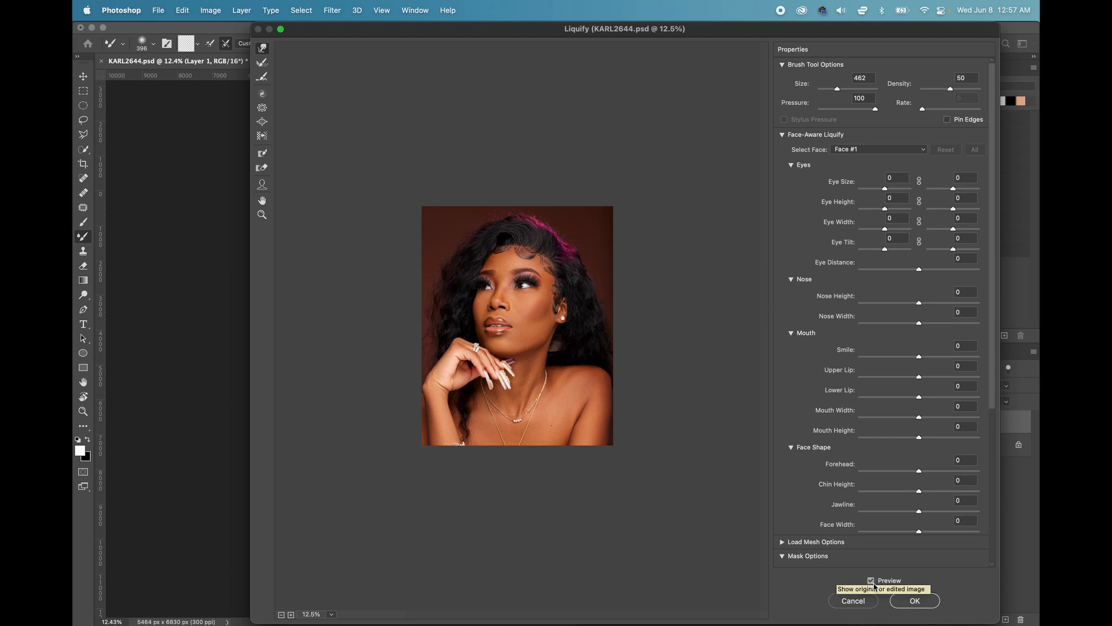
{"action": "left_click", "coordinate": [915, 602]}
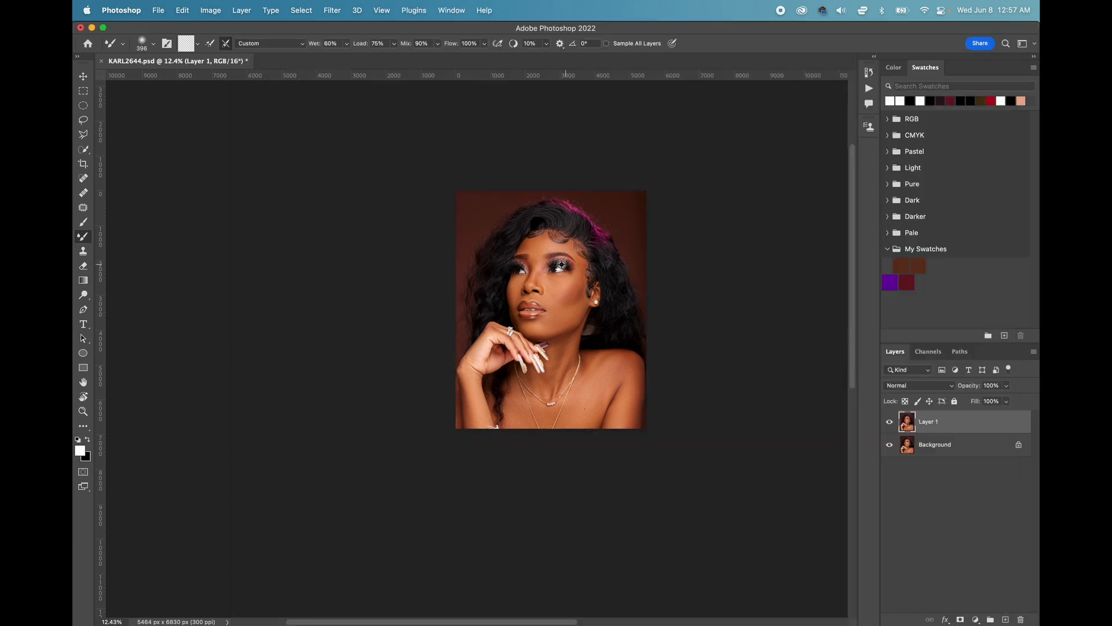
Step: Switch to the Move tool and show the list of recorded actions
{"action": "right_click", "coordinate": [586, 282]}
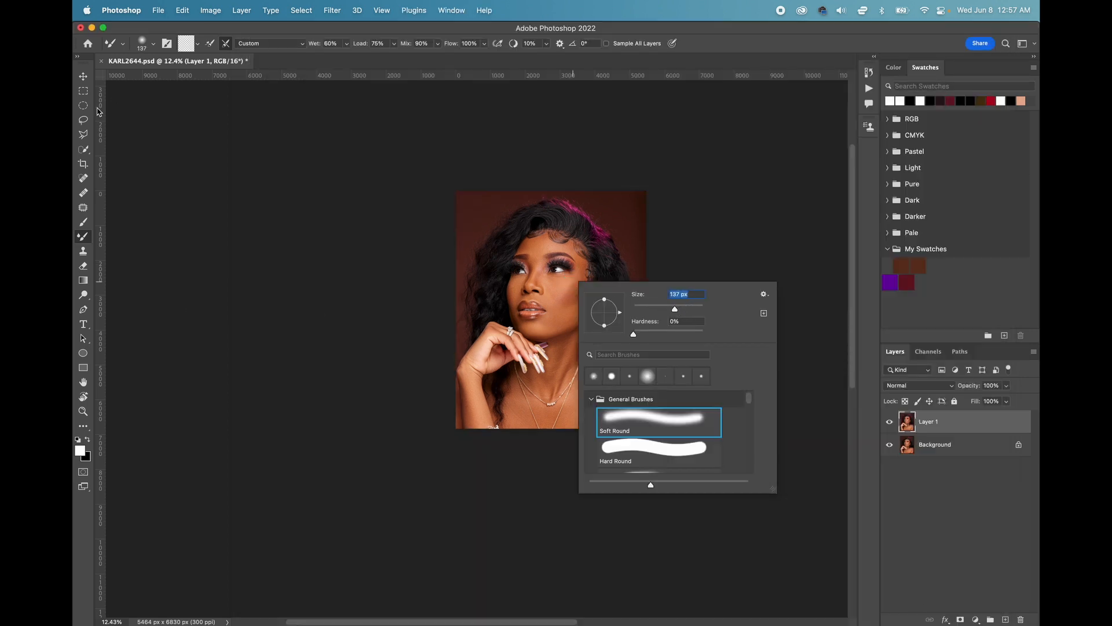
{"action": "left_click", "coordinate": [83, 76]}
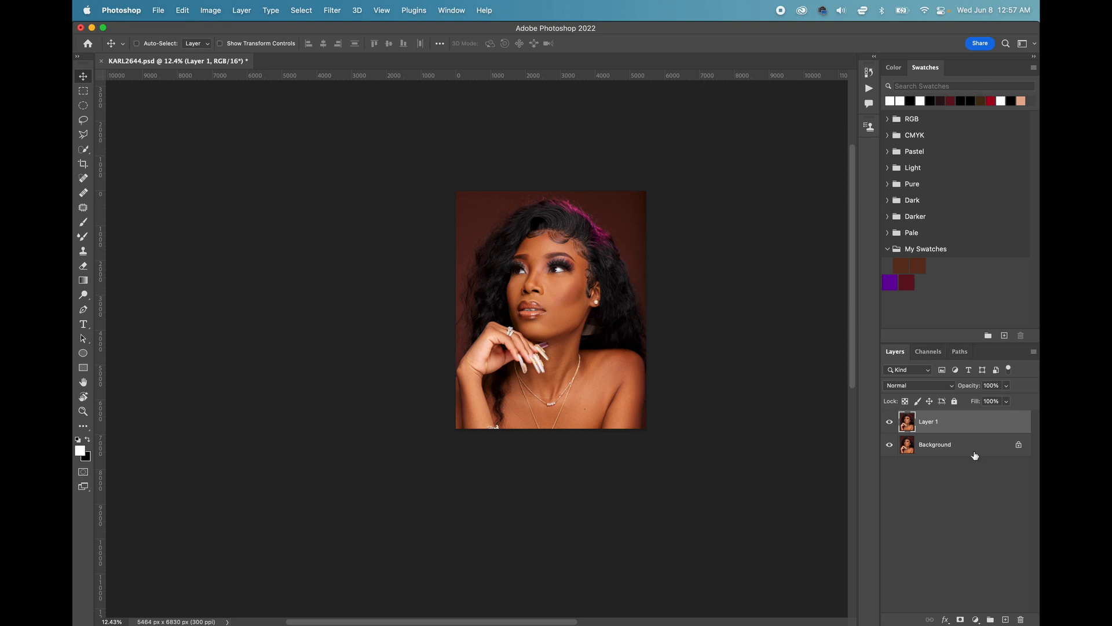
{"action": "scroll", "coordinate": [487, 302], "scroll_direction": "left", "scroll_amount": 2}
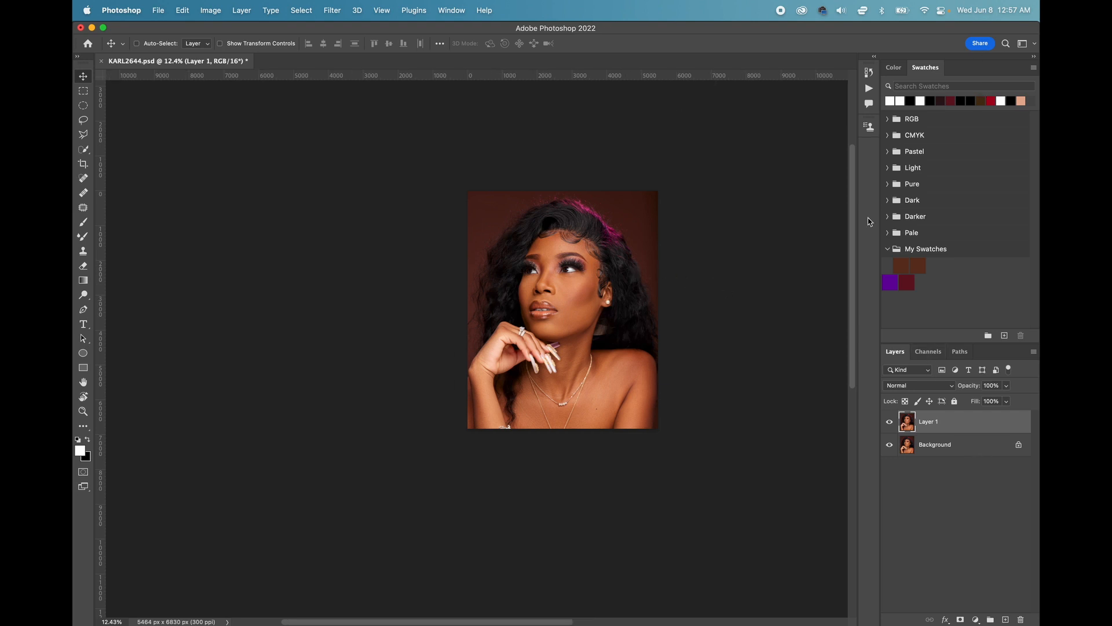
{"action": "left_click", "coordinate": [456, 12]}
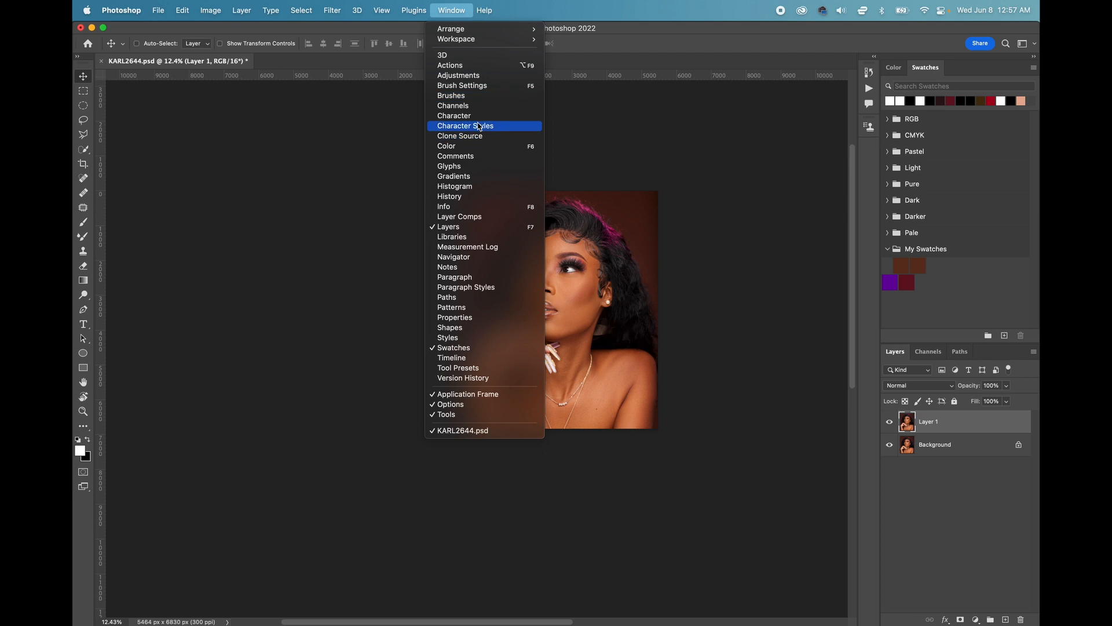
{"action": "left_click", "coordinate": [458, 65]}
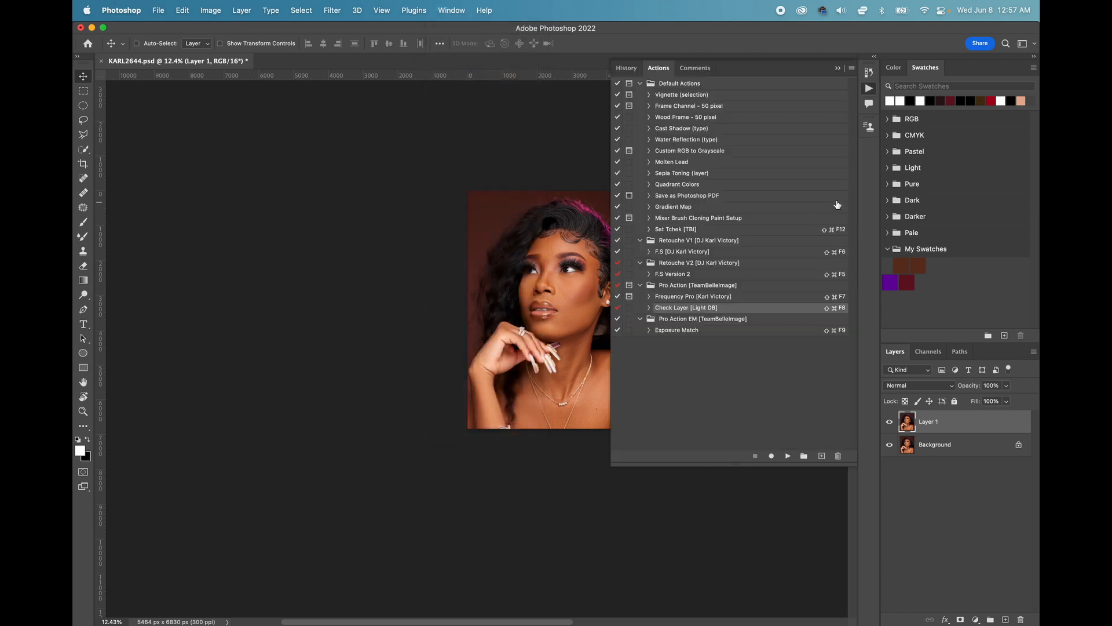
Step: Inspect the face, neck and chest of the portrait up close for uneven light and shadow
{"action": "scroll", "coordinate": [499, 212], "scroll_direction": "right", "scroll_amount": 5}
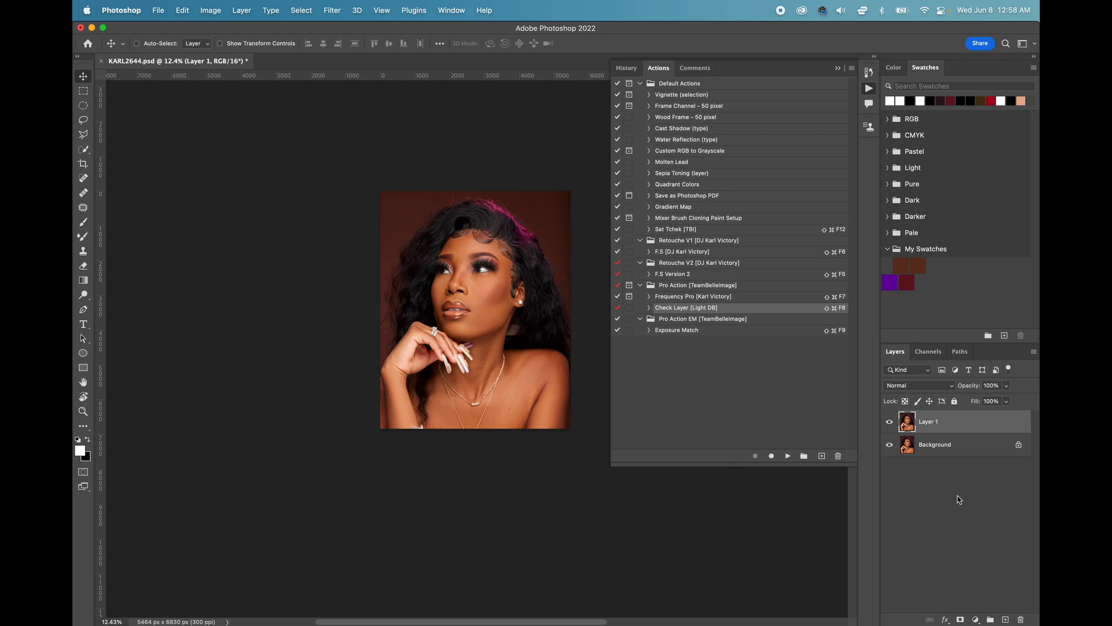
{"action": "scroll", "coordinate": [462, 255], "scroll_direction": "up", "scroll_amount": 8}
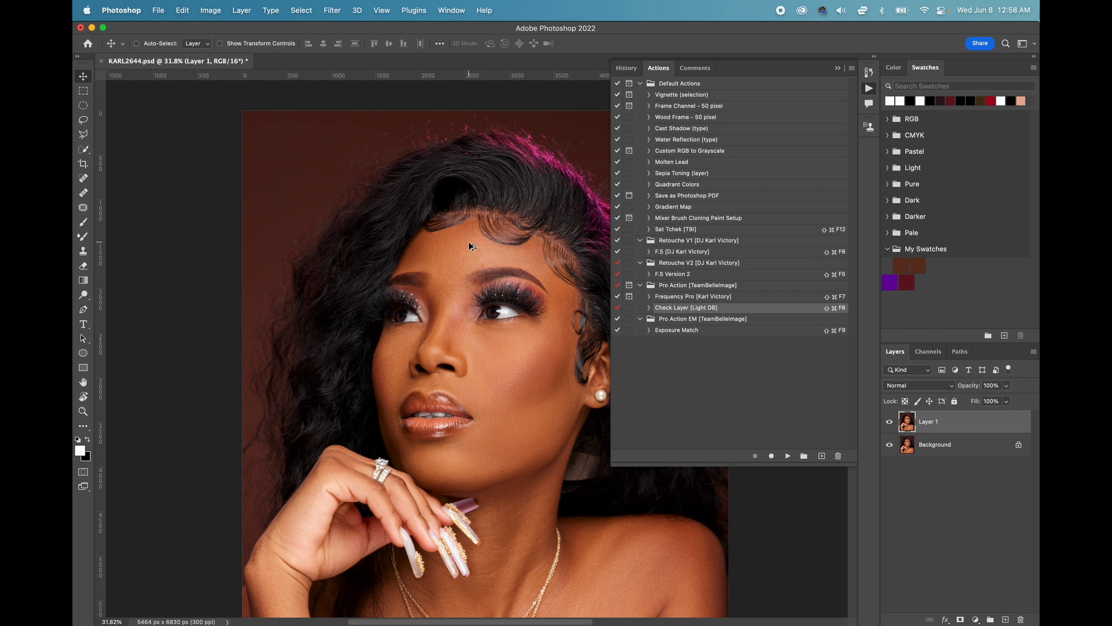
{"action": "scroll", "coordinate": [454, 273], "scroll_direction": "right", "scroll_amount": 5}
{"action": "scroll", "coordinate": [454, 273], "scroll_direction": "up", "scroll_amount": 1}
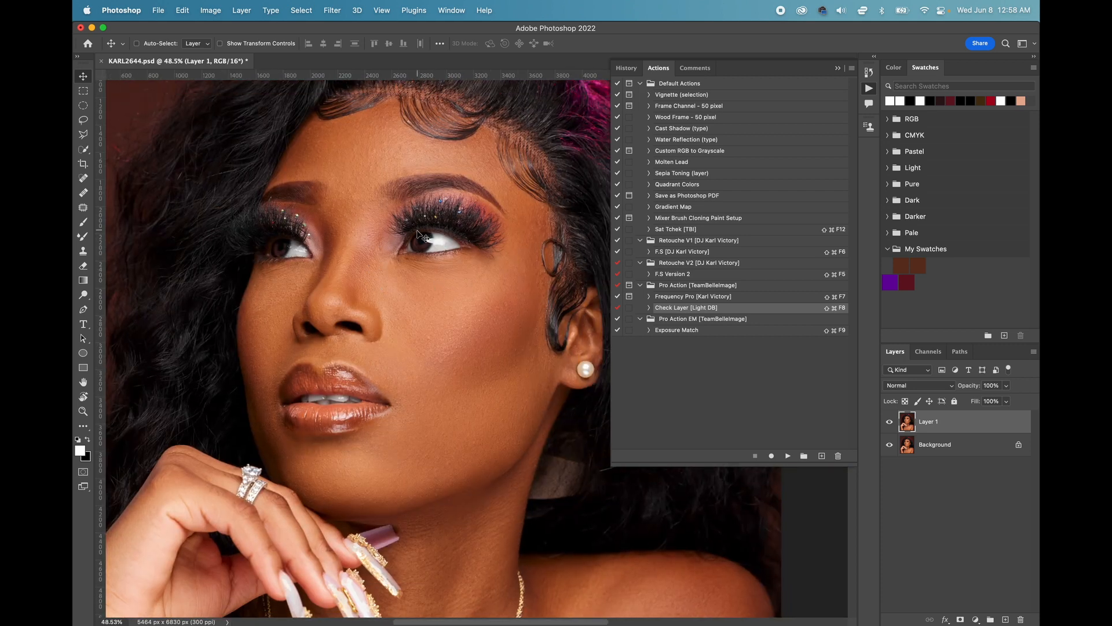
{"action": "scroll", "coordinate": [396, 215], "scroll_direction": "down", "scroll_amount": 5}
{"action": "scroll", "coordinate": [396, 216], "scroll_direction": "left", "scroll_amount": 1}
{"action": "scroll", "coordinate": [397, 216], "scroll_direction": "down", "scroll_amount": 3}
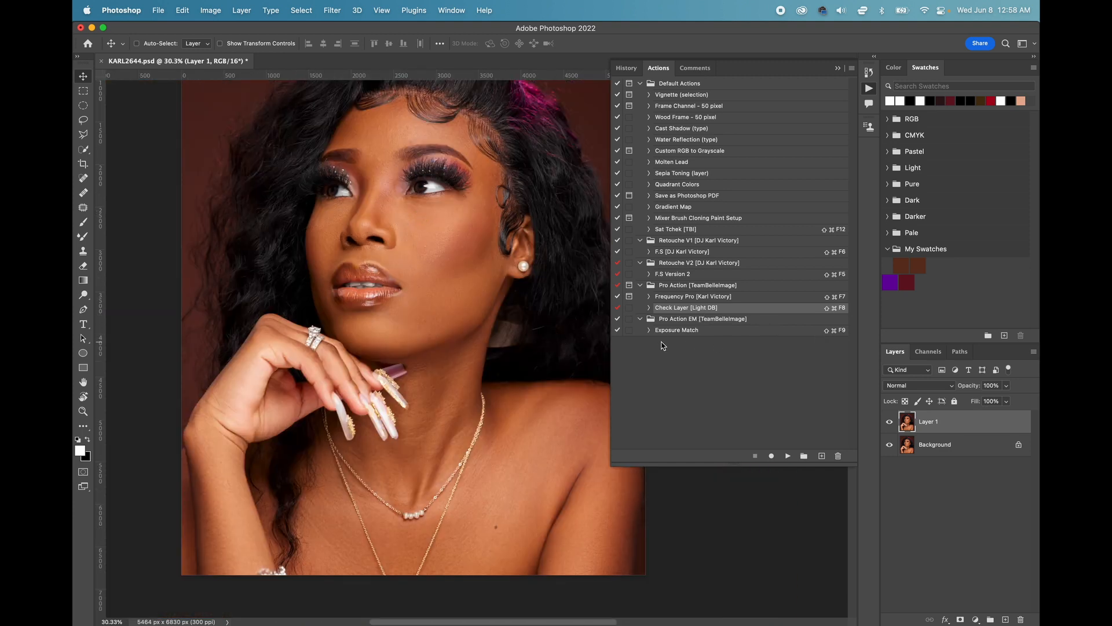
Step: Examine the recorded commands of the Exposure Match action in the Pro Action EM set, and close the actions list
{"action": "left_click", "coordinate": [684, 320]}
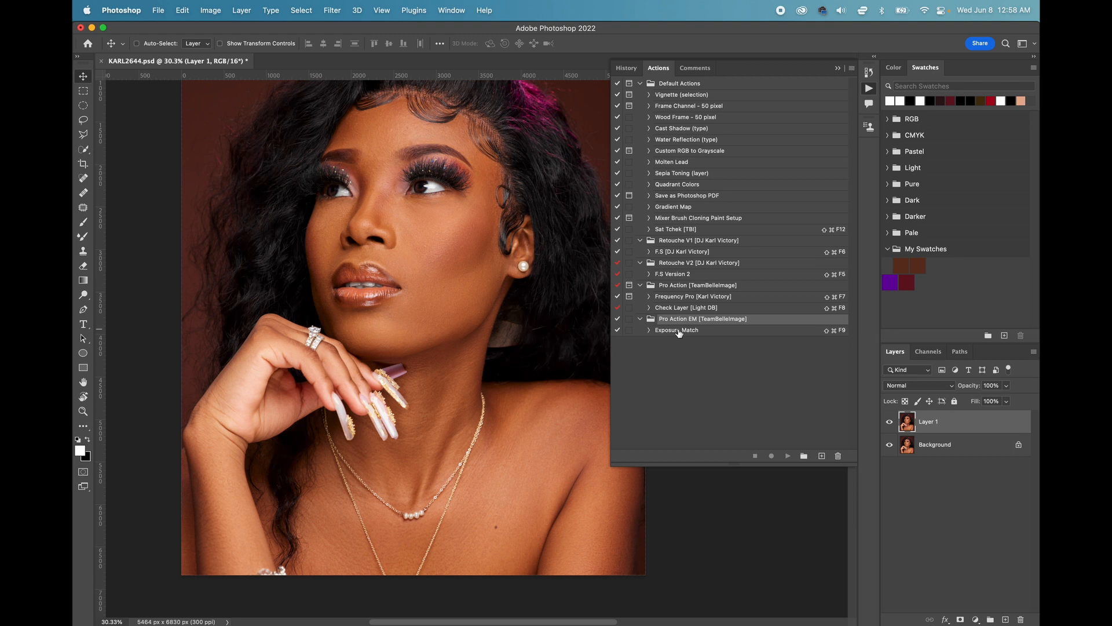
{"action": "left_click", "coordinate": [680, 332]}
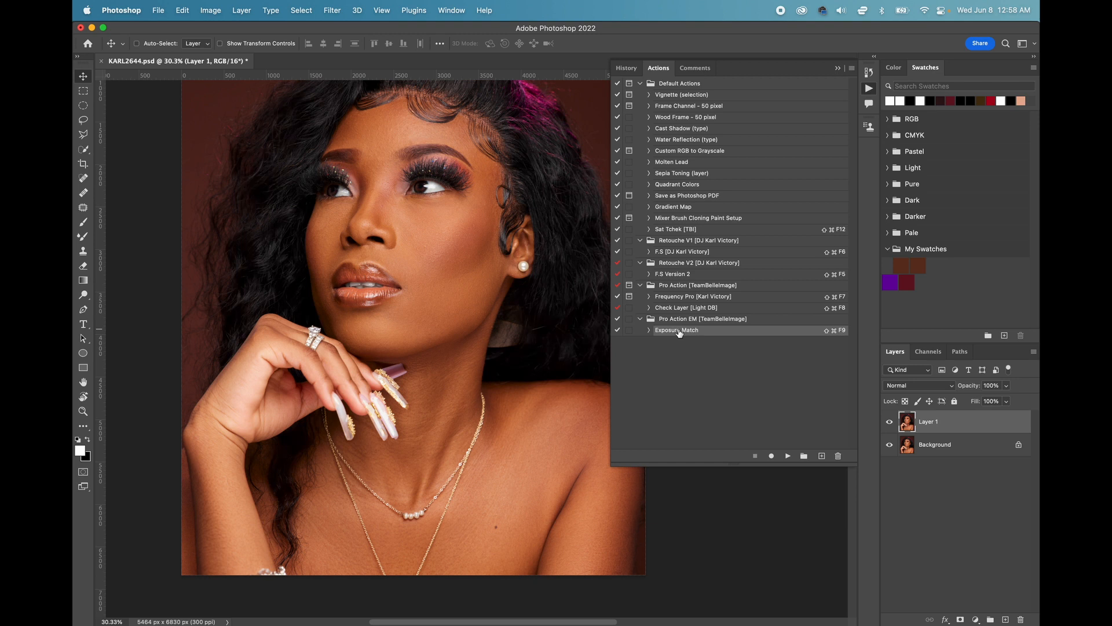
{"action": "left_click", "coordinate": [650, 330]}
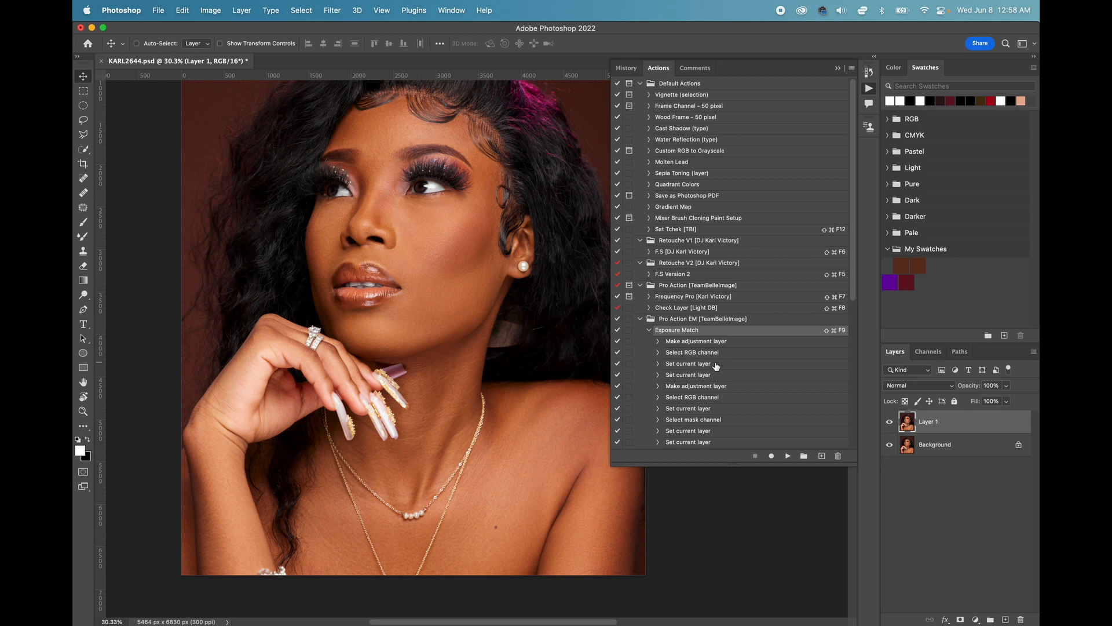
{"action": "scroll", "coordinate": [703, 358], "scroll_direction": "down", "scroll_amount": 5}
{"action": "scroll", "coordinate": [703, 358], "scroll_direction": "down", "scroll_amount": 5}
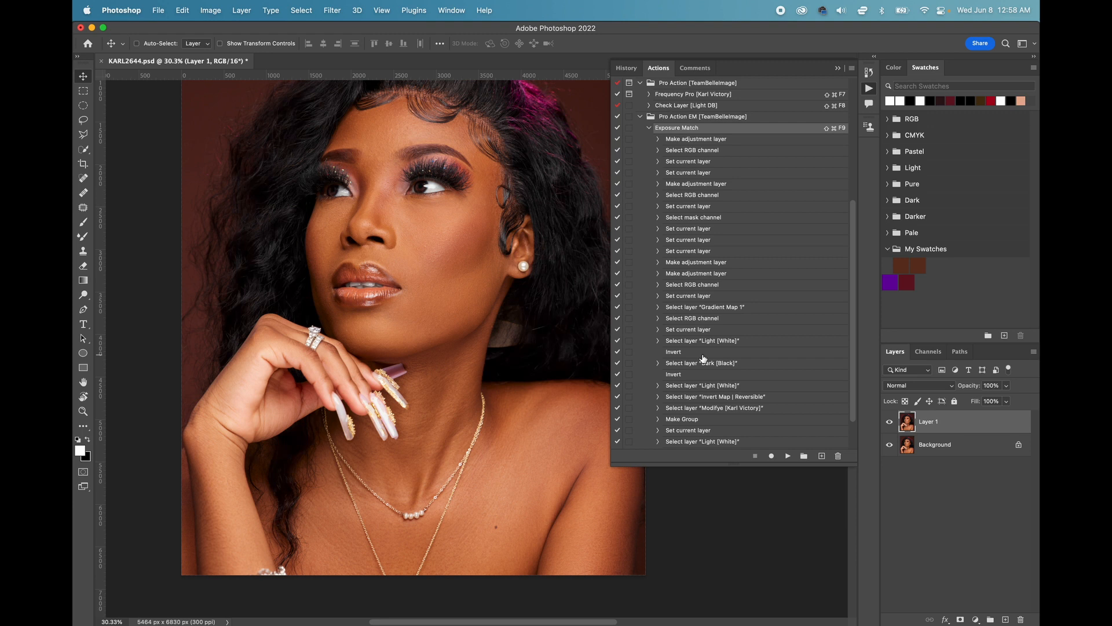
{"action": "scroll", "coordinate": [703, 358], "scroll_direction": "down", "scroll_amount": 1}
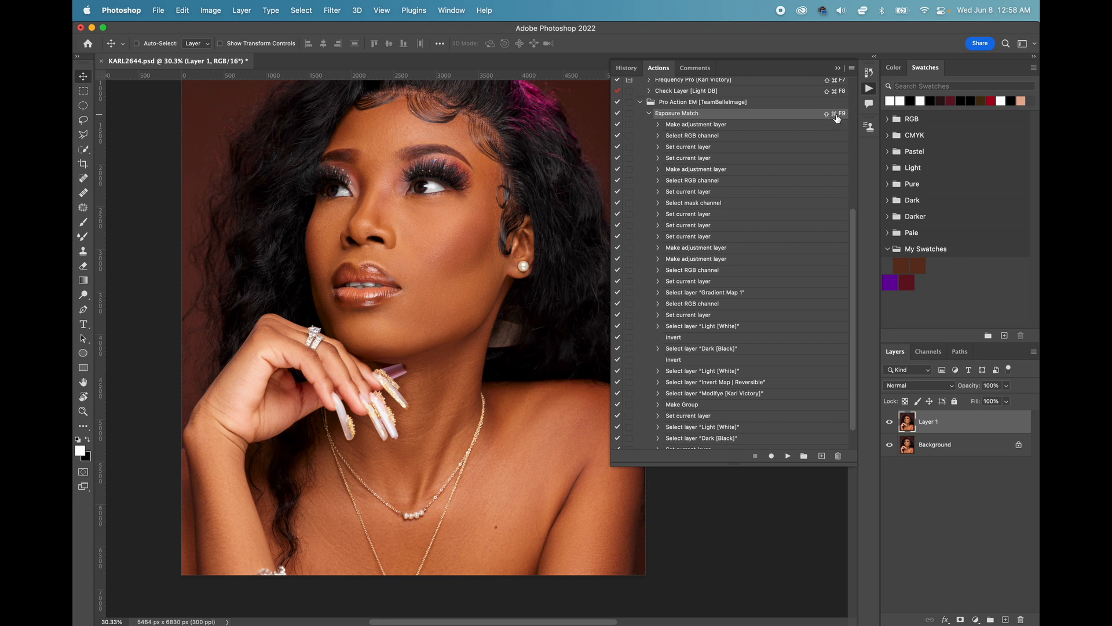
{"action": "left_click", "coordinate": [648, 112]}
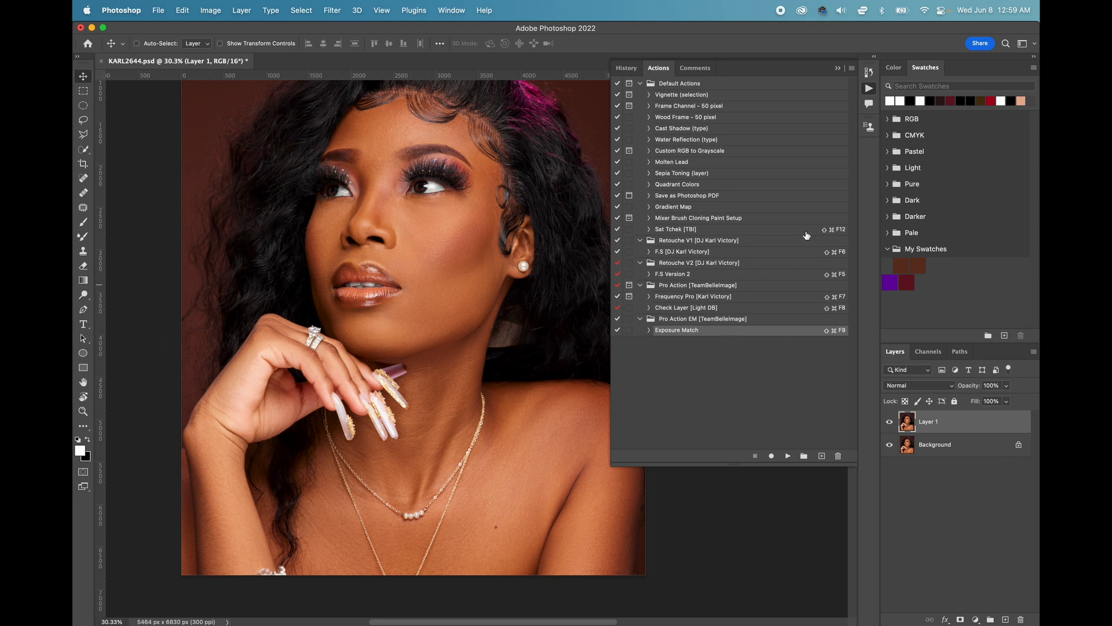
{"action": "left_click", "coordinate": [838, 69]}
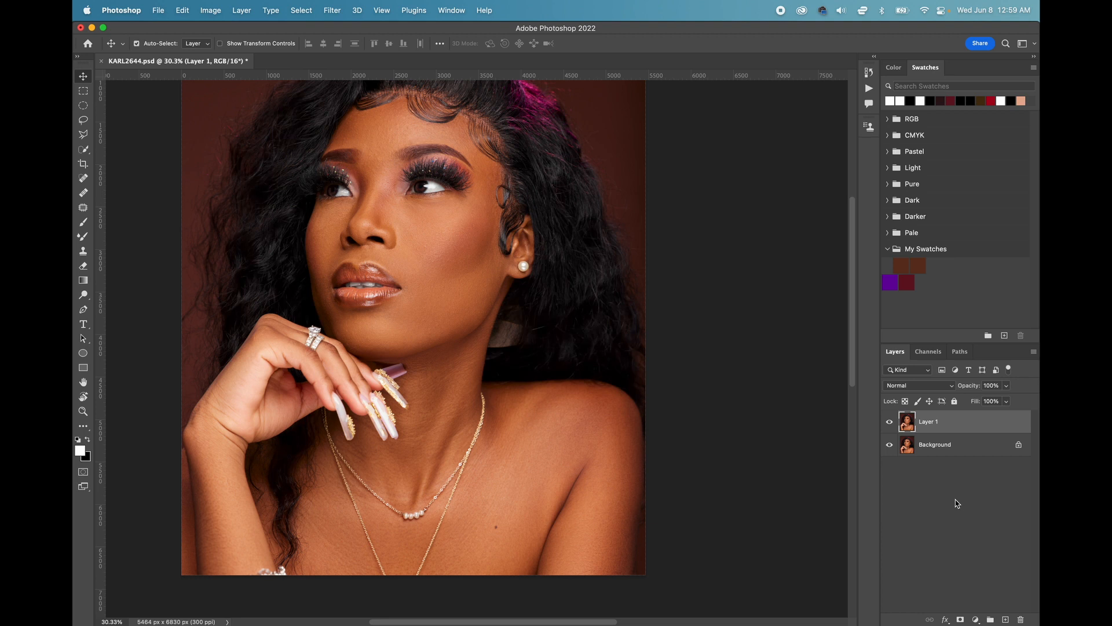
Step: Run the Exposure Match action above Layer 1 to add its group of light and dark adjustment layers
{"action": "key", "text": "super+F2"}
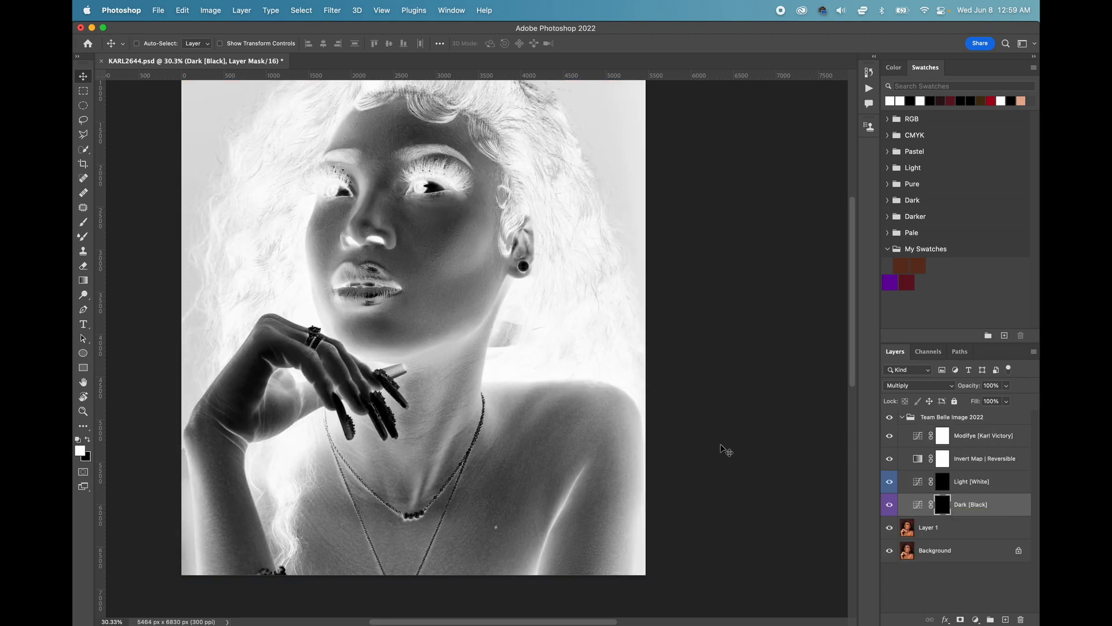
{"action": "scroll", "coordinate": [471, 383], "scroll_direction": "left", "scroll_amount": 6}
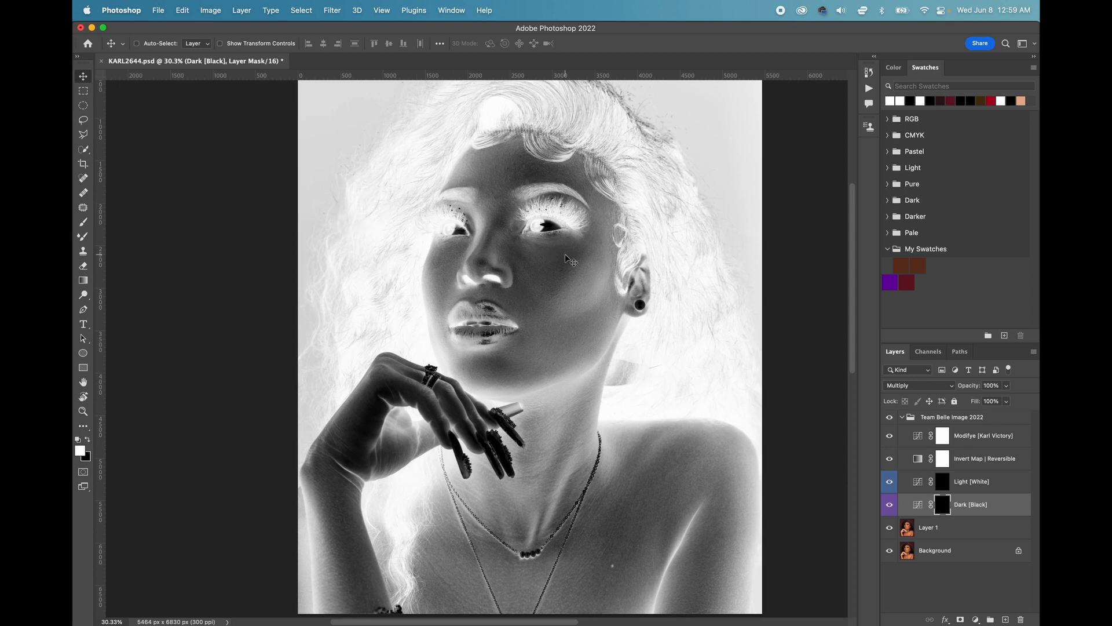
{"action": "scroll", "coordinate": [570, 261], "scroll_direction": "right", "scroll_amount": 1}
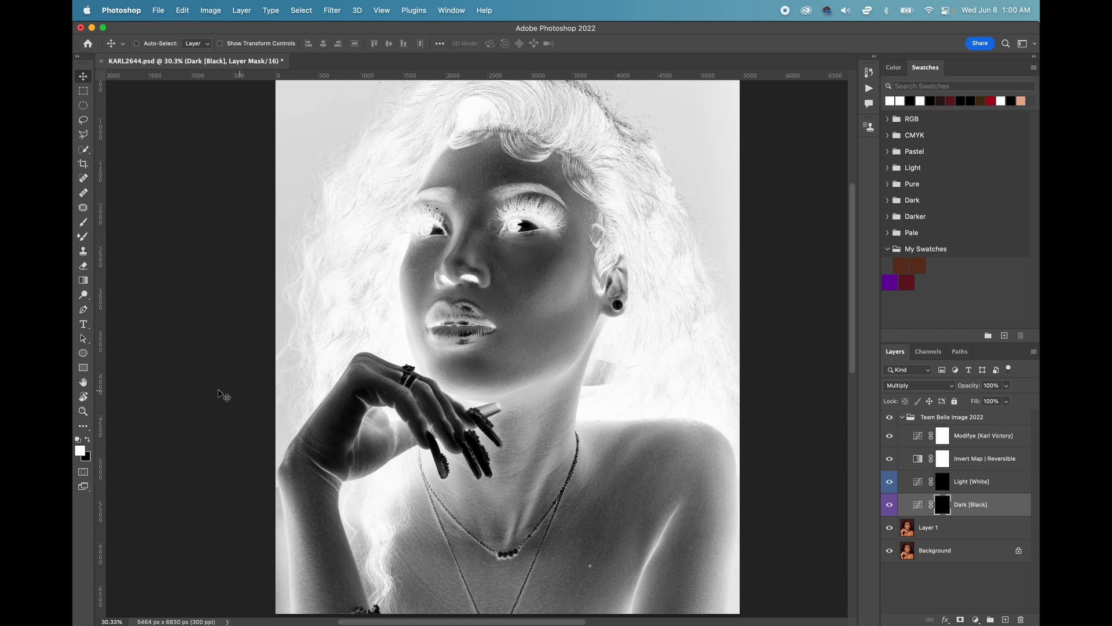
Step: Reverse the gradient of the Invert Map | Reversible layer and close its properties
{"action": "double_click", "coordinate": [921, 460]}
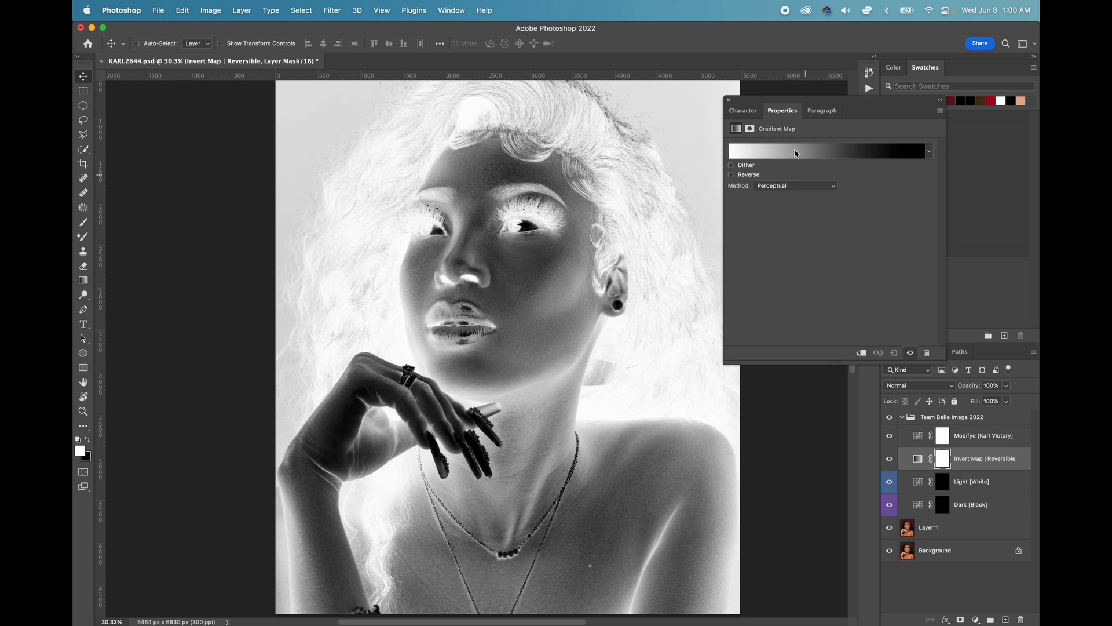
{"action": "left_click", "coordinate": [754, 177]}
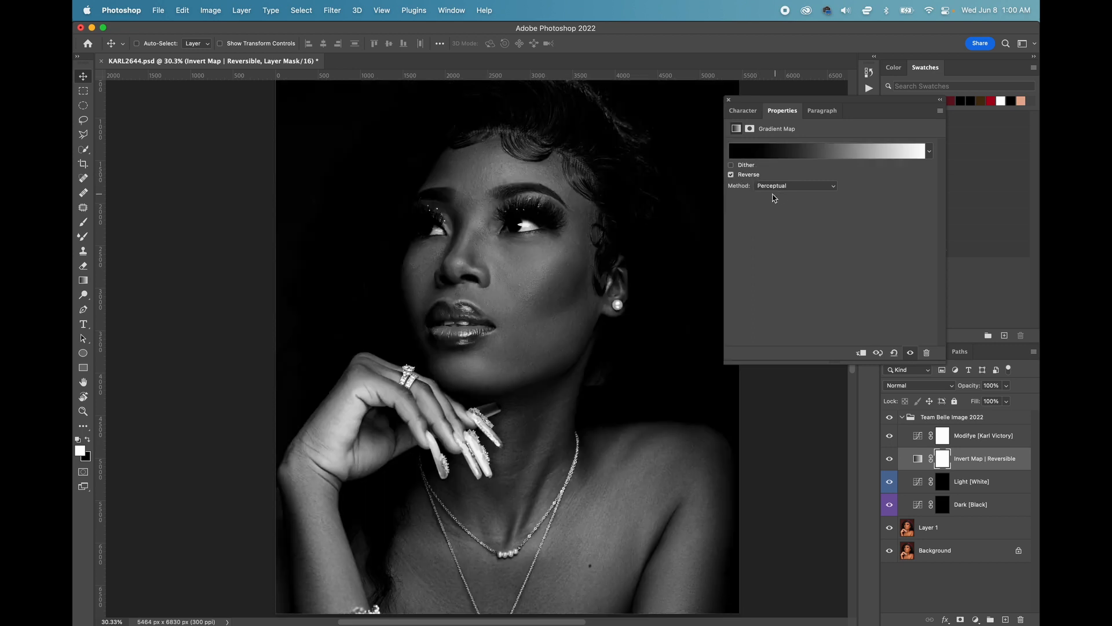
{"action": "left_click", "coordinate": [729, 100]}
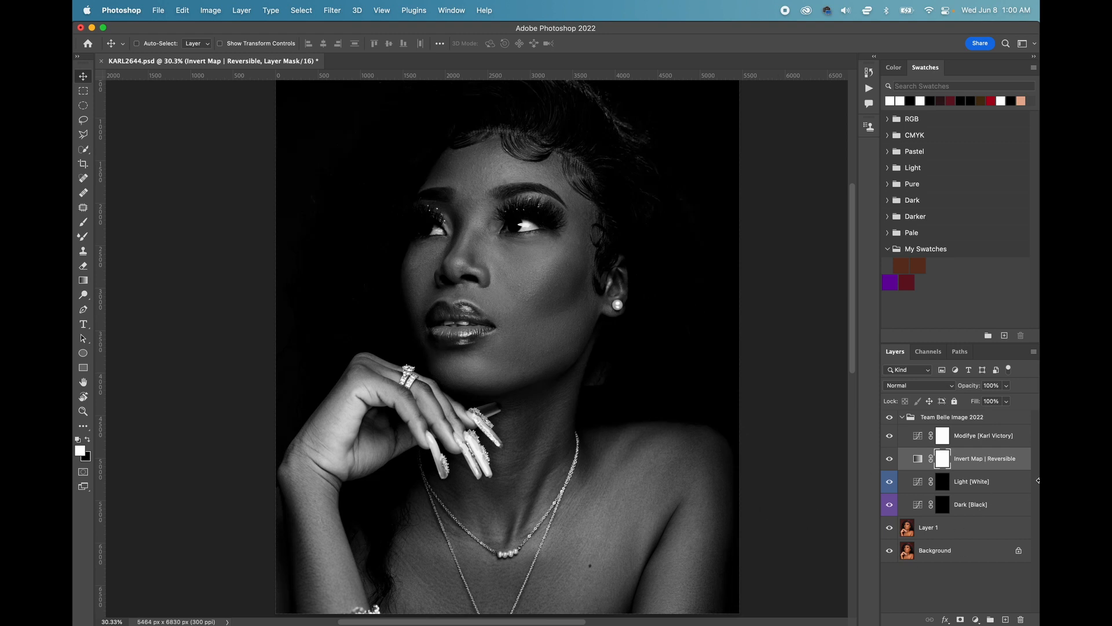
Step: Darken the Modifye curves layer until only the brightest skin highlights remain, placing its curve point at input 111, output 6
{"action": "left_click", "coordinate": [1013, 442]}
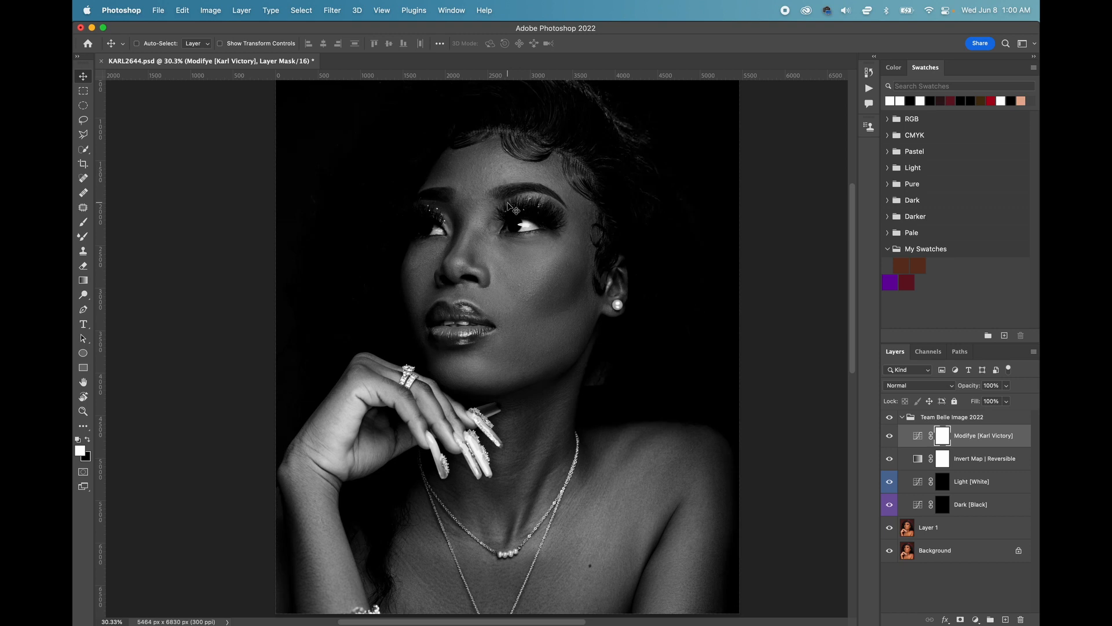
{"action": "double_click", "coordinate": [918, 435]}
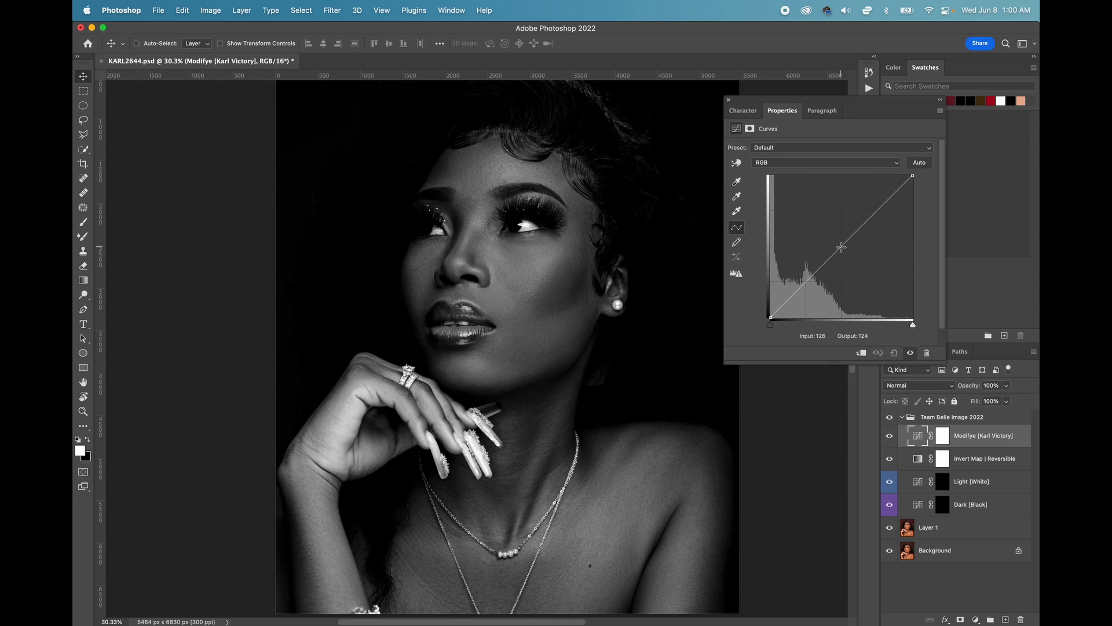
{"action": "left_click_drag", "start_coordinate": [842, 248], "coordinate": [907, 315]}
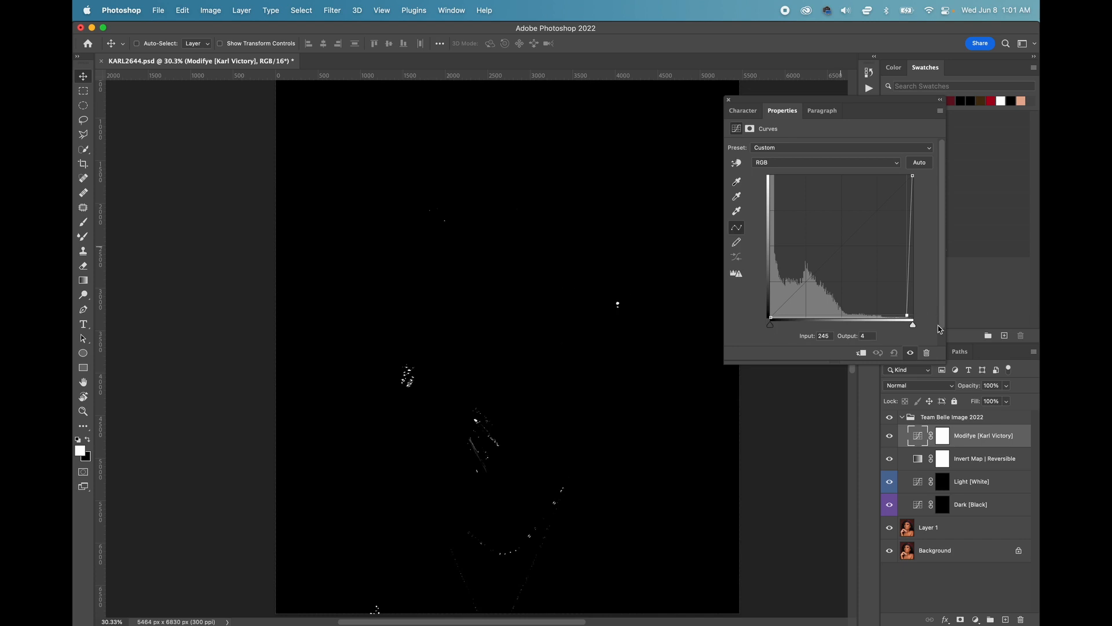
{"action": "left_click", "coordinate": [907, 316]}
{"action": "left_click_drag", "start_coordinate": [907, 316], "coordinate": [869, 314]}
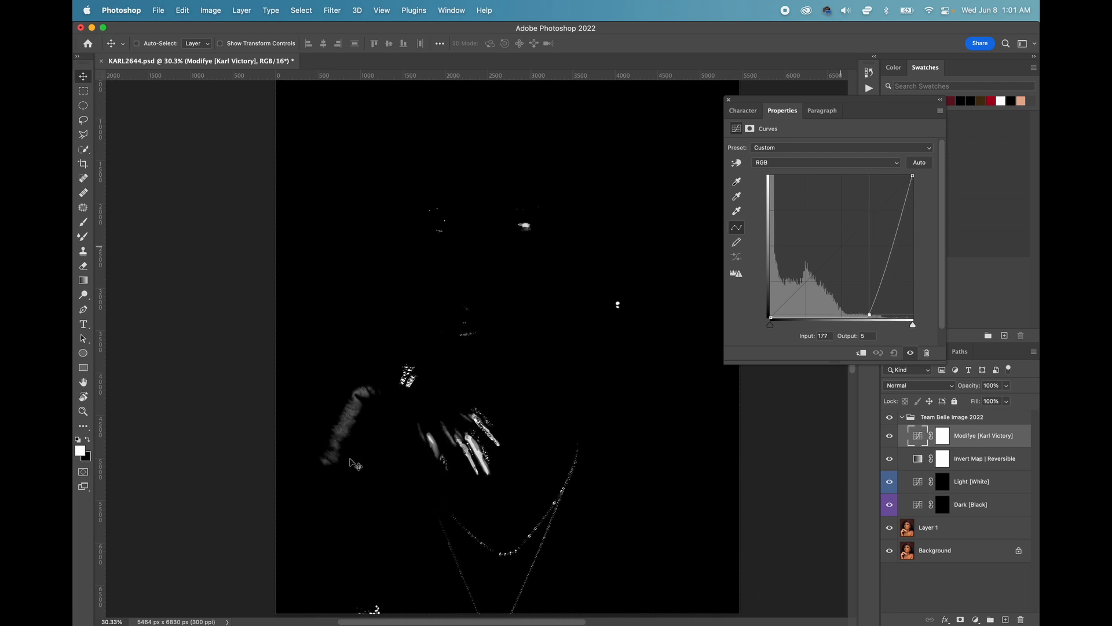
{"action": "left_click_drag", "start_coordinate": [869, 314], "coordinate": [839, 313]}
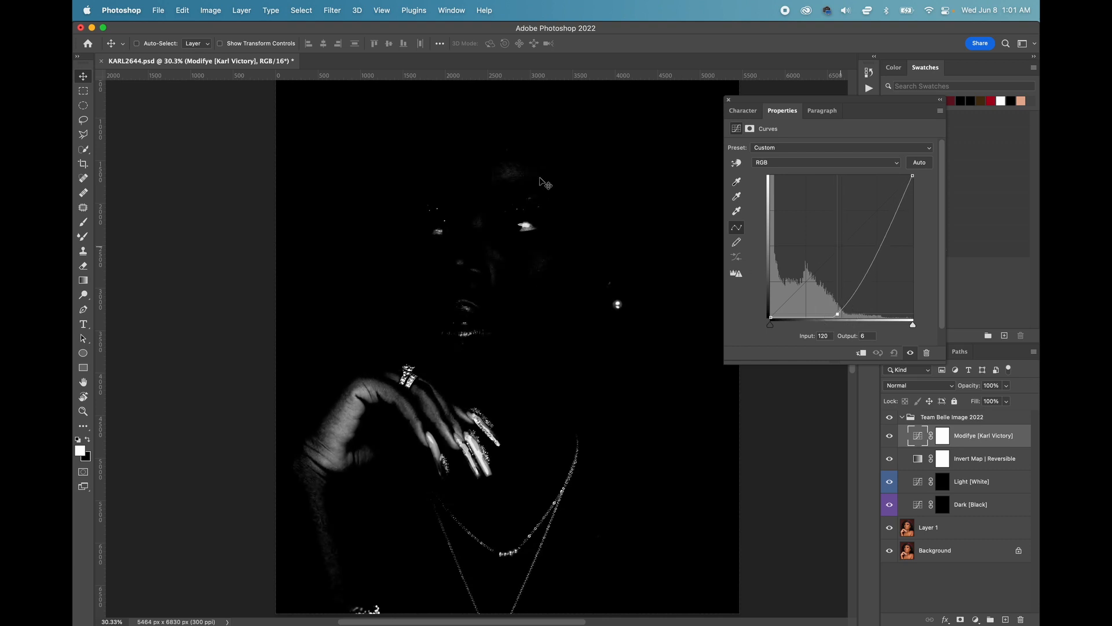
{"action": "scroll", "coordinate": [544, 182], "scroll_direction": "up", "scroll_amount": 2}
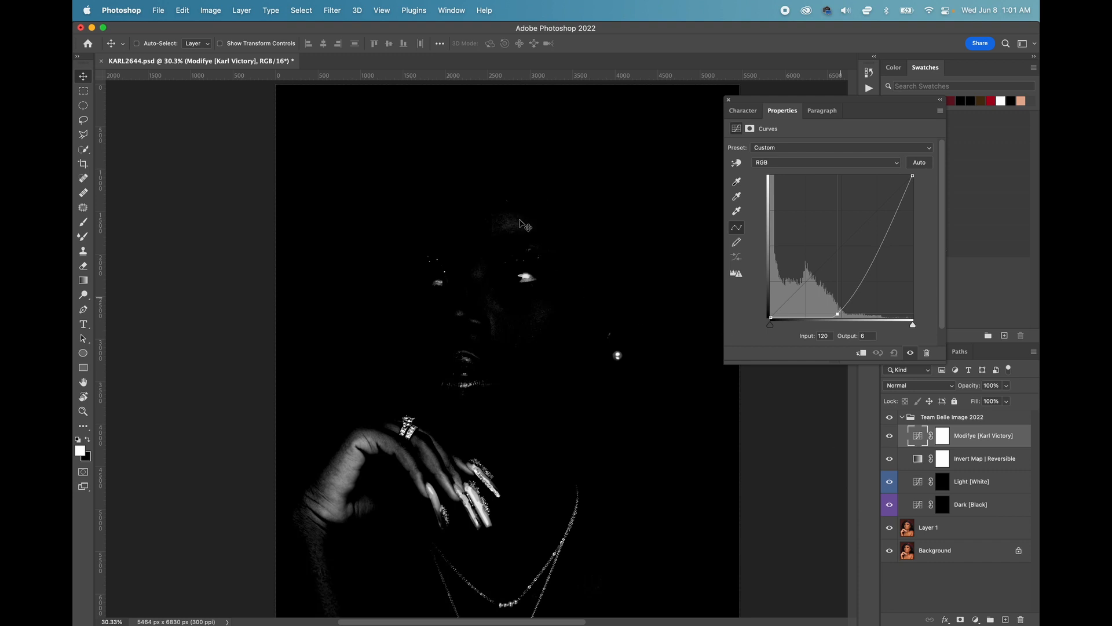
{"action": "left_click", "coordinate": [837, 314]}
{"action": "left_click_drag", "start_coordinate": [837, 314], "coordinate": [833, 314]}
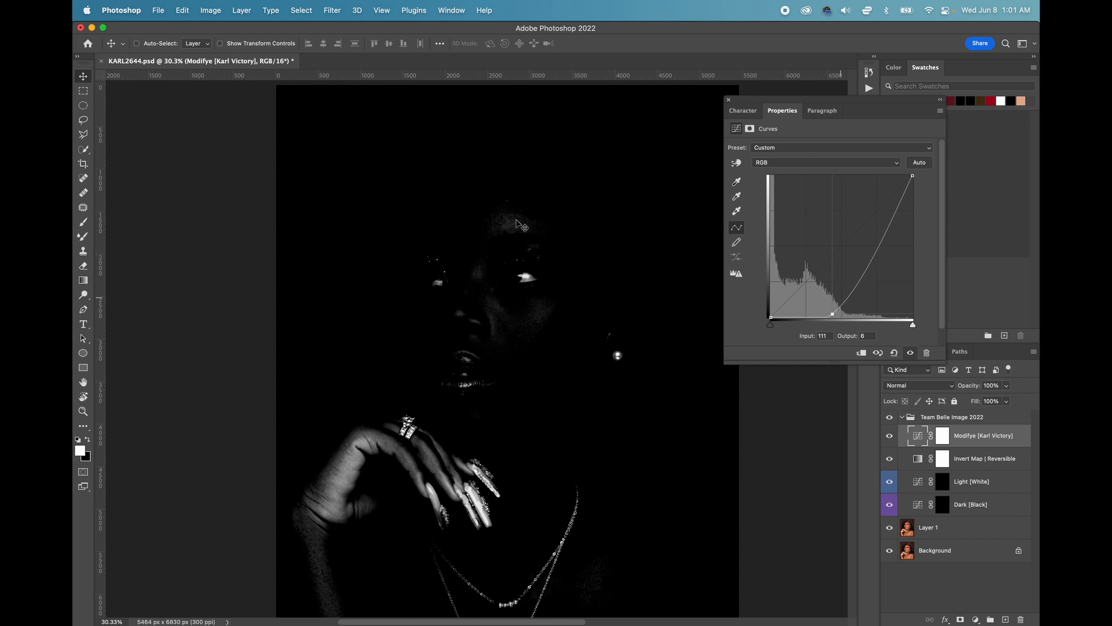
Step: Target the Light [White] layer mask with a white soft round brush at 2% flow, 30 px size and 0% hardness
{"action": "left_click", "coordinate": [941, 482]}
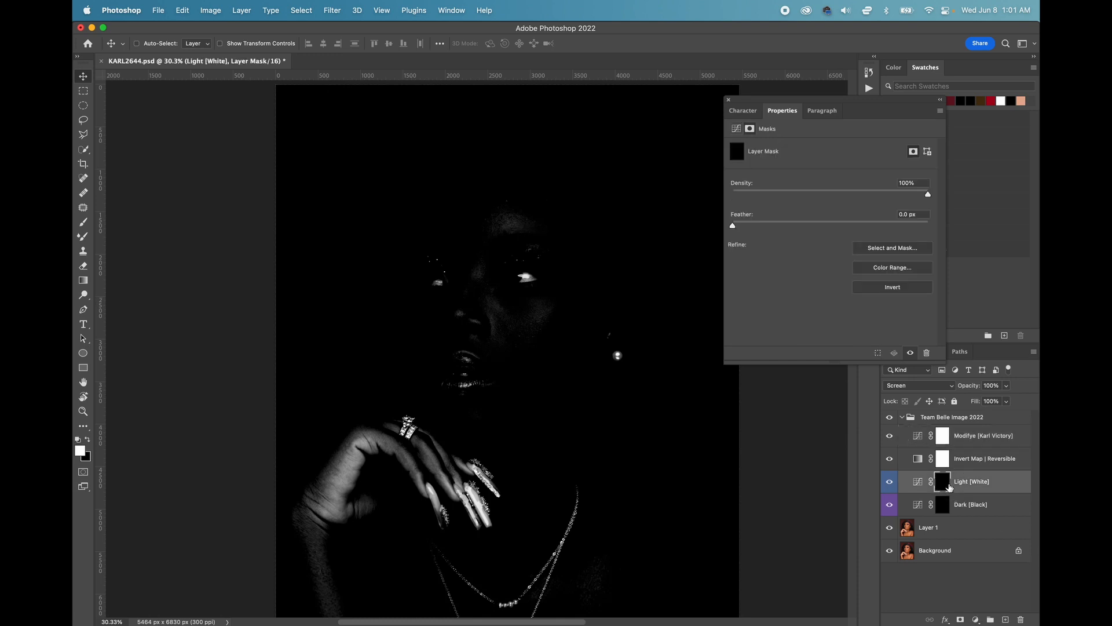
{"action": "left_click", "coordinate": [83, 223]}
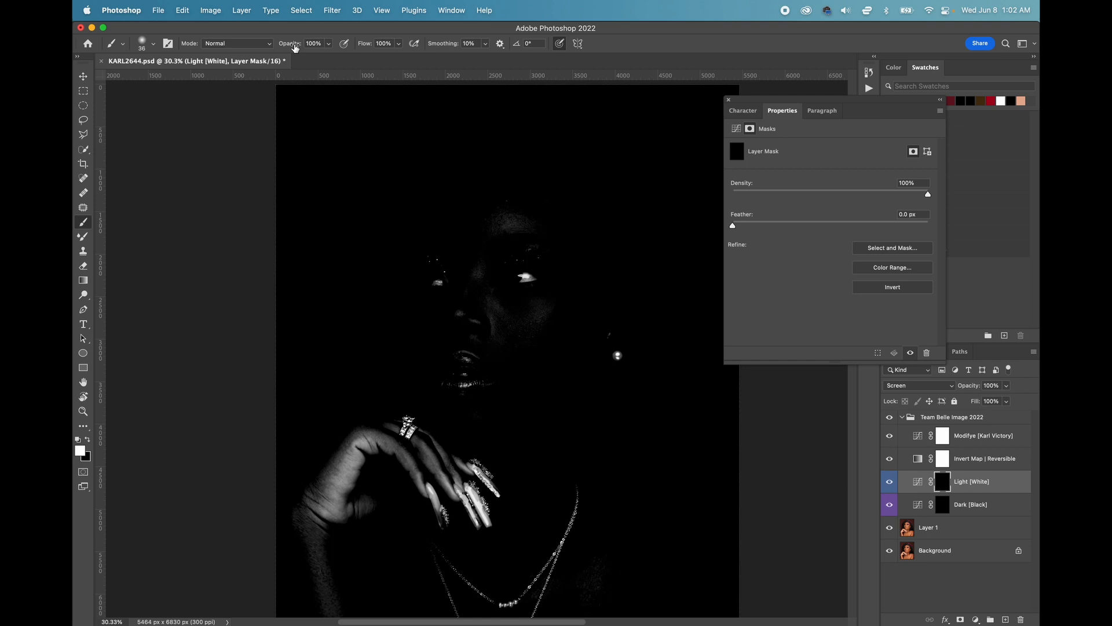
{"action": "left_click", "coordinate": [398, 44]}
{"action": "left_click_drag", "start_coordinate": [402, 56], "coordinate": [350, 61]}
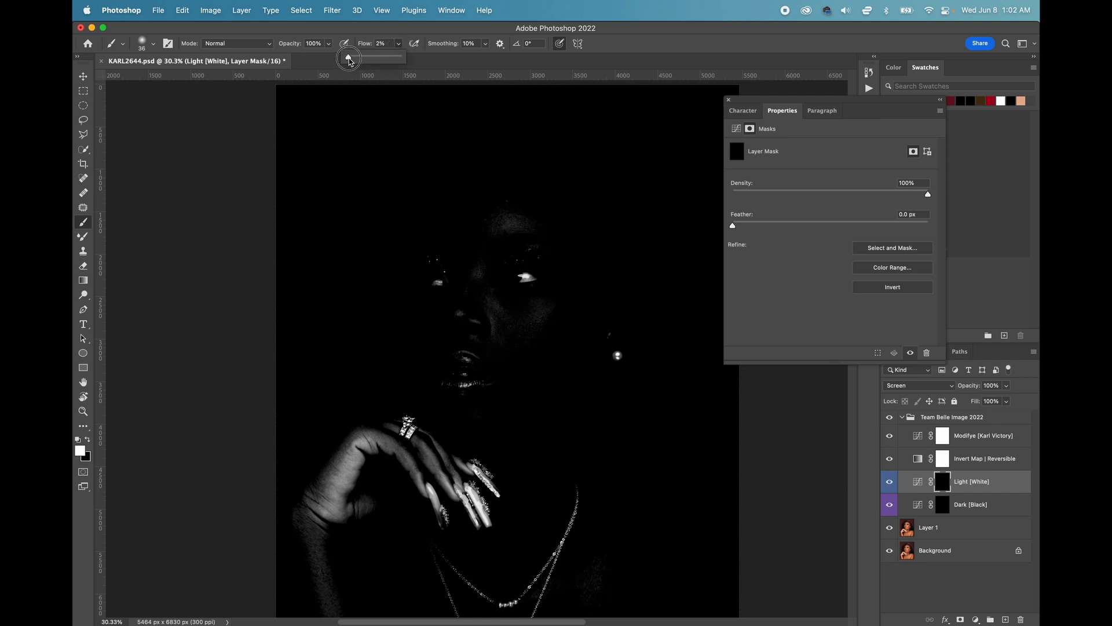
{"action": "left_click", "coordinate": [404, 32]}
{"action": "scroll", "coordinate": [504, 186], "scroll_direction": "up", "scroll_amount": 3}
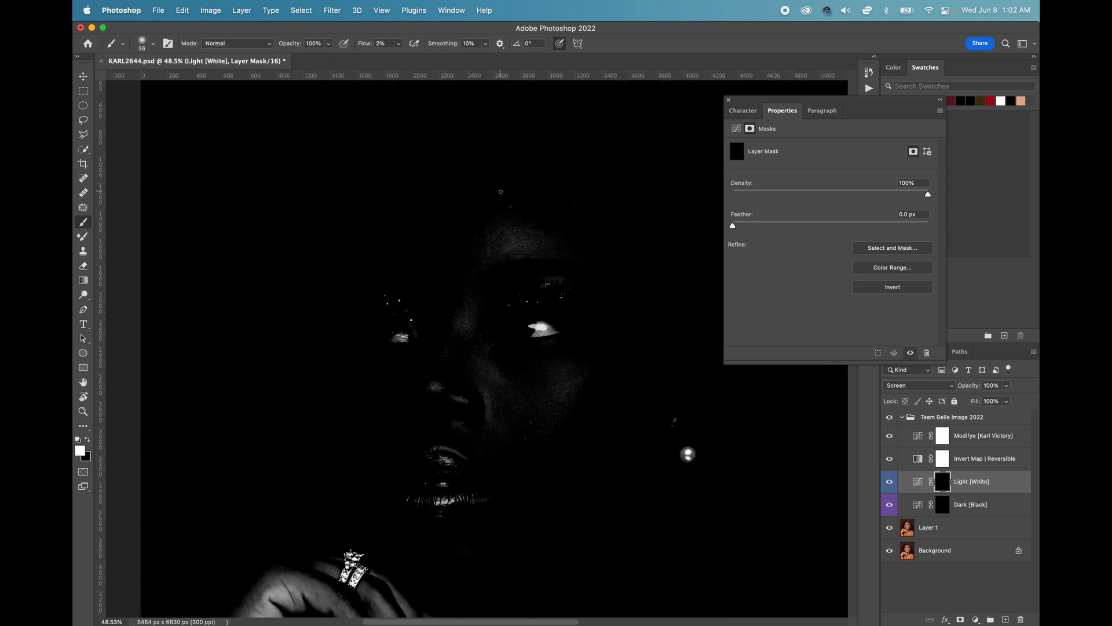
{"action": "right_click", "coordinate": [587, 297]}
{"action": "left_click_drag", "start_coordinate": [651, 316], "coordinate": [647, 317]}
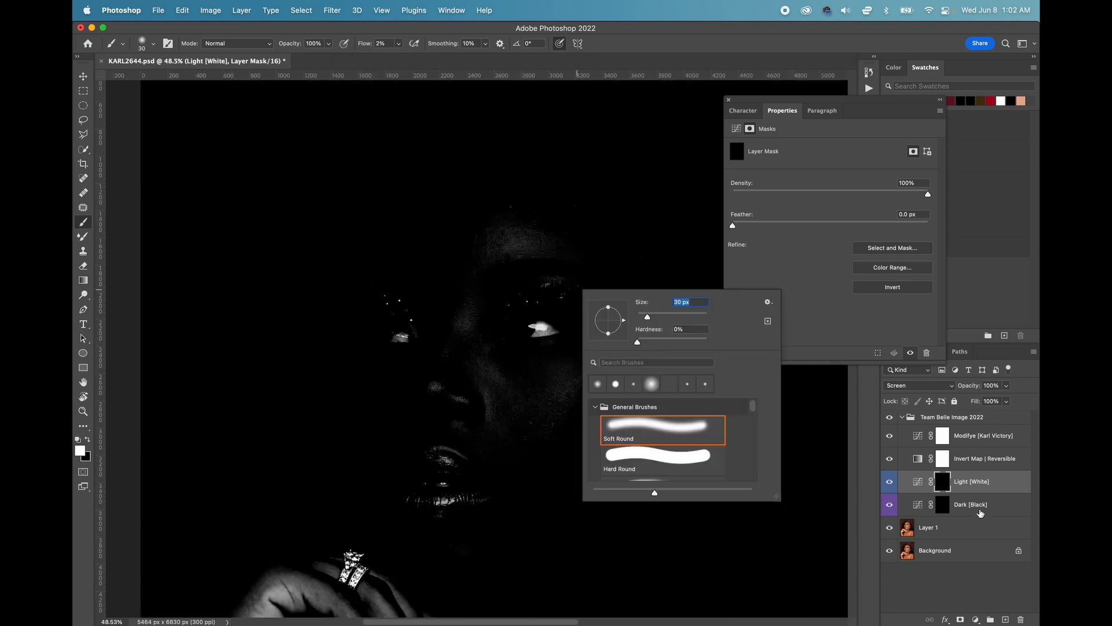
{"action": "left_click", "coordinate": [944, 487]}
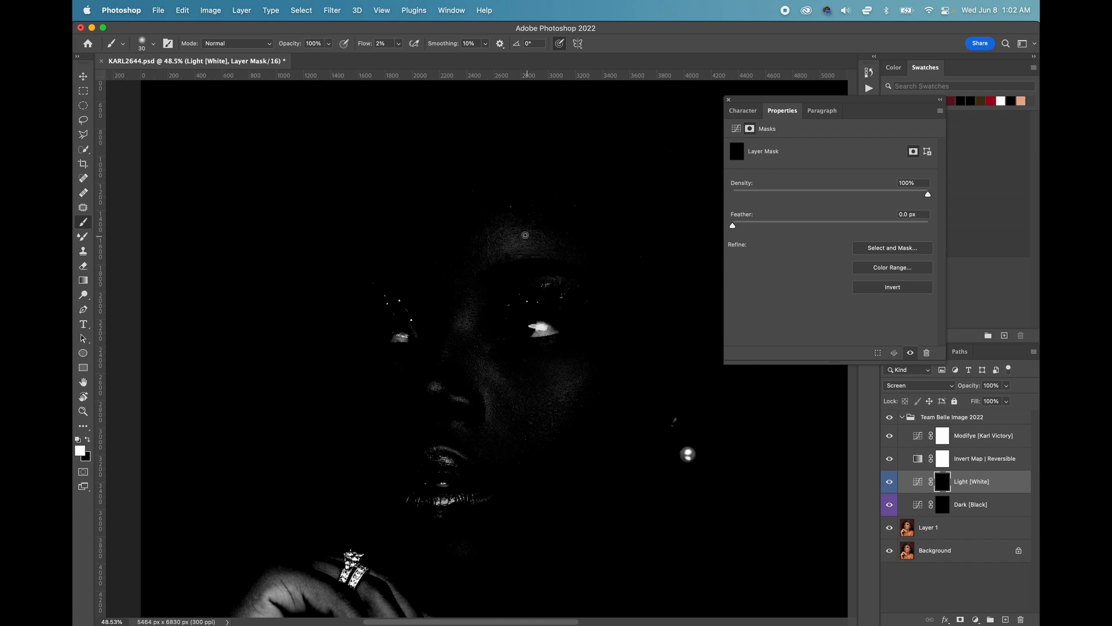
Step: Compare the Light [White] layer on and off, and move the Modifye curve point slightly toward the shadows before reselecting the light mask
{"action": "left_click", "coordinate": [890, 482]}
{"action": "left_click", "coordinate": [889, 482]}
{"action": "left_click", "coordinate": [889, 482]}
{"action": "left_click", "coordinate": [889, 482]}
{"action": "left_click", "coordinate": [918, 435]}
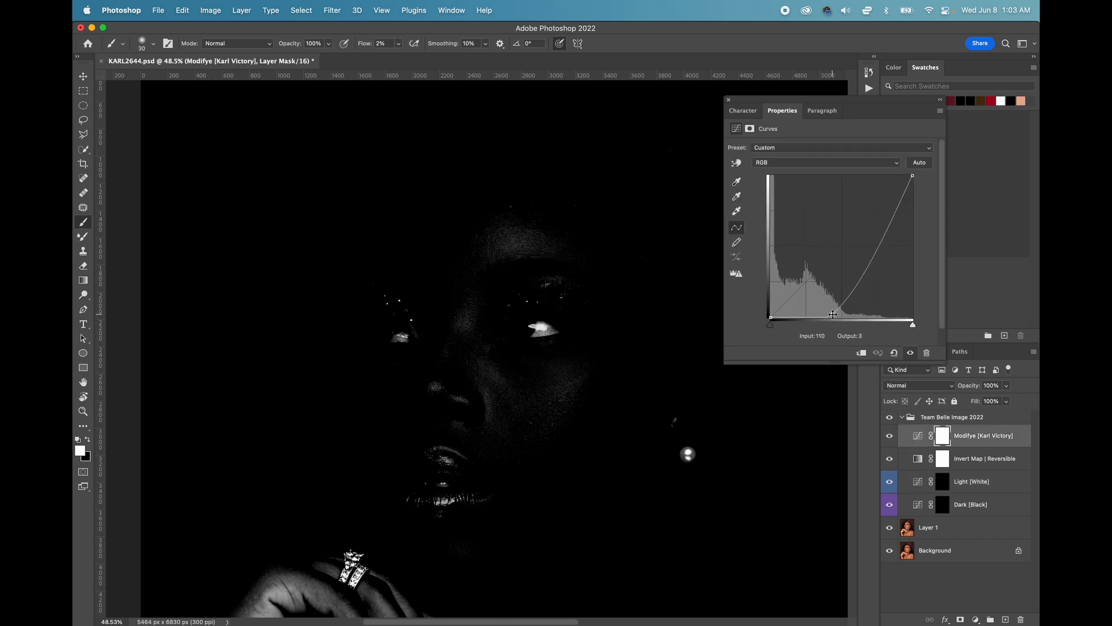
{"action": "left_click", "coordinate": [943, 483]}
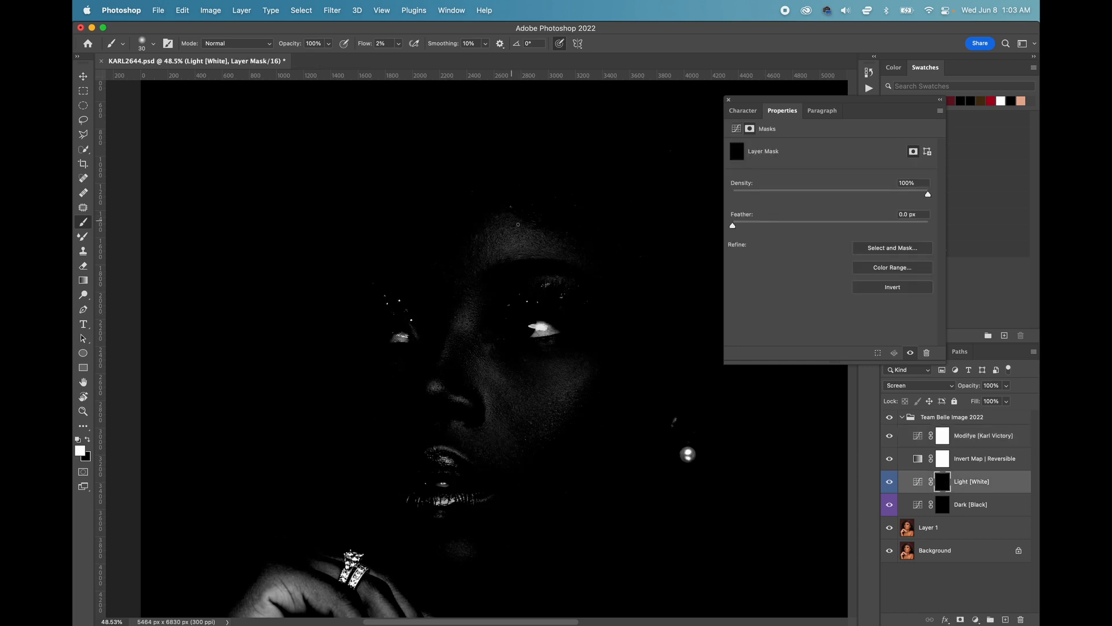
Step: Reduce the brush to 15 px and lighten the dark patches on the forehead in the Light [White] mask
{"action": "scroll", "coordinate": [486, 197], "scroll_direction": "up", "scroll_amount": 5}
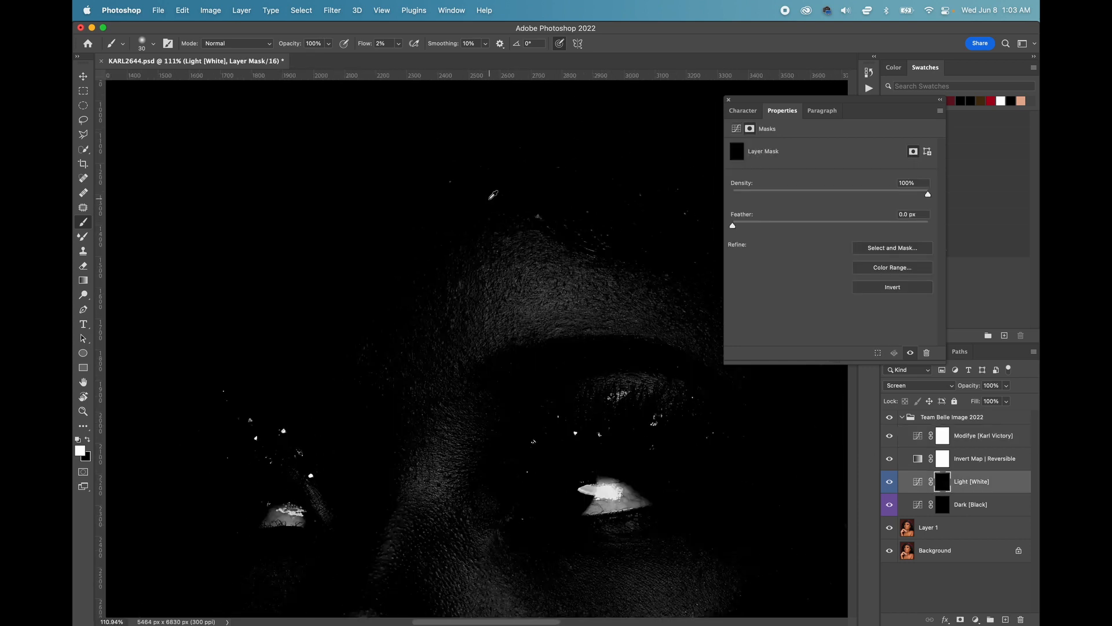
{"action": "right_click", "coordinate": [639, 379]}
{"action": "left_click_drag", "start_coordinate": [707, 405], "coordinate": [705, 405]}
{"action": "left_click", "coordinate": [667, 346]}
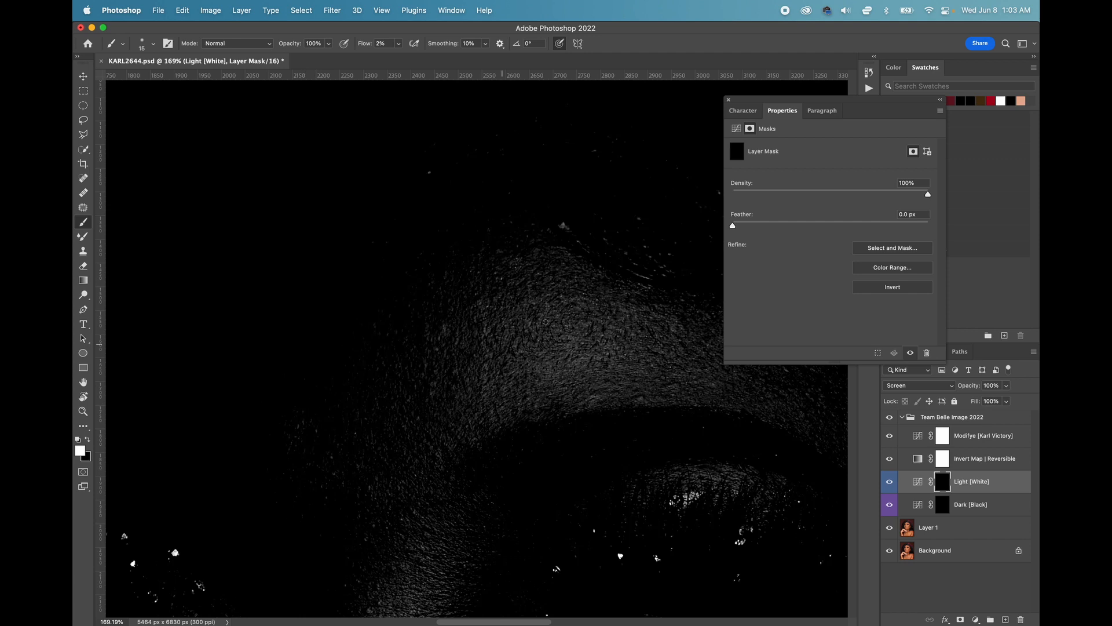
{"action": "scroll", "coordinate": [451, 368], "scroll_direction": "right", "scroll_amount": 5}
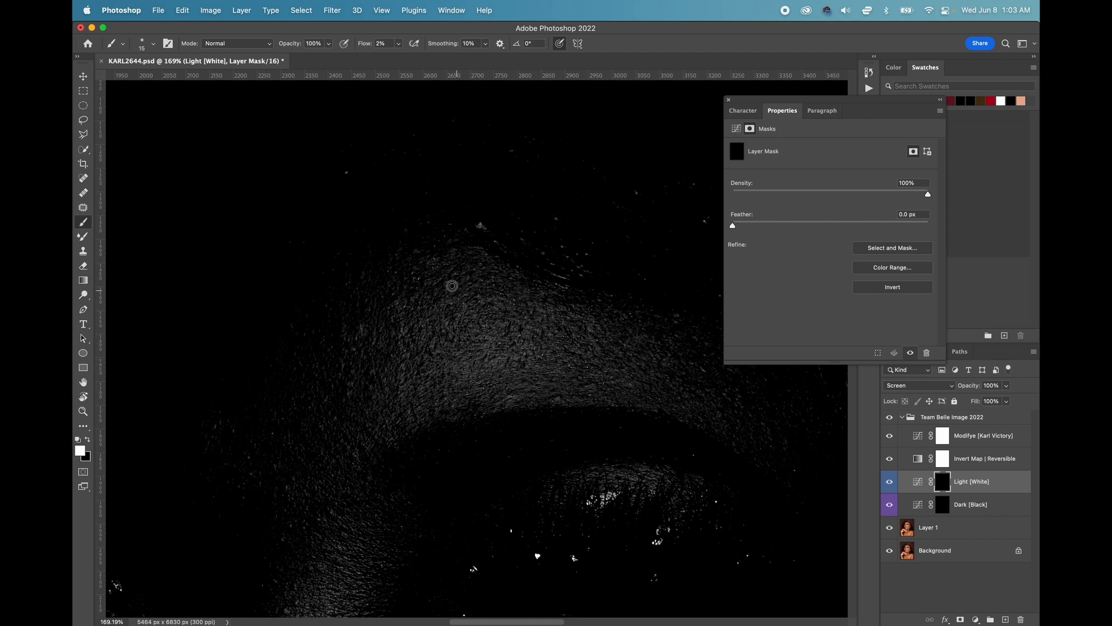
{"action": "scroll", "coordinate": [458, 290], "scroll_direction": "down", "scroll_amount": 3}
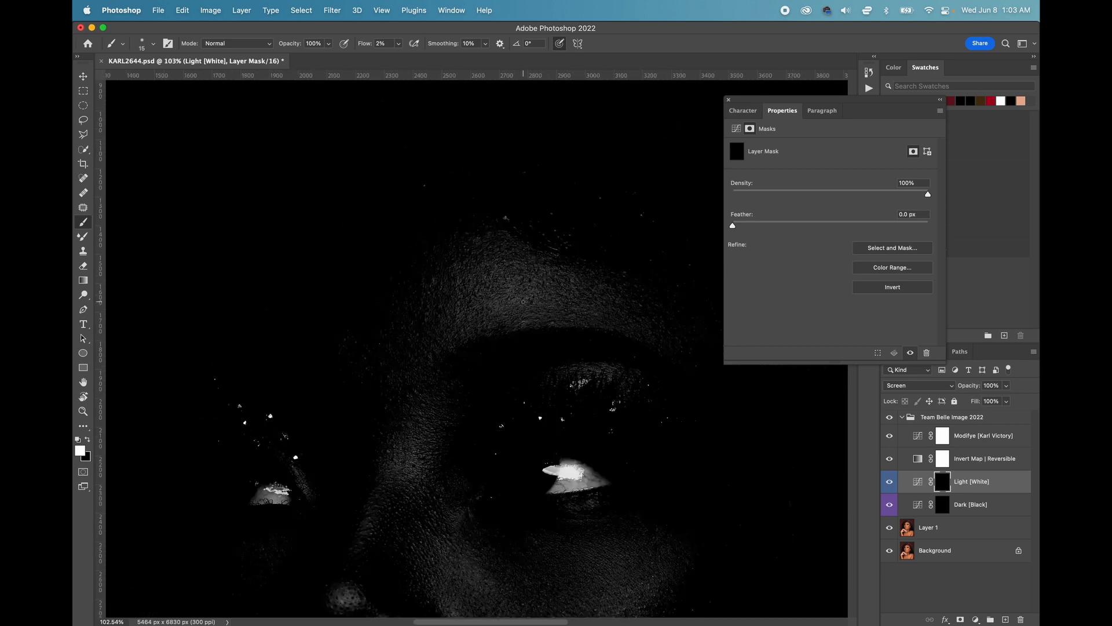
{"action": "scroll", "coordinate": [523, 301], "scroll_direction": "down", "scroll_amount": 5}
{"action": "scroll", "coordinate": [526, 301], "scroll_direction": "up", "scroll_amount": 4}
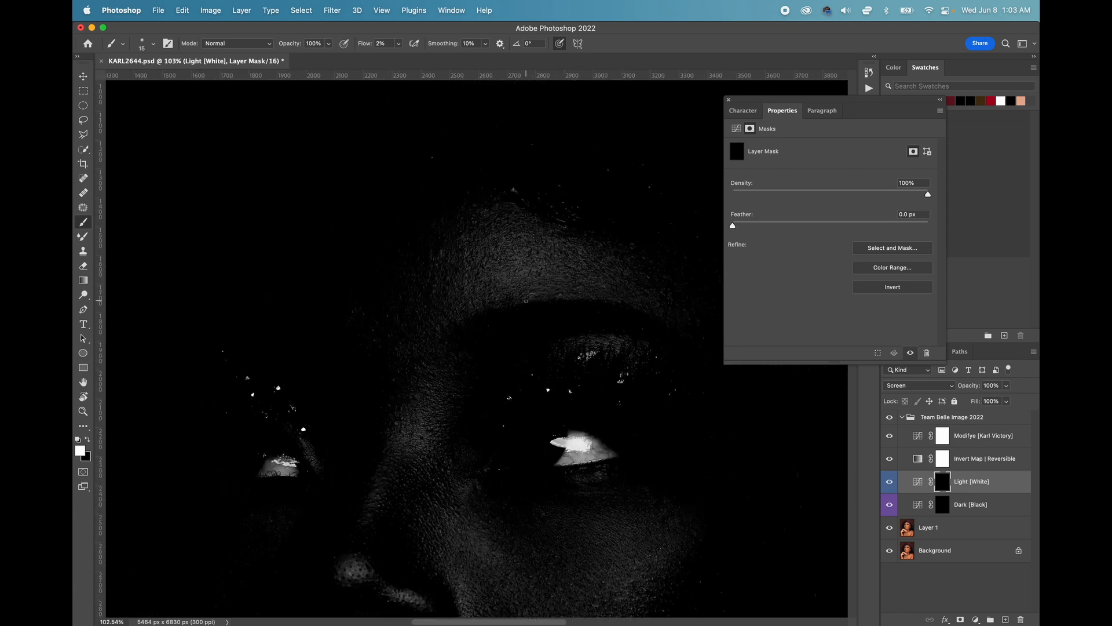
{"action": "scroll", "coordinate": [484, 290], "scroll_direction": "down", "scroll_amount": 8}
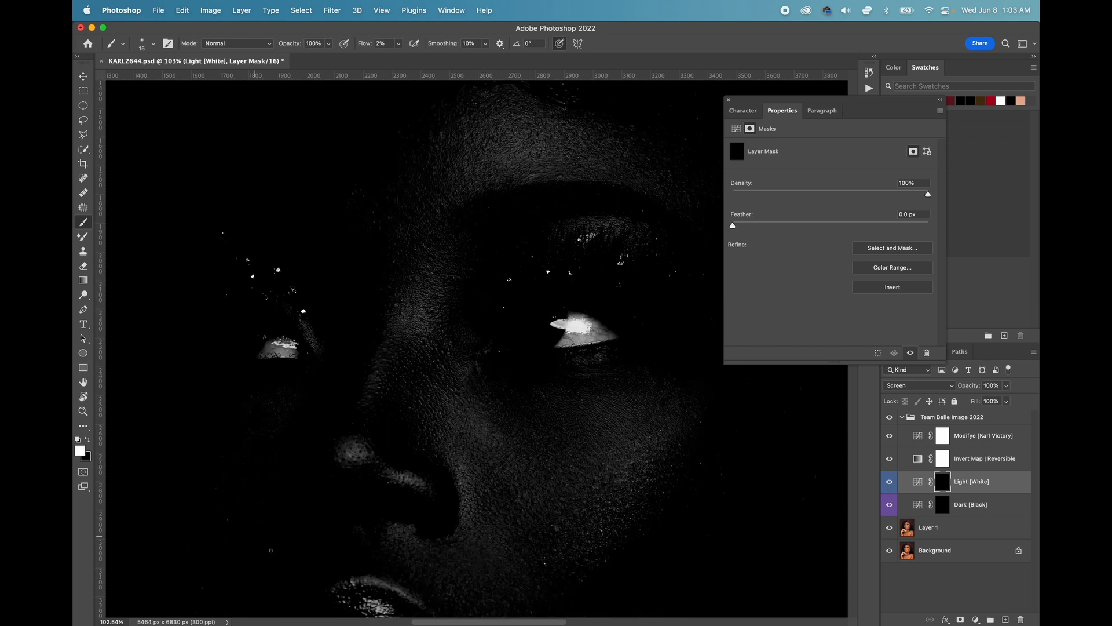
{"action": "scroll", "coordinate": [385, 477], "scroll_direction": "up", "scroll_amount": 10}
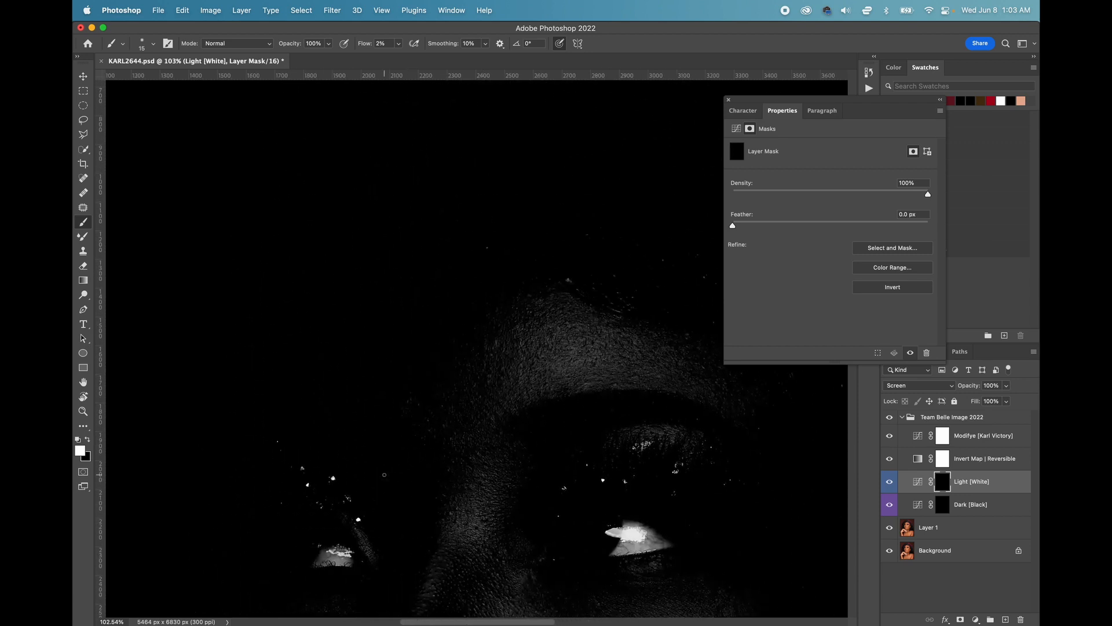
Step: Brighten the Modifye curve by moving its point to input 80, and continue lightening the forehead on the Light [White] mask
{"action": "left_click", "coordinate": [920, 437]}
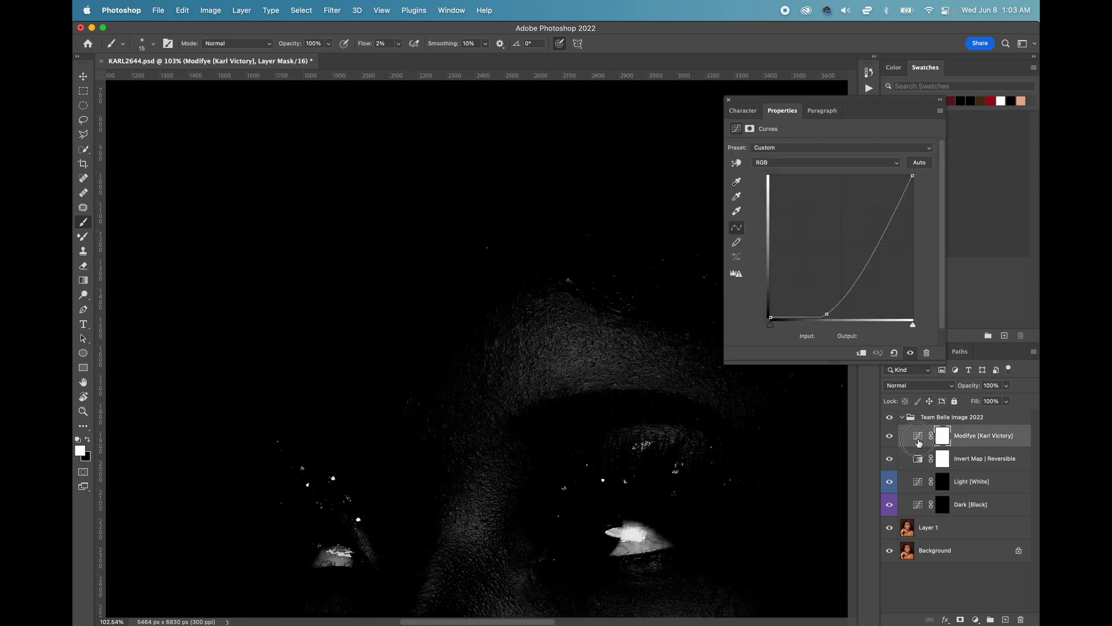
{"action": "scroll", "coordinate": [817, 313], "scroll_direction": "down", "scroll_amount": 2}
{"action": "left_click", "coordinate": [825, 313]}
{"action": "left_click_drag", "start_coordinate": [825, 314], "coordinate": [815, 314]}
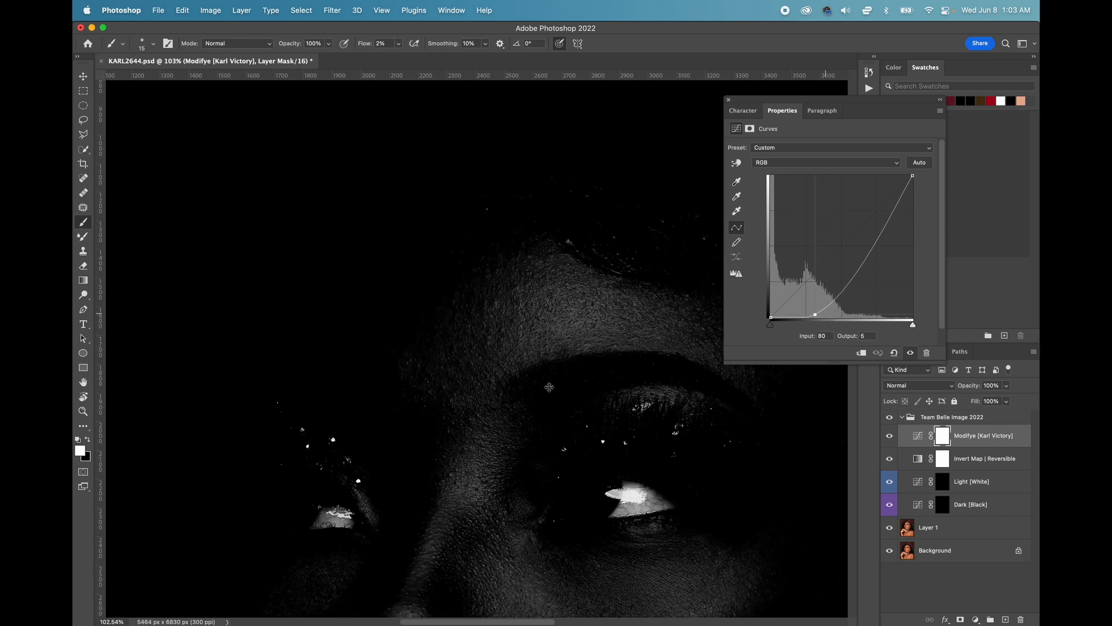
{"action": "left_click", "coordinate": [942, 483]}
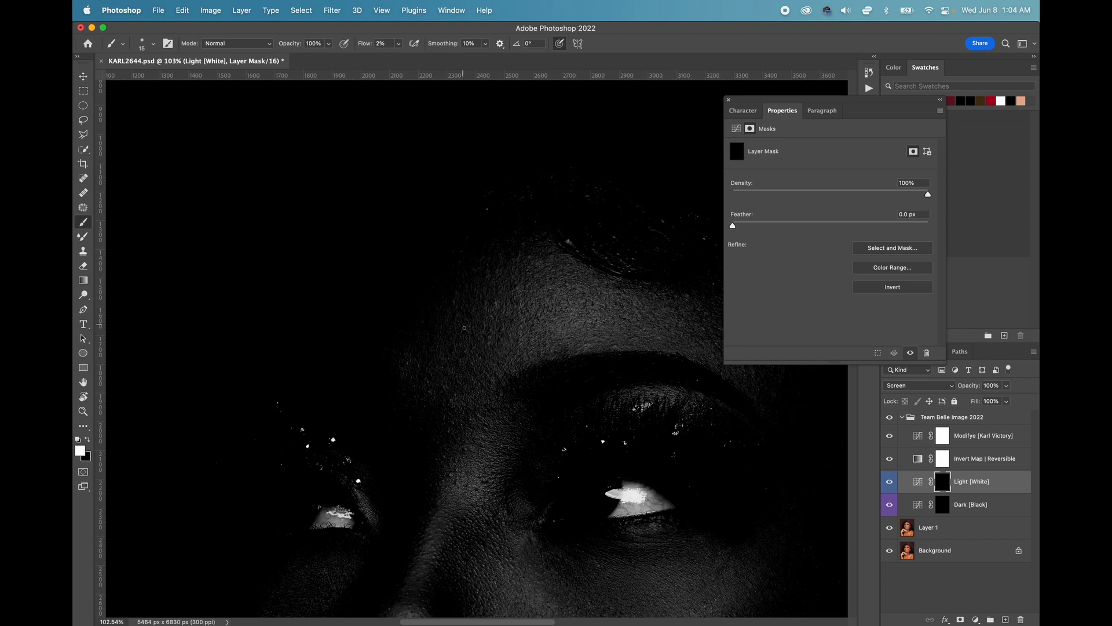
{"action": "scroll", "coordinate": [470, 291], "scroll_direction": "right", "scroll_amount": 2}
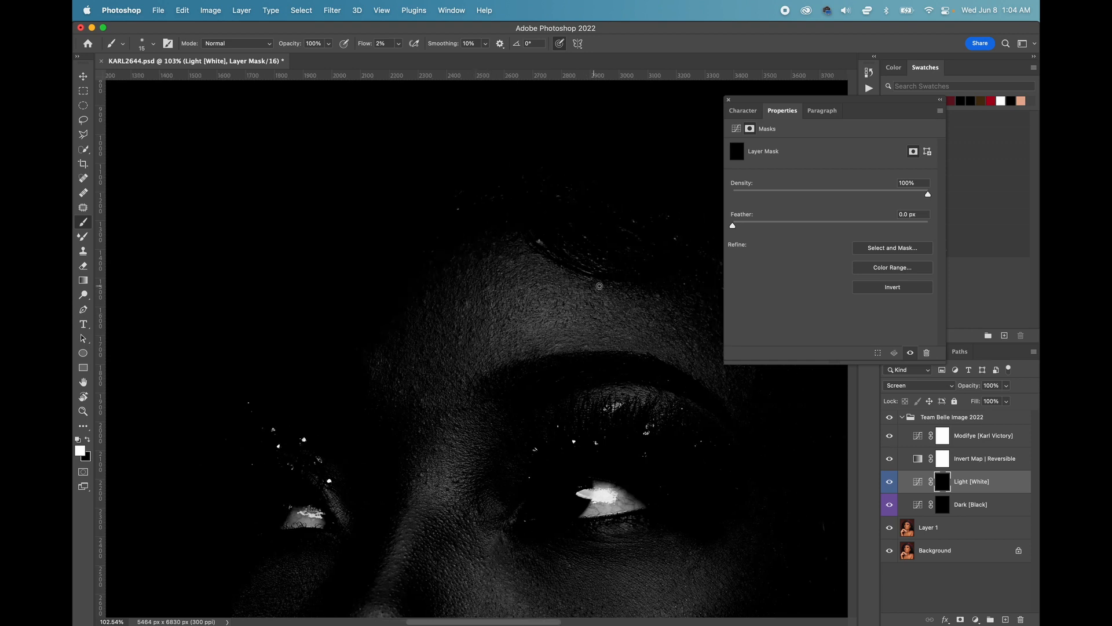
{"action": "scroll", "coordinate": [582, 296], "scroll_direction": "right", "scroll_amount": 1}
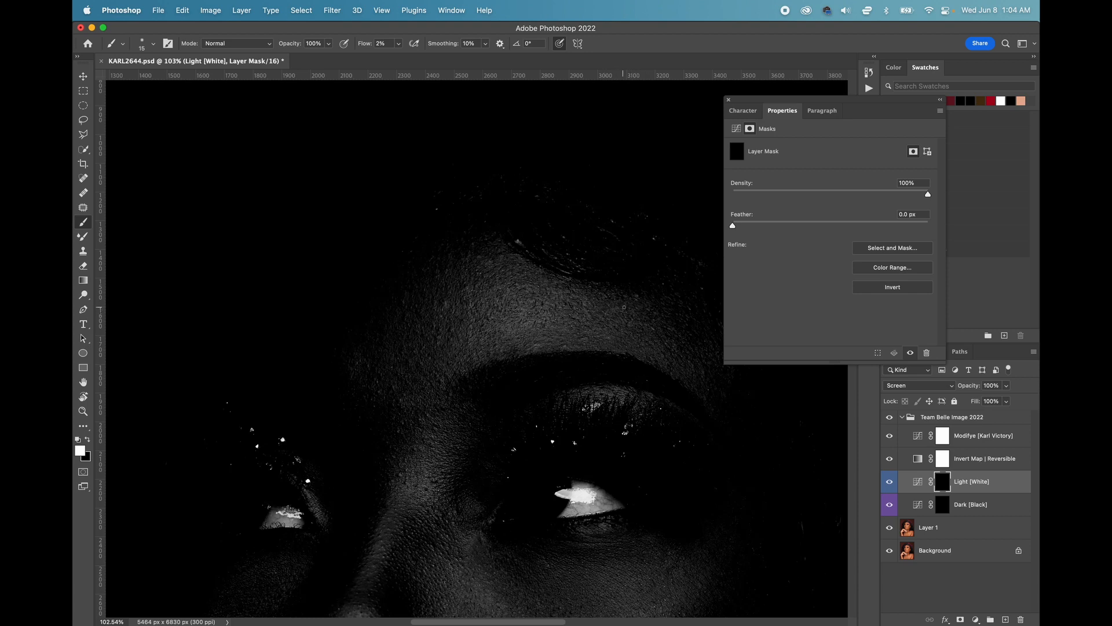
Step: Brighten the Modifye curve in two passes to input 45, output 8, retouching the forehead on the Light [White] mask after each
{"action": "left_click", "coordinate": [925, 435]}
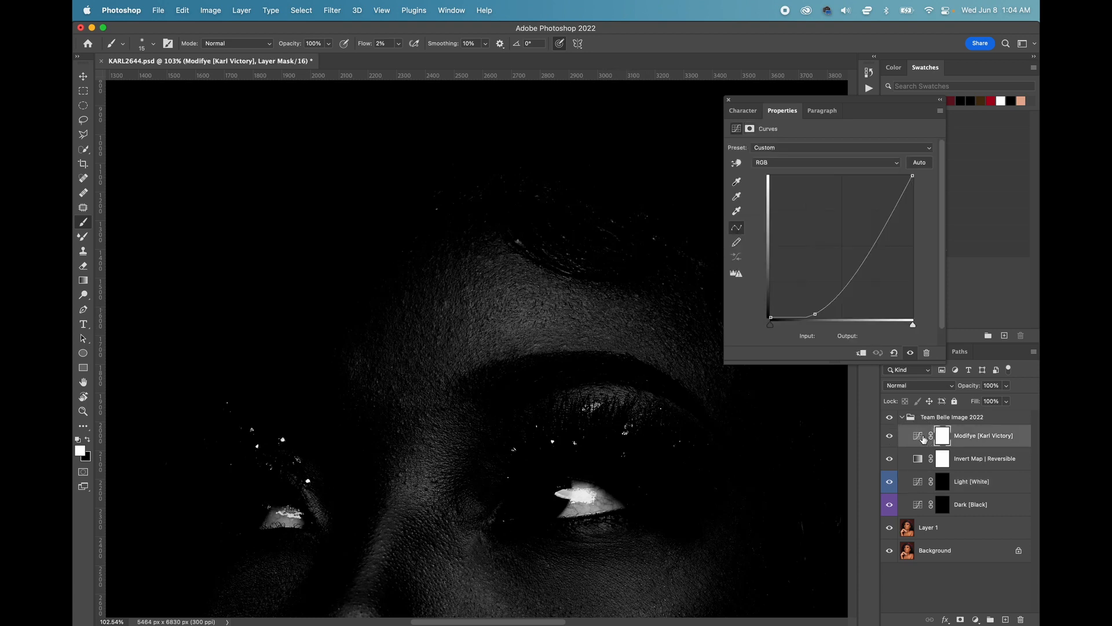
{"action": "left_click_drag", "start_coordinate": [811, 312], "coordinate": [807, 313]}
{"action": "left_click", "coordinate": [943, 483]}
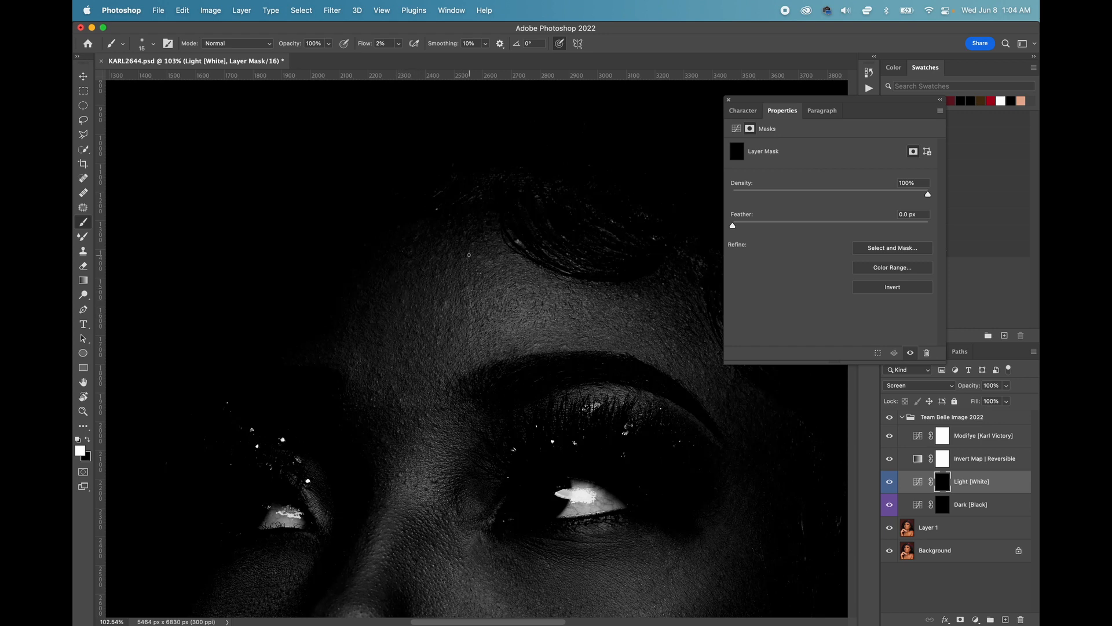
{"action": "left_click", "coordinate": [918, 442]}
{"action": "left_click_drag", "start_coordinate": [806, 312], "coordinate": [796, 312]}
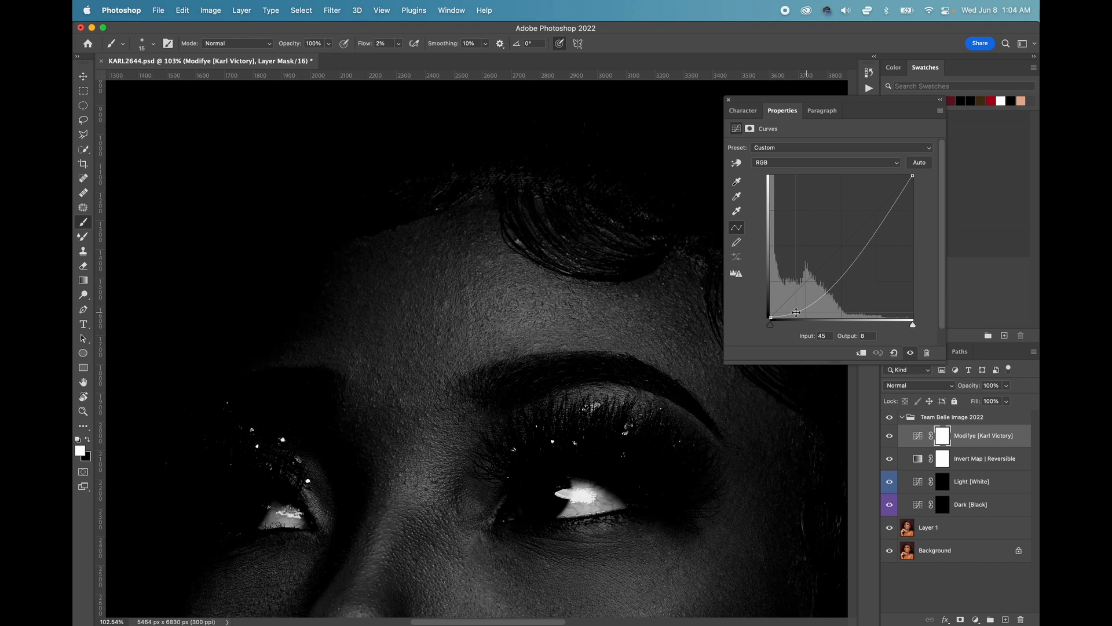
{"action": "left_click", "coordinate": [943, 482]}
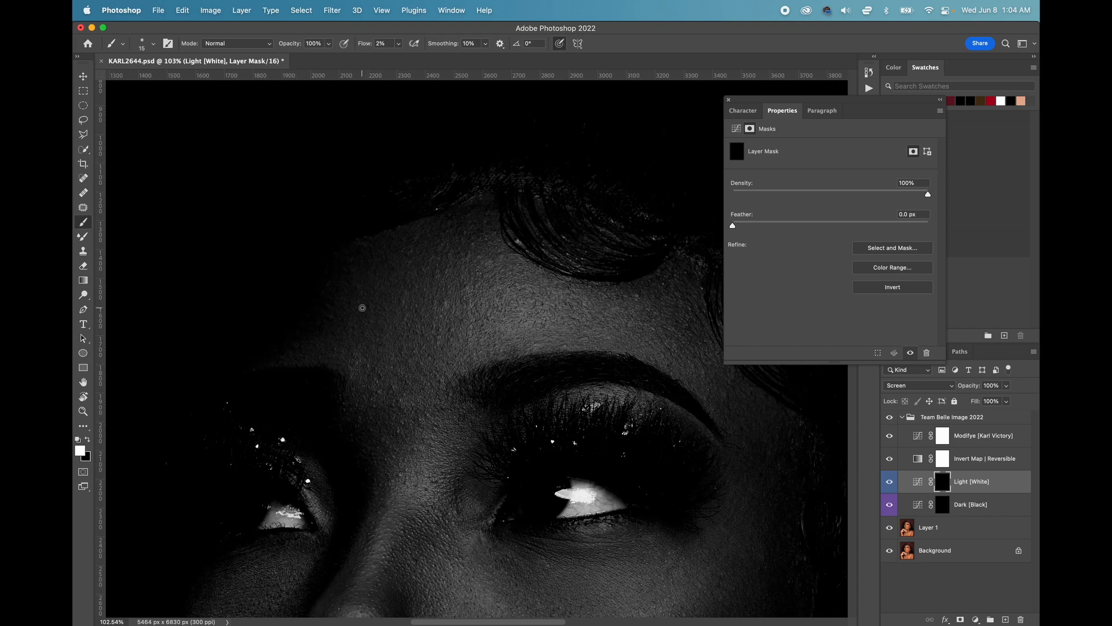
Step: Move the Modifye curve point to input 4, output 3, and lighten the forehead edge beside the outer eyebrow on the Light [White] mask
{"action": "left_click", "coordinate": [921, 437]}
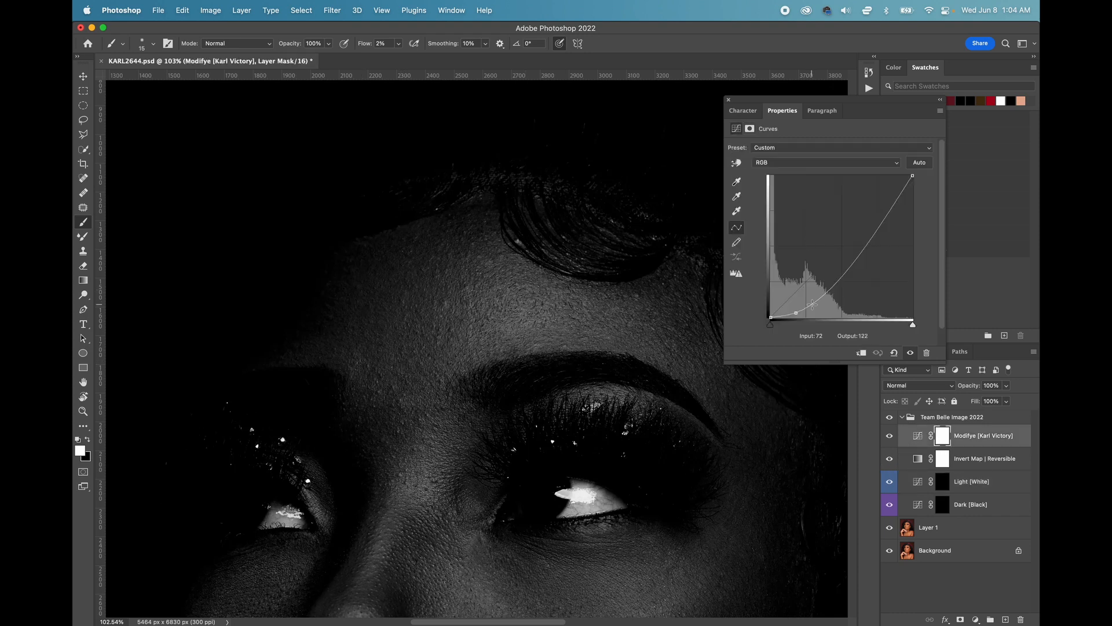
{"action": "left_click_drag", "start_coordinate": [797, 312], "coordinate": [774, 314]}
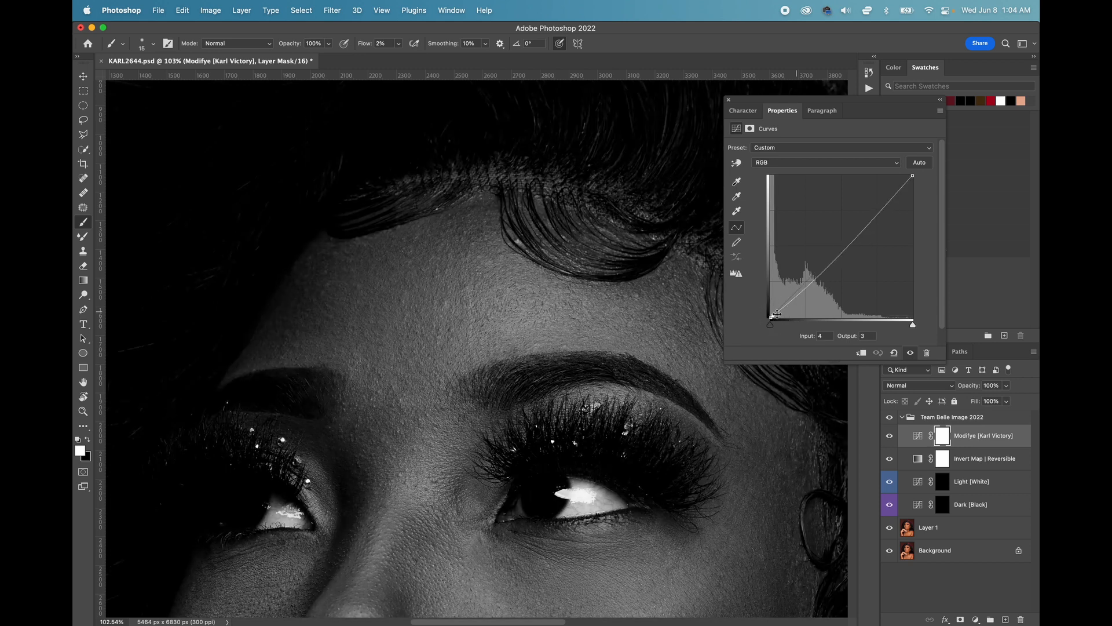
{"action": "left_click", "coordinate": [943, 480]}
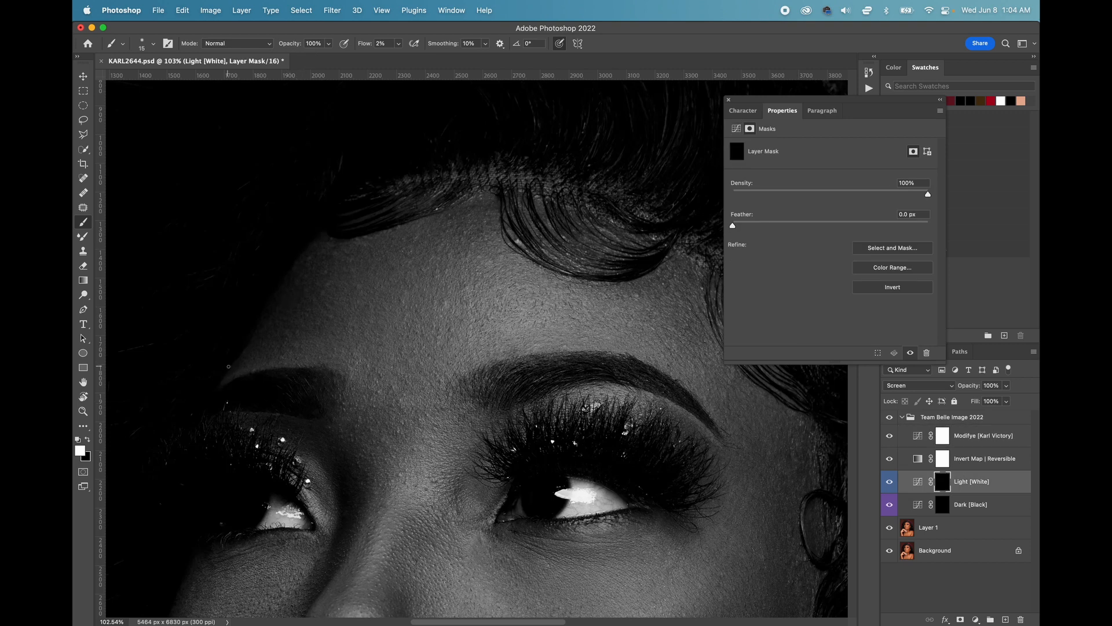
{"action": "left_click_drag", "start_coordinate": [239, 360], "coordinate": [238, 365]}
Step: Darken the Modifye curve by moving its point to input 112, output 4, and lighten the cheek on the Light [White] mask
{"action": "left_click", "coordinate": [918, 438]}
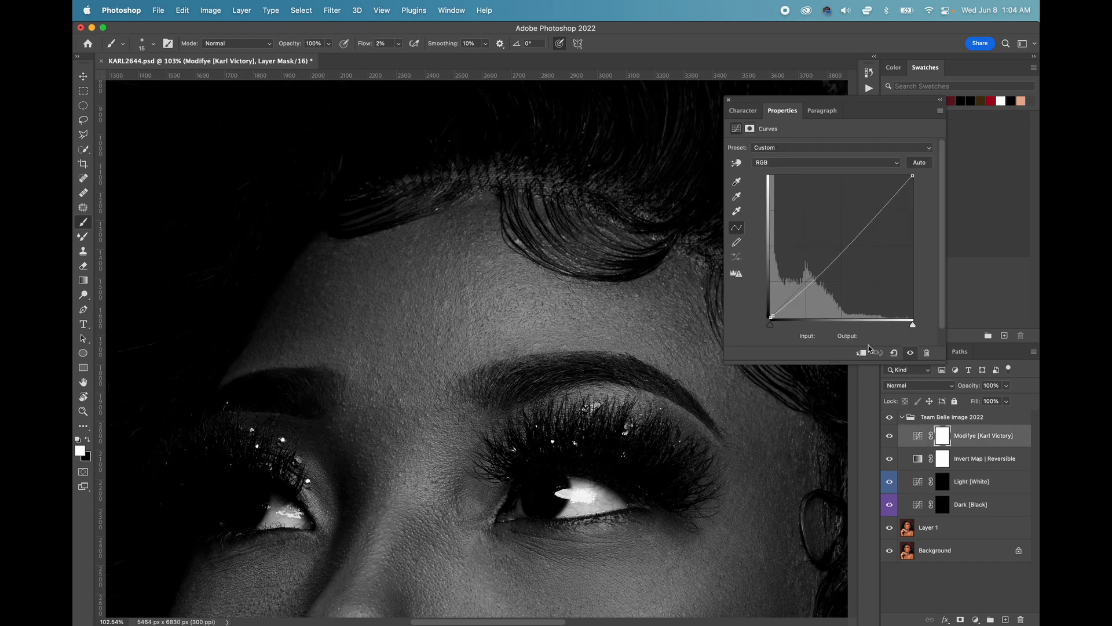
{"action": "left_click_drag", "start_coordinate": [784, 307], "coordinate": [904, 312]}
{"action": "scroll", "coordinate": [575, 264], "scroll_direction": "down", "scroll_amount": 5}
{"action": "scroll", "coordinate": [574, 264], "scroll_direction": "right", "scroll_amount": 1}
{"action": "left_click_drag", "start_coordinate": [904, 312], "coordinate": [845, 314]}
{"action": "scroll", "coordinate": [688, 286], "scroll_direction": "down", "scroll_amount": 5}
{"action": "scroll", "coordinate": [688, 286], "scroll_direction": "right", "scroll_amount": 3}
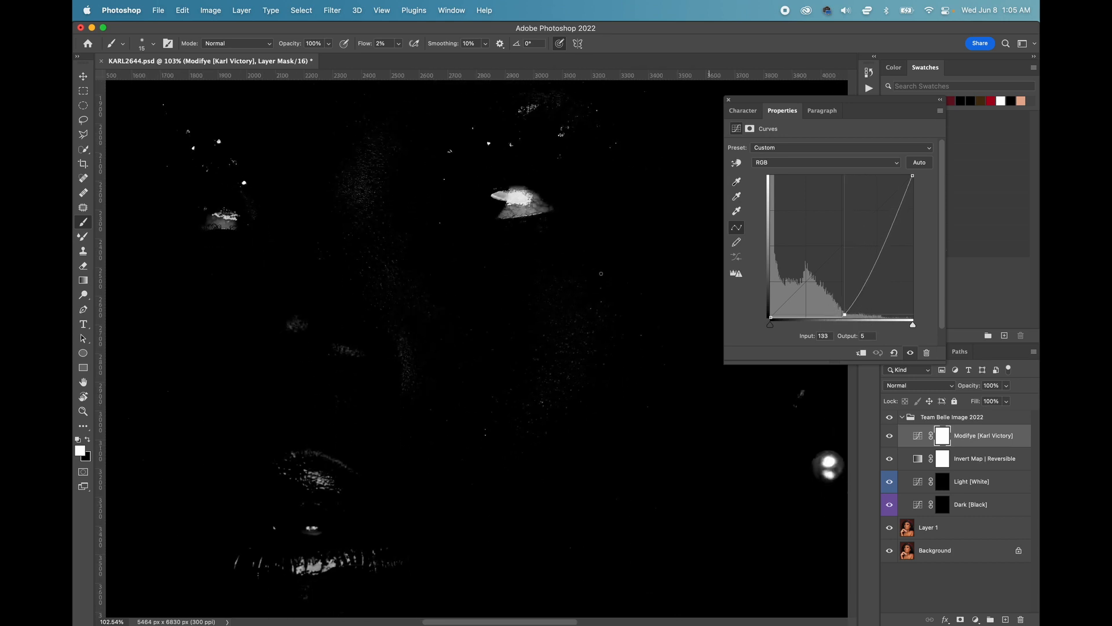
{"action": "left_click_drag", "start_coordinate": [845, 314], "coordinate": [833, 314]}
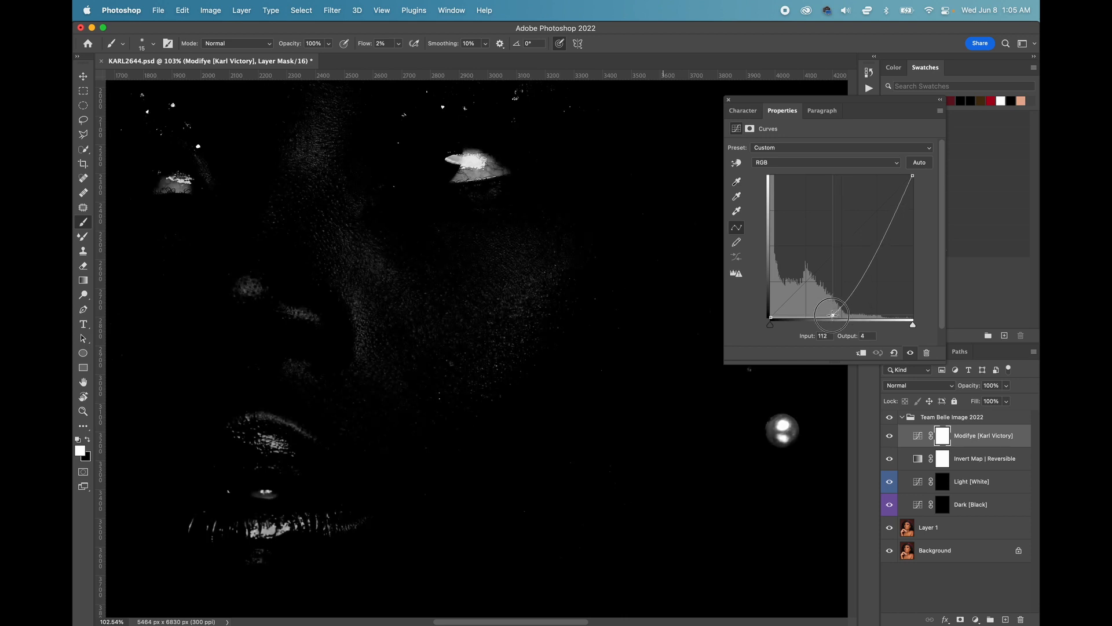
{"action": "left_click", "coordinate": [943, 481]}
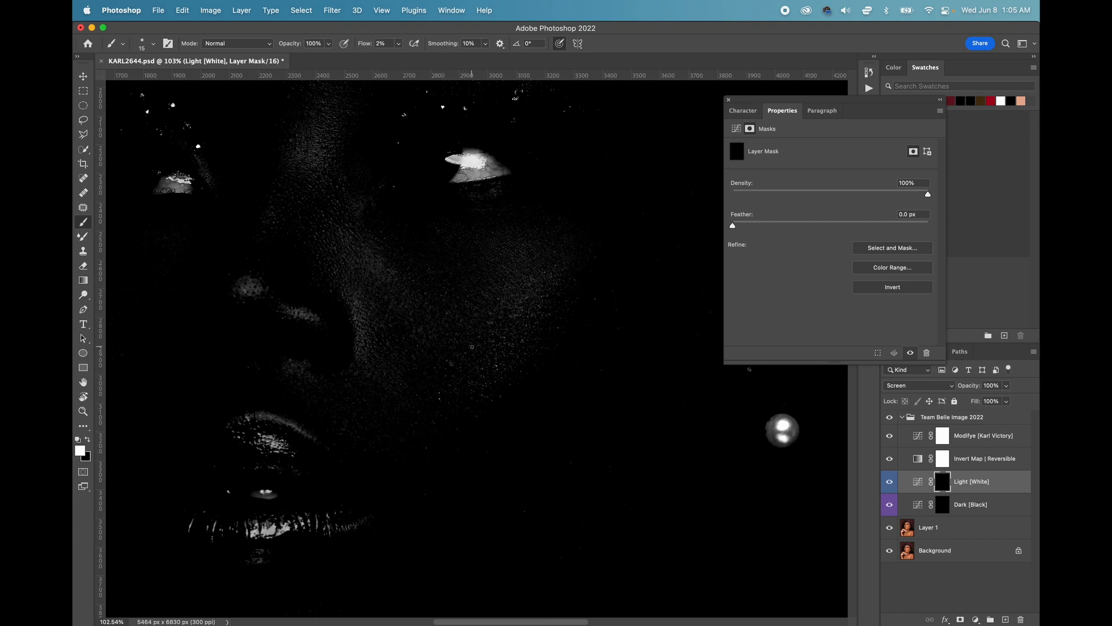
Step: Move the Modifye curve point to input 106, output 4, and continue lightening the cheek on the Light [White] mask
{"action": "left_click", "coordinate": [918, 435]}
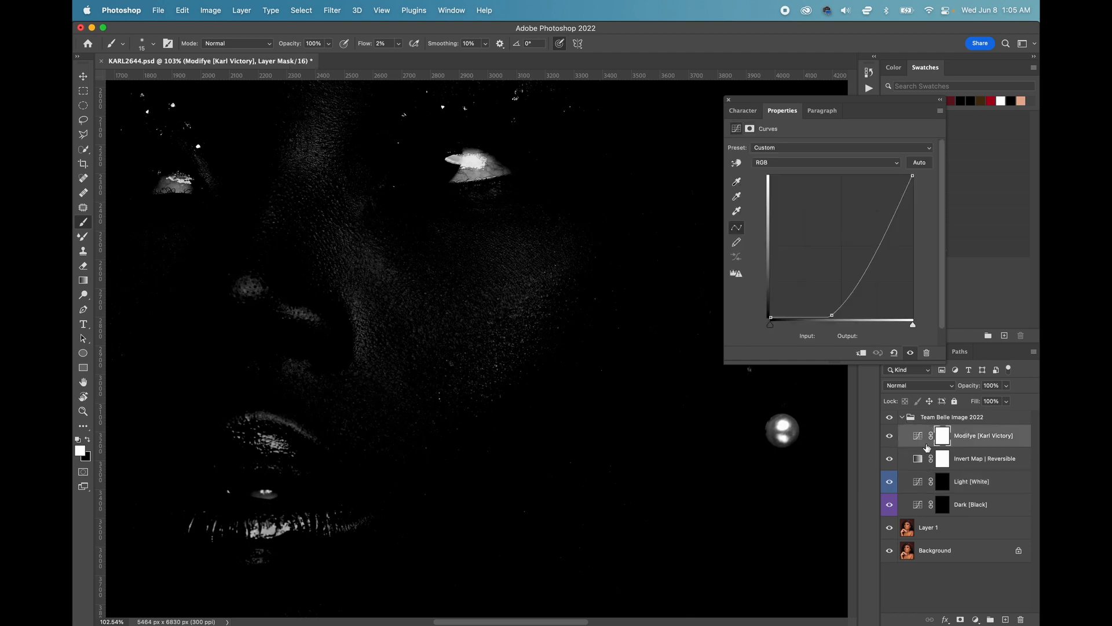
{"action": "left_click", "coordinate": [833, 316]}
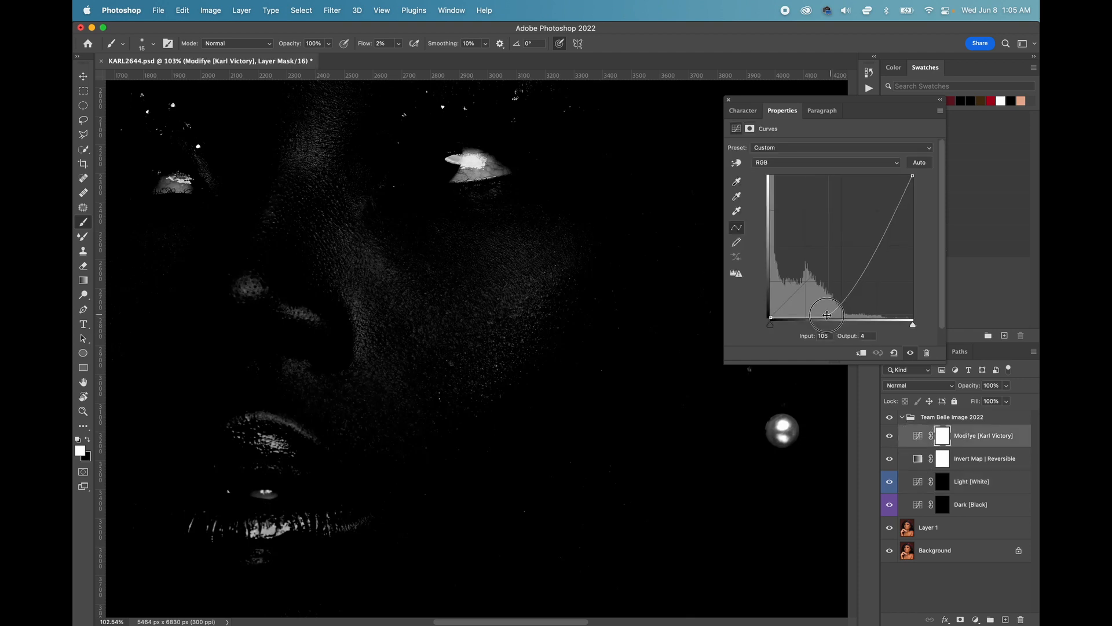
{"action": "left_click", "coordinate": [939, 483]}
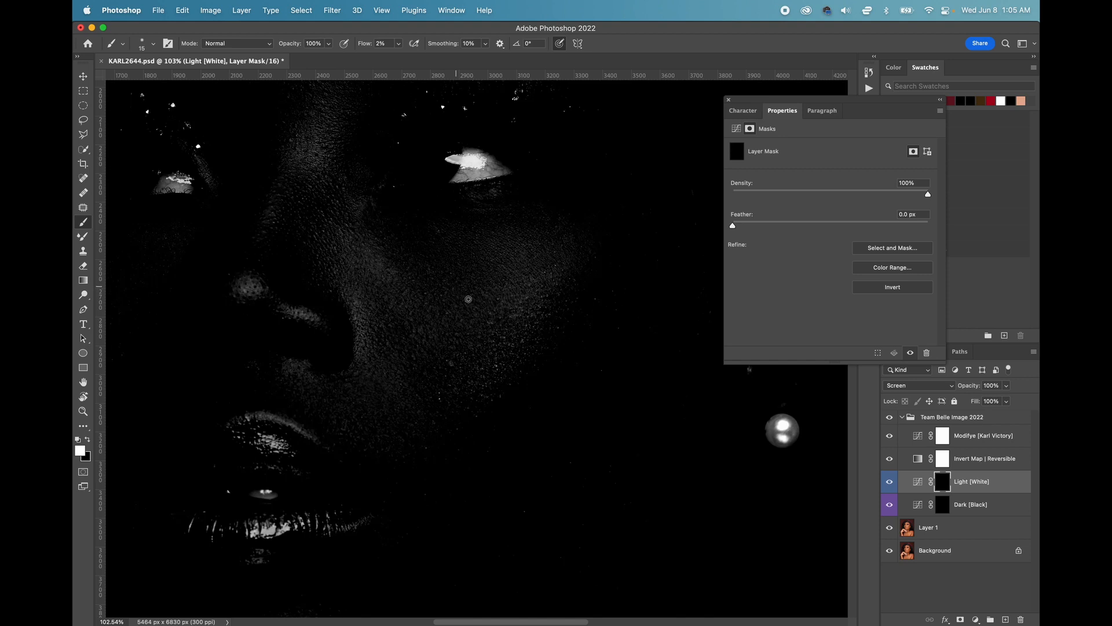
Step: Move the Modifye curve point to input 93, output 4, and darken the bright spots beside the inner eye on the Dark [Black] mask
{"action": "left_click", "coordinate": [915, 437]}
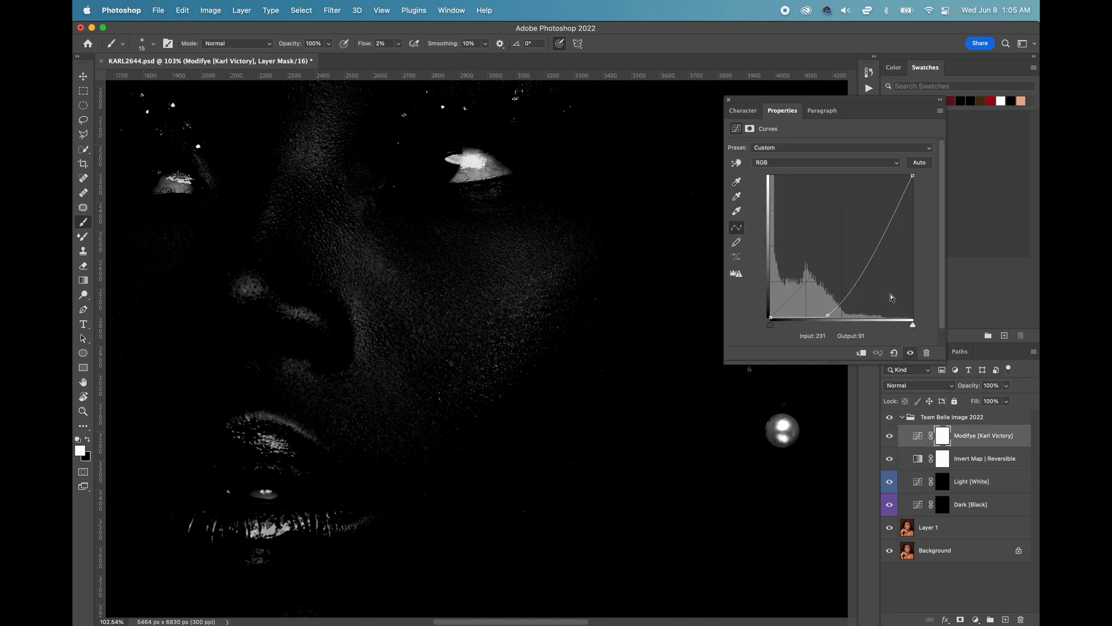
{"action": "left_click", "coordinate": [825, 315]}
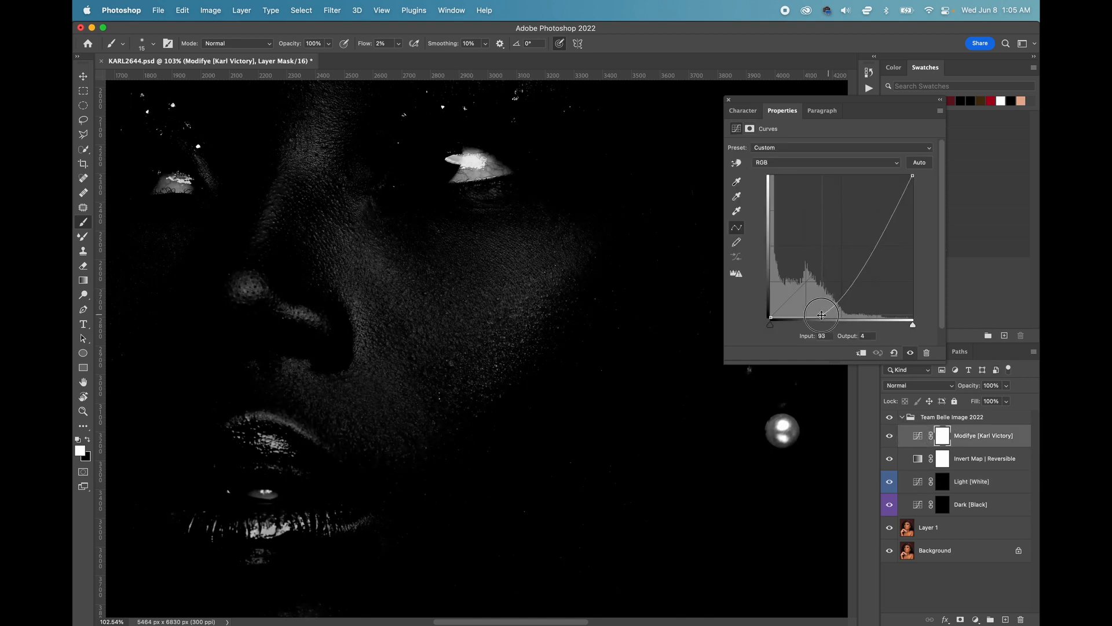
{"action": "left_click", "coordinate": [942, 508]}
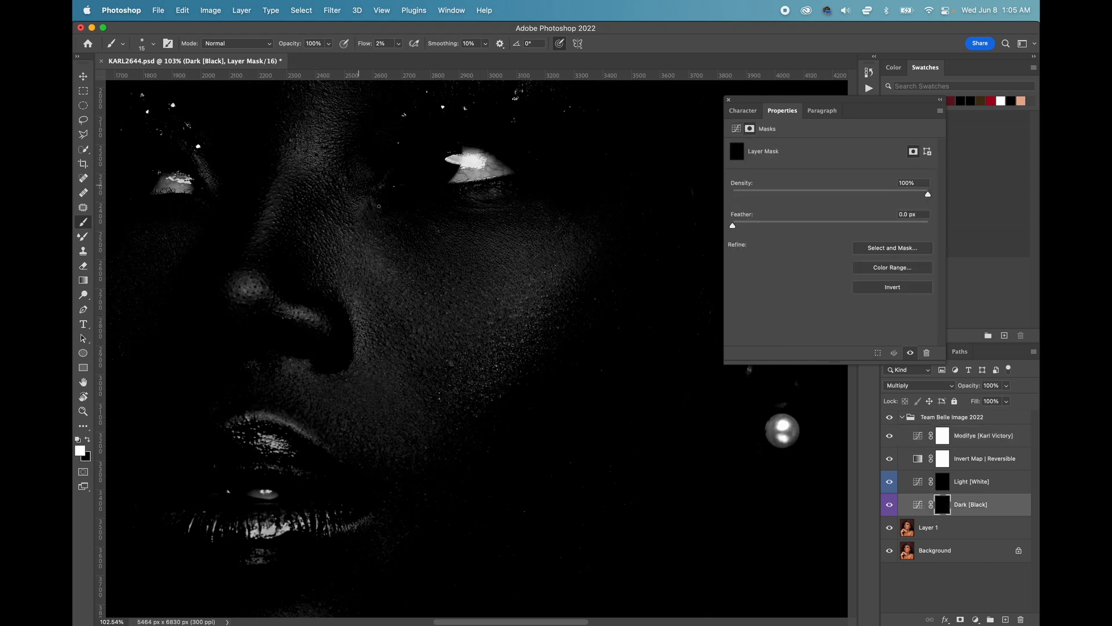
Step: Lighten the dark spots across the cheek and nose bridge on the Light [White] mask
{"action": "left_click", "coordinate": [1014, 483]}
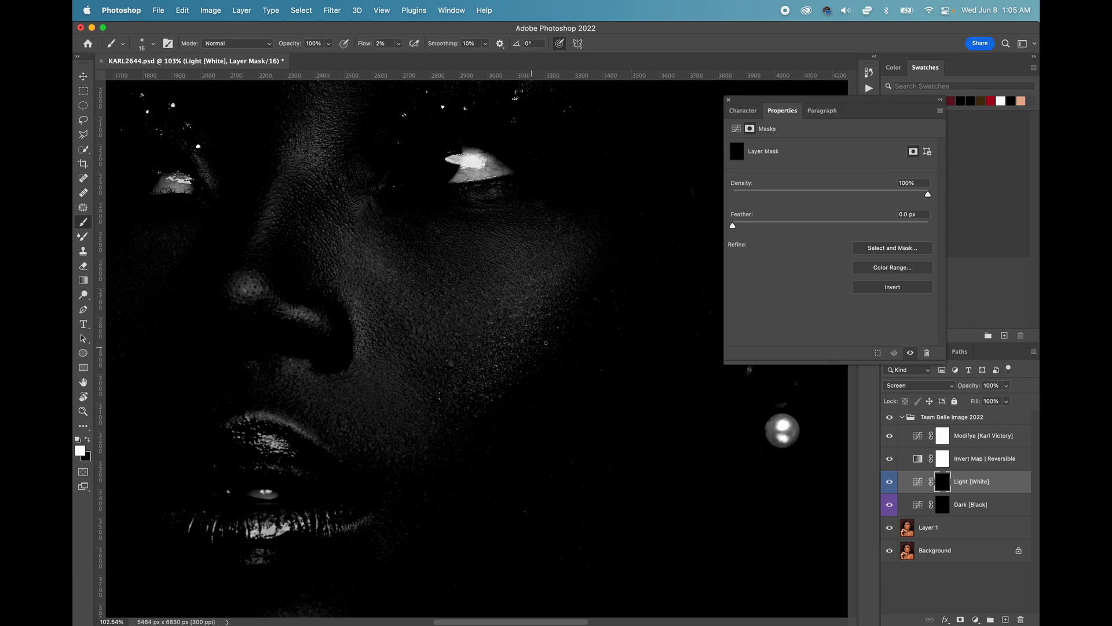
{"action": "scroll", "coordinate": [556, 330], "scroll_direction": "left", "scroll_amount": 5}
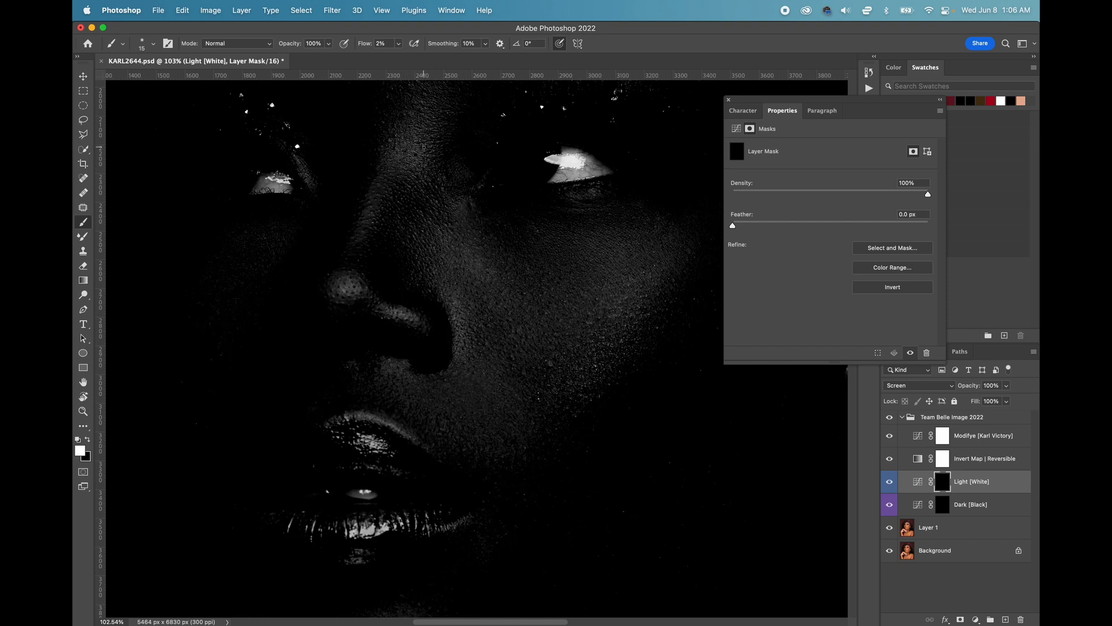
{"action": "scroll", "coordinate": [396, 274], "scroll_direction": "right", "scroll_amount": 3}
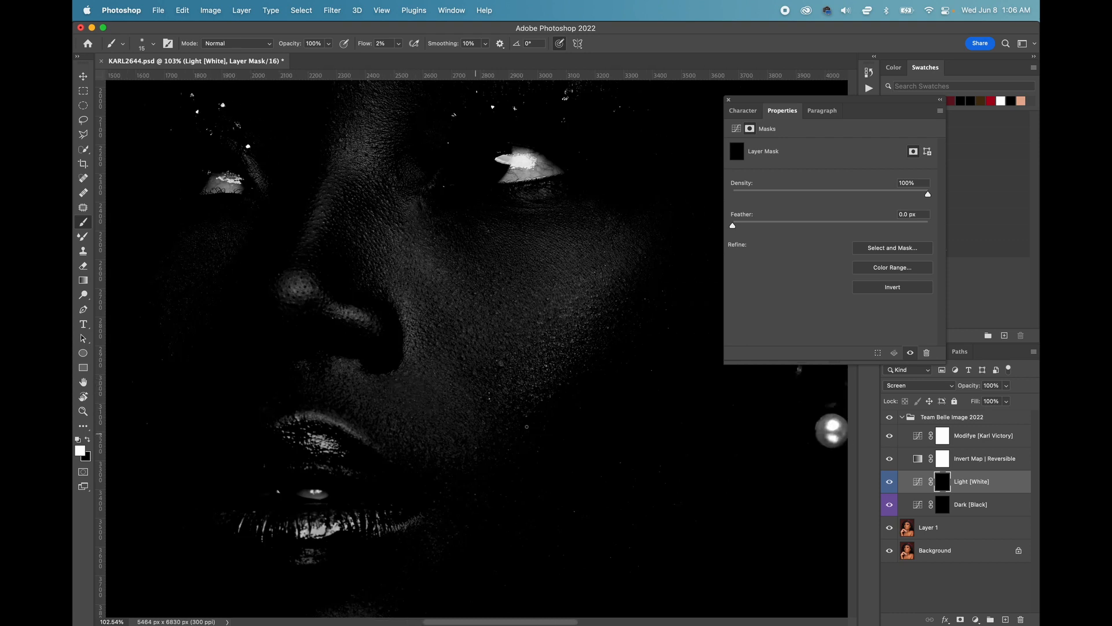
Step: Brighten the Modifye curve by moving its point to a lower input, and lighten the skin under the eye on the Light [White] mask
{"action": "left_click", "coordinate": [917, 435]}
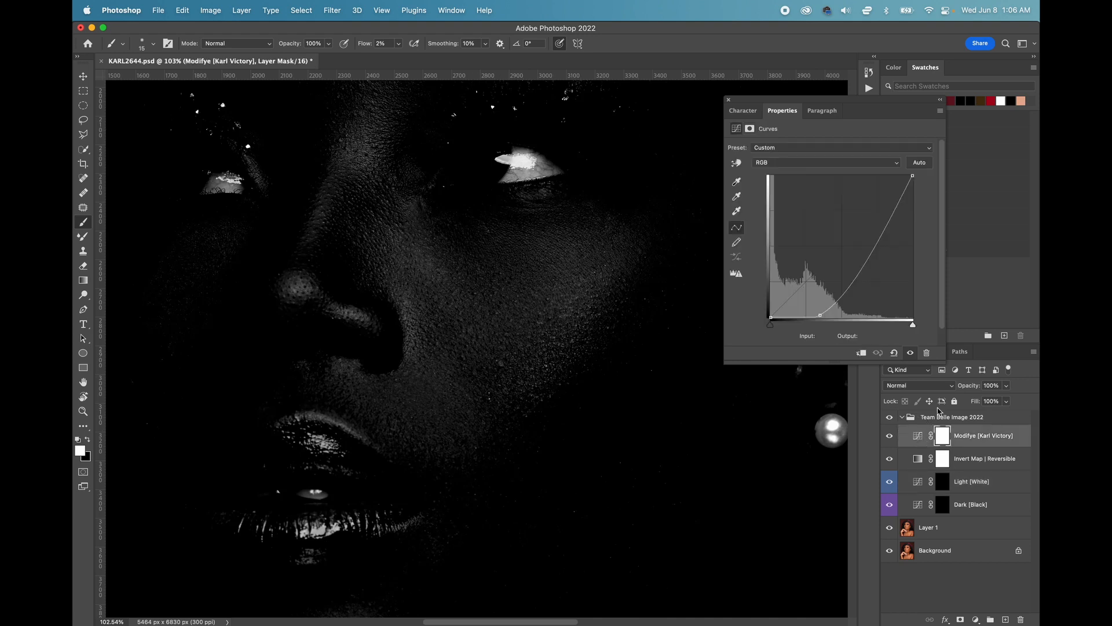
{"action": "mouse_move", "coordinate": [821, 315]}
{"action": "left_mouse_down"}
{"action": "mouse_move", "coordinate": [795, 314]}
{"action": "mouse_move", "coordinate": [810, 313]}
{"action": "left_mouse_up"}
{"action": "left_click", "coordinate": [942, 482]}
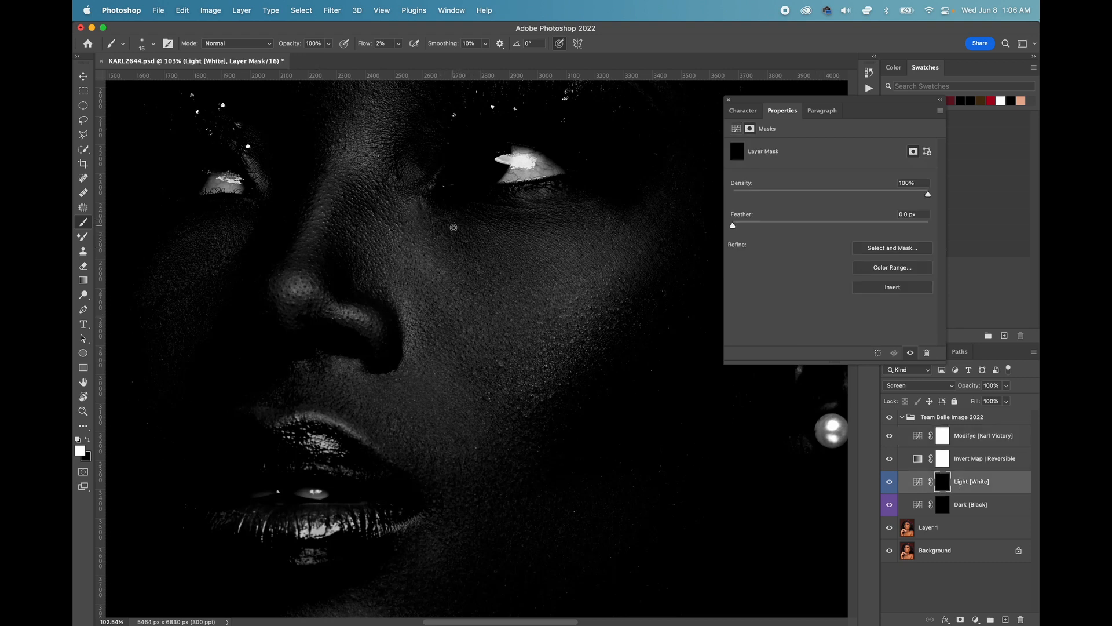
{"action": "scroll", "coordinate": [473, 248], "scroll_direction": "right", "scroll_amount": 2}
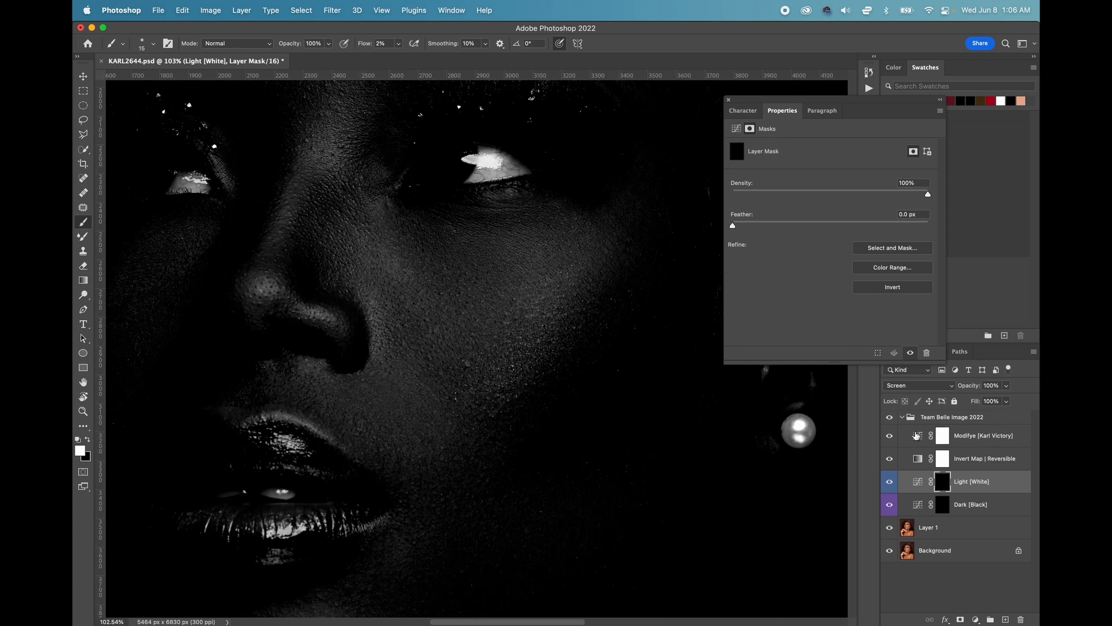
Step: Move the Modifye curve point to input 43, output 5, and lighten the skin beside the mouth and the outer cheek on the Light [White] mask
{"action": "left_click", "coordinate": [942, 436]}
{"action": "left_click_drag", "start_coordinate": [809, 313], "coordinate": [795, 315]}
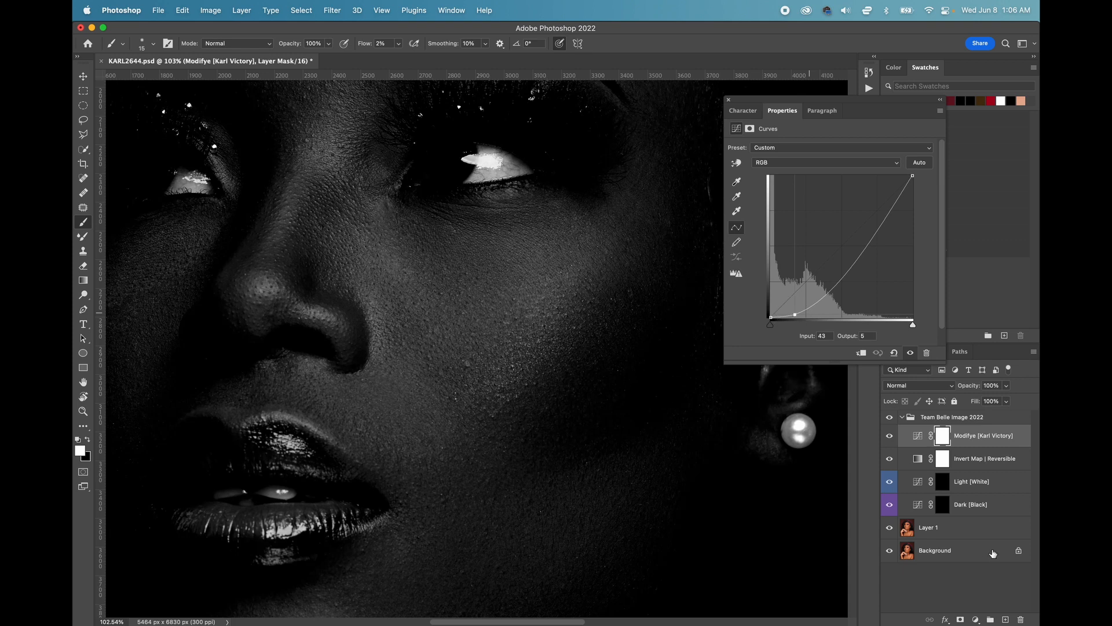
{"action": "left_click", "coordinate": [943, 482]}
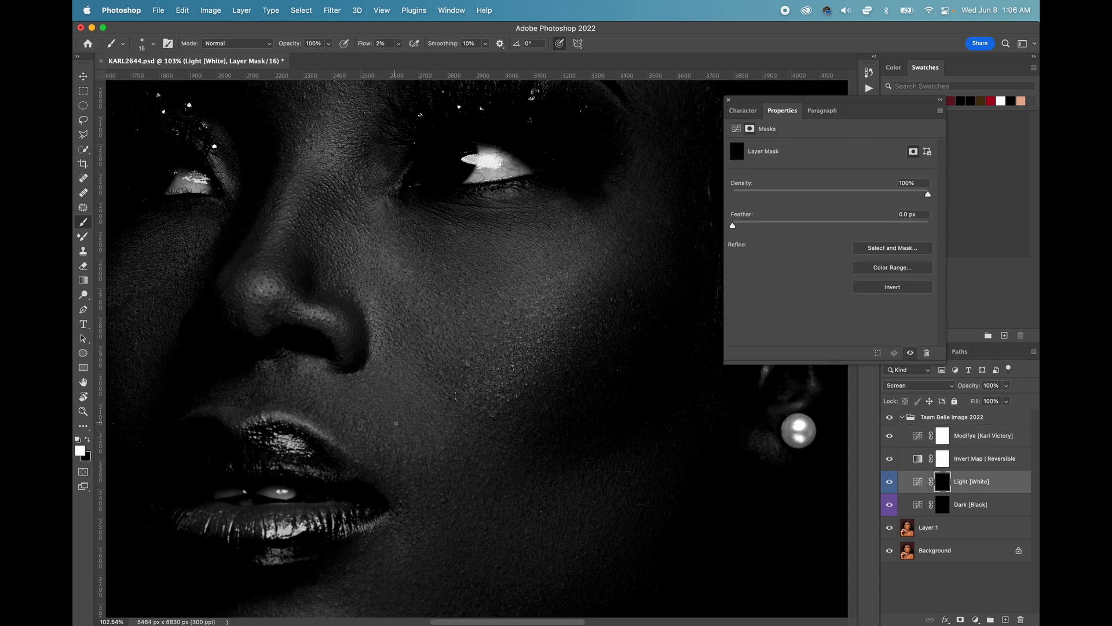
{"action": "scroll", "coordinate": [494, 346], "scroll_direction": "right", "scroll_amount": 3}
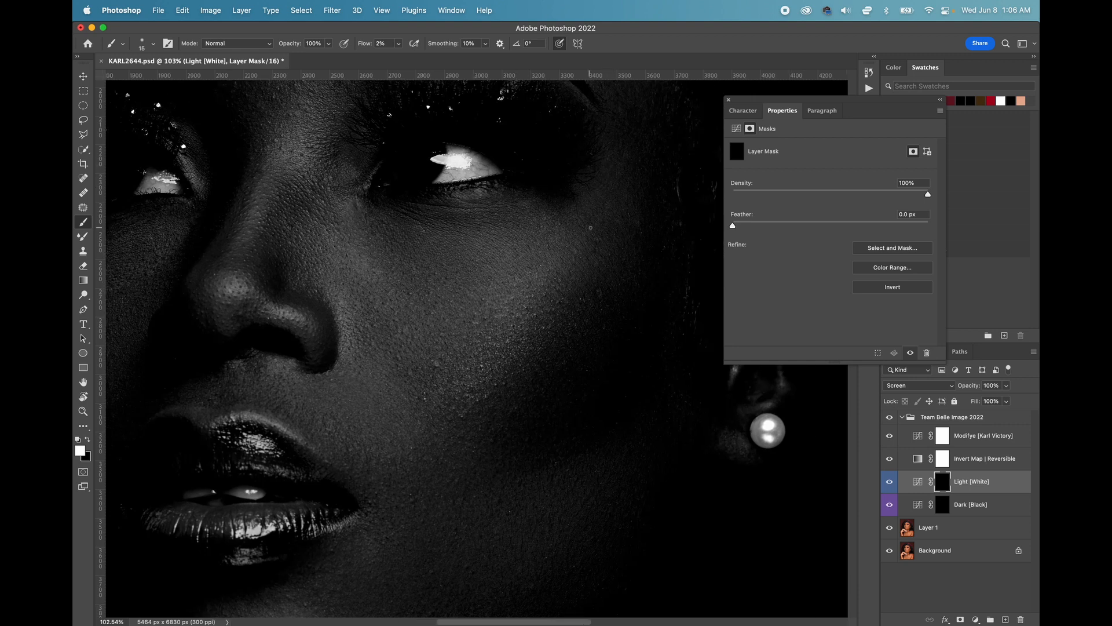
{"action": "scroll", "coordinate": [592, 224], "scroll_direction": "down", "scroll_amount": 4}
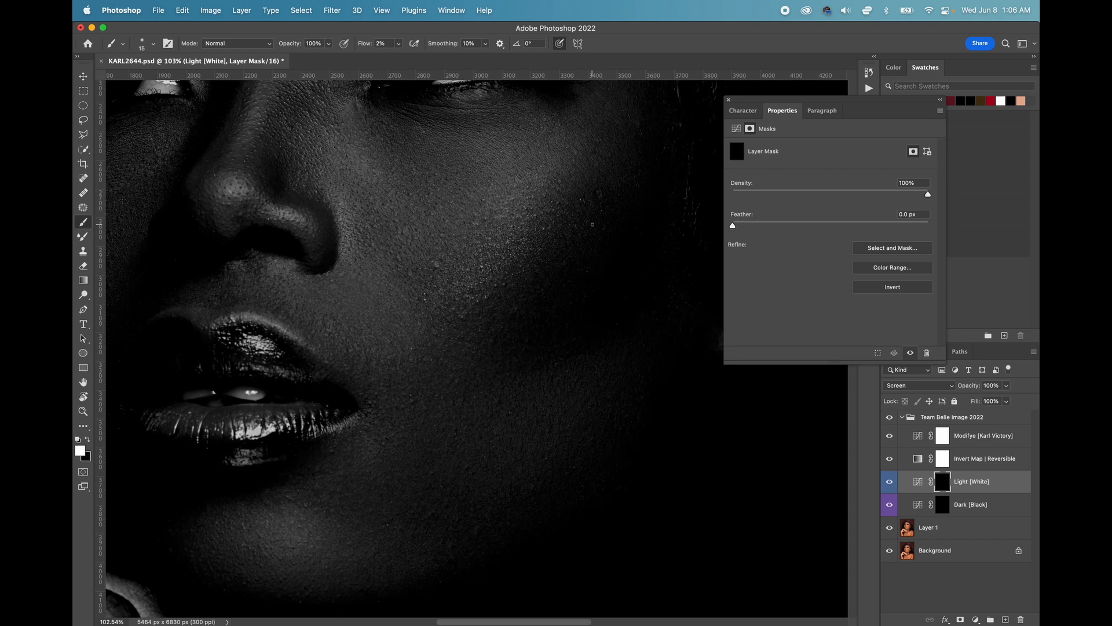
{"action": "scroll", "coordinate": [593, 225], "scroll_direction": "right", "scroll_amount": 3}
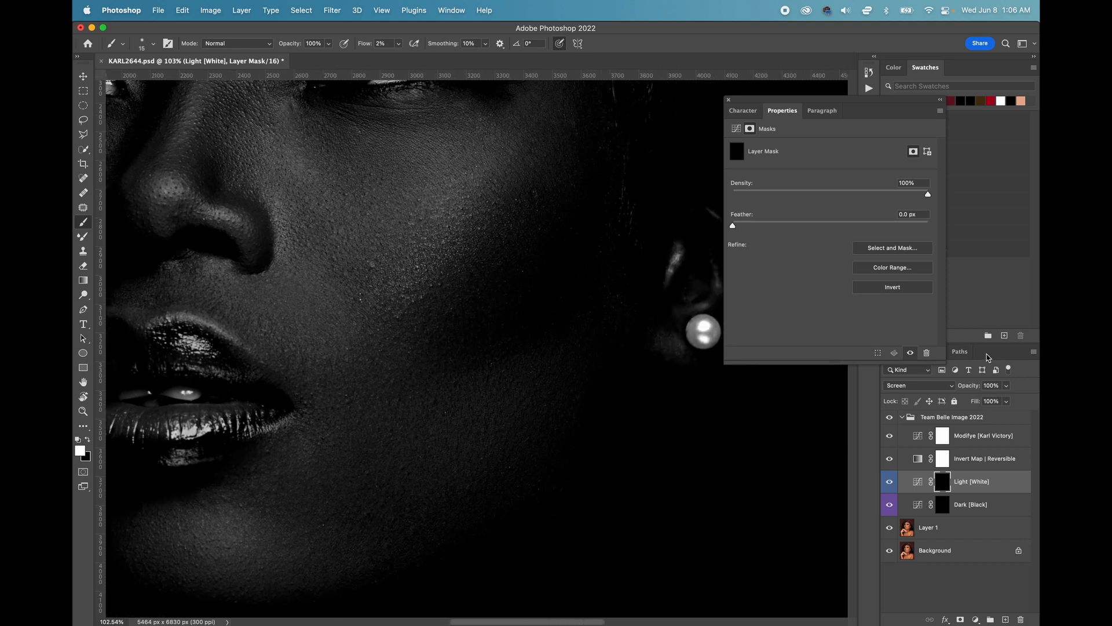
Step: Brighten the Modifye curve slightly more, and lighten the cheek, jaw and temple on the Light [White] mask
{"action": "left_click", "coordinate": [918, 436]}
{"action": "left_click_drag", "start_coordinate": [790, 313], "coordinate": [789, 308]}
{"action": "left_click", "coordinate": [942, 486]}
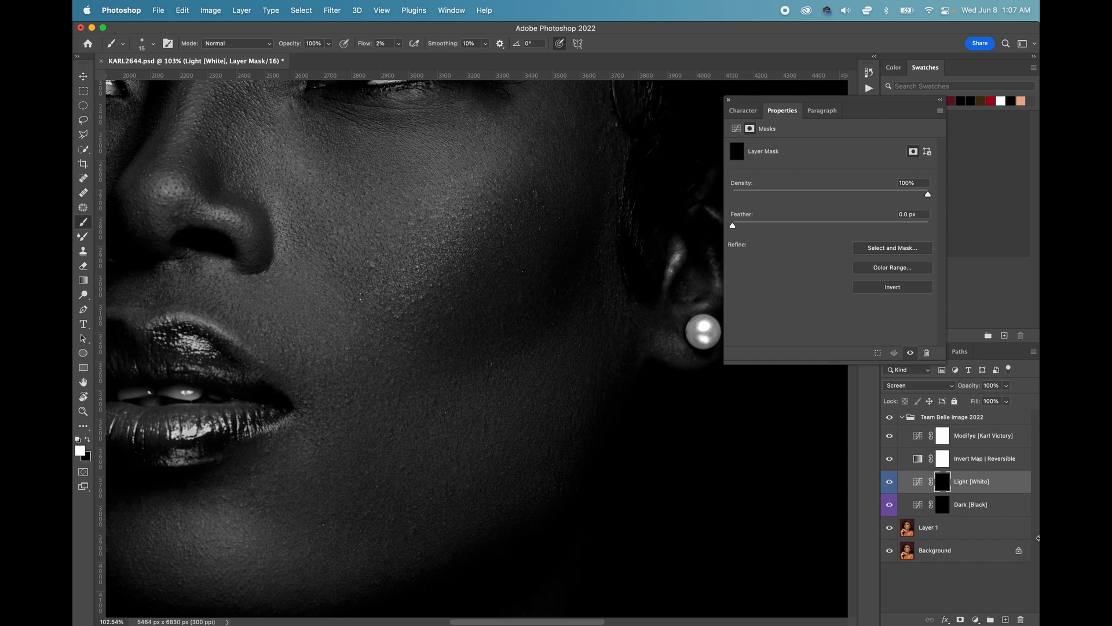
{"action": "left_click", "coordinate": [943, 505]}
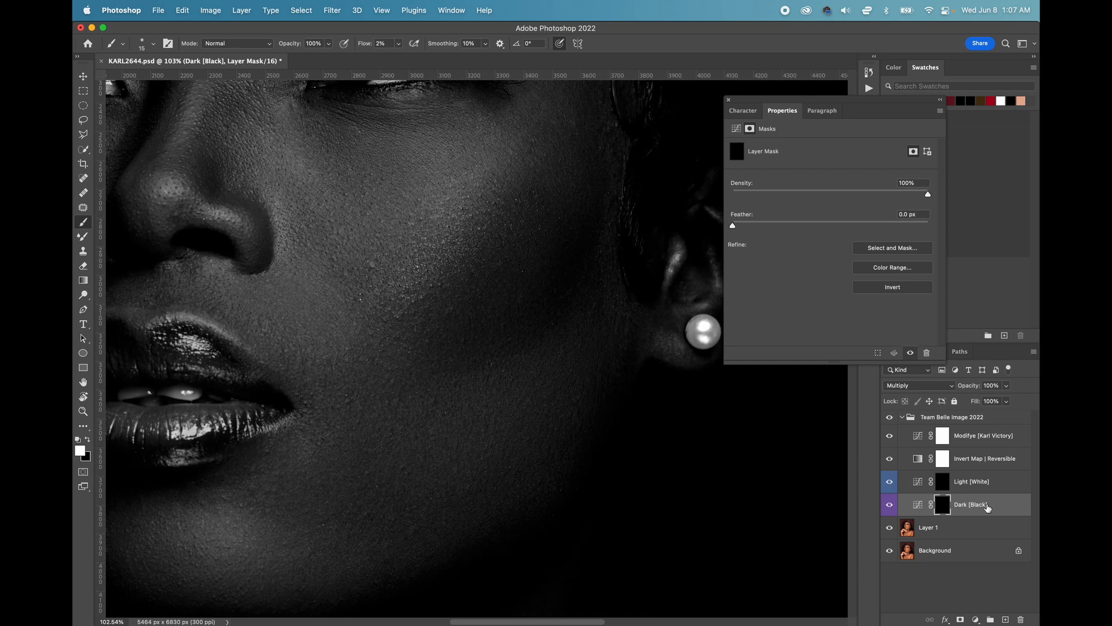
{"action": "left_click", "coordinate": [943, 482]}
{"action": "scroll", "coordinate": [423, 503], "scroll_direction": "down", "scroll_amount": 2}
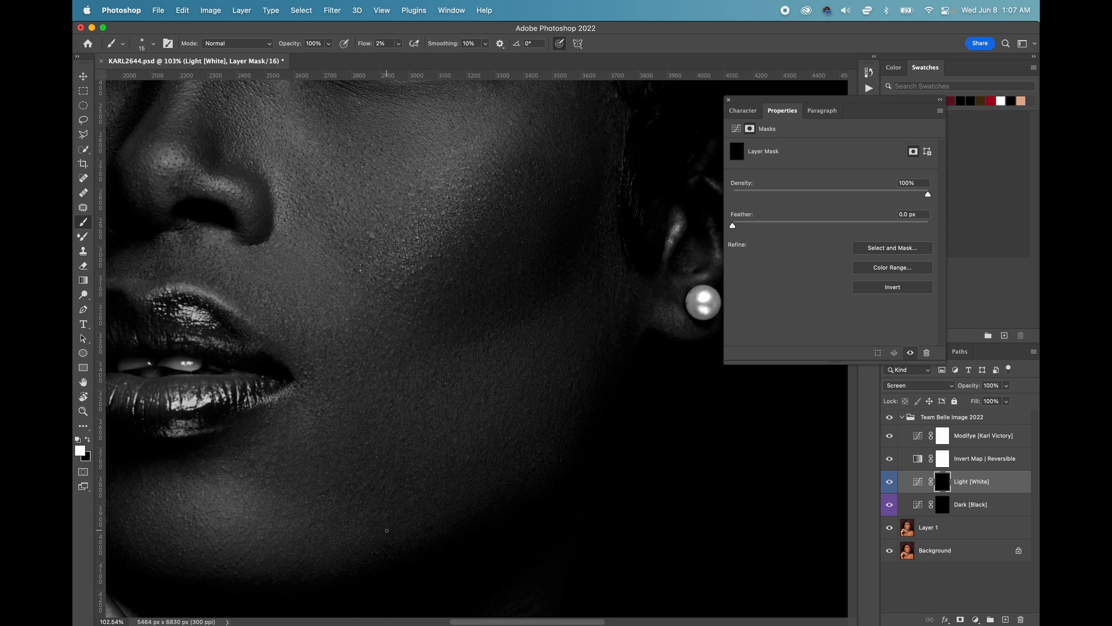
{"action": "scroll", "coordinate": [474, 398], "scroll_direction": "up", "scroll_amount": 10}
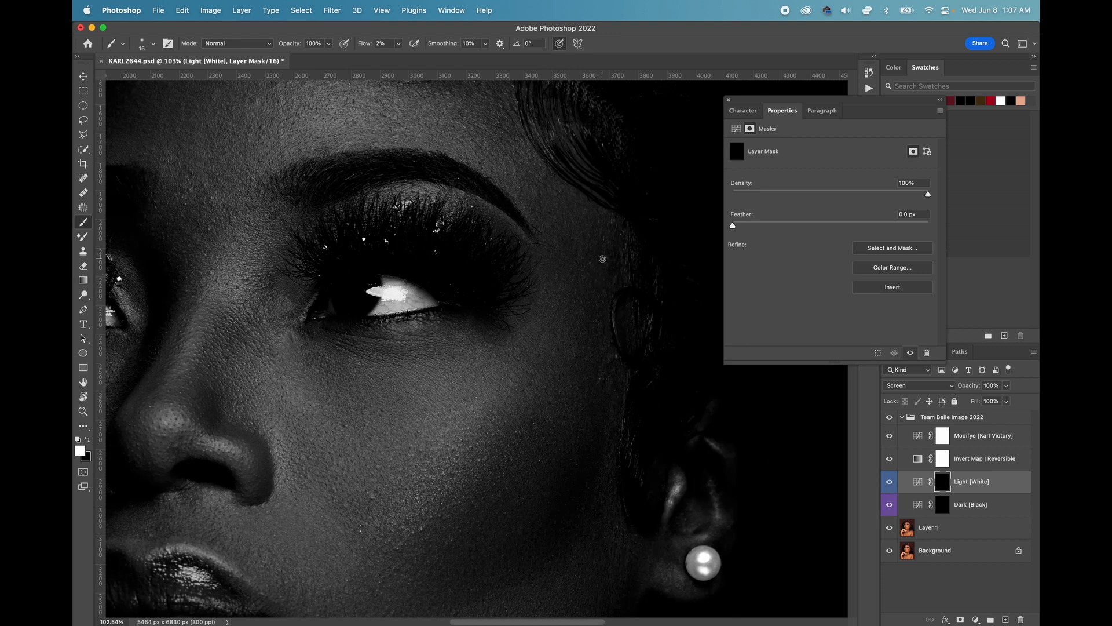
Step: Darken the Modifye curve to input 112, output 6, and lighten the nose bridge on the Light [White] mask
{"action": "left_click", "coordinate": [918, 435]}
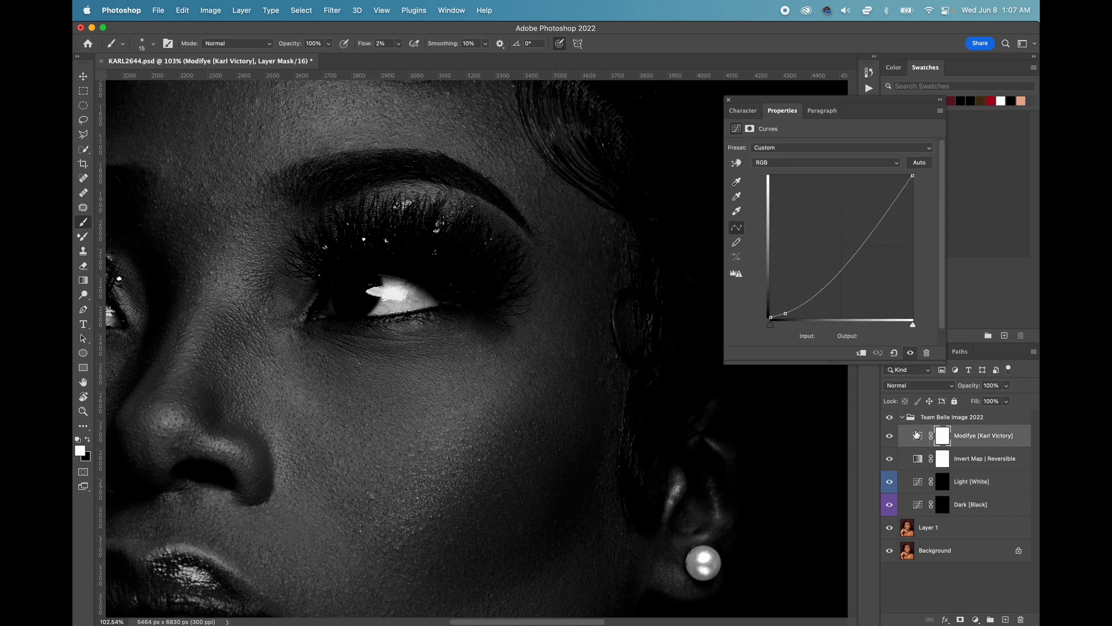
{"action": "left_click_drag", "start_coordinate": [856, 306], "coordinate": [881, 309]}
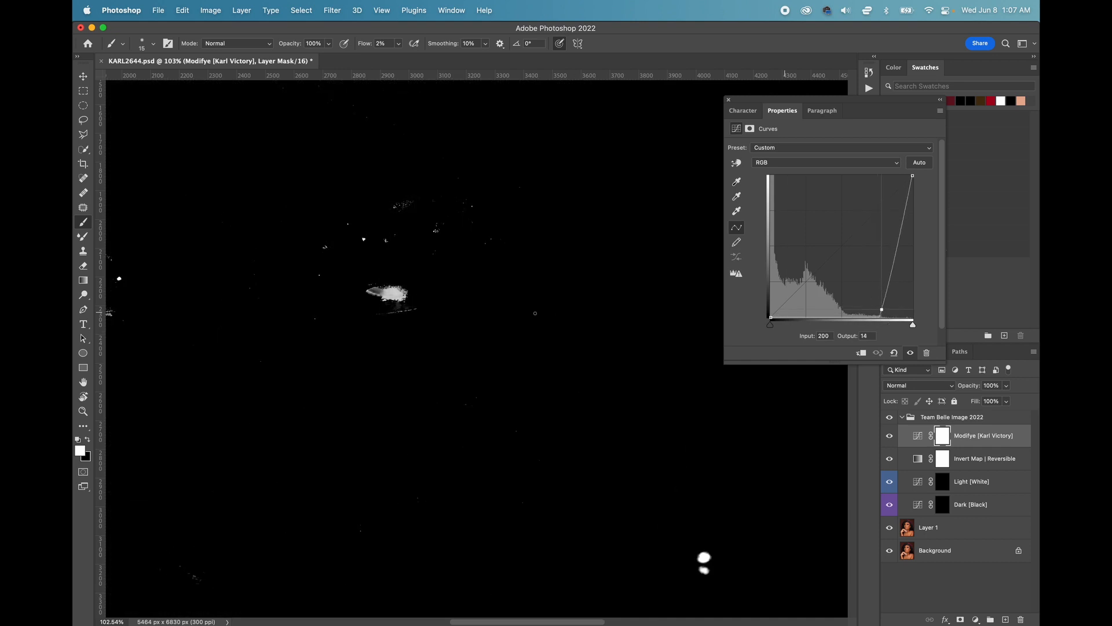
{"action": "scroll", "coordinate": [513, 310], "scroll_direction": "left", "scroll_amount": 4}
{"action": "scroll", "coordinate": [513, 311], "scroll_direction": "down", "scroll_amount": 2}
{"action": "scroll", "coordinate": [513, 311], "scroll_direction": "down", "scroll_amount": 1}
{"action": "scroll", "coordinate": [513, 311], "scroll_direction": "left", "scroll_amount": 4}
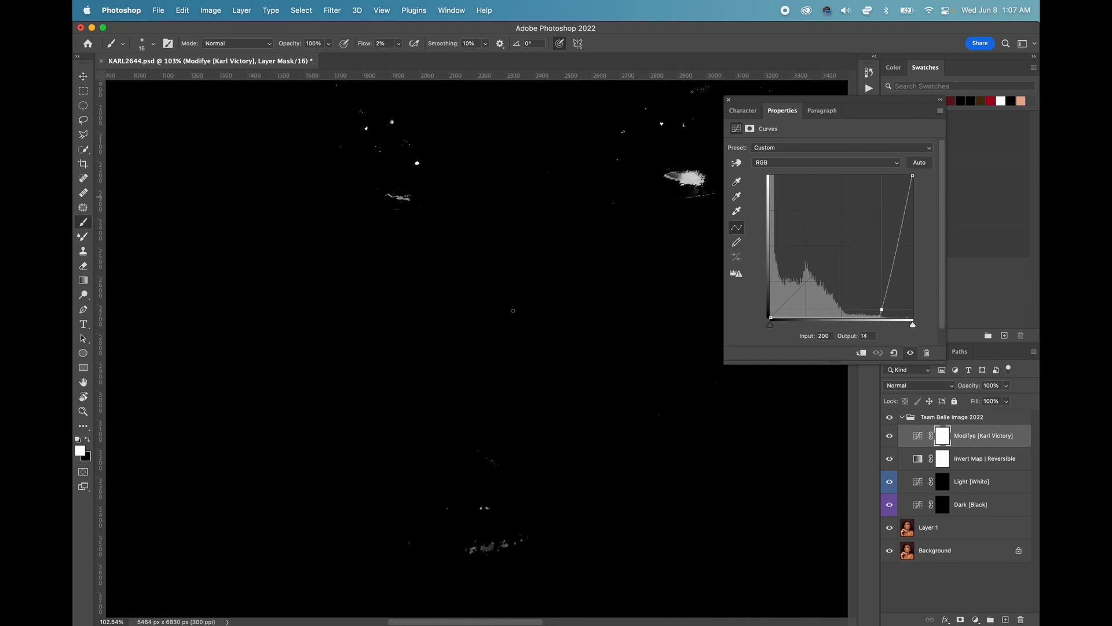
{"action": "left_click_drag", "start_coordinate": [882, 309], "coordinate": [831, 314]}
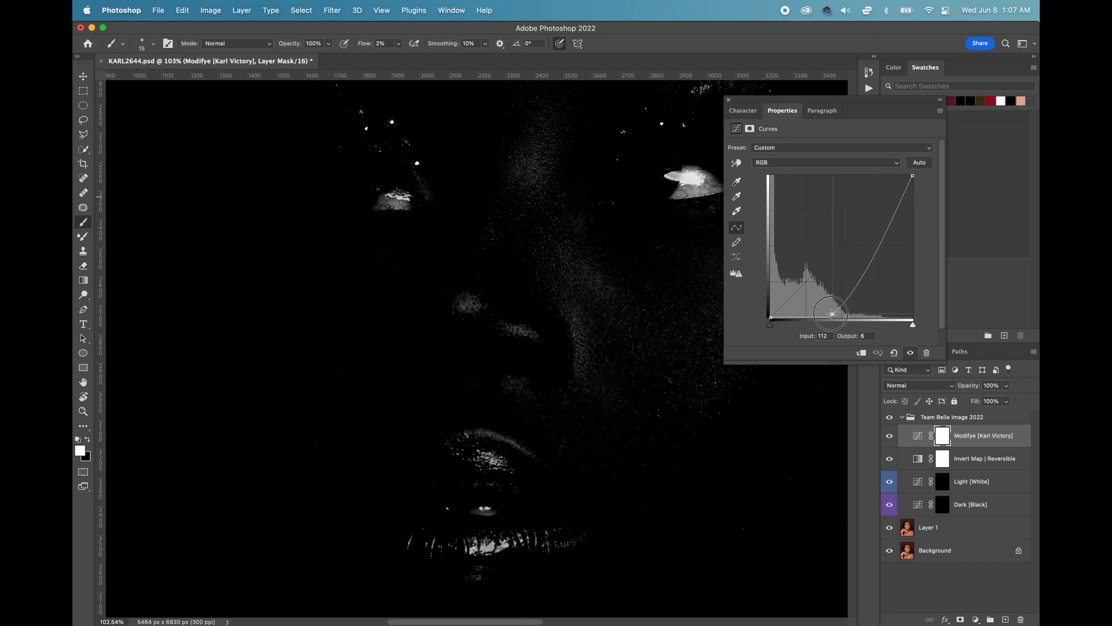
{"action": "left_click", "coordinate": [943, 481]}
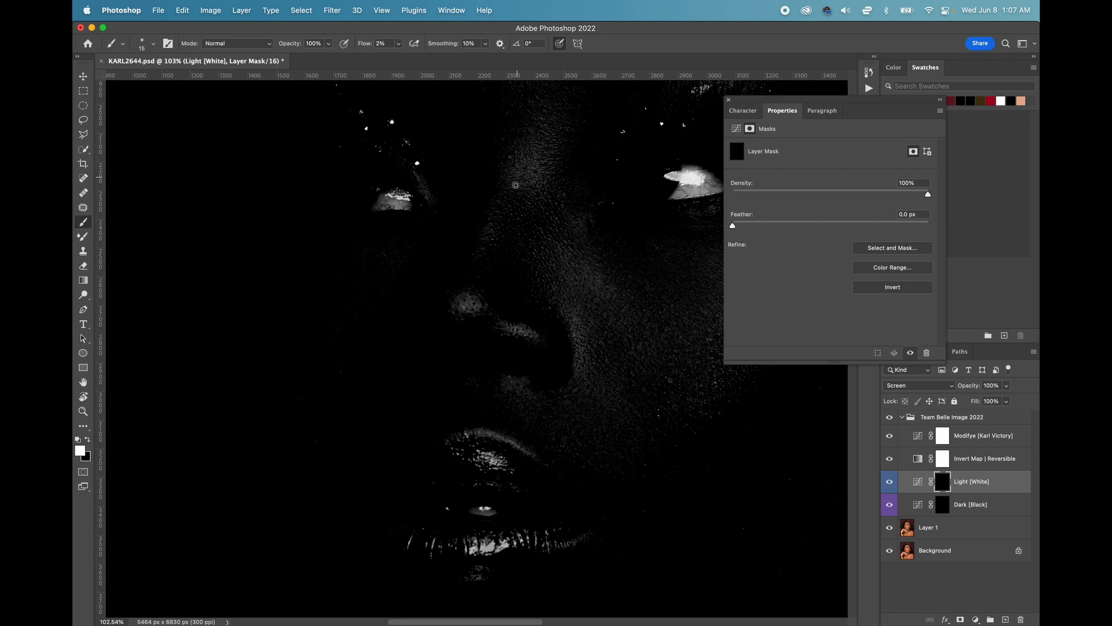
Step: Brighten the Modifye curve to input 86, output 7 and then slightly further, lightening the far cheek on the Light [White] mask after each change
{"action": "left_click", "coordinate": [917, 436]}
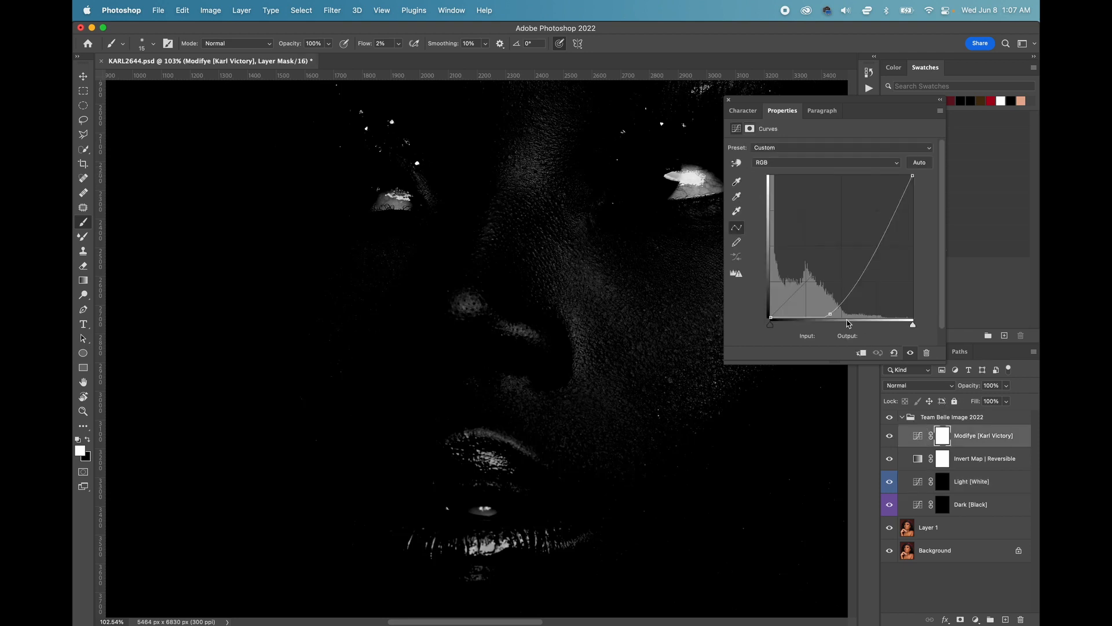
{"action": "left_click_drag", "start_coordinate": [829, 311], "coordinate": [817, 312]}
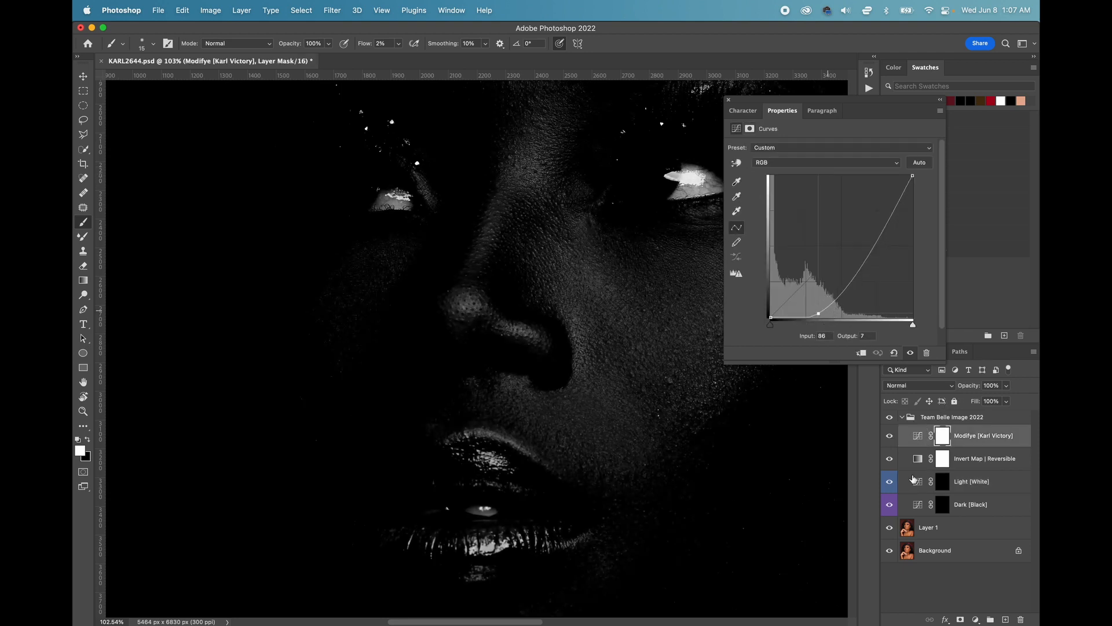
{"action": "left_click", "coordinate": [942, 481]}
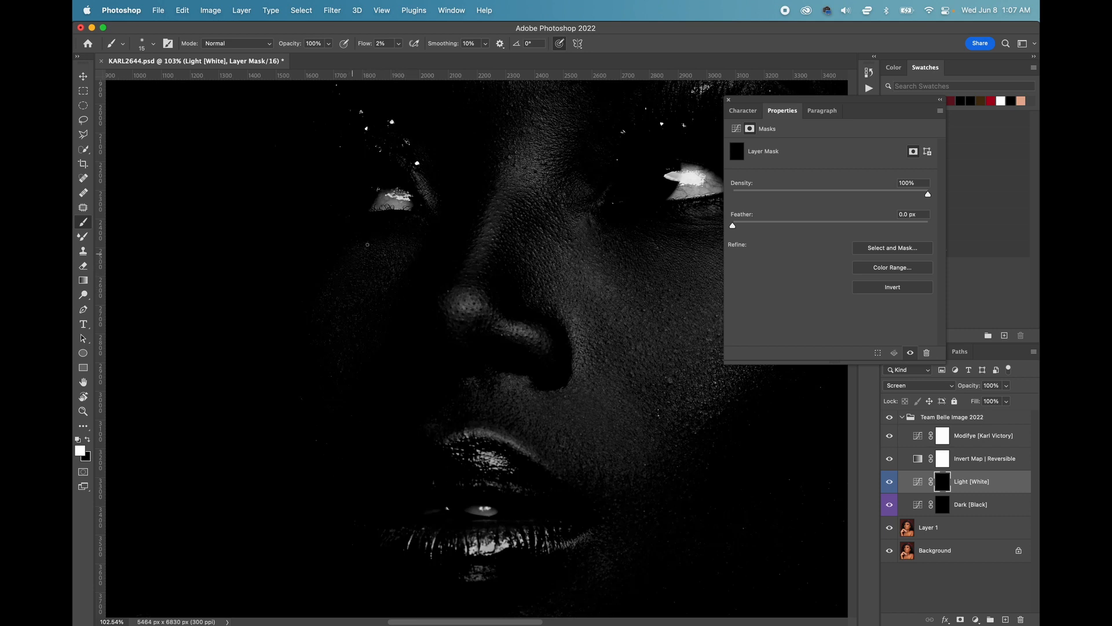
{"action": "left_click", "coordinate": [918, 436]}
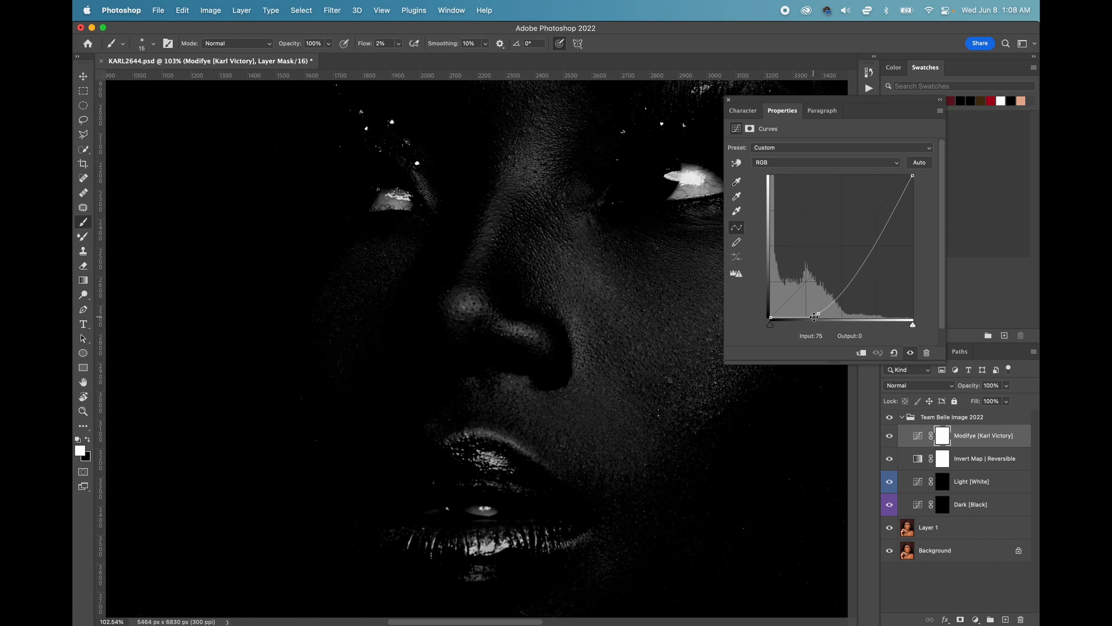
{"action": "left_click", "coordinate": [943, 481]}
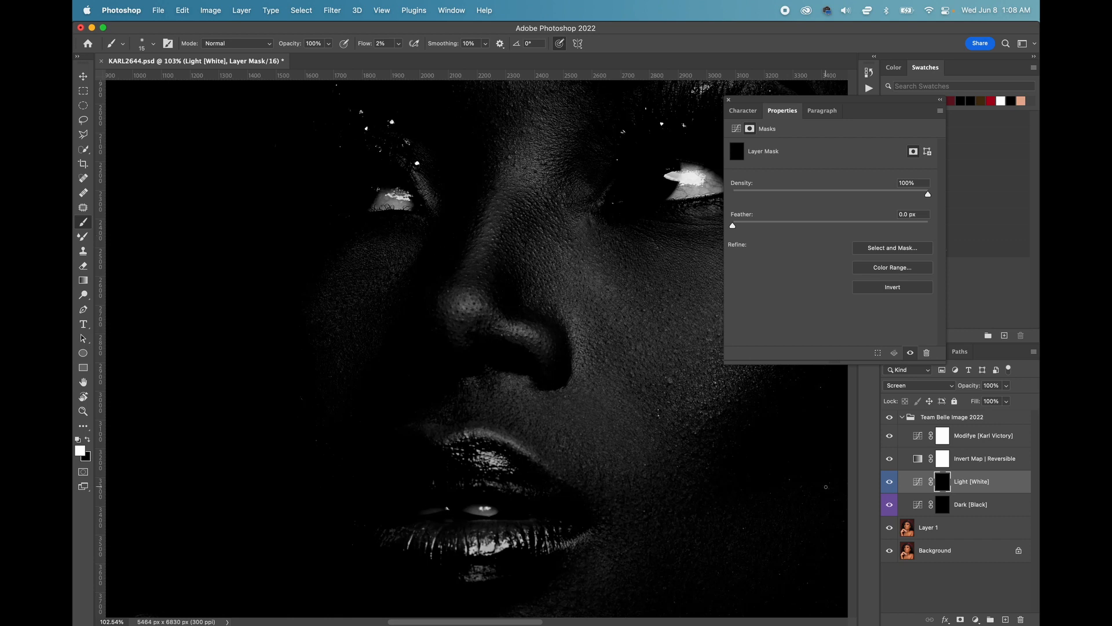
Step: Brighten the Modifye curve to input 57, output 7 and then input 37, output 8, lightening dark patches on the Light [White] mask each time
{"action": "left_click", "coordinate": [919, 438]}
{"action": "left_click_drag", "start_coordinate": [810, 313], "coordinate": [803, 314]}
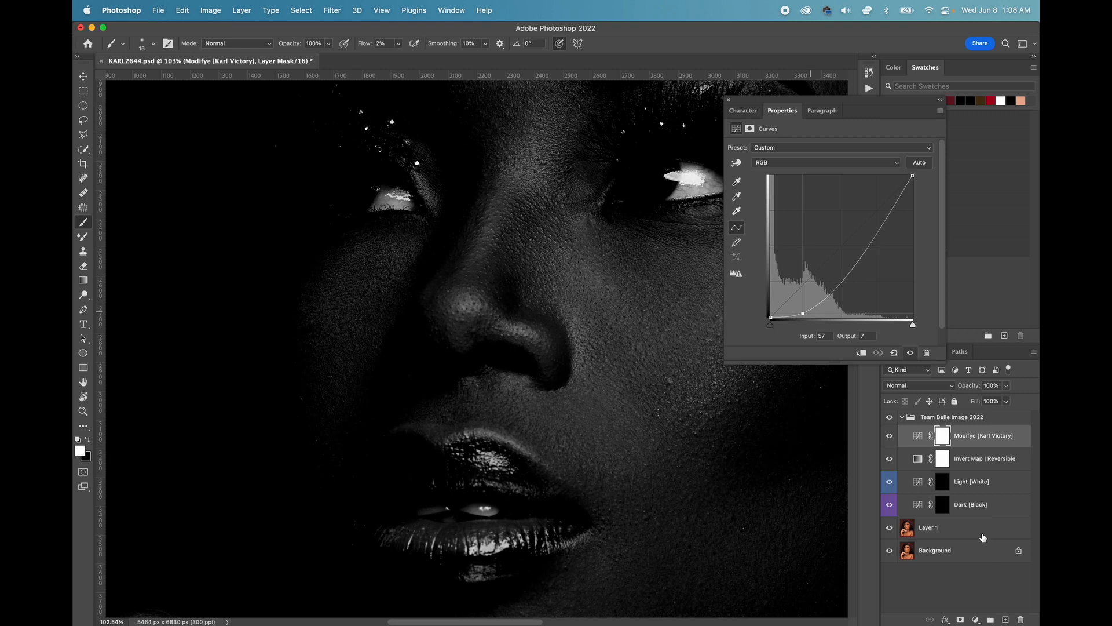
{"action": "left_click", "coordinate": [943, 482]}
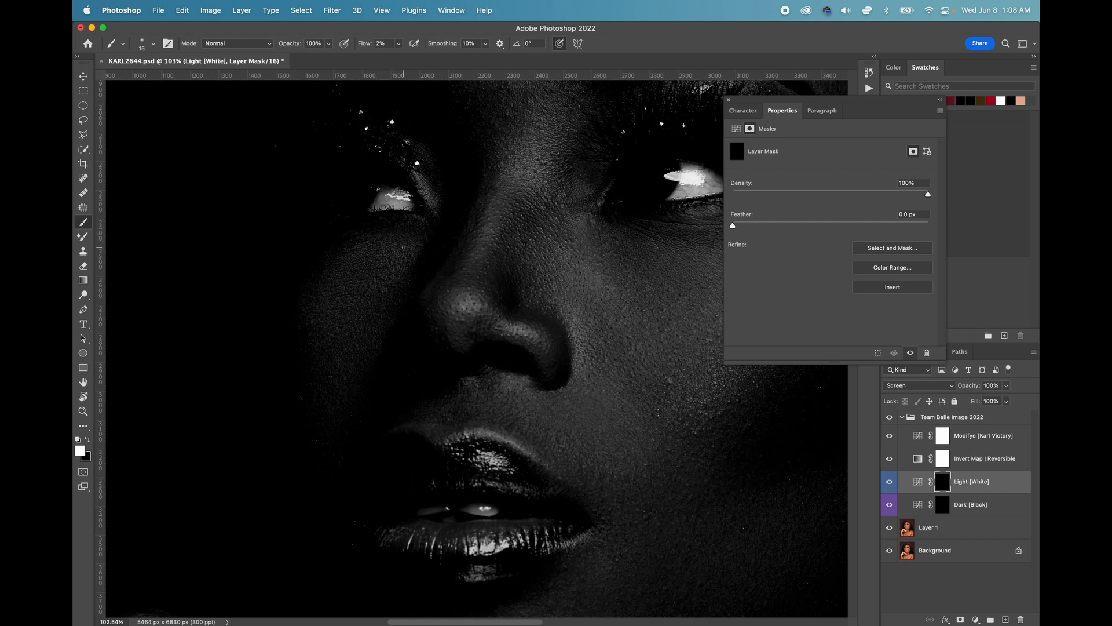
{"action": "left_click", "coordinate": [919, 436]}
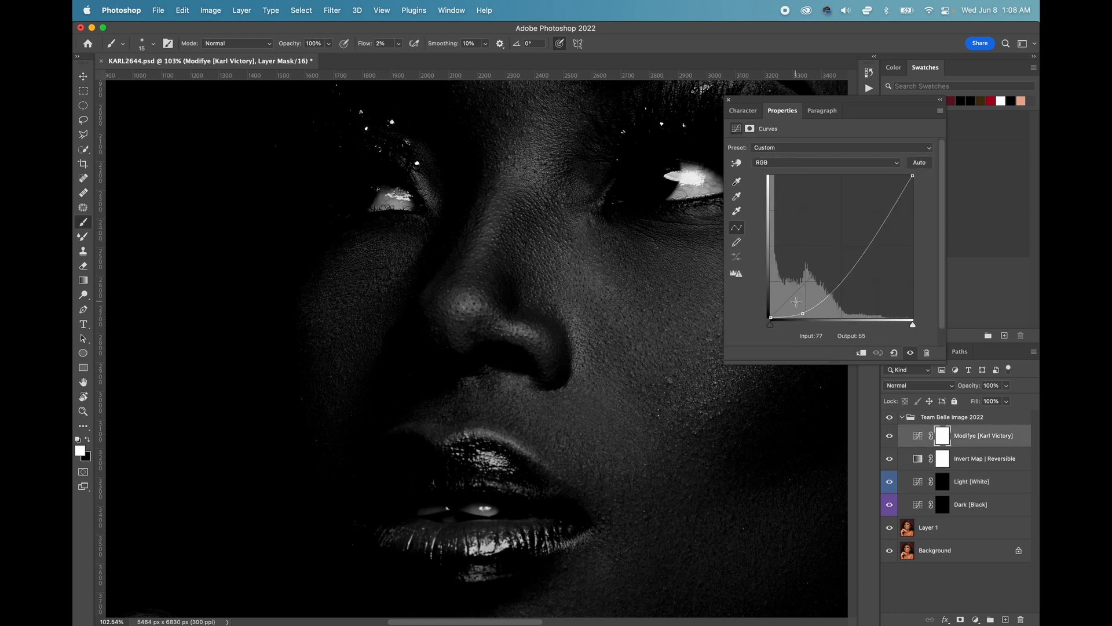
{"action": "left_click_drag", "start_coordinate": [801, 313], "coordinate": [792, 313]}
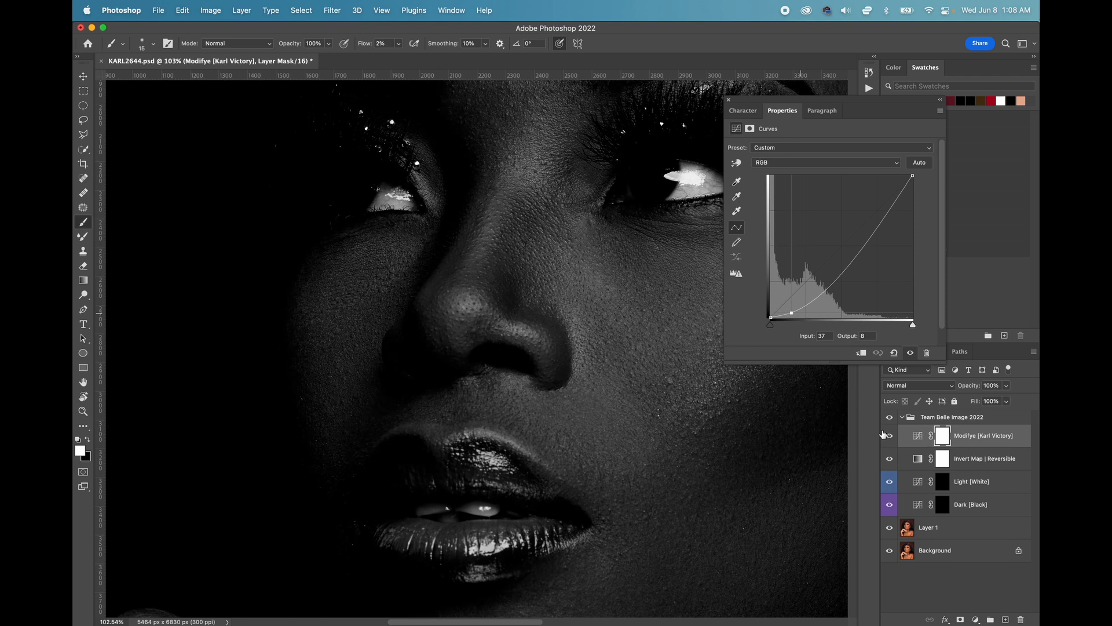
{"action": "left_click", "coordinate": [945, 488]}
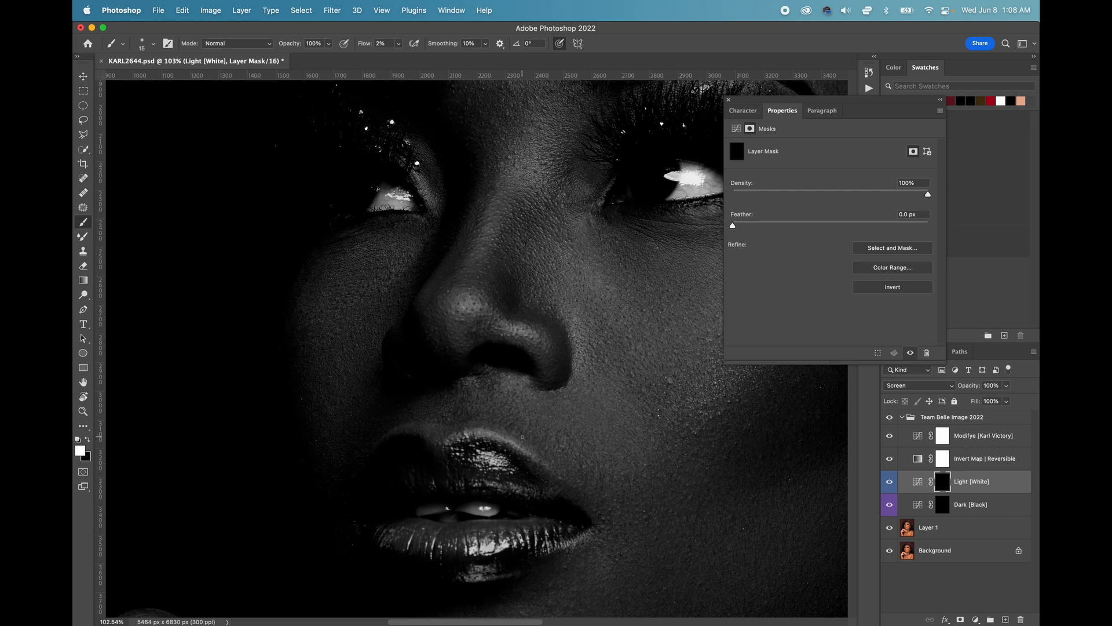
Step: Brighten the Modifye curve to input 16, output 8, and lighten the outer edge of the far cheek on the Light [White] mask
{"action": "left_click", "coordinate": [917, 436]}
{"action": "left_click", "coordinate": [782, 313]}
{"action": "left_click_drag", "start_coordinate": [781, 312], "coordinate": [778, 312]}
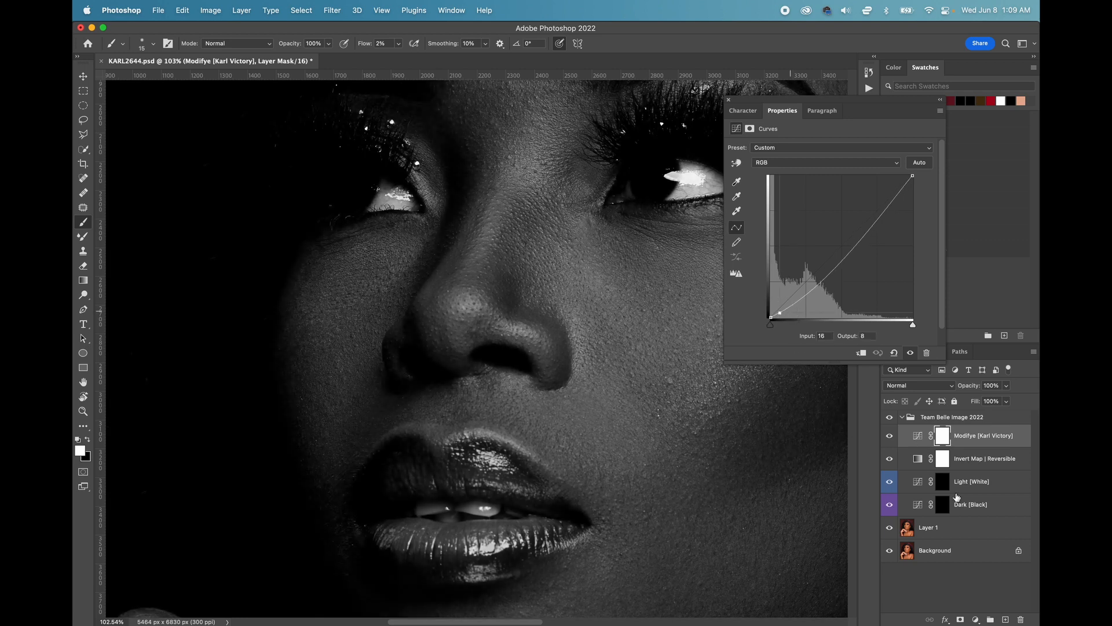
{"action": "left_click", "coordinate": [943, 481]}
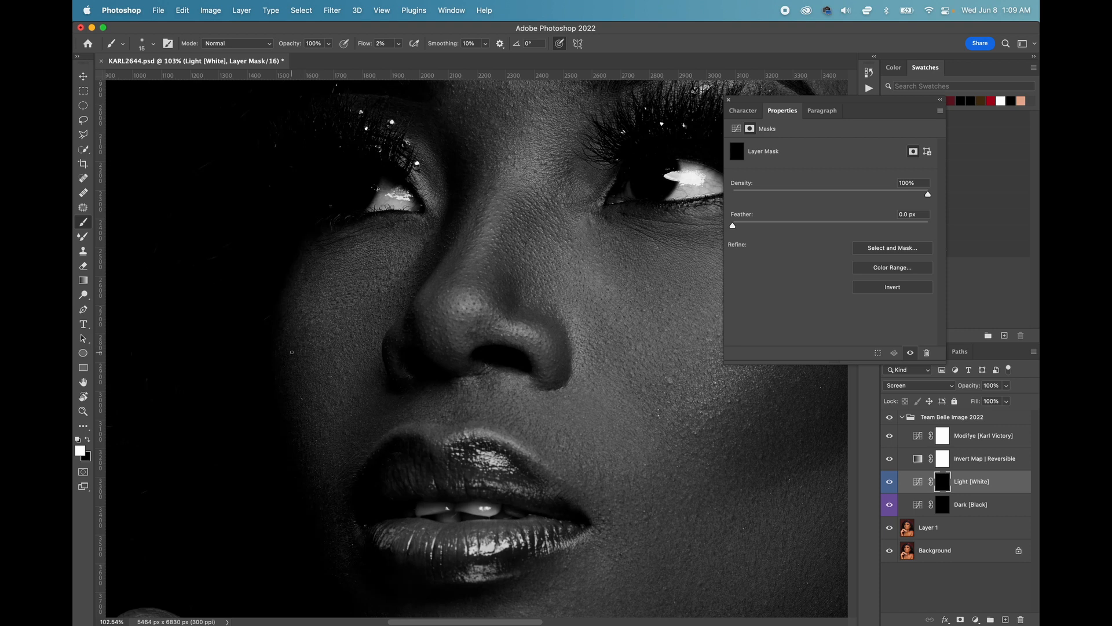
{"action": "scroll", "coordinate": [334, 338], "scroll_direction": "down", "scroll_amount": 3}
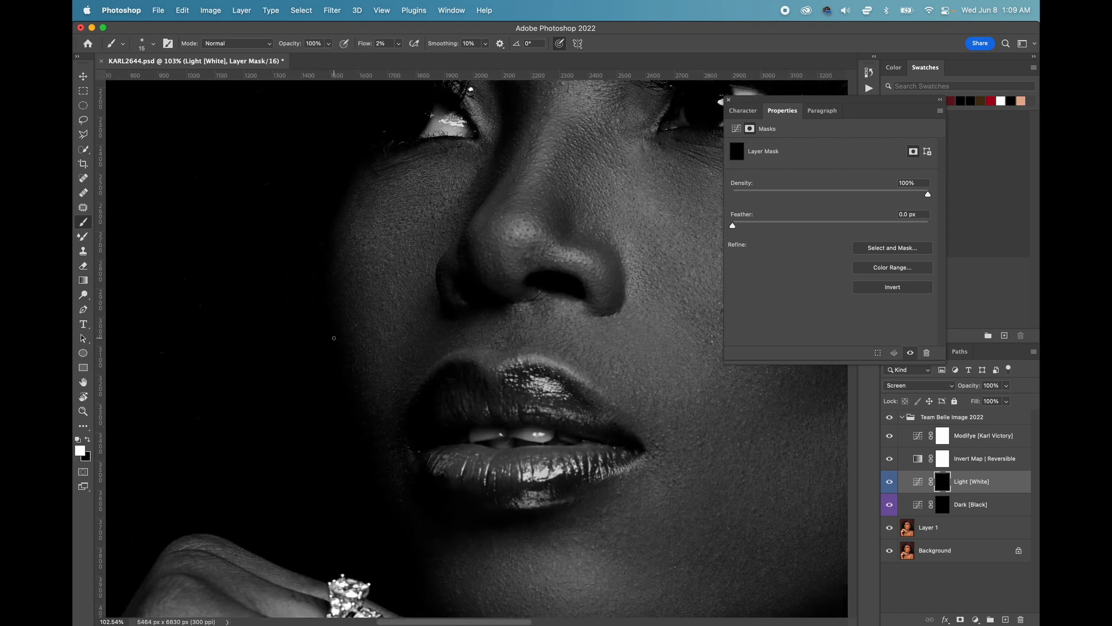
Step: Brighten the Modifye curve to input 8, output 9, and lighten remaining dark patches on the face on the Light [White] mask
{"action": "left_click", "coordinate": [940, 436]}
{"action": "left_click_drag", "start_coordinate": [779, 313], "coordinate": [775, 312]}
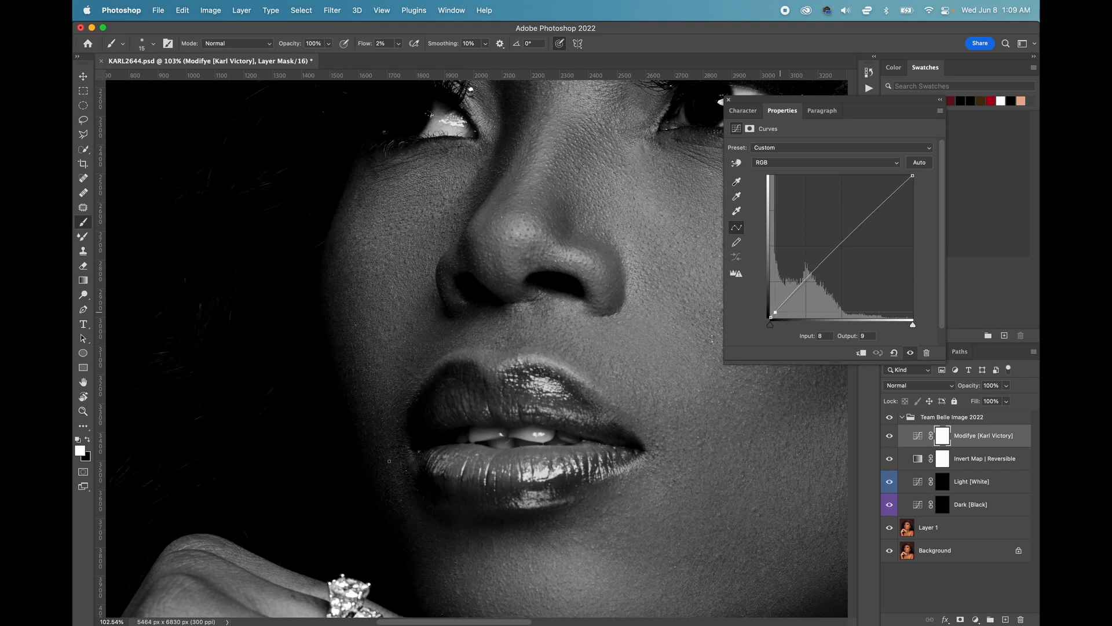
{"action": "left_click", "coordinate": [942, 482]}
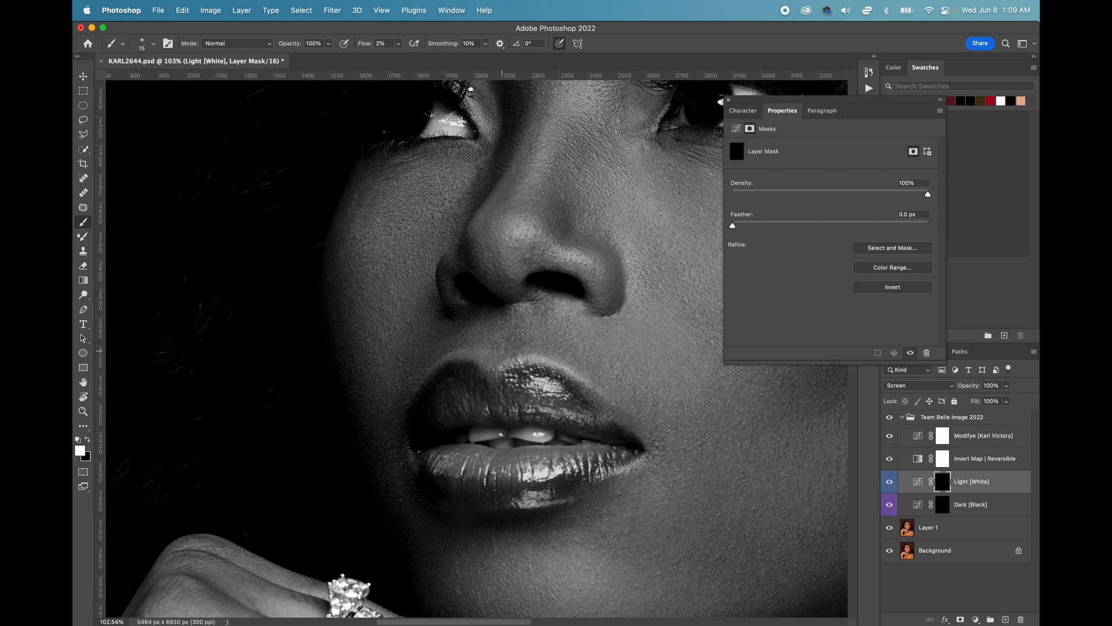
Step: Darken the chin area on the Dark [Black] mask and lighten the shadow beneath the lower lip on the Light [White] mask
{"action": "scroll", "coordinate": [502, 351], "scroll_direction": "down", "scroll_amount": 3}
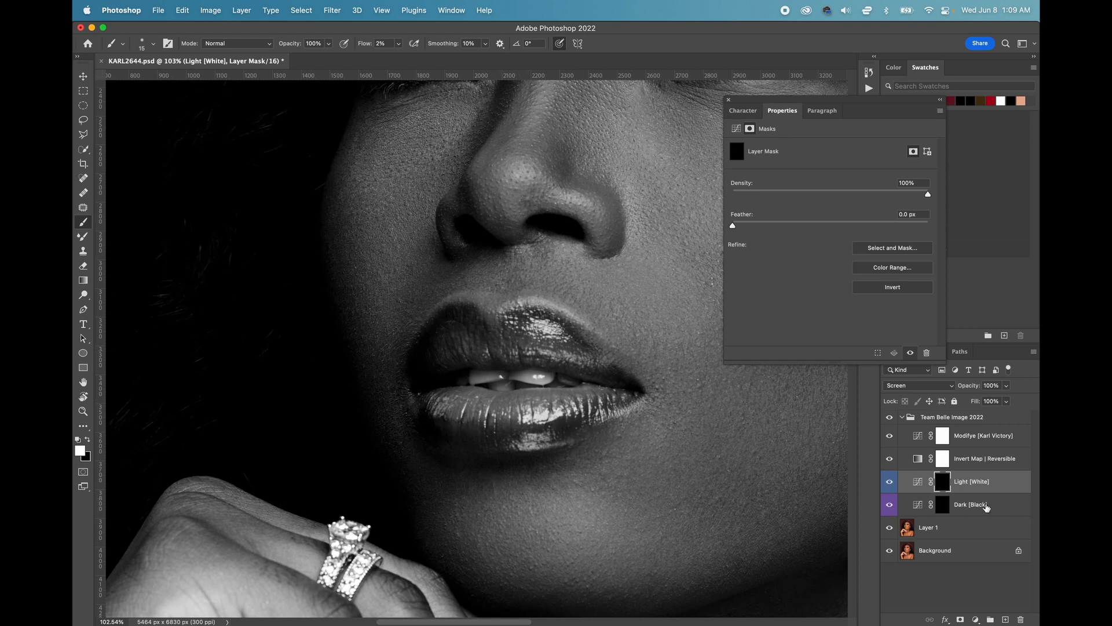
{"action": "left_click", "coordinate": [944, 506]}
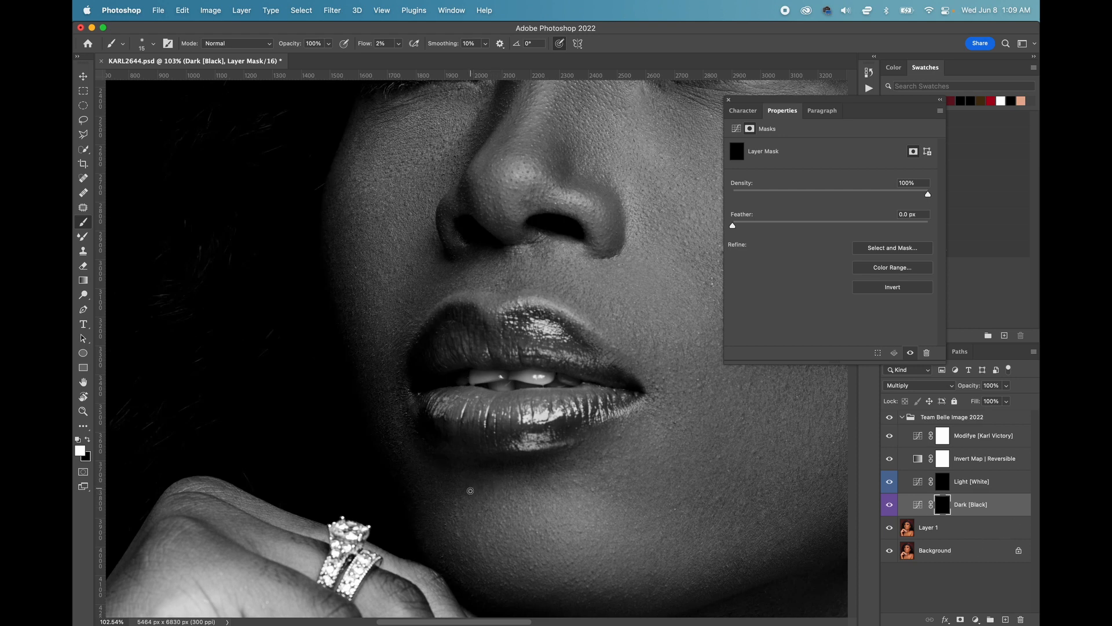
{"action": "left_click", "coordinate": [943, 487]}
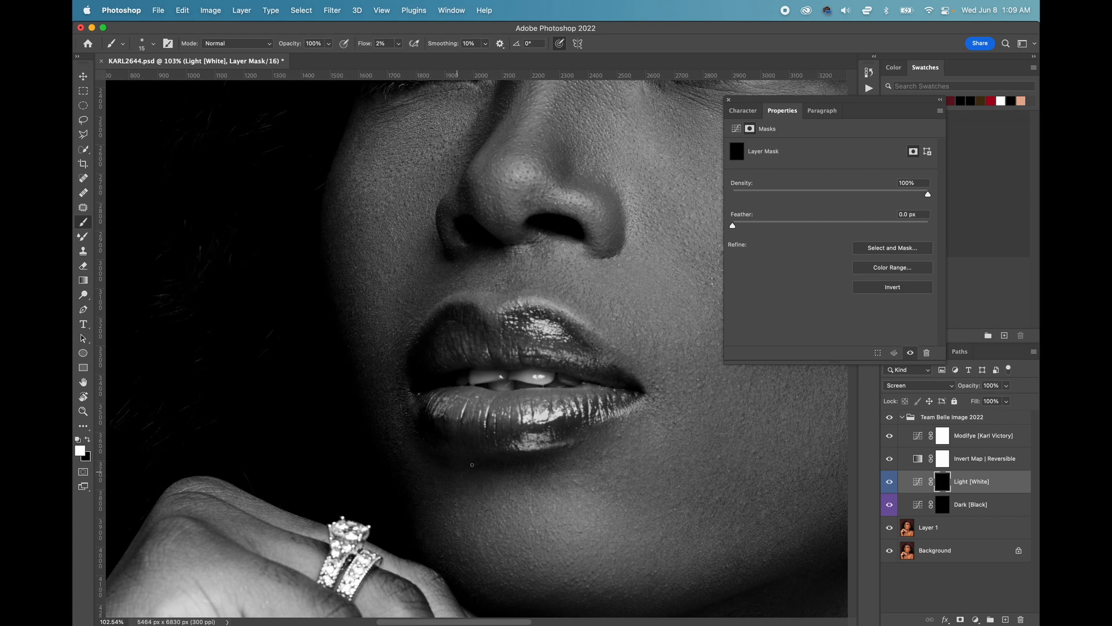
Step: Reset the Modifye curve to a point at input 127, output 132, and darken bright spots on the far cheek on the Dark [Black] mask
{"action": "left_click", "coordinate": [921, 435]}
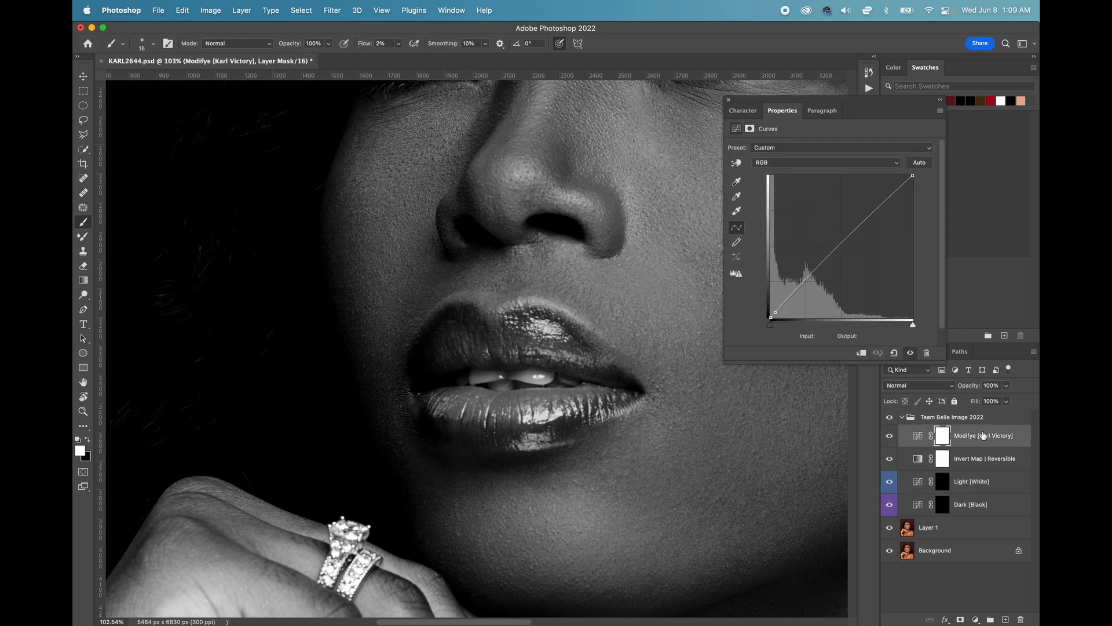
{"action": "left_click_drag", "start_coordinate": [775, 312], "coordinate": [772, 309]}
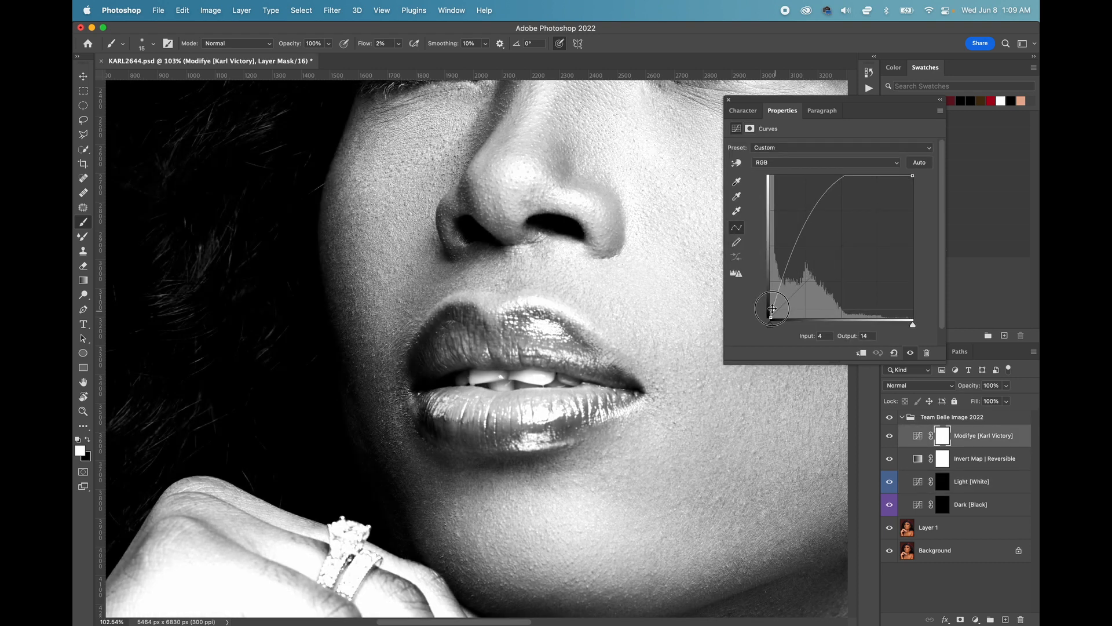
{"action": "key", "text": "super+z"}
{"action": "left_click_drag", "start_coordinate": [771, 306], "coordinate": [842, 243]}
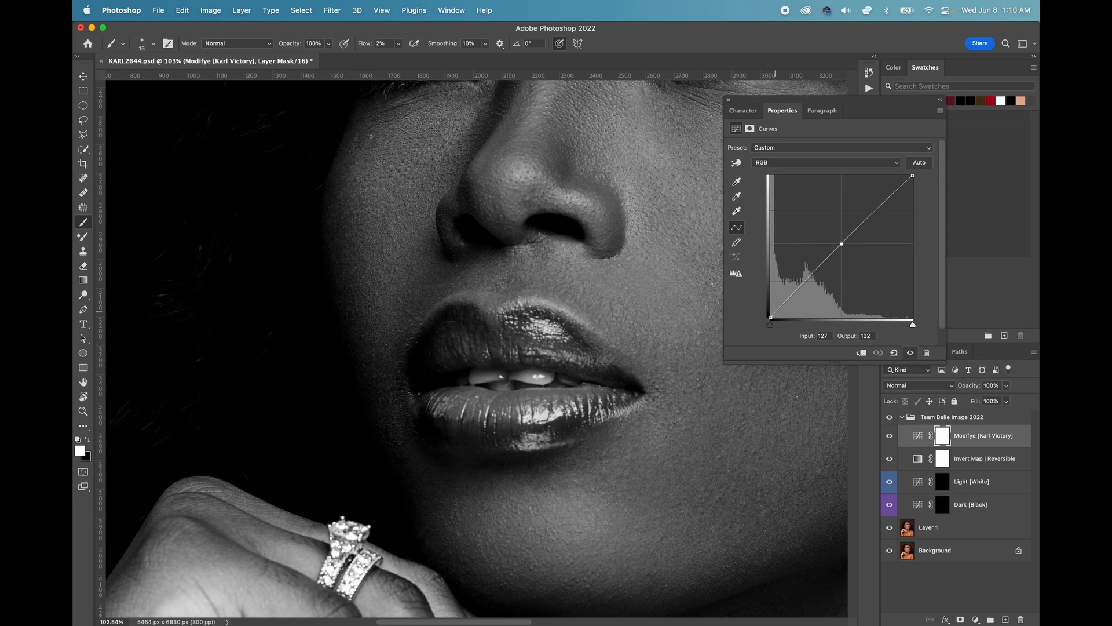
{"action": "left_click", "coordinate": [942, 504]}
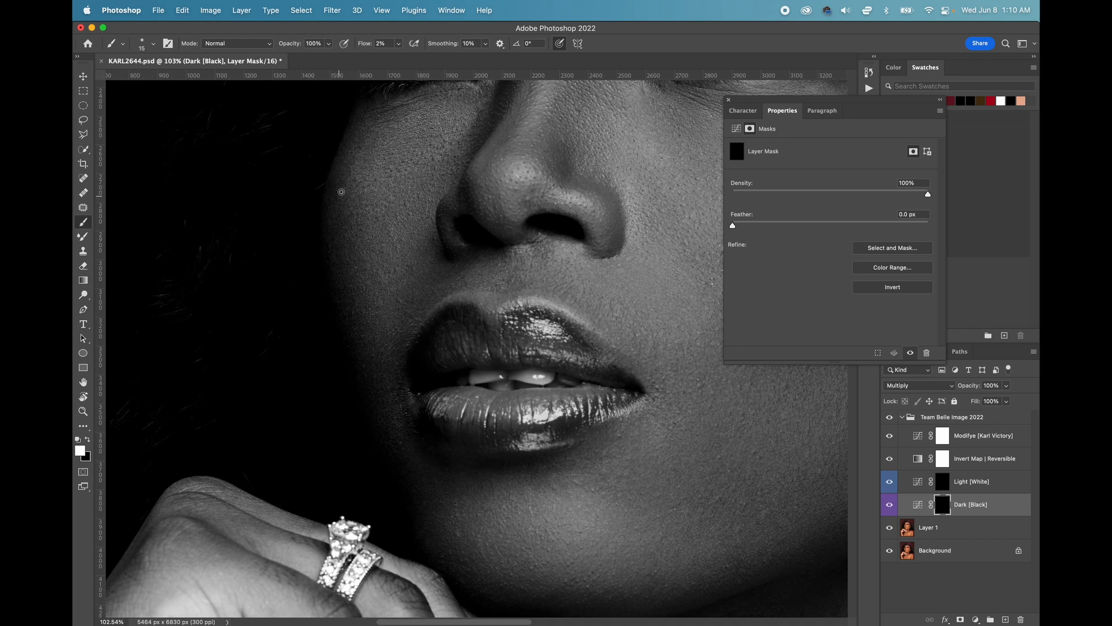
Step: Switch the Modifye and Invert Map layers off and on to compare the grayscale view with the full colour portrait
{"action": "scroll", "coordinate": [348, 186], "scroll_direction": "down", "scroll_amount": 5}
{"action": "scroll", "coordinate": [364, 173], "scroll_direction": "up", "scroll_amount": 4}
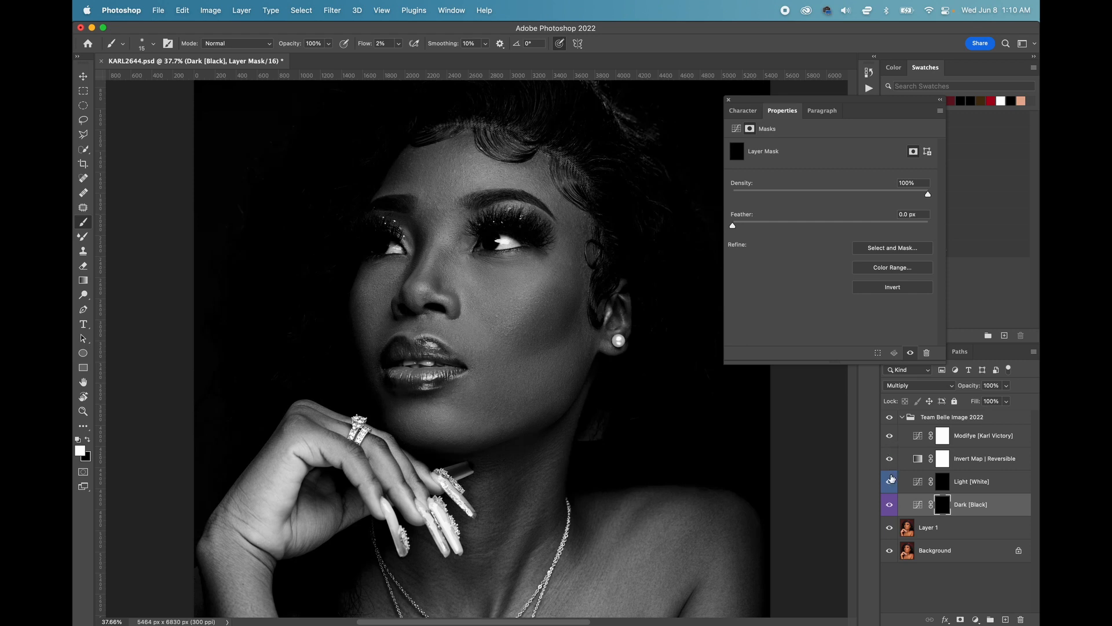
{"action": "left_click_drag", "start_coordinate": [890, 436], "coordinate": [889, 458]}
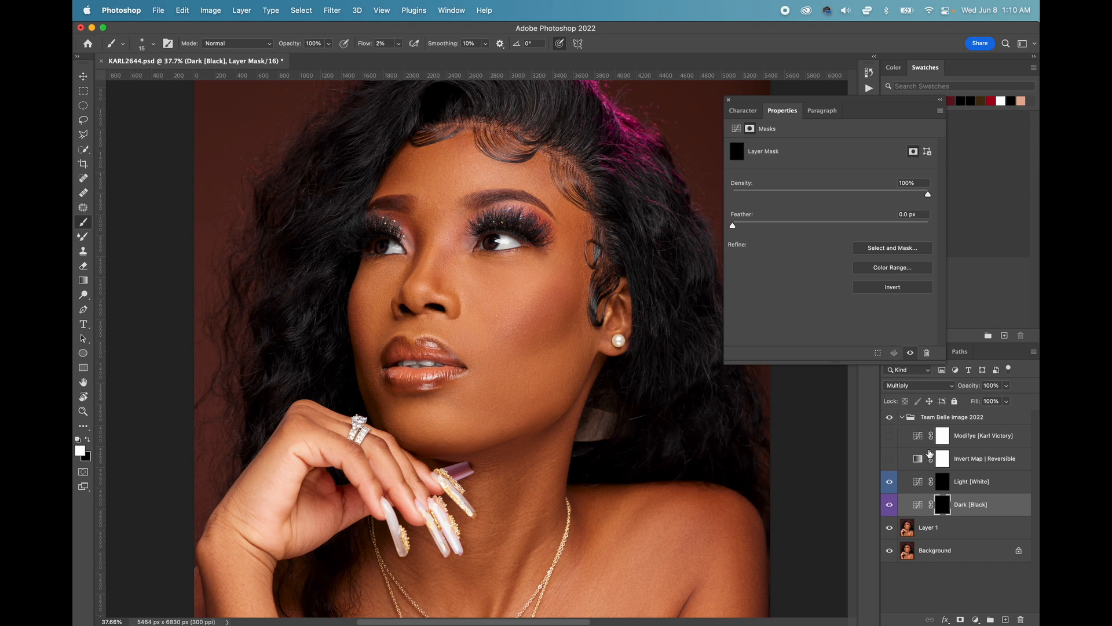
{"action": "left_click", "coordinate": [890, 458]}
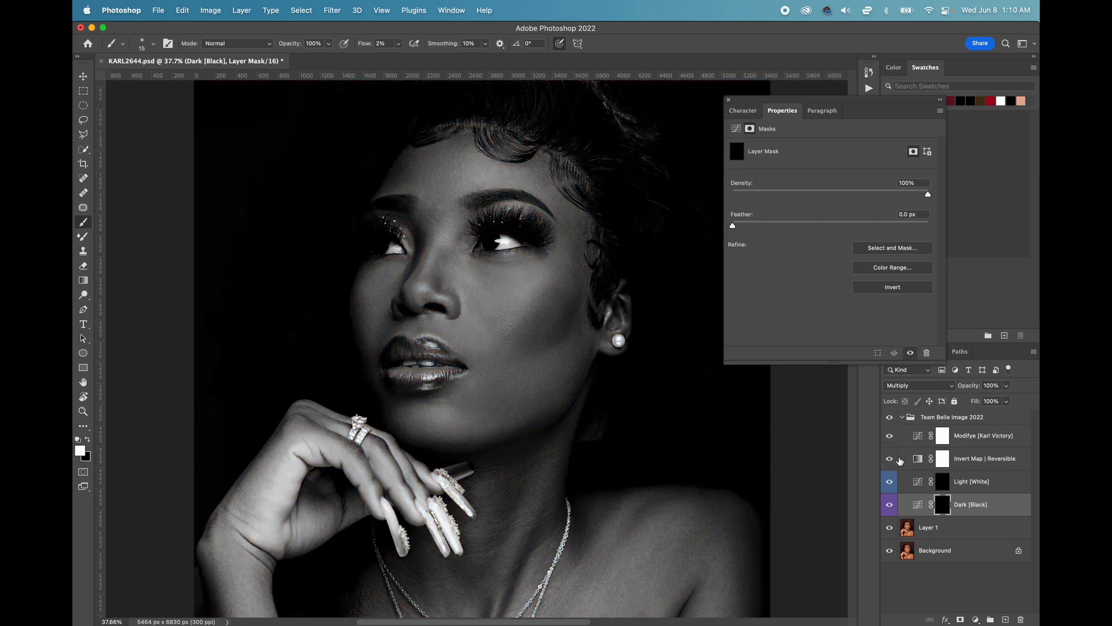
{"action": "left_click", "coordinate": [890, 458]}
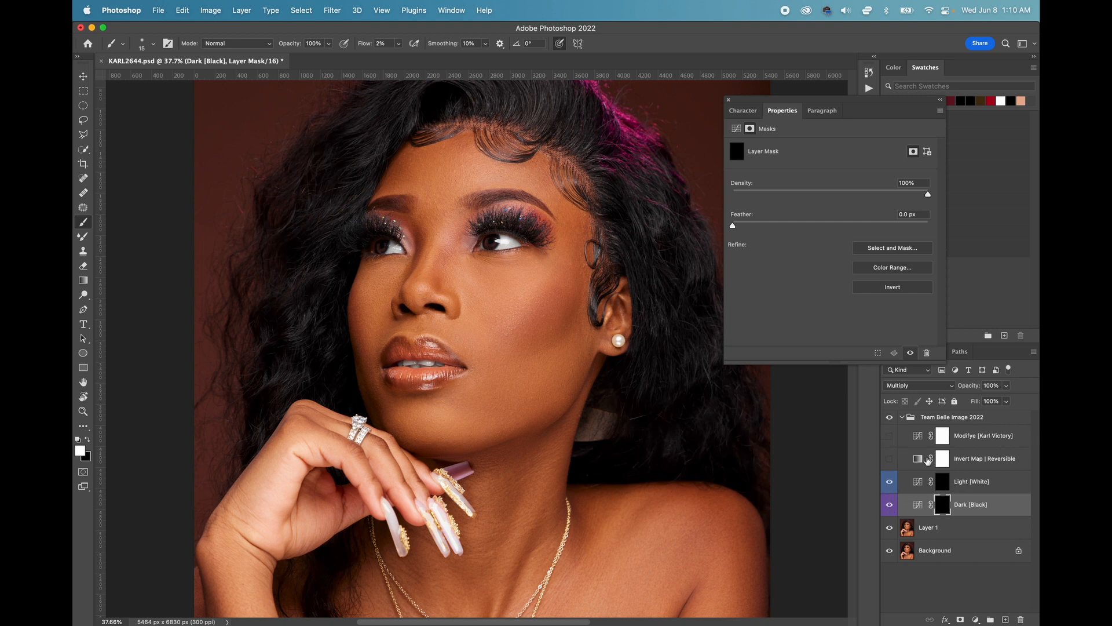
Step: Toggle the Team Belle Image 2022 group to compare the face and forehead before and after the light and dark corrections
{"action": "left_click", "coordinate": [890, 418]}
{"action": "scroll", "coordinate": [478, 167], "scroll_direction": "up", "scroll_amount": 3}
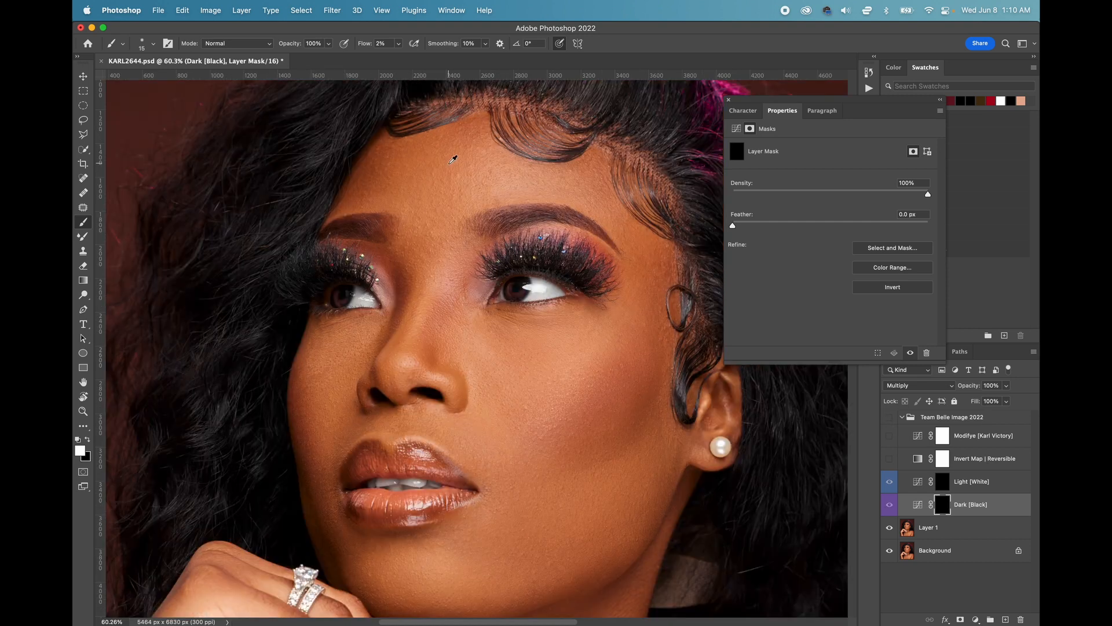
{"action": "left_click", "coordinate": [890, 417]}
{"action": "left_click", "coordinate": [890, 418]}
{"action": "left_click", "coordinate": [893, 419]}
{"action": "scroll", "coordinate": [530, 96], "scroll_direction": "up", "scroll_amount": 6}
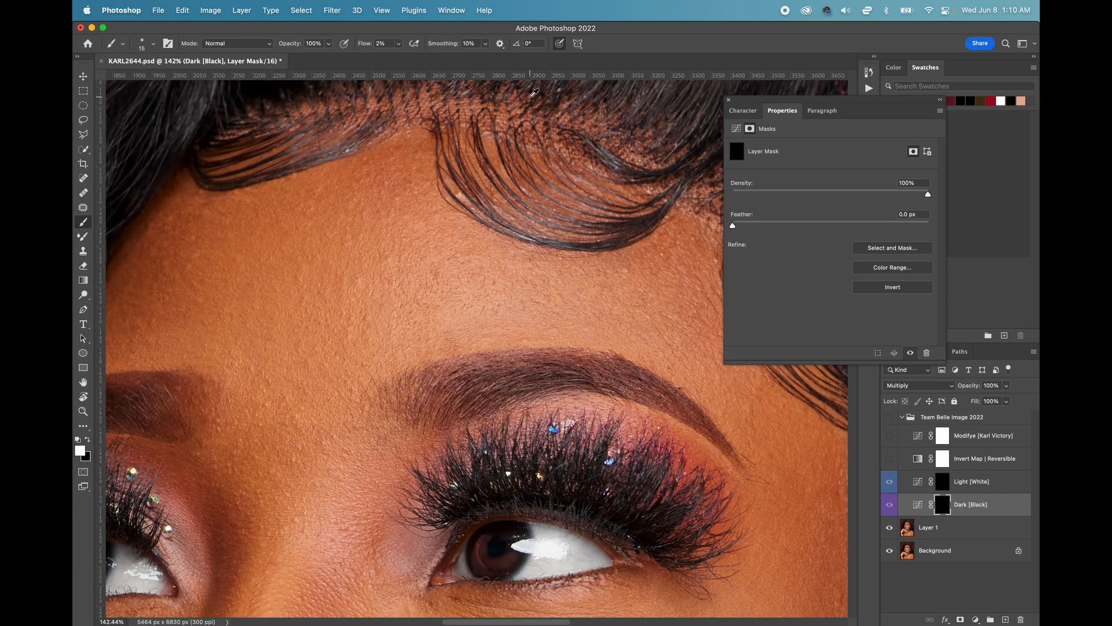
{"action": "left_click", "coordinate": [892, 419]}
{"action": "left_click", "coordinate": [892, 418]}
{"action": "left_click", "coordinate": [891, 419]}
{"action": "left_click", "coordinate": [892, 418]}
{"action": "left_click", "coordinate": [892, 419]}
Step: Toggle the Team Belle Image 2022 group to compare both sides of the face and the cheek near the ear before and after
{"action": "scroll", "coordinate": [749, 423], "scroll_direction": "down", "scroll_amount": 10}
{"action": "scroll", "coordinate": [749, 423], "scroll_direction": "left", "scroll_amount": 10}
{"action": "left_click", "coordinate": [890, 419]}
{"action": "left_click", "coordinate": [891, 419]}
{"action": "left_click", "coordinate": [891, 419]}
{"action": "left_click", "coordinate": [891, 418]}
{"action": "scroll", "coordinate": [475, 347], "scroll_direction": "right", "scroll_amount": 15}
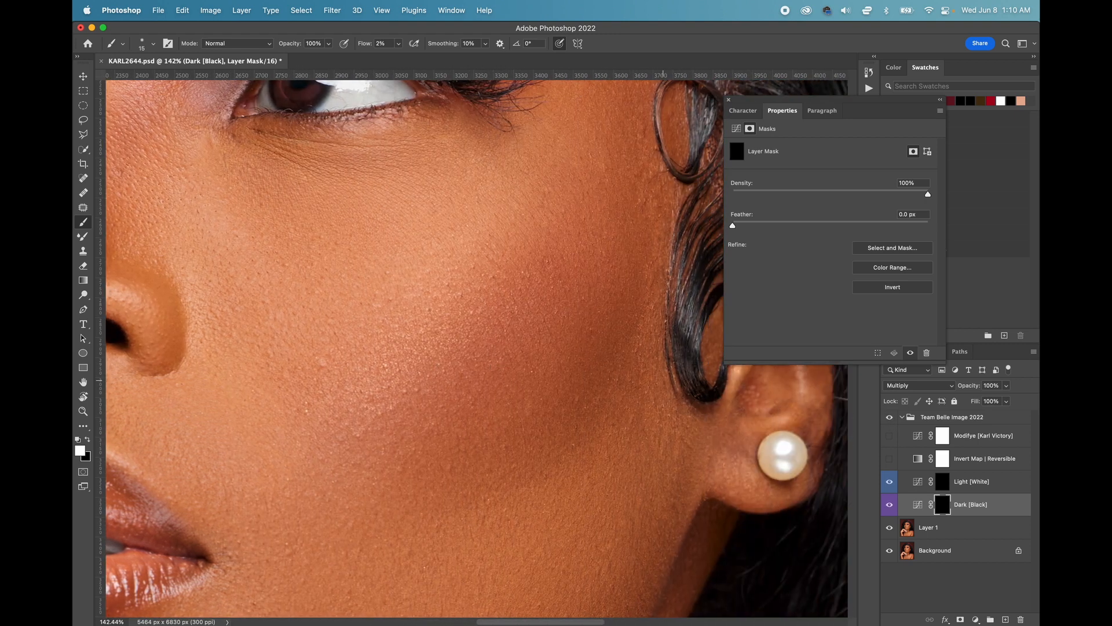
{"action": "left_click", "coordinate": [891, 420]}
{"action": "left_click", "coordinate": [890, 420]}
{"action": "left_click", "coordinate": [891, 420]}
{"action": "left_click", "coordinate": [890, 420]}
Step: Compare the whole portrait before and after by toggling the Team Belle Image 2022 group
{"action": "scroll", "coordinate": [474, 319], "scroll_direction": "down", "scroll_amount": 10}
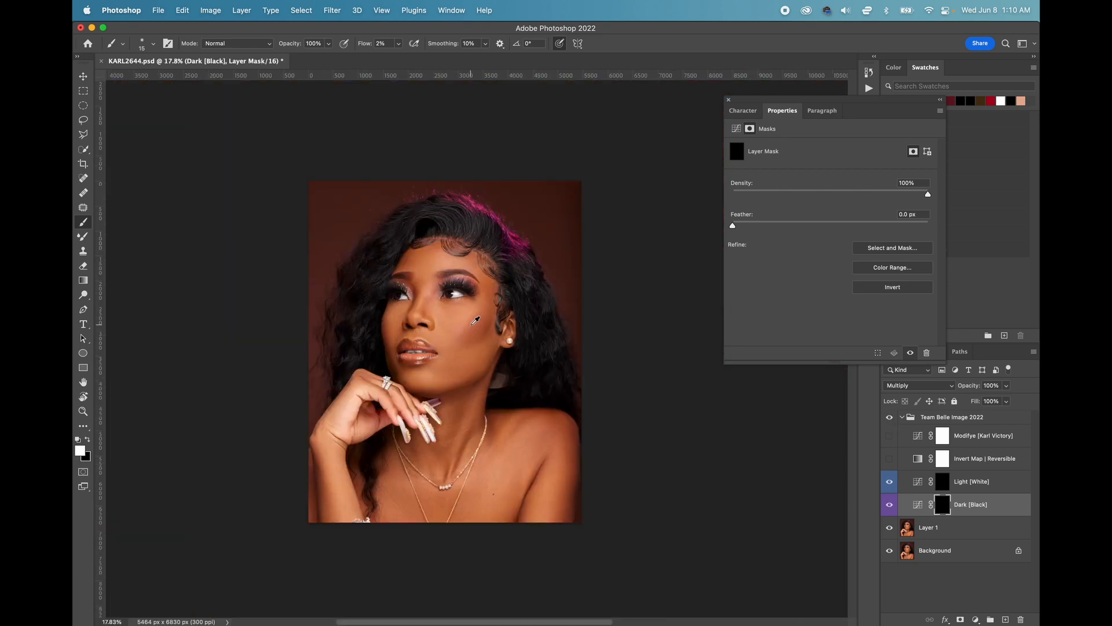
{"action": "scroll", "coordinate": [475, 321], "scroll_direction": "up", "scroll_amount": 2}
{"action": "left_click", "coordinate": [890, 420]}
{"action": "left_click", "coordinate": [890, 420]}
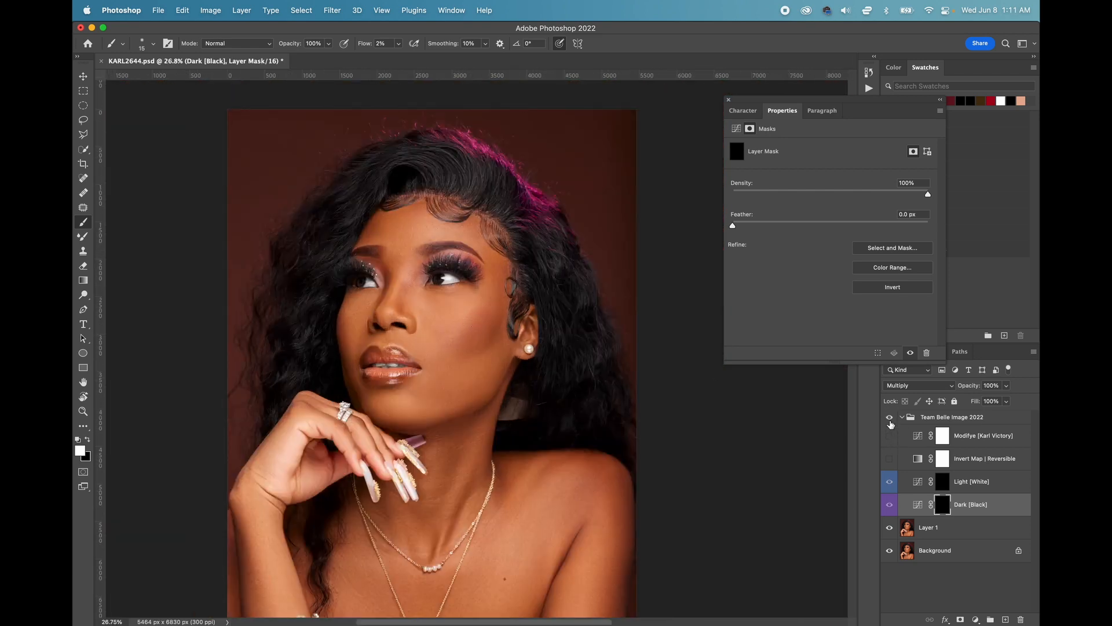
Step: Show the Modifye and Invert Map layers again and turn off Reverse on the Invert Map gradient to view a negative of the portrait
{"action": "left_click_drag", "start_coordinate": [890, 436], "coordinate": [890, 458]}
{"action": "left_click", "coordinate": [921, 436]}
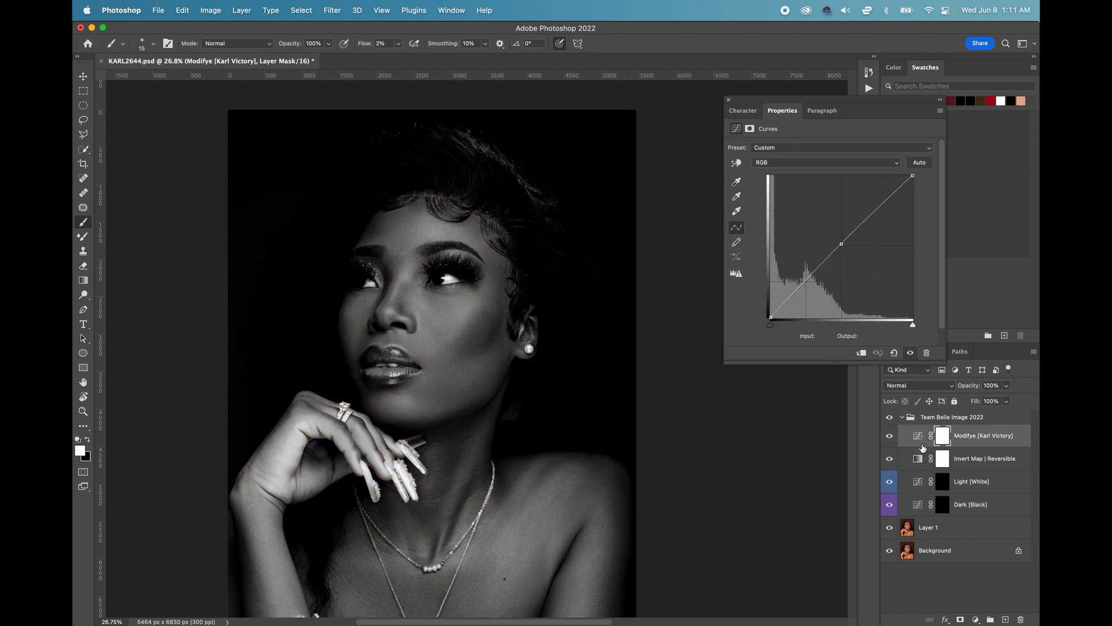
{"action": "left_click", "coordinate": [918, 459]}
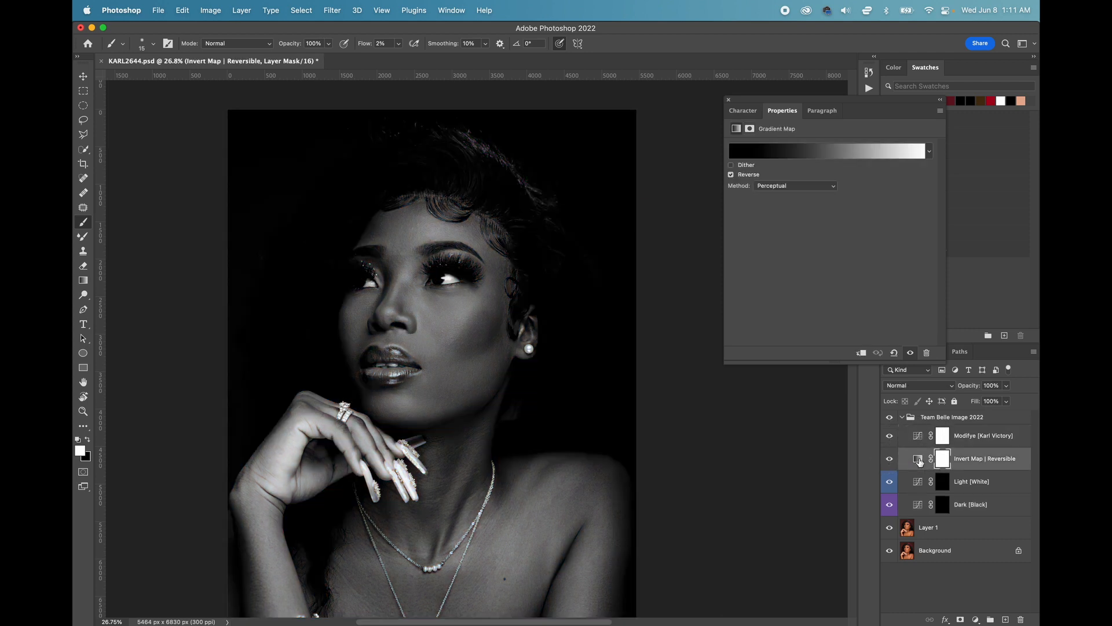
{"action": "left_click", "coordinate": [745, 176]}
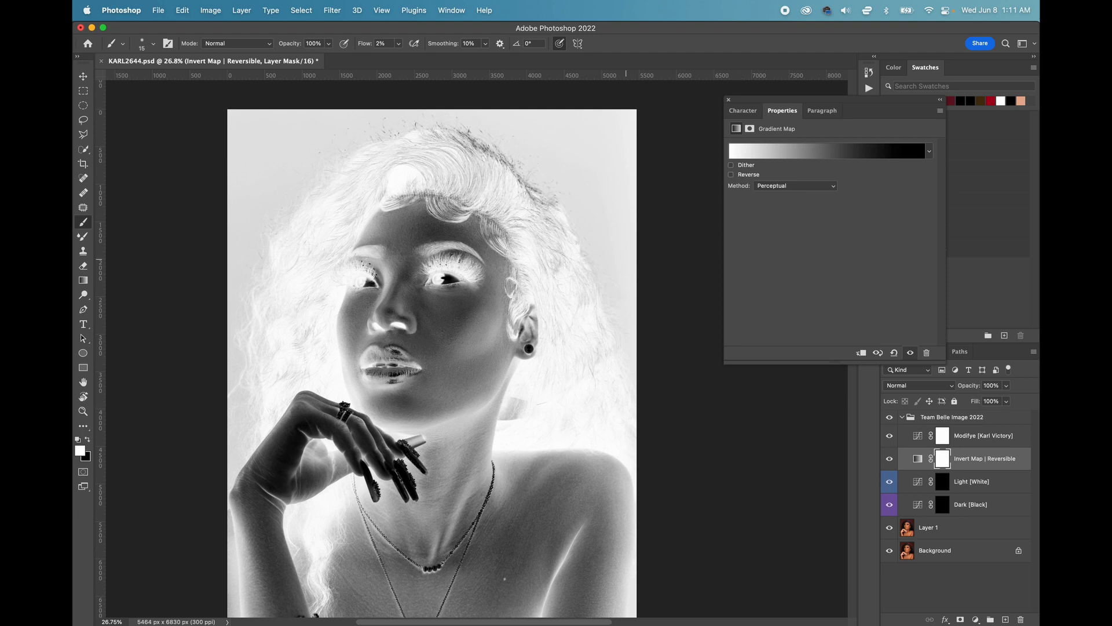
{"action": "scroll", "coordinate": [588, 283], "scroll_direction": "left", "scroll_amount": 4}
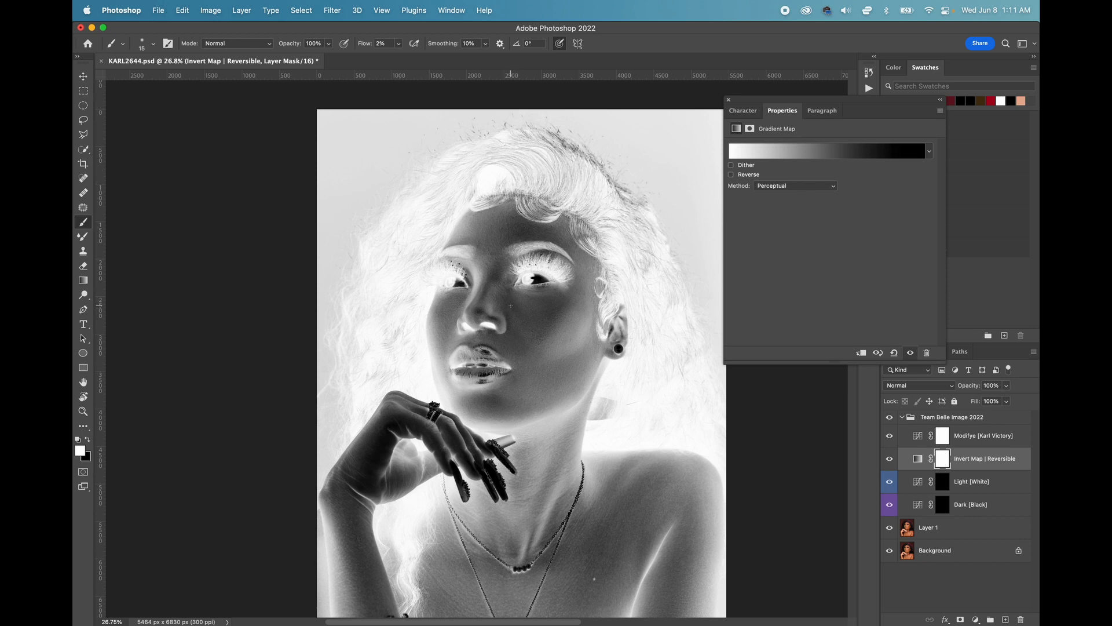
Step: Select the Dark [Black] layer mask and set up a Soft Round brush at 46 px with 0% hardness
{"action": "left_click", "coordinate": [942, 504]}
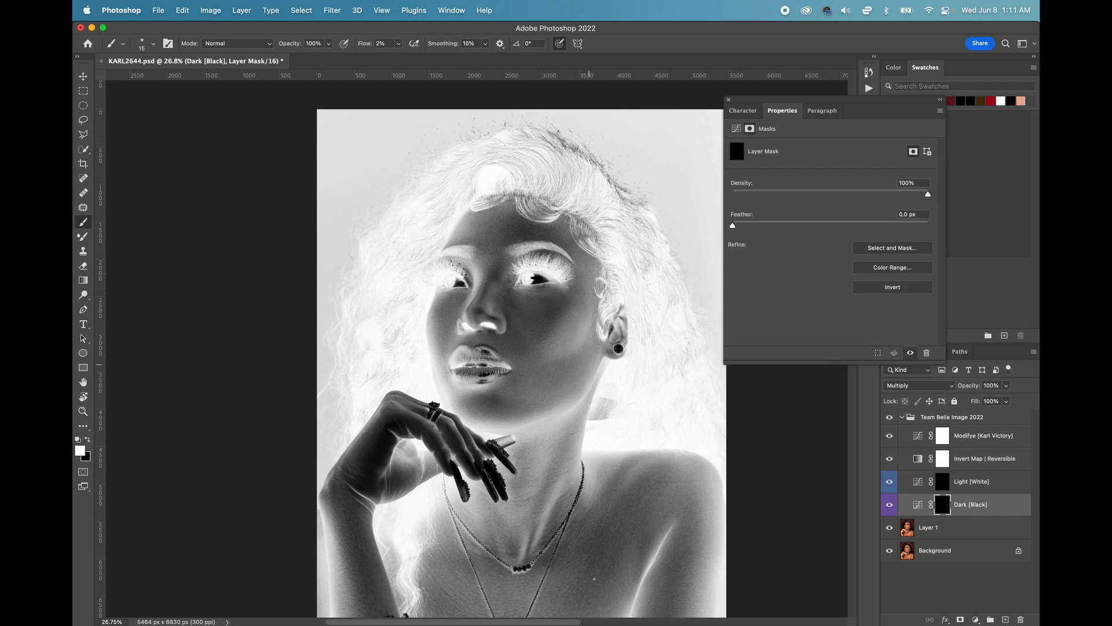
{"action": "right_click", "coordinate": [628, 403]}
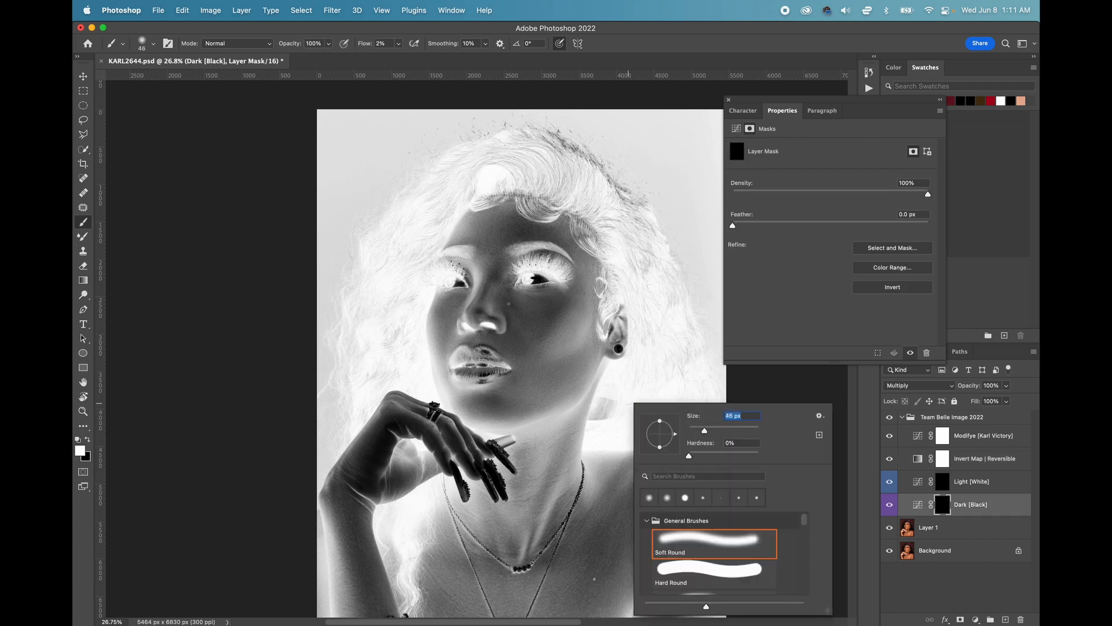
{"action": "key", "text": "Return"}
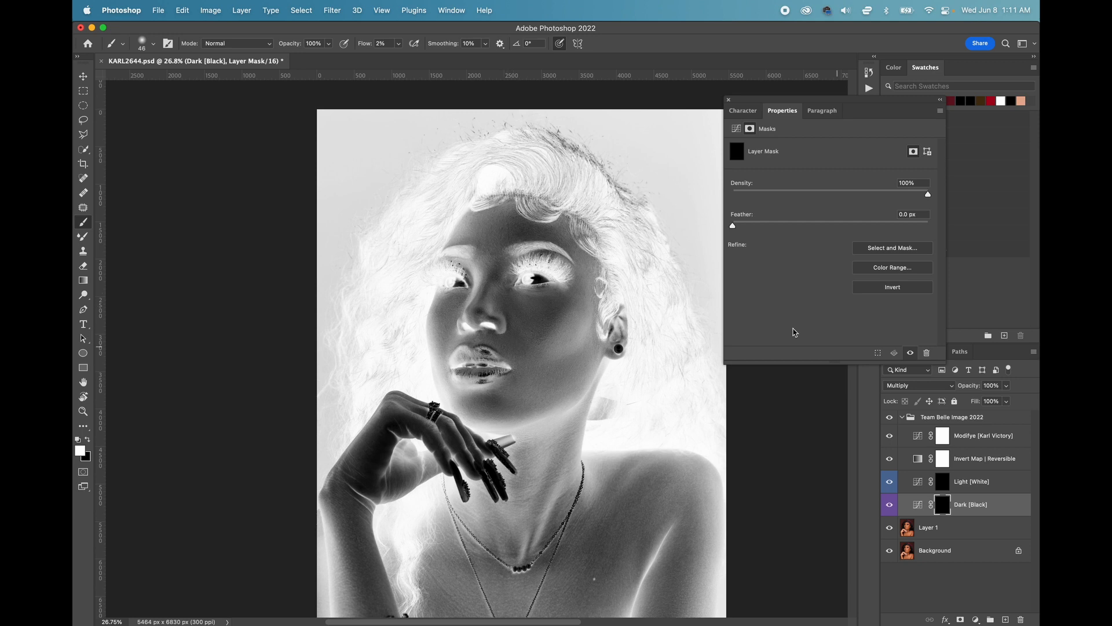
Step: Darken the Modifye curve to input 247, output 1, and then adjust its point to input 228, output 3
{"action": "left_click", "coordinate": [918, 437]}
{"action": "left_click_drag", "start_coordinate": [843, 246], "coordinate": [907, 316]}
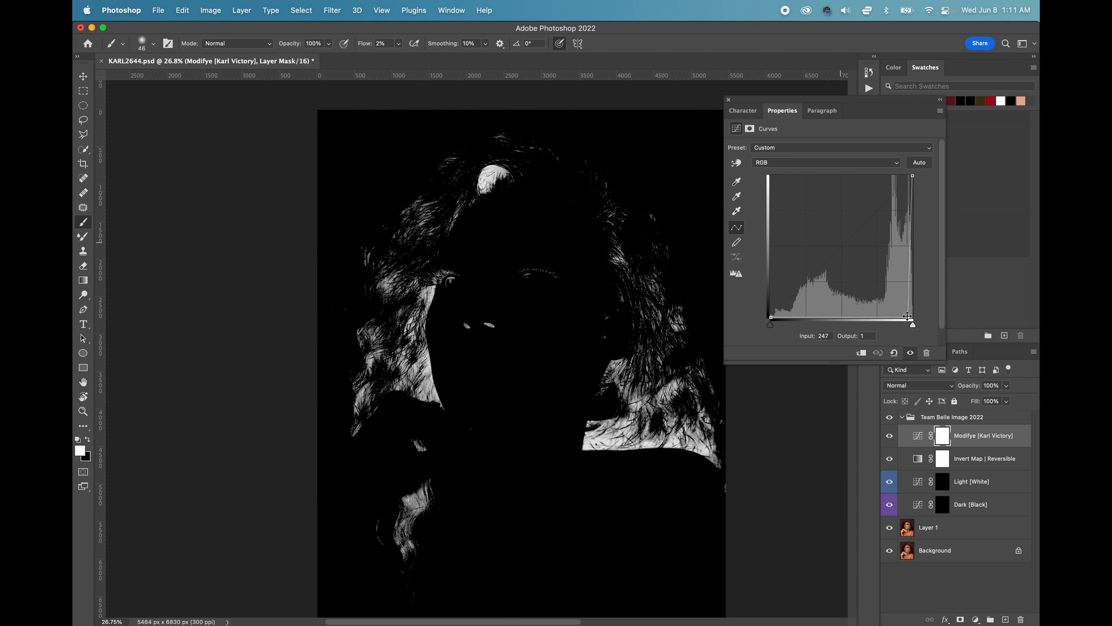
{"action": "scroll", "coordinate": [578, 288], "scroll_direction": "up", "scroll_amount": 5}
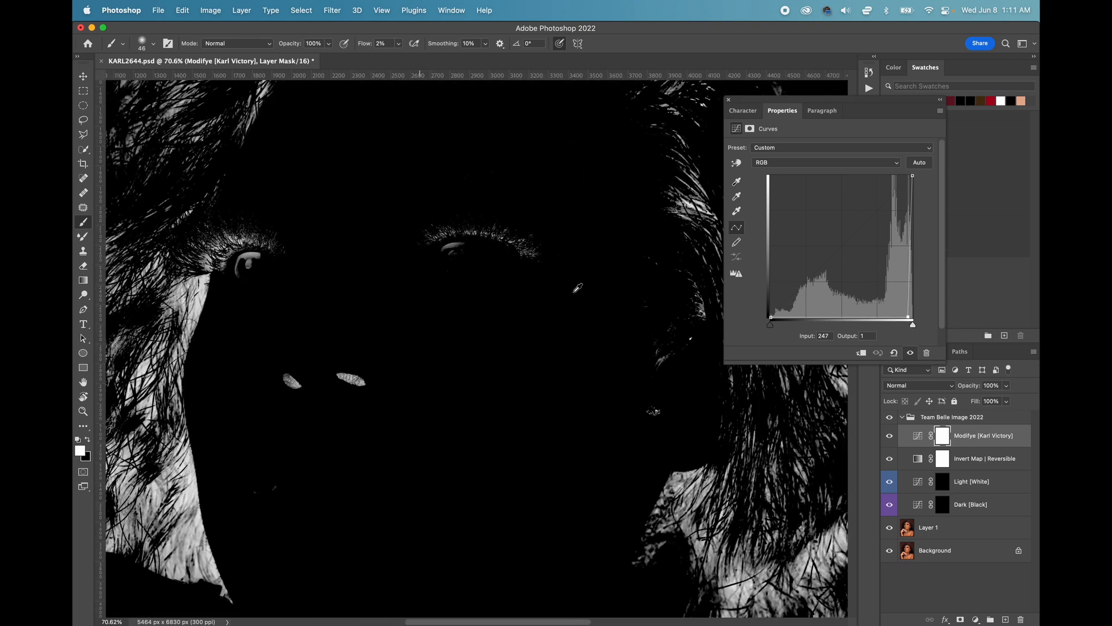
{"action": "scroll", "coordinate": [577, 288], "scroll_direction": "down", "scroll_amount": 3}
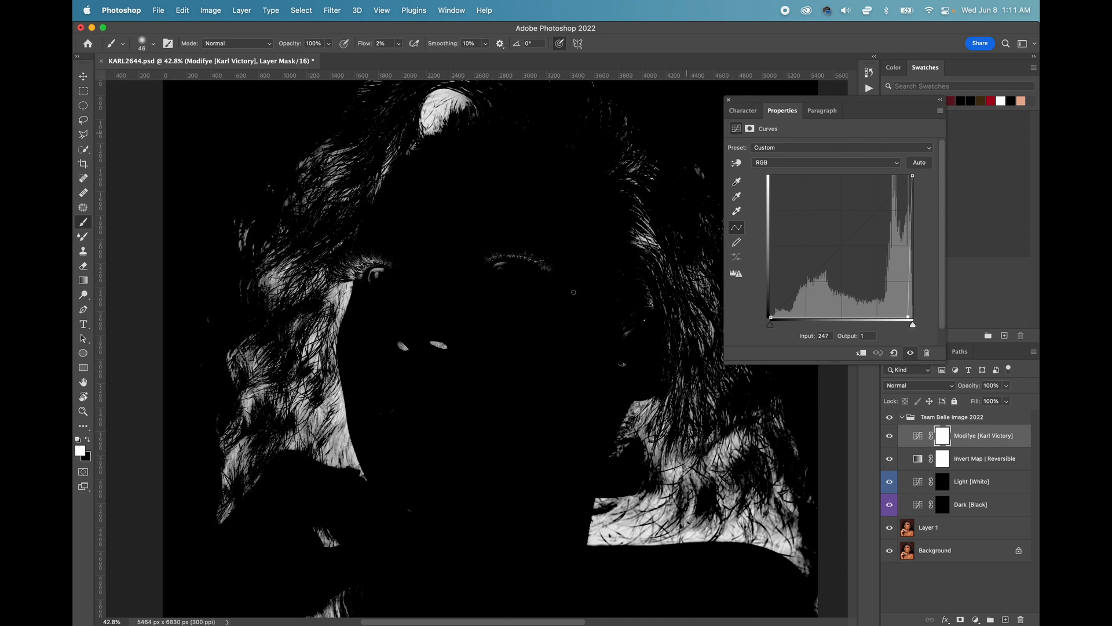
{"action": "left_click_drag", "start_coordinate": [909, 316], "coordinate": [897, 315]}
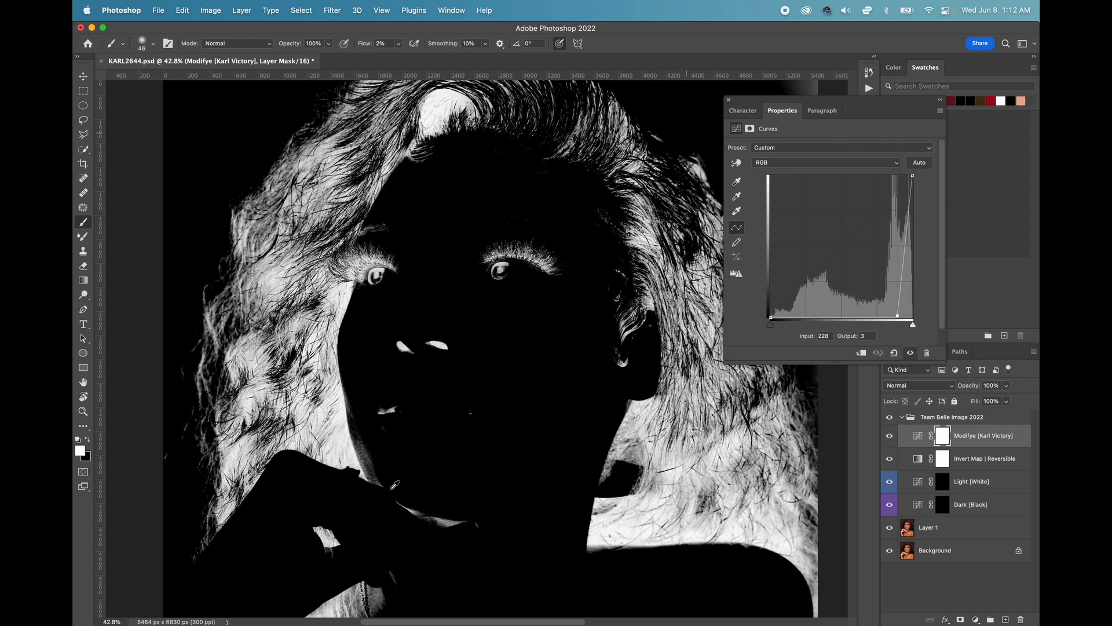
Step: Examine the mouth and jaw shadows, switching the Modifye and Invert Map layers off and back on to compare with the colour image
{"action": "scroll", "coordinate": [343, 450], "scroll_direction": "up", "scroll_amount": 3}
{"action": "scroll", "coordinate": [343, 450], "scroll_direction": "down", "scroll_amount": 3}
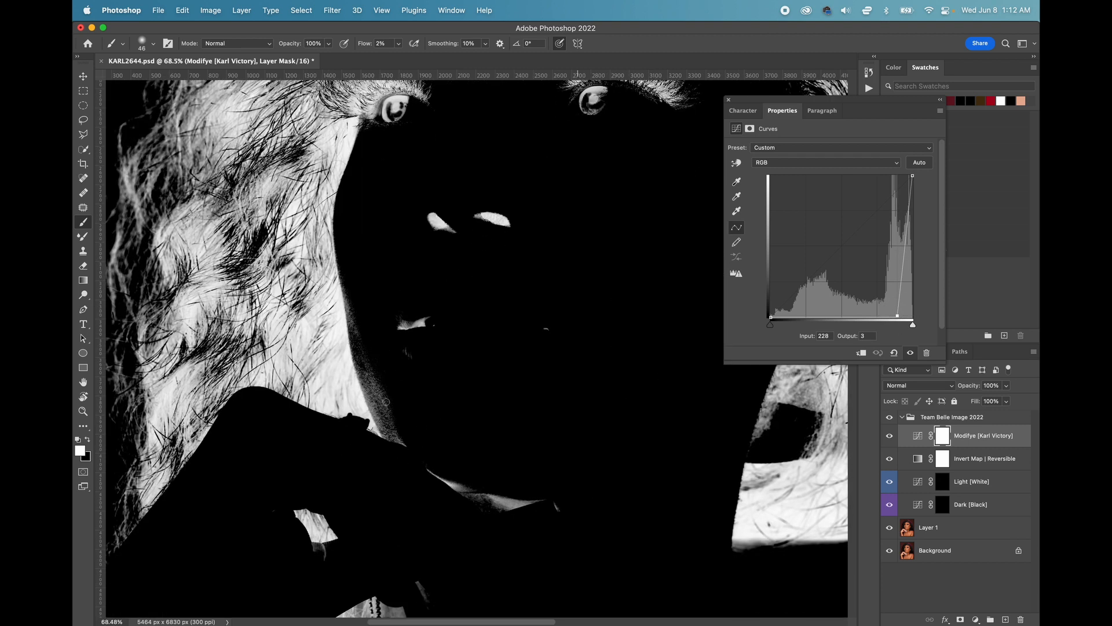
{"action": "left_click", "coordinate": [889, 435]}
{"action": "left_click", "coordinate": [889, 458]}
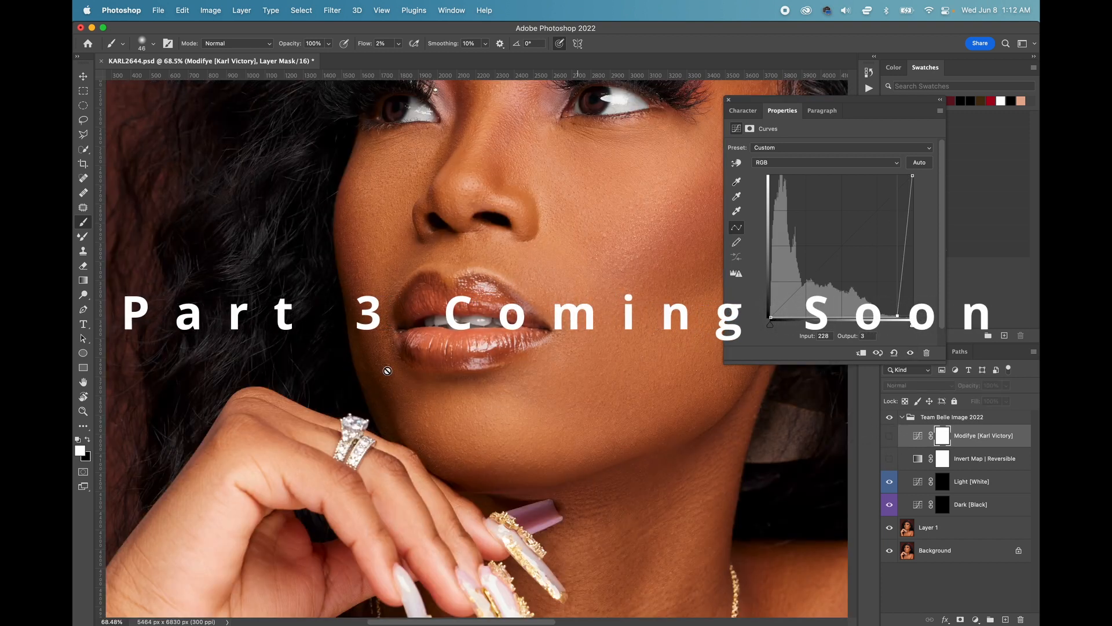
{"action": "left_click", "coordinate": [890, 436]}
{"action": "left_click", "coordinate": [890, 459]}
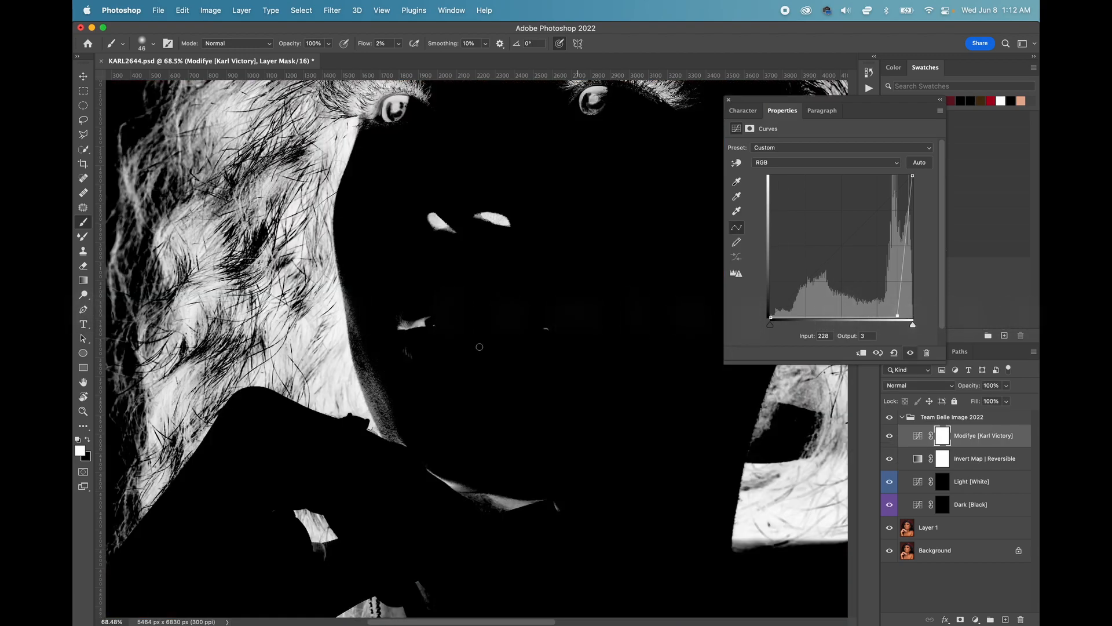